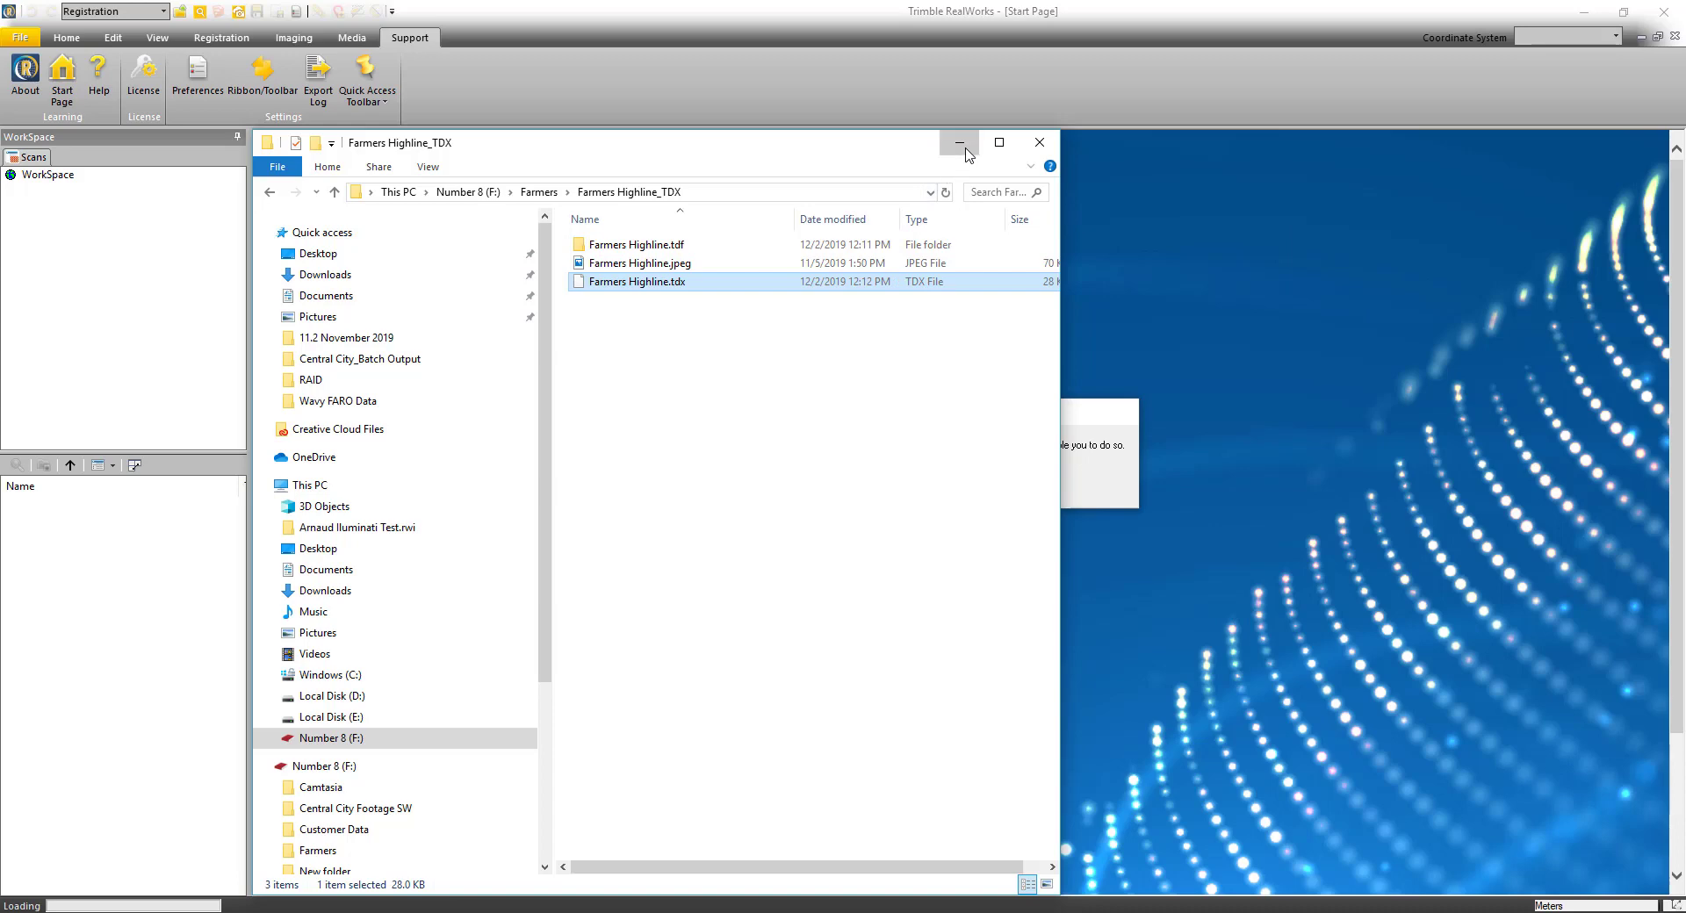
- Save the imported project as the RealWorks file Farmers Highline and process its scans, sampling by step 1 with panorama images generated
{"action": "left_click", "coordinate": [966, 146]}
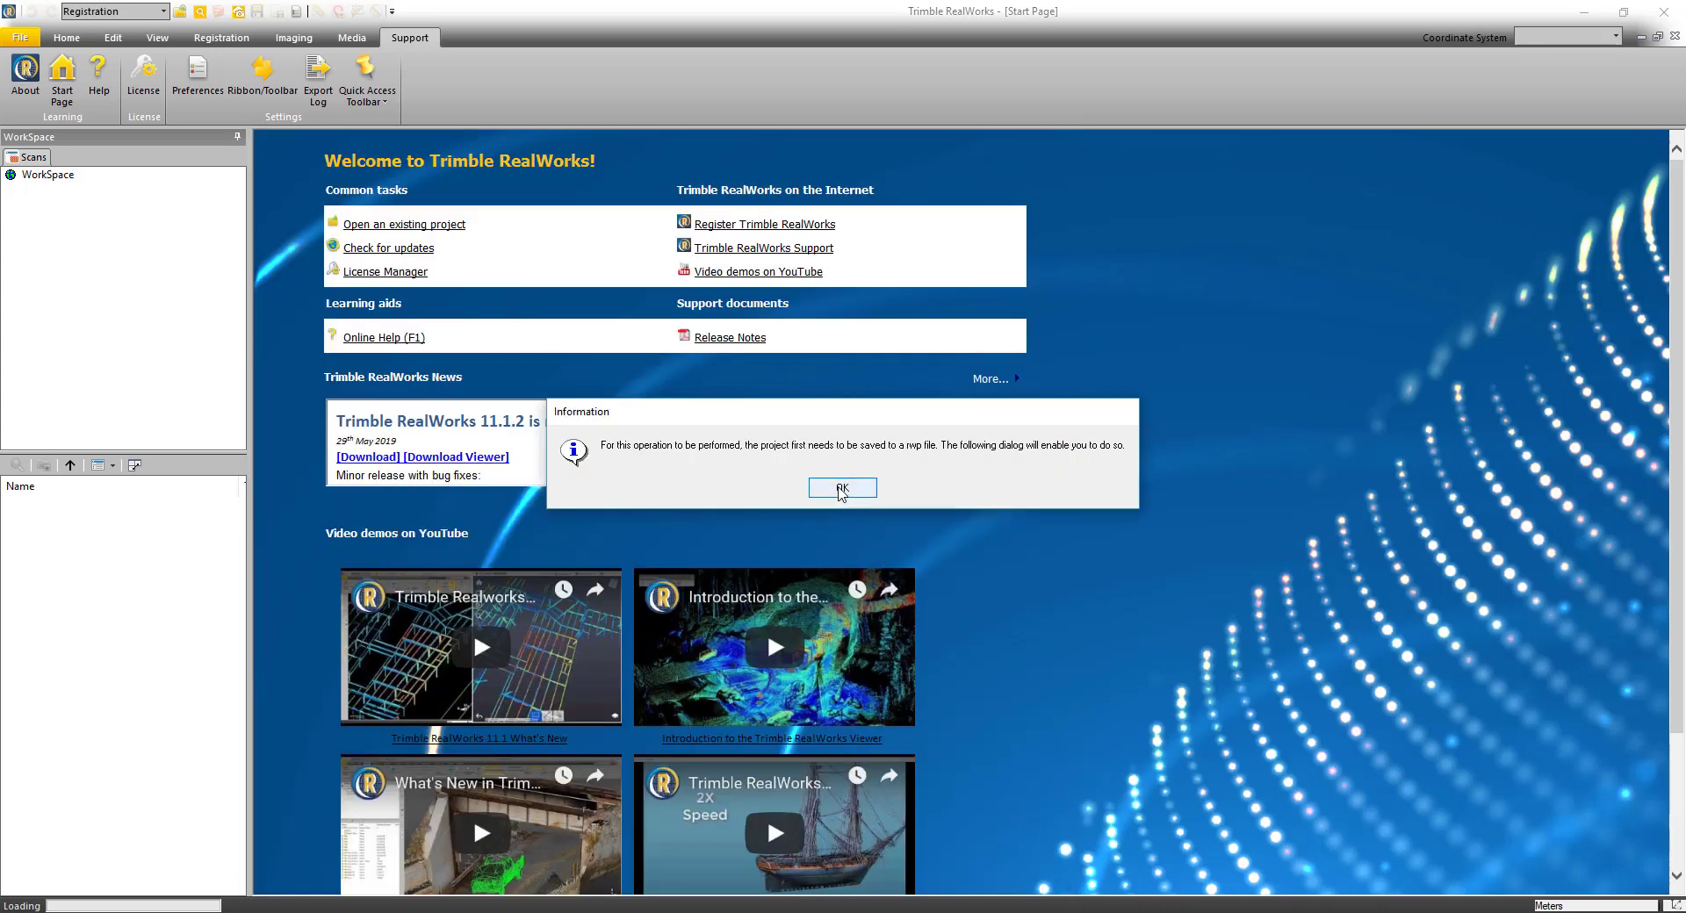
{"action": "left_click", "coordinate": [840, 490]}
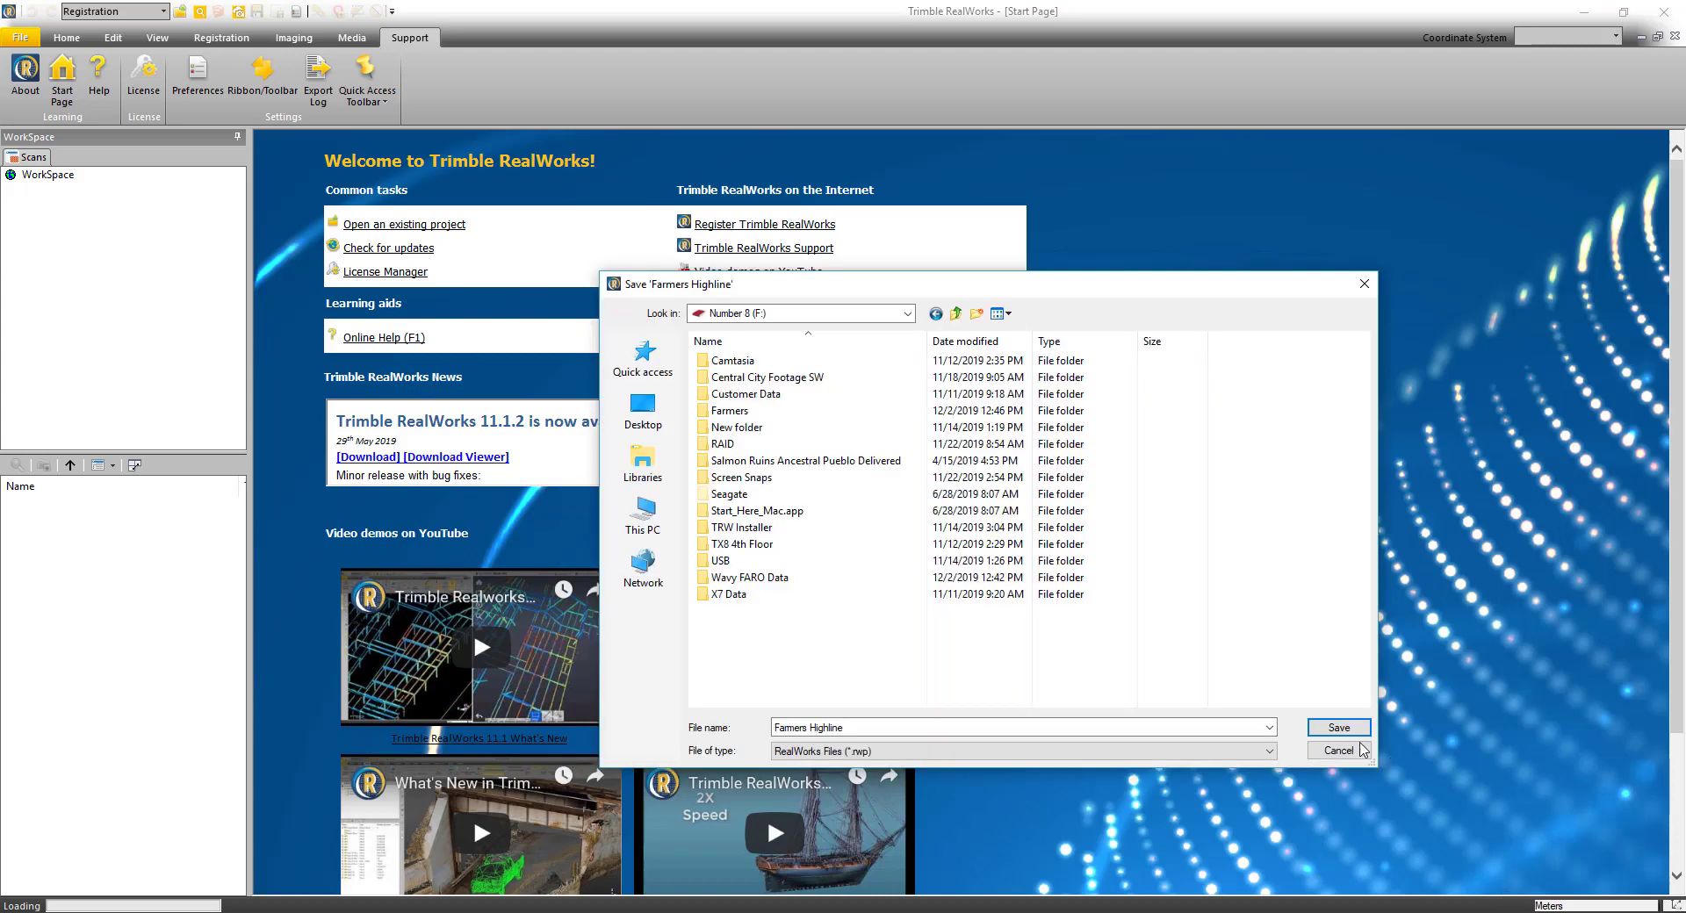
{"action": "left_click", "coordinate": [1340, 728]}
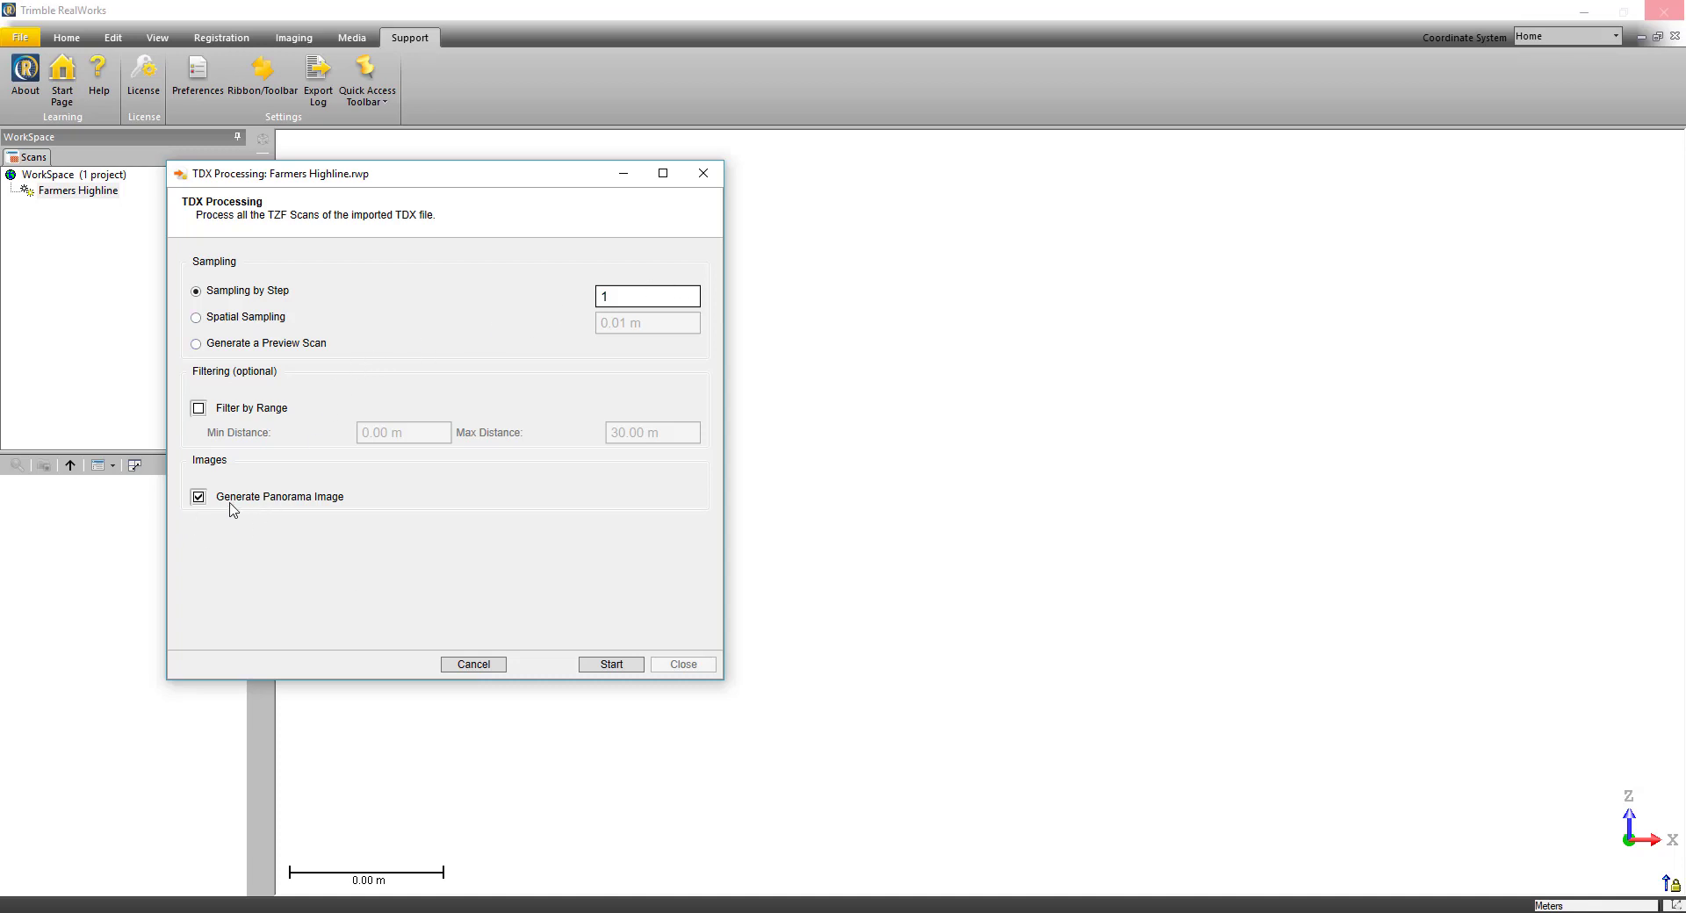
{"action": "left_click", "coordinate": [198, 497]}
{"action": "left_click", "coordinate": [618, 665]}
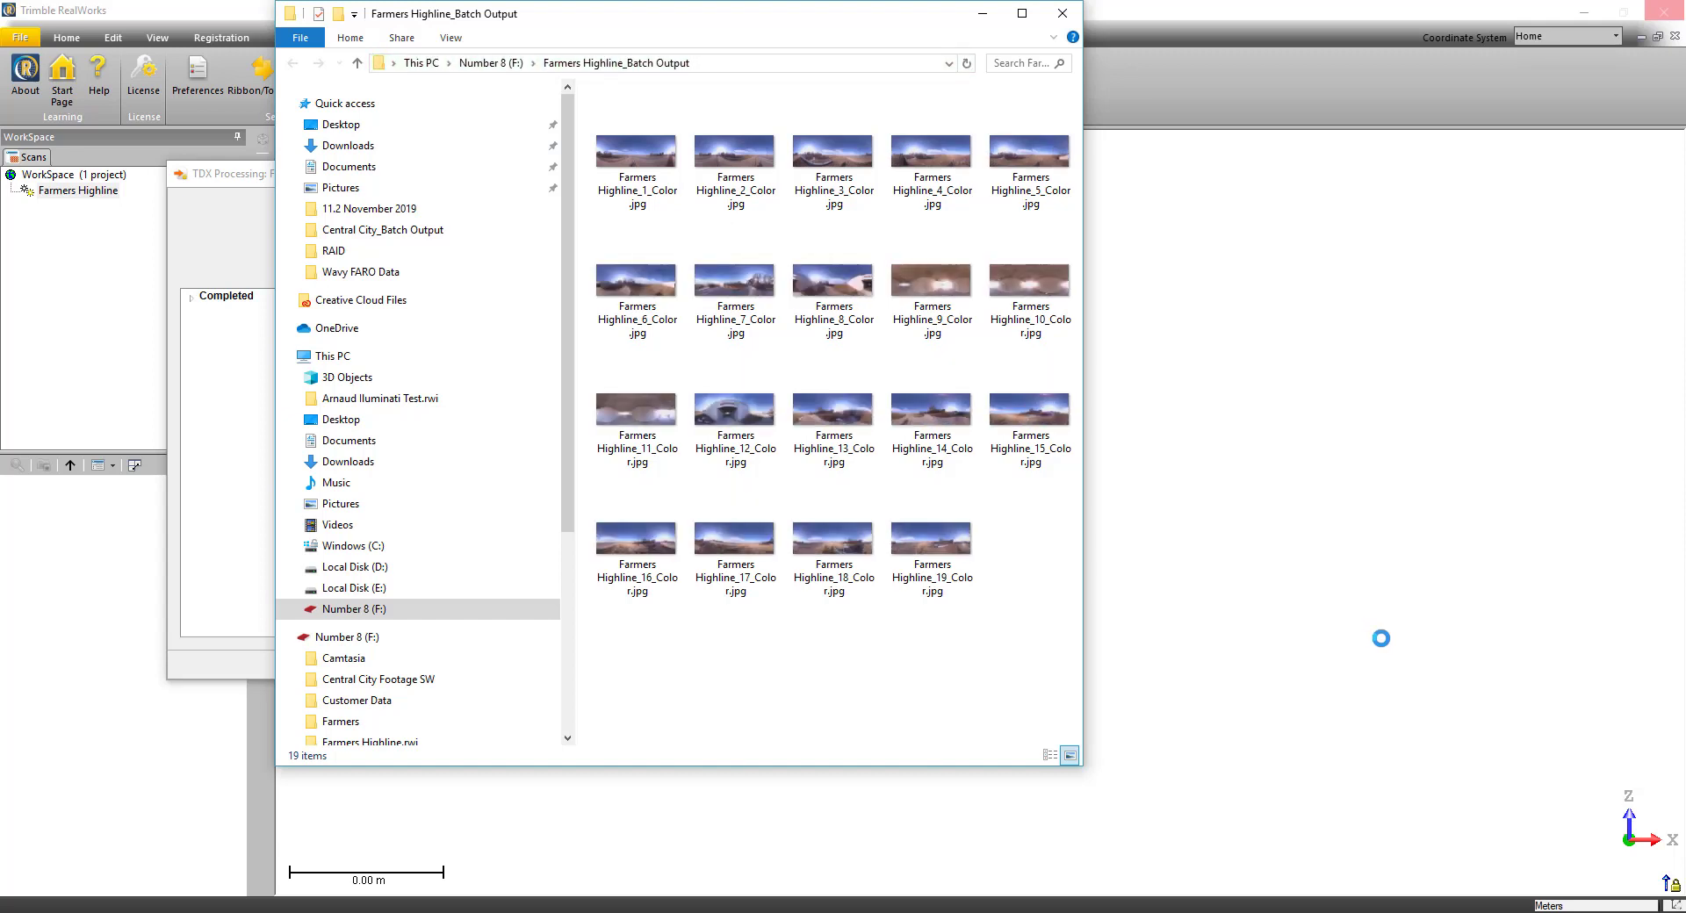
- Examine the panorama image Farmers Highline_12_Color.jpg in the batch output folder
{"action": "left_click", "coordinate": [735, 418]}
{"action": "double_click", "coordinate": [733, 416]}
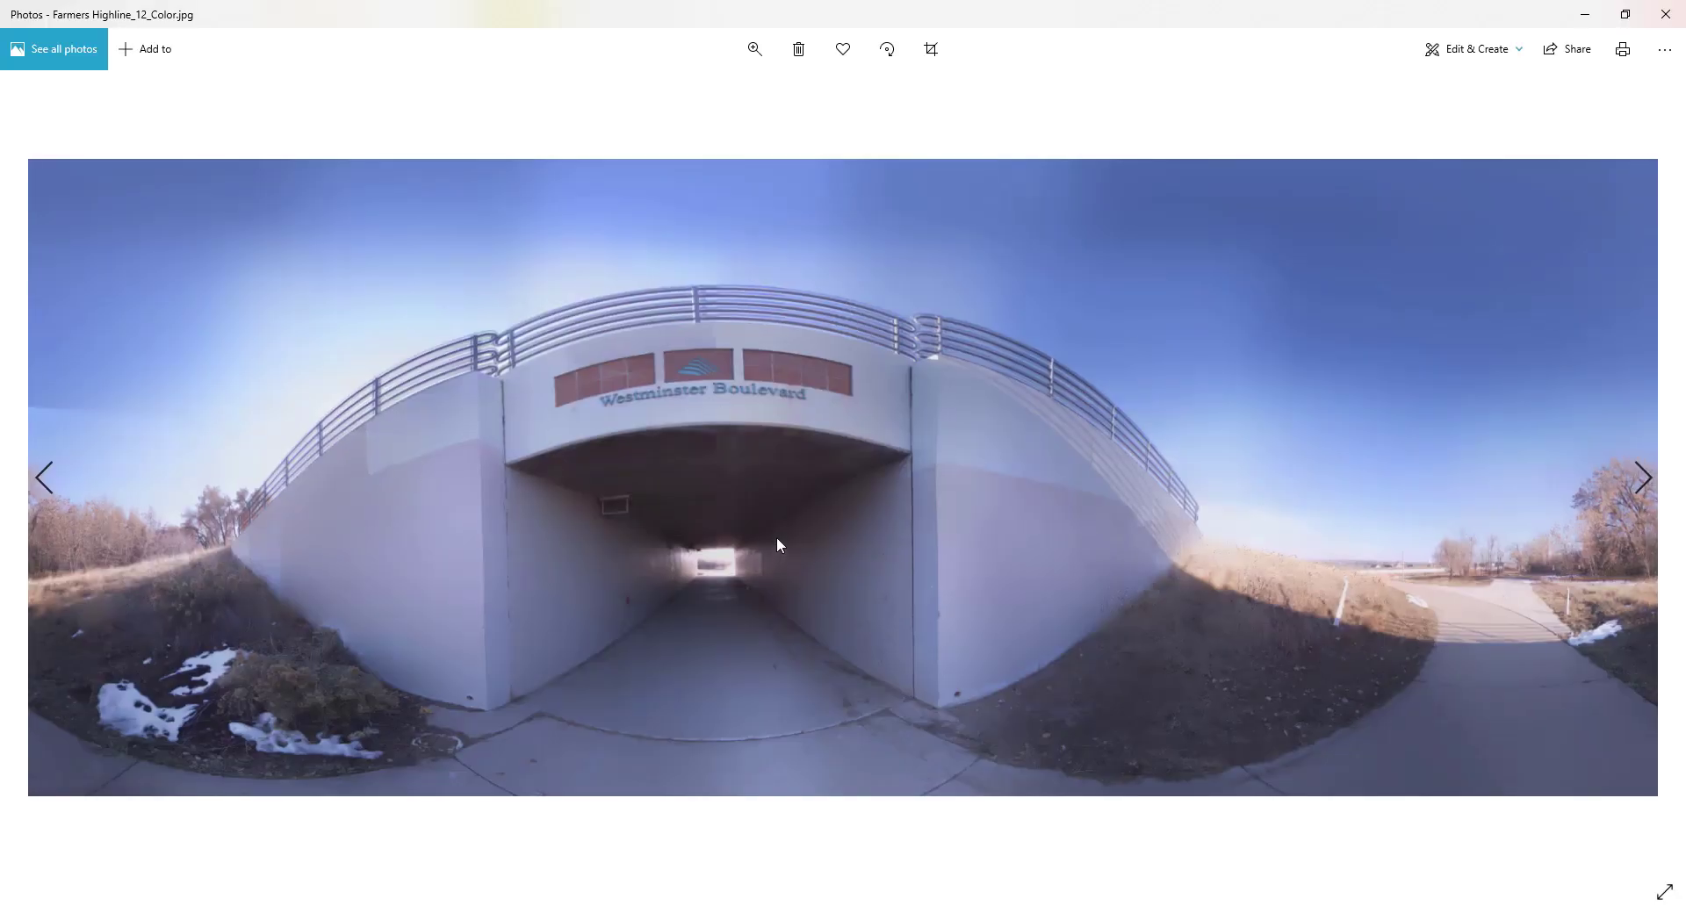
{"action": "left_click", "coordinate": [1665, 14]}
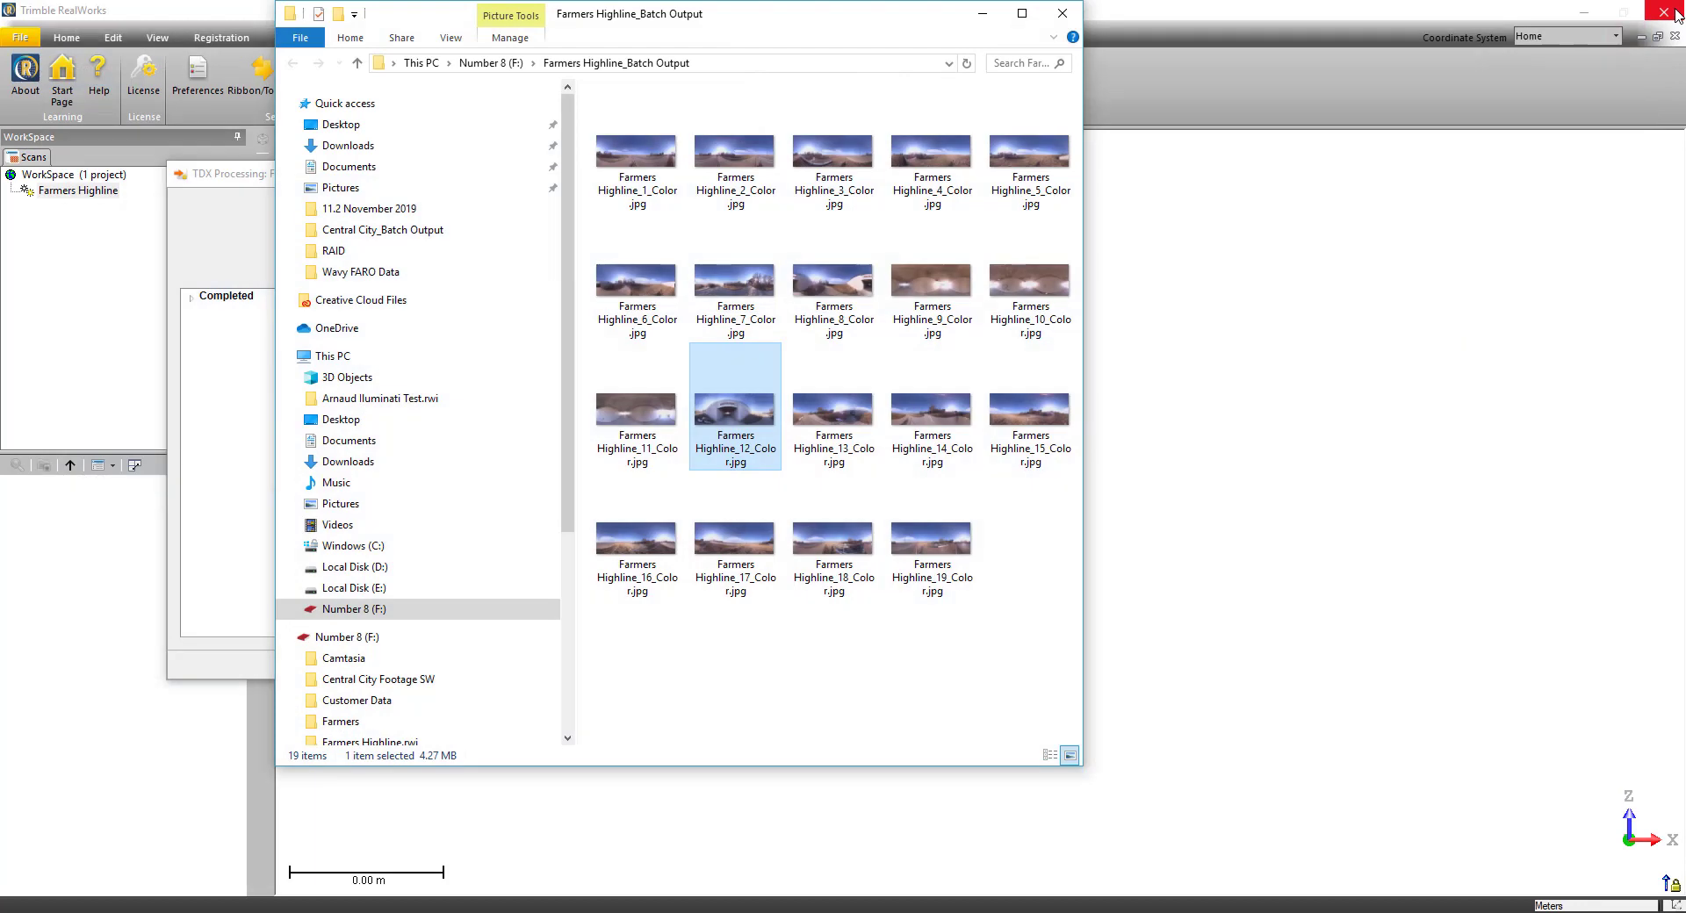
{"action": "left_click", "coordinate": [983, 13]}
- Close the TDX processing window and display the project's point cloud in True Color
{"action": "left_click", "coordinate": [683, 665]}
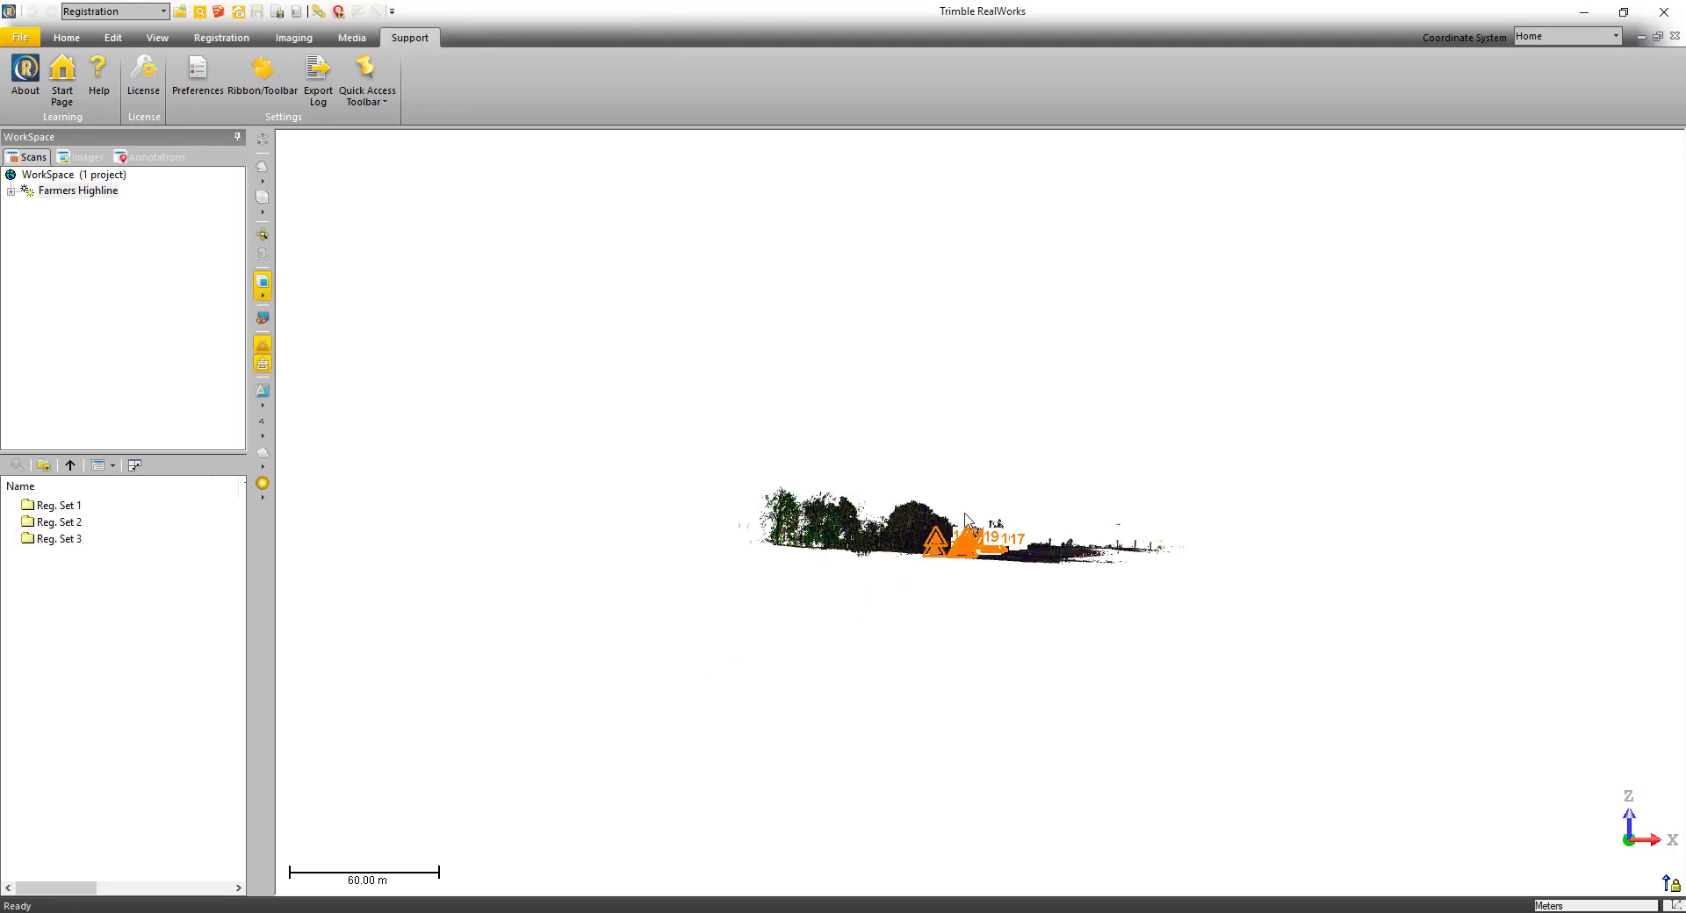
{"action": "left_click_drag", "start_coordinate": [964, 514], "coordinate": [846, 588]}
{"action": "scroll", "coordinate": [846, 587], "scroll_direction": "up", "scroll_amount": 7}
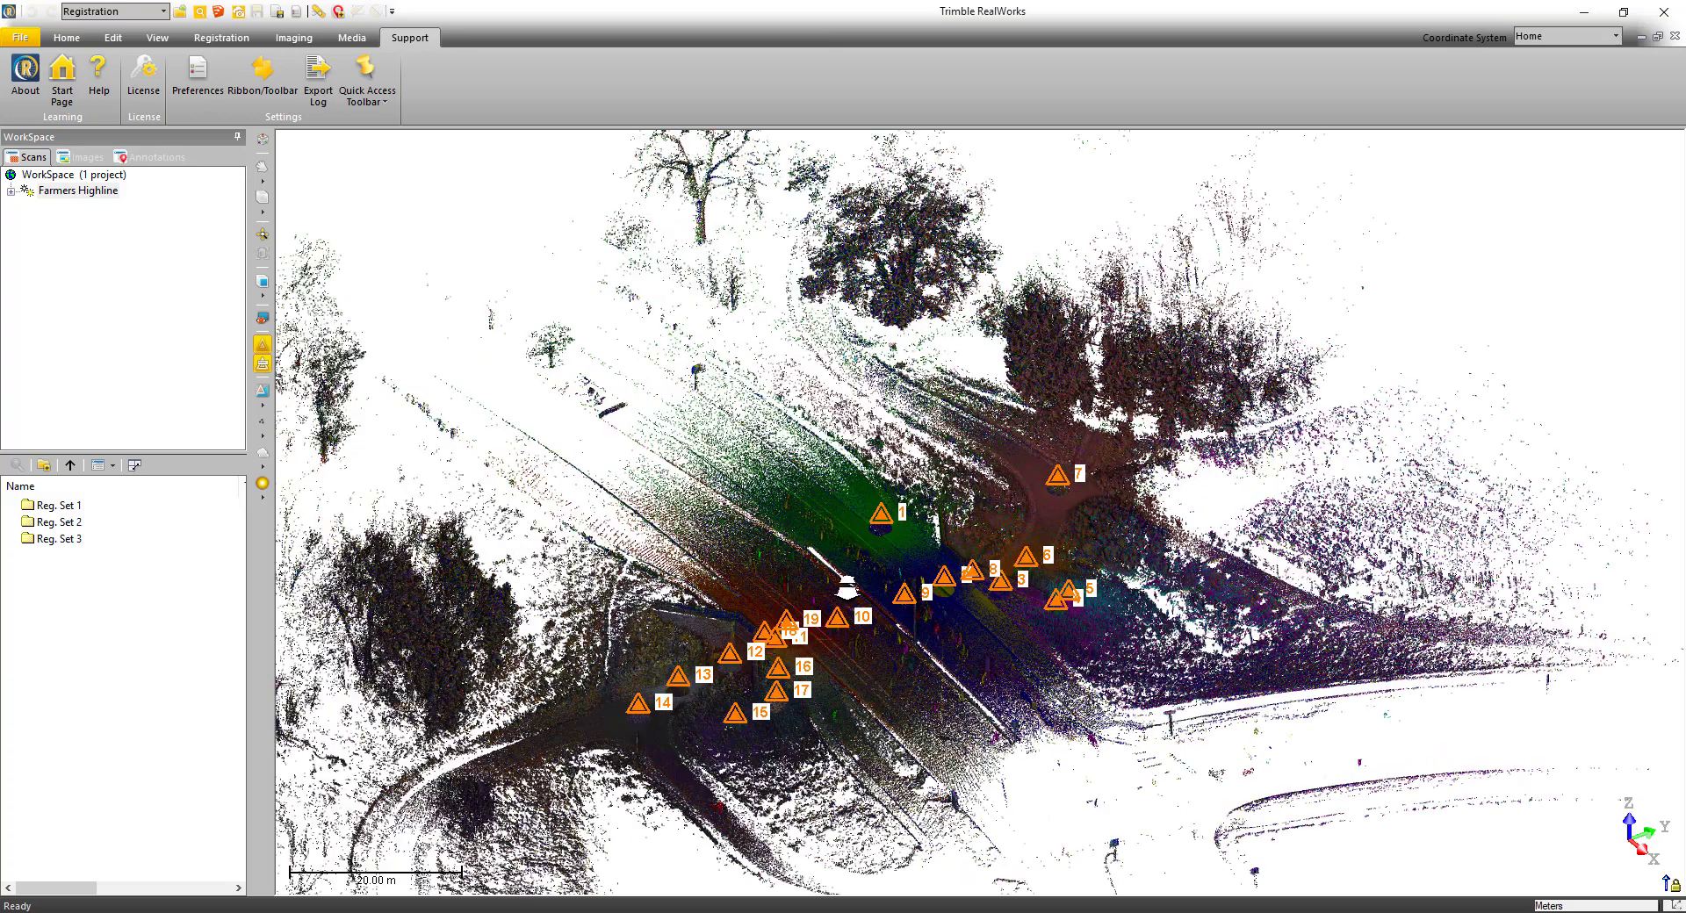
{"action": "left_click", "coordinate": [263, 406]}
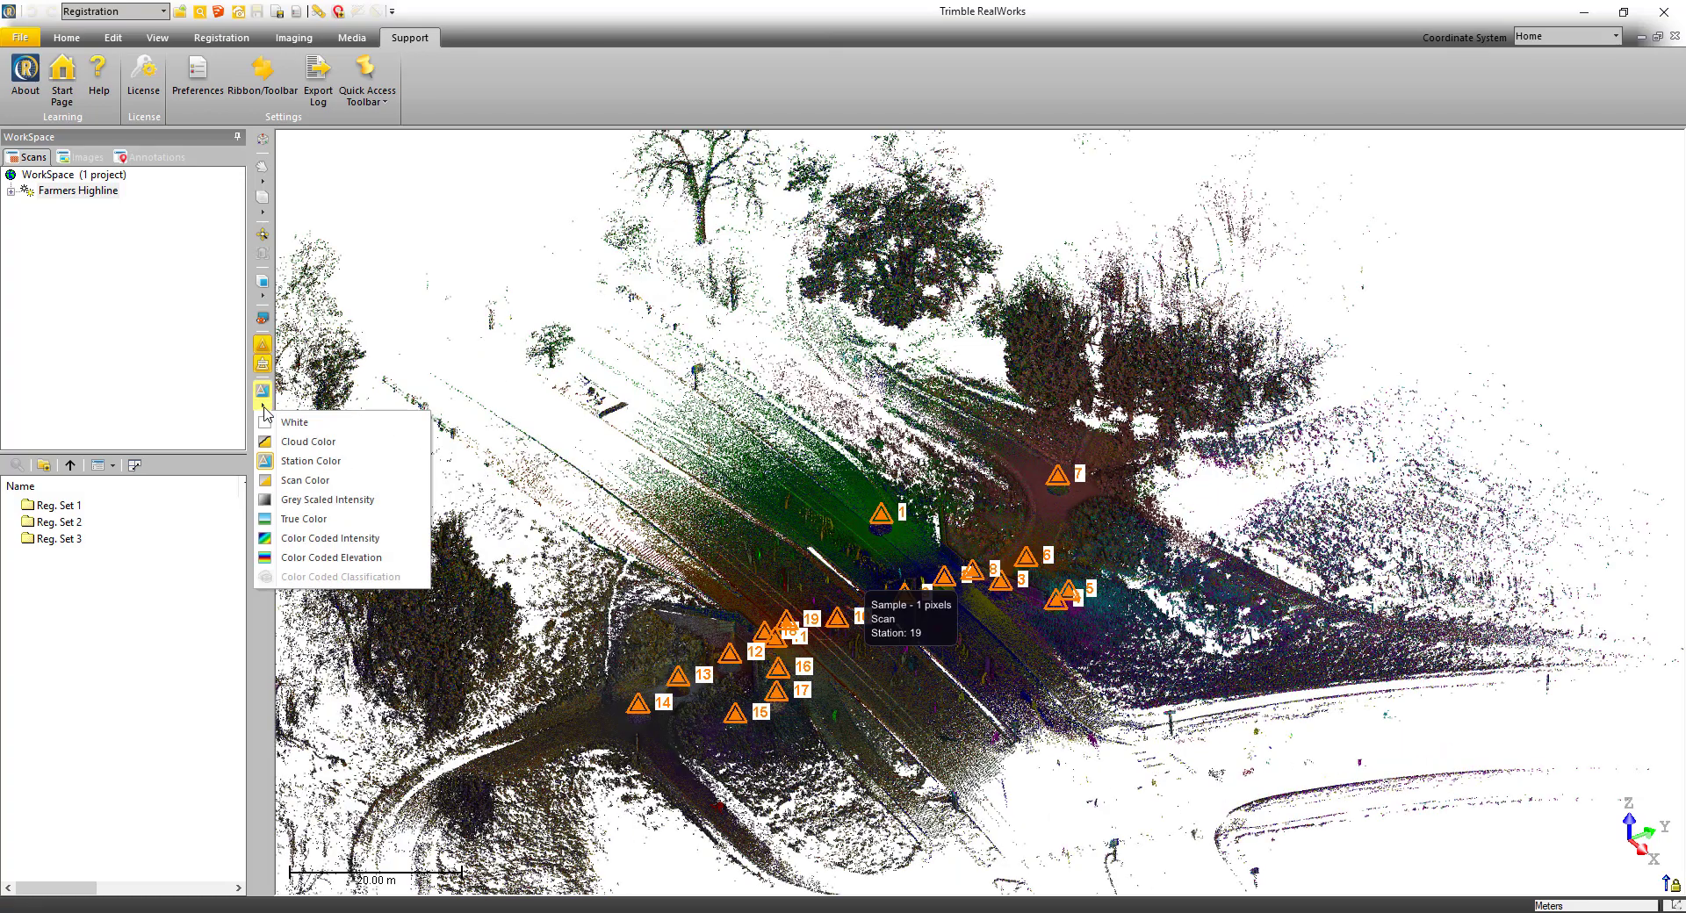
{"action": "left_click", "coordinate": [334, 518]}
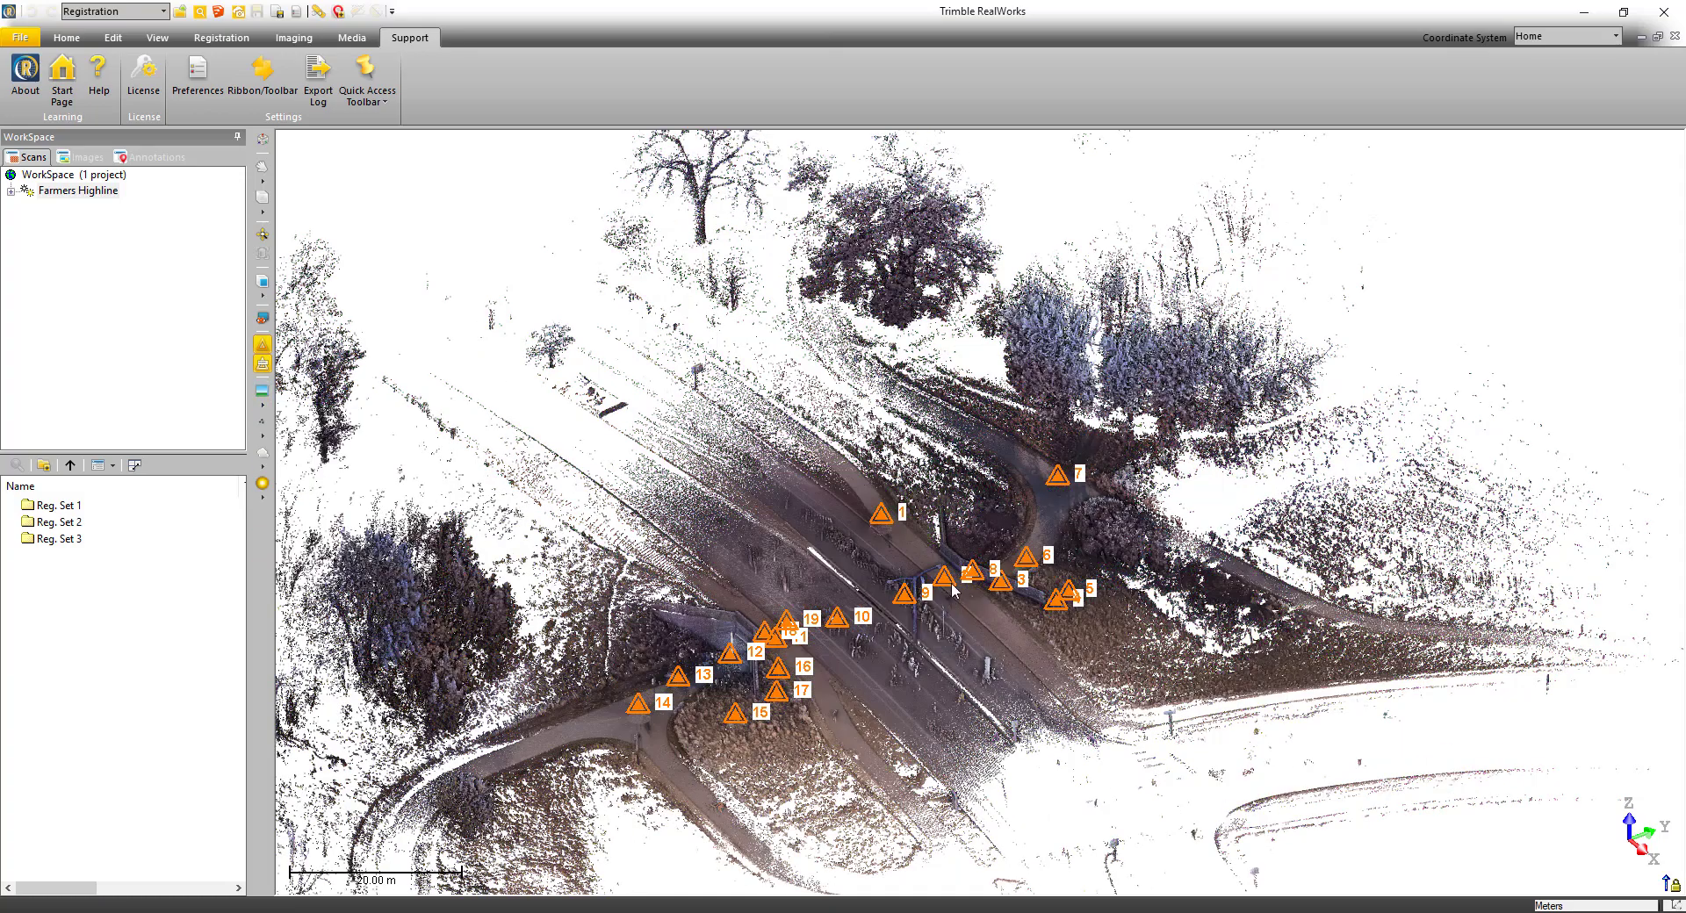
{"action": "scroll", "coordinate": [954, 589], "scroll_direction": "up", "scroll_amount": 5}
{"action": "mouse_move", "coordinate": [957, 592]}
{"action": "left_mouse_down"}
{"action": "mouse_move", "coordinate": [963, 613]}
{"action": "mouse_move", "coordinate": [794, 613]}
{"action": "mouse_move", "coordinate": [1024, 642]}
{"action": "left_mouse_up"}
{"action": "scroll", "coordinate": [1319, 583], "scroll_direction": "up", "scroll_amount": 5}
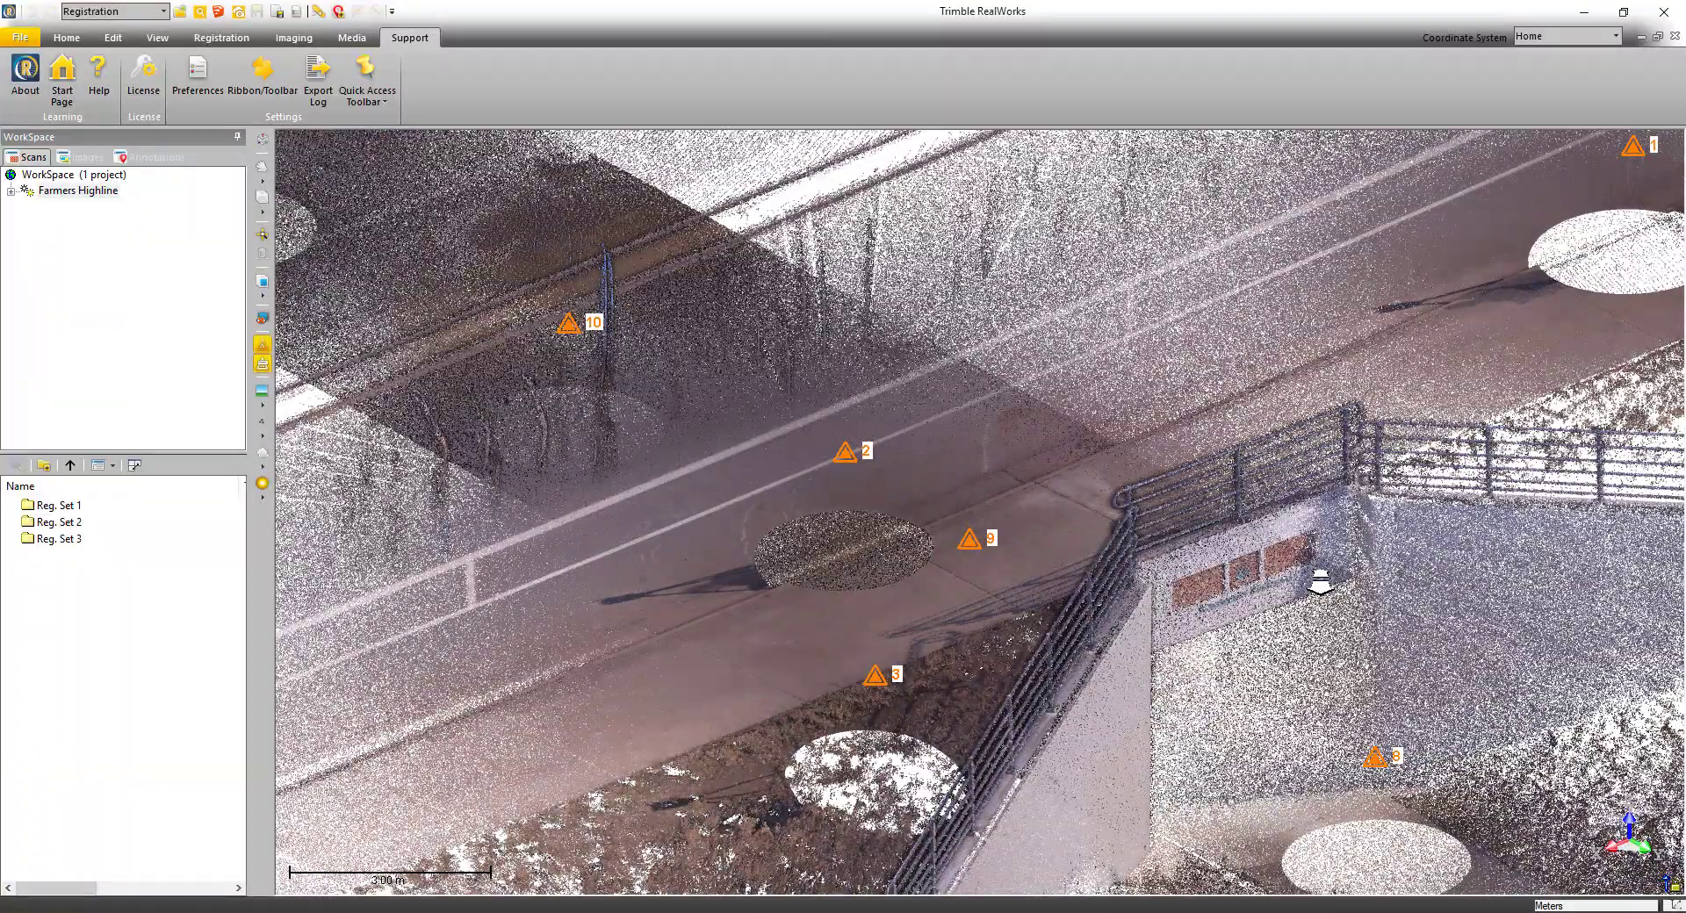
{"action": "scroll", "coordinate": [1319, 582], "scroll_direction": "down", "scroll_amount": 5}
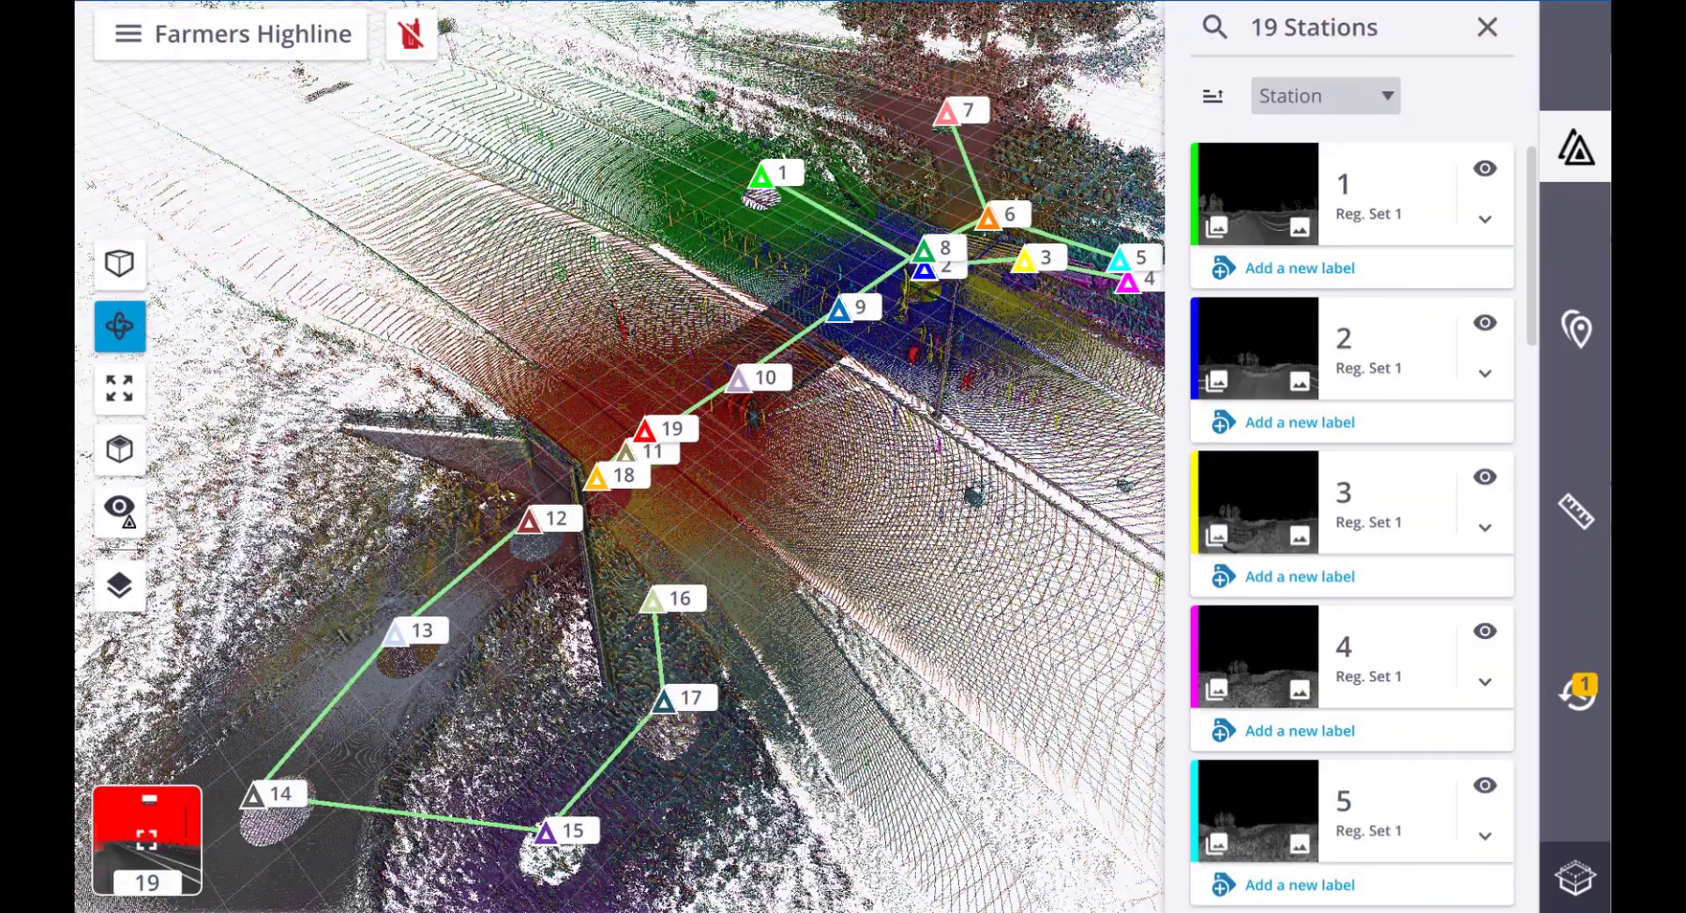
- Switch to the tablet field app's Farmers Highline project, list stations by Reg. Set, and toggle the visibility of Reg. Set 3 and Reg. Set 2
{"action": "scroll", "coordinate": [938, 502], "scroll_direction": "down", "scroll_amount": 2}
{"action": "left_click_drag", "start_coordinate": [615, 544], "coordinate": [658, 544]}
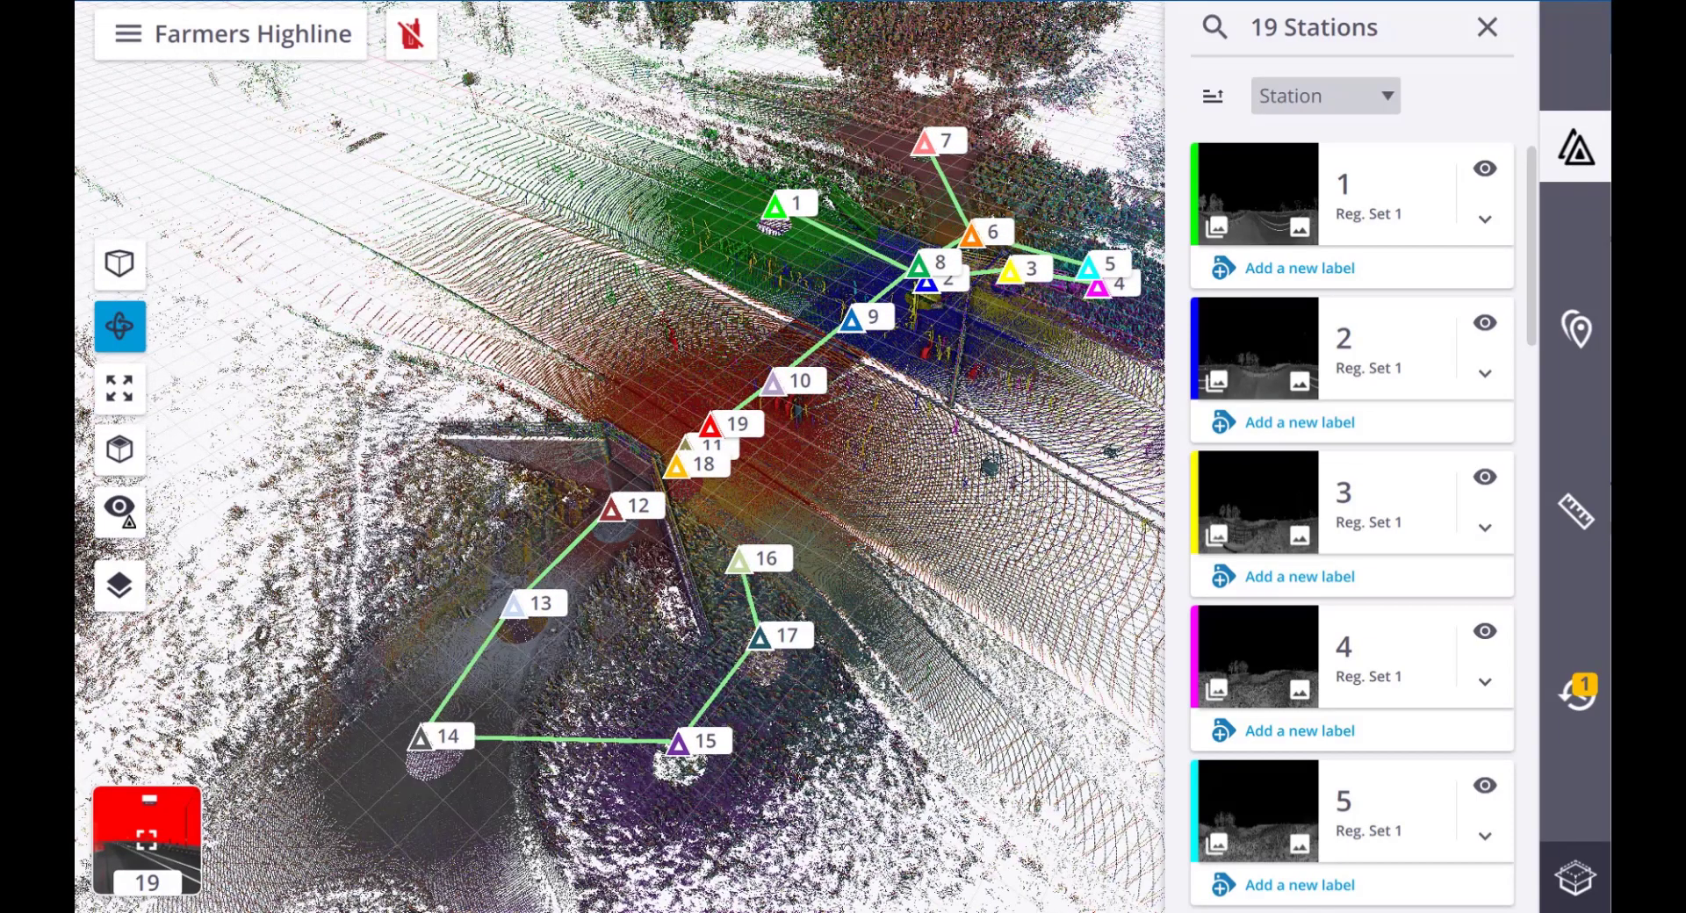
{"action": "left_click", "coordinate": [1366, 96]}
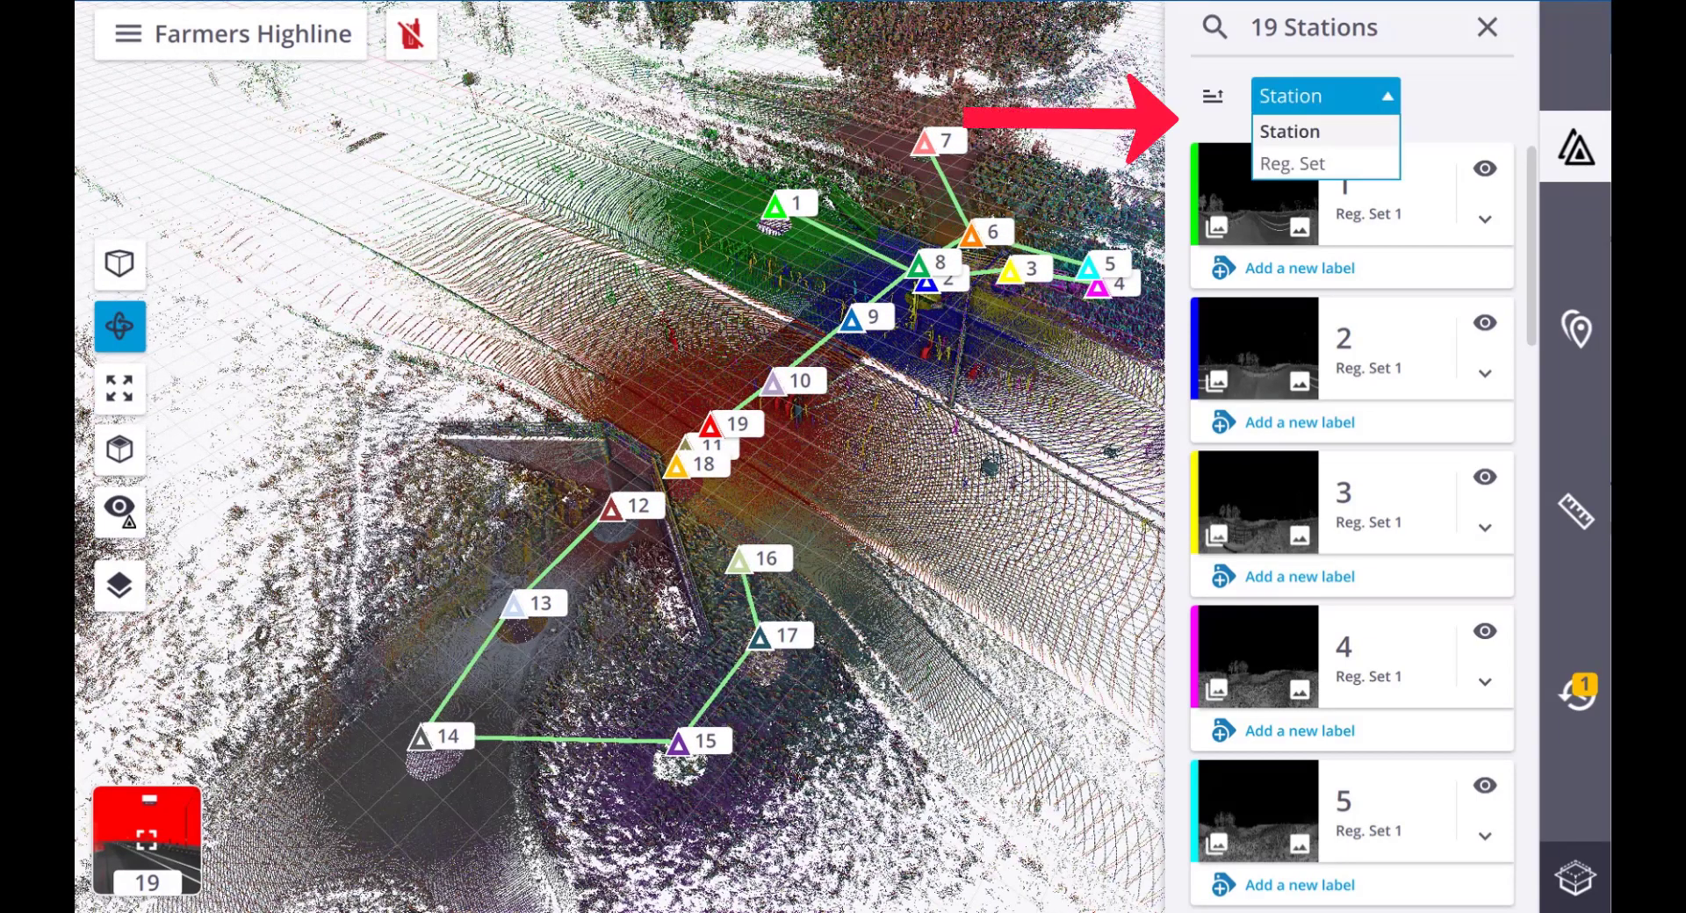
{"action": "left_click", "coordinate": [1292, 164]}
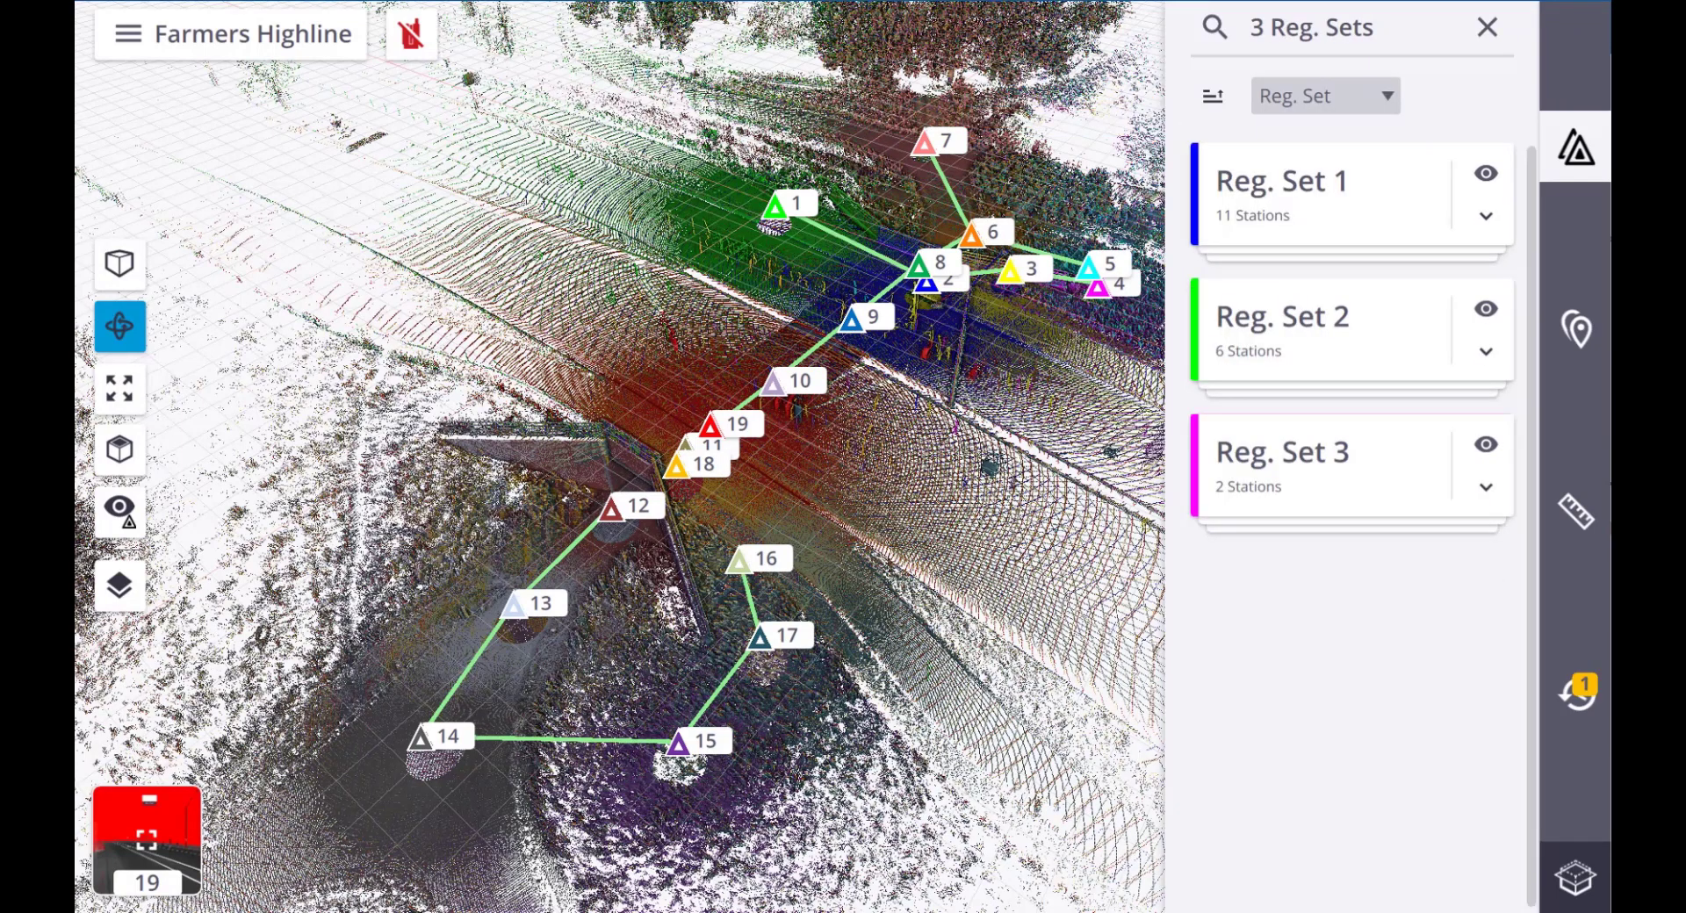
{"action": "left_click", "coordinate": [1486, 444]}
{"action": "left_click", "coordinate": [1485, 308]}
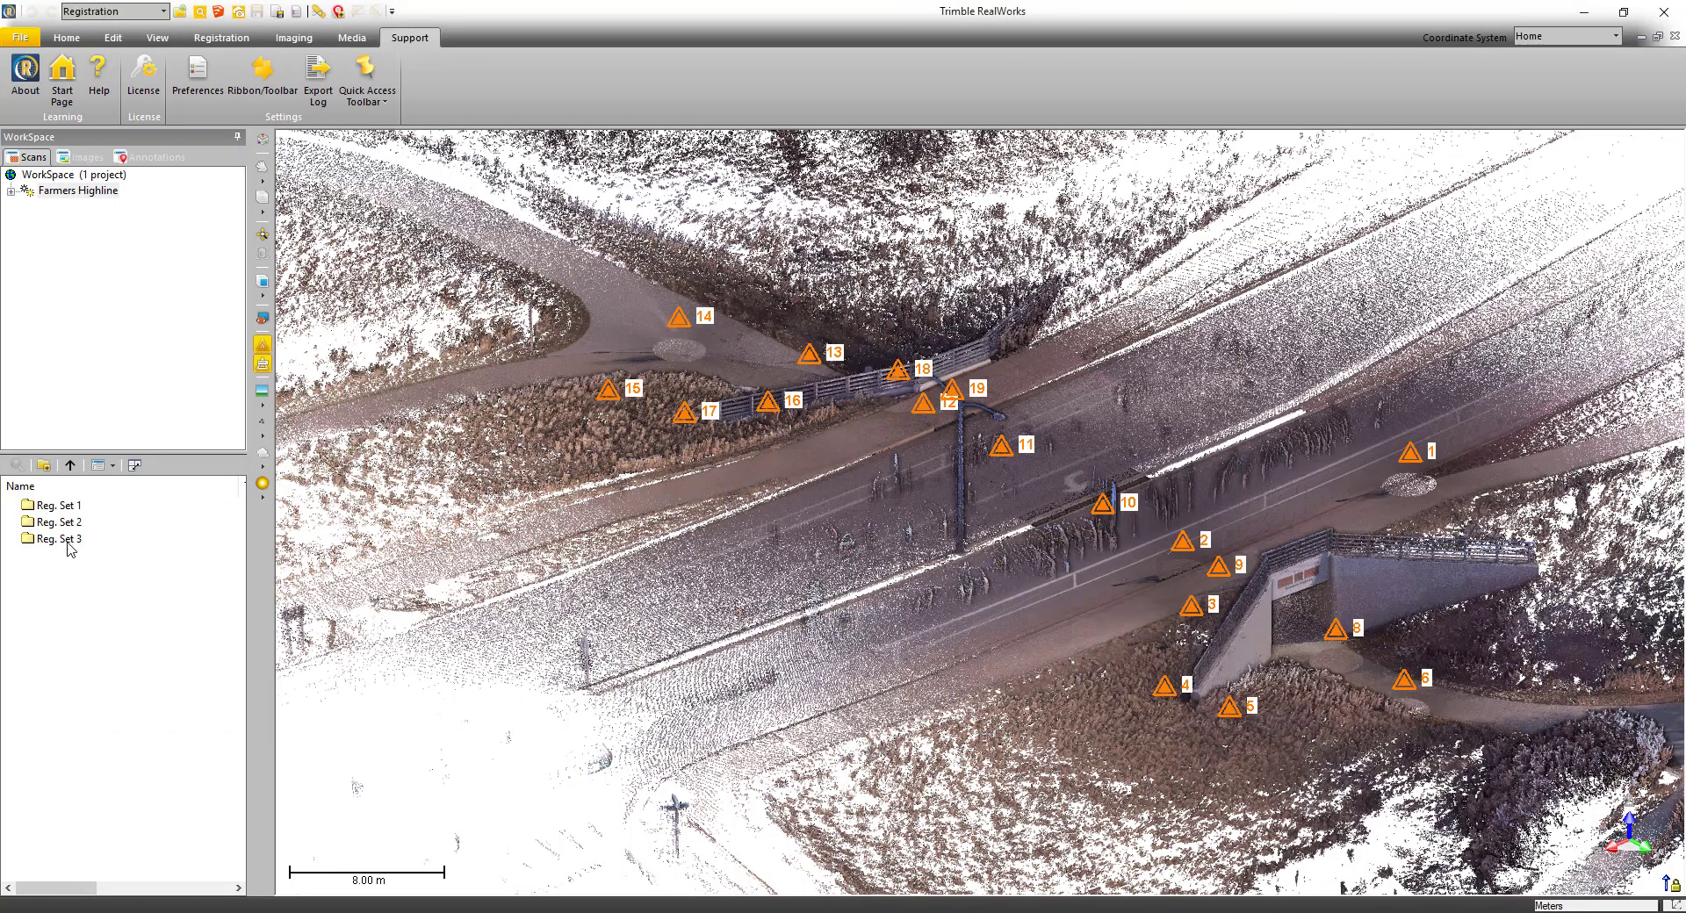
- In Trimble RealWorks, show only the Reg. Set 1 cloud, followed by only the Reg. Set 3 cloud
{"action": "right_click", "coordinate": [79, 507]}
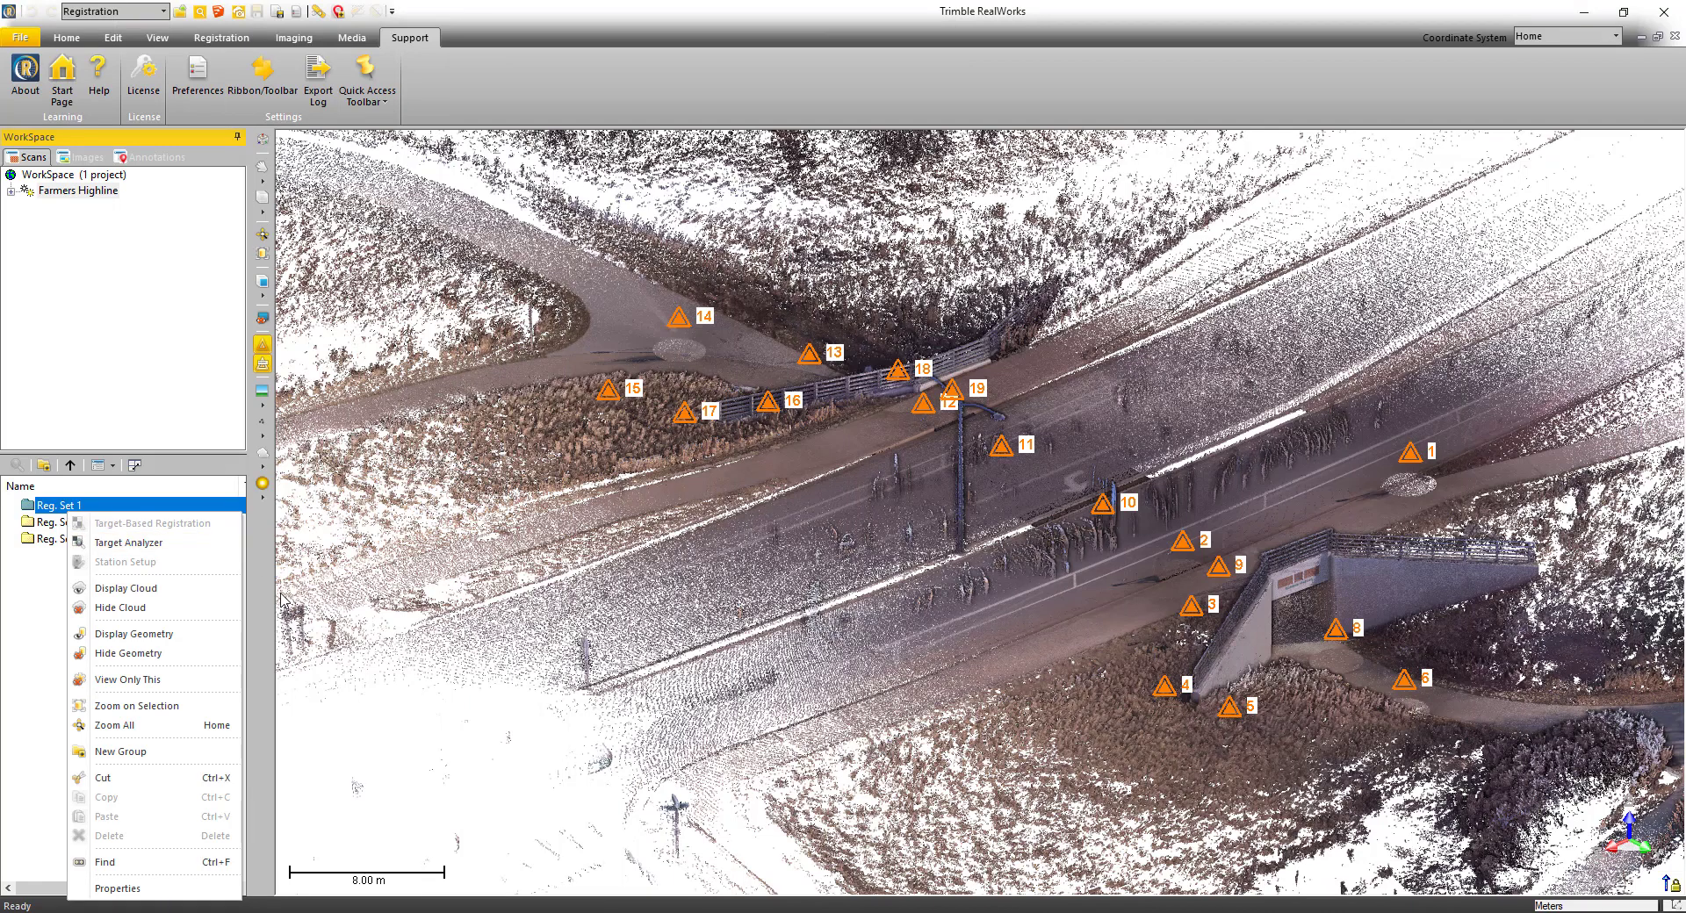
{"action": "left_click", "coordinate": [112, 680]}
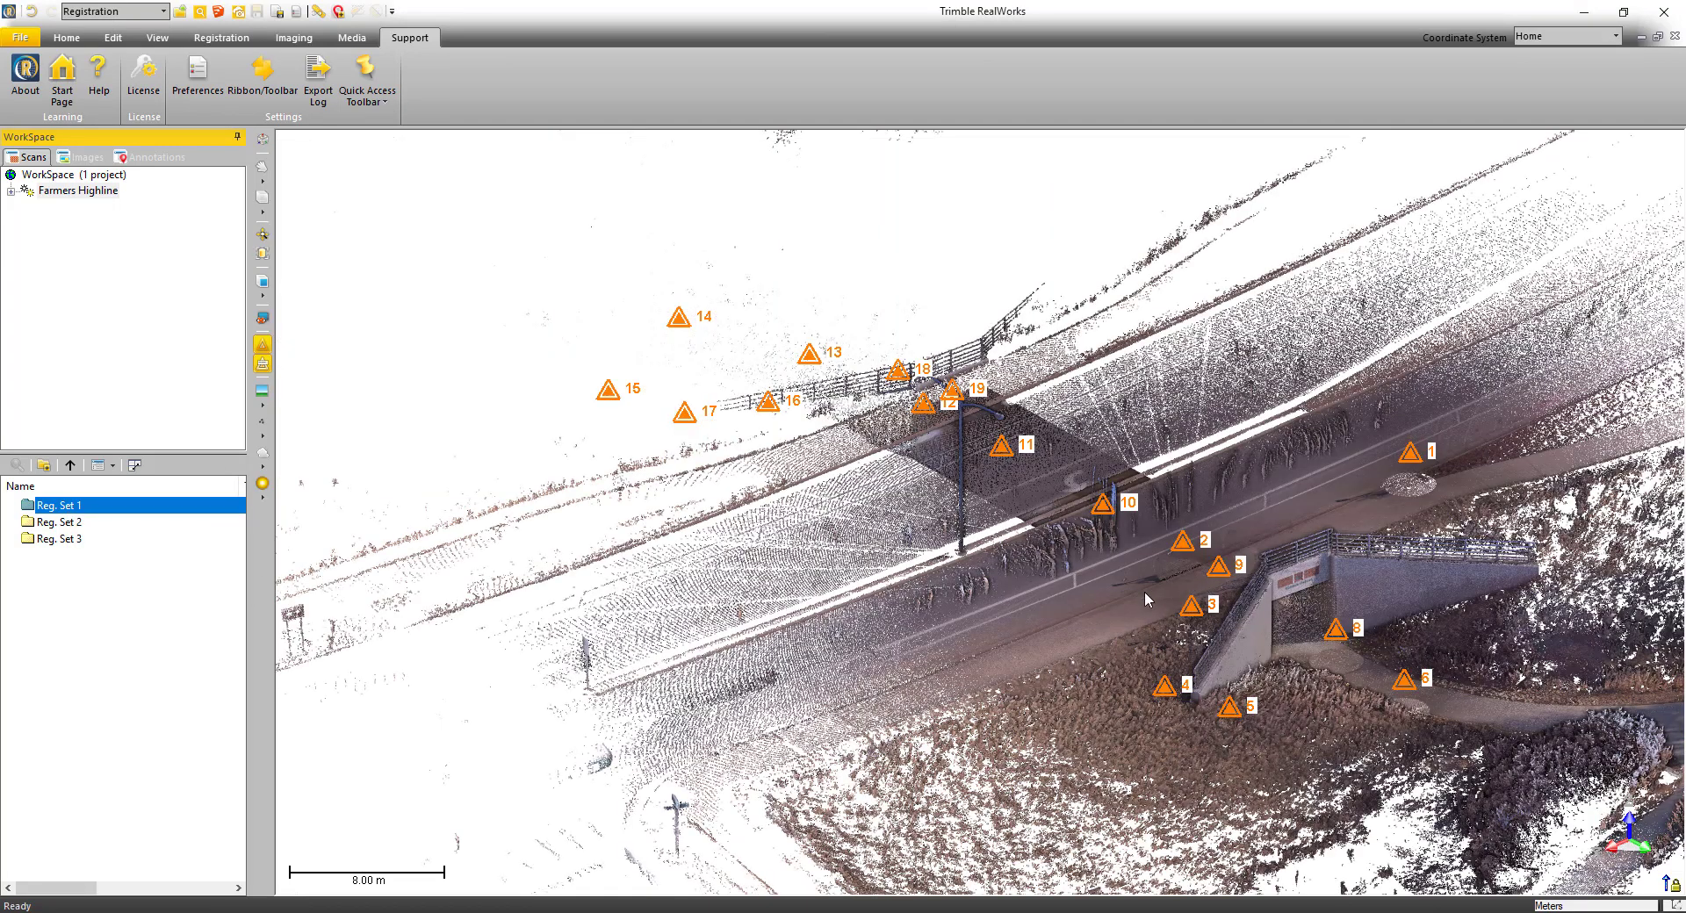
{"action": "right_click", "coordinate": [57, 541]}
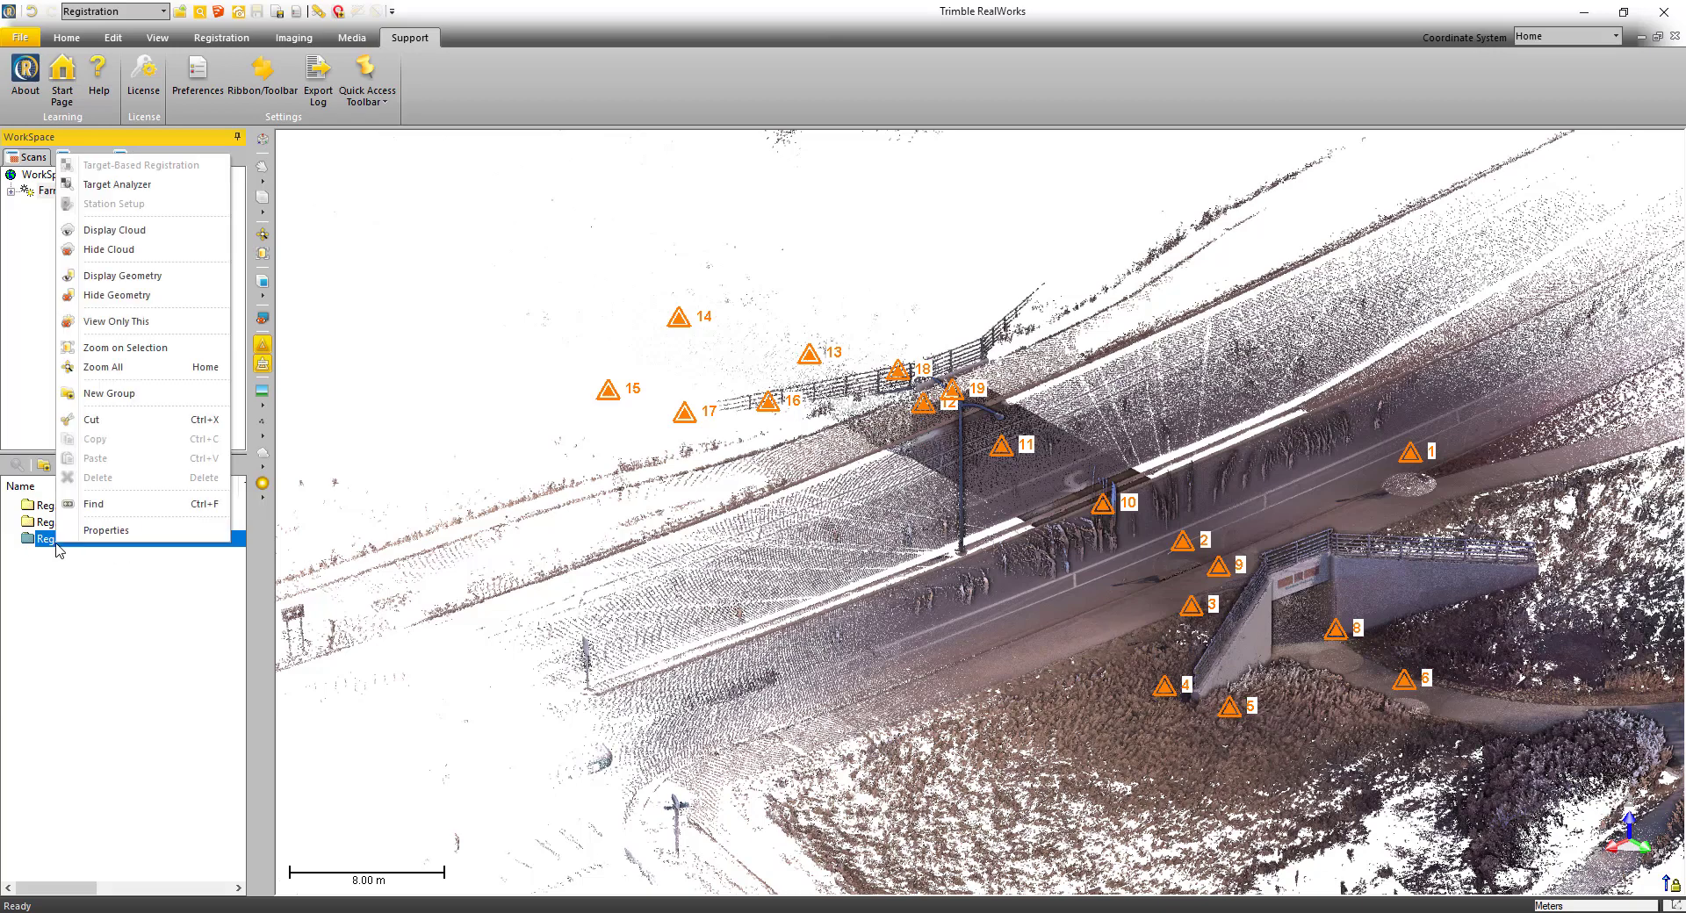
{"action": "left_click", "coordinate": [116, 322]}
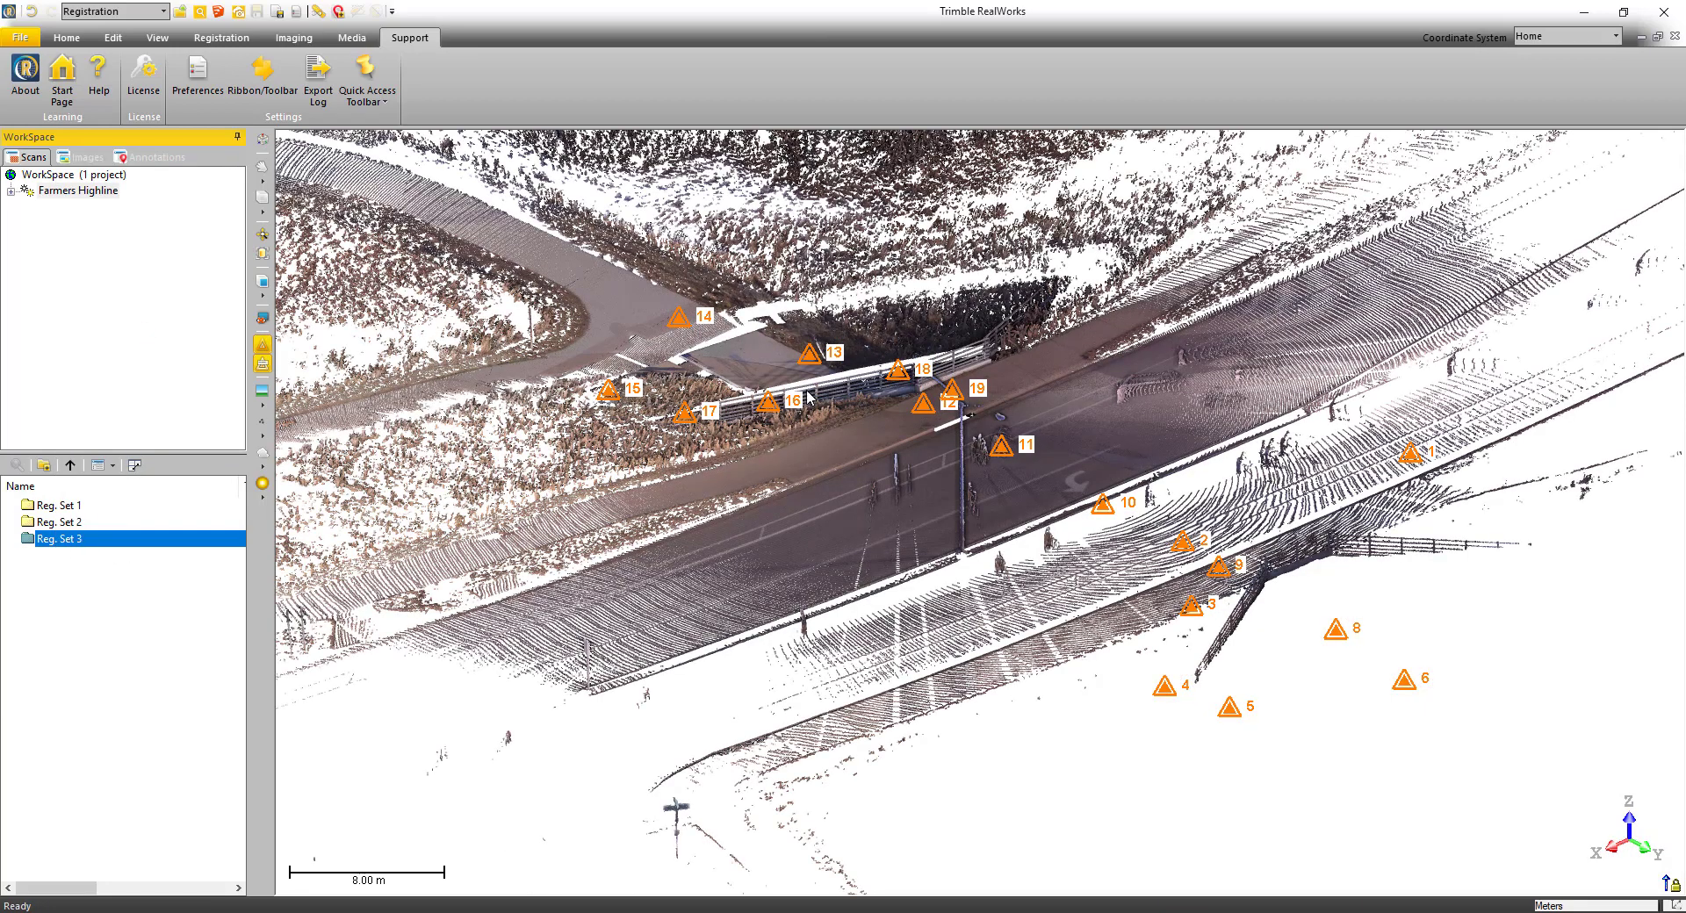
- Display the Reg. Set 2 cloud alongside Reg. Set 3 and render the points in Station Color
{"action": "left_click_drag", "start_coordinate": [809, 397], "coordinate": [1422, 483]}
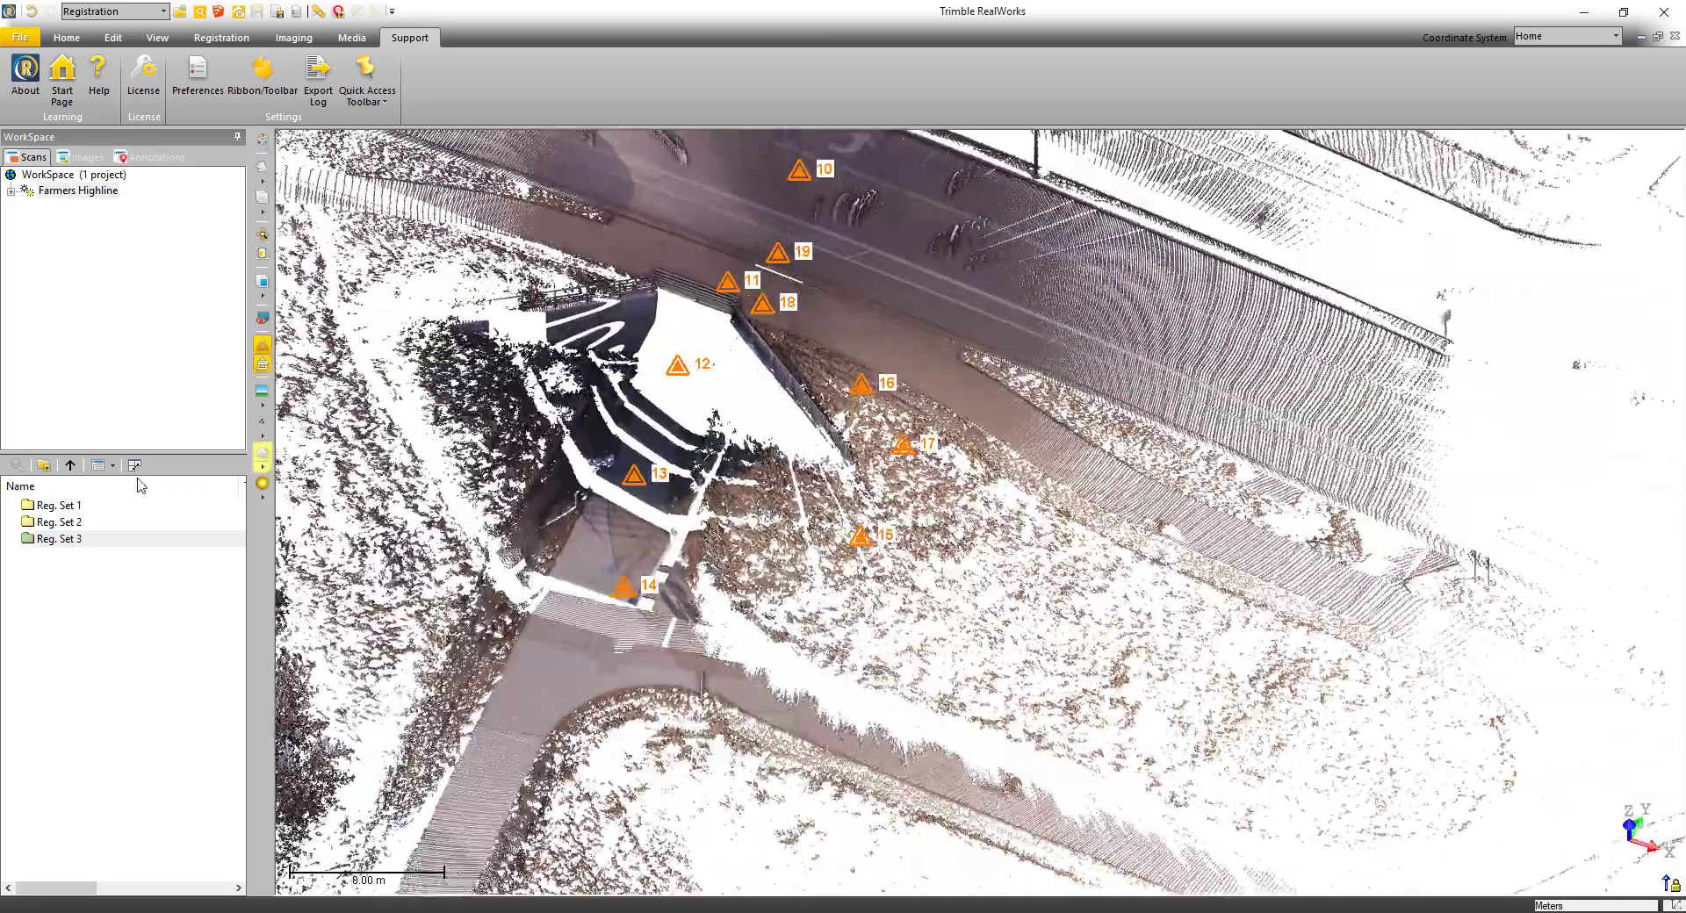
{"action": "right_click", "coordinate": [49, 525]}
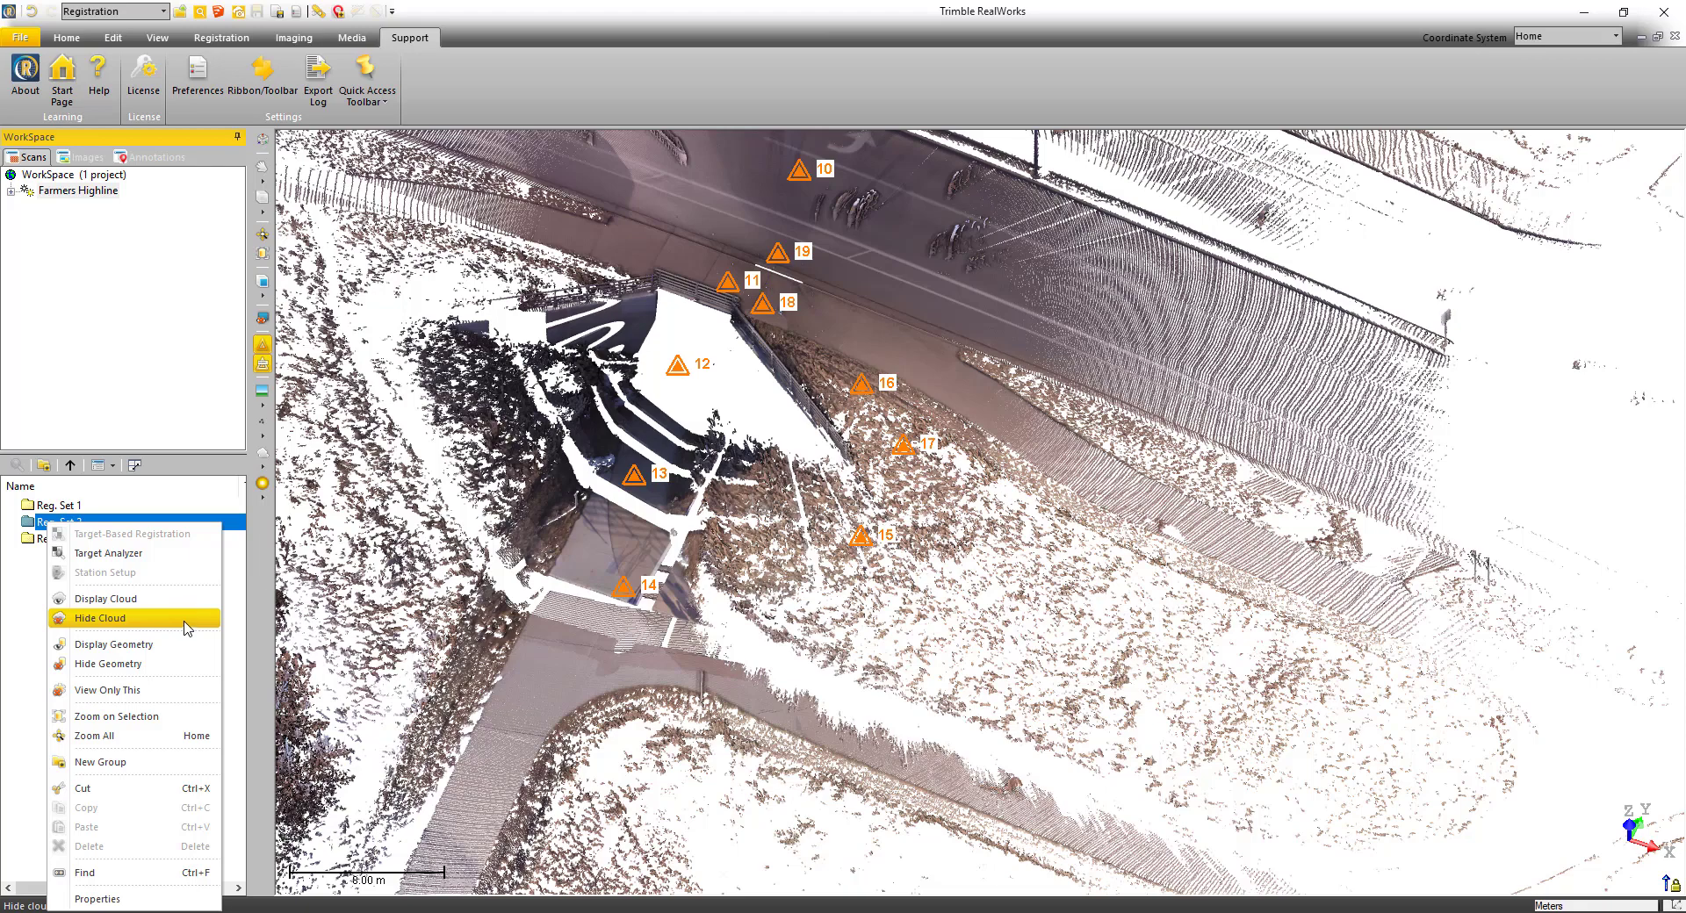
{"action": "left_click", "coordinate": [164, 601]}
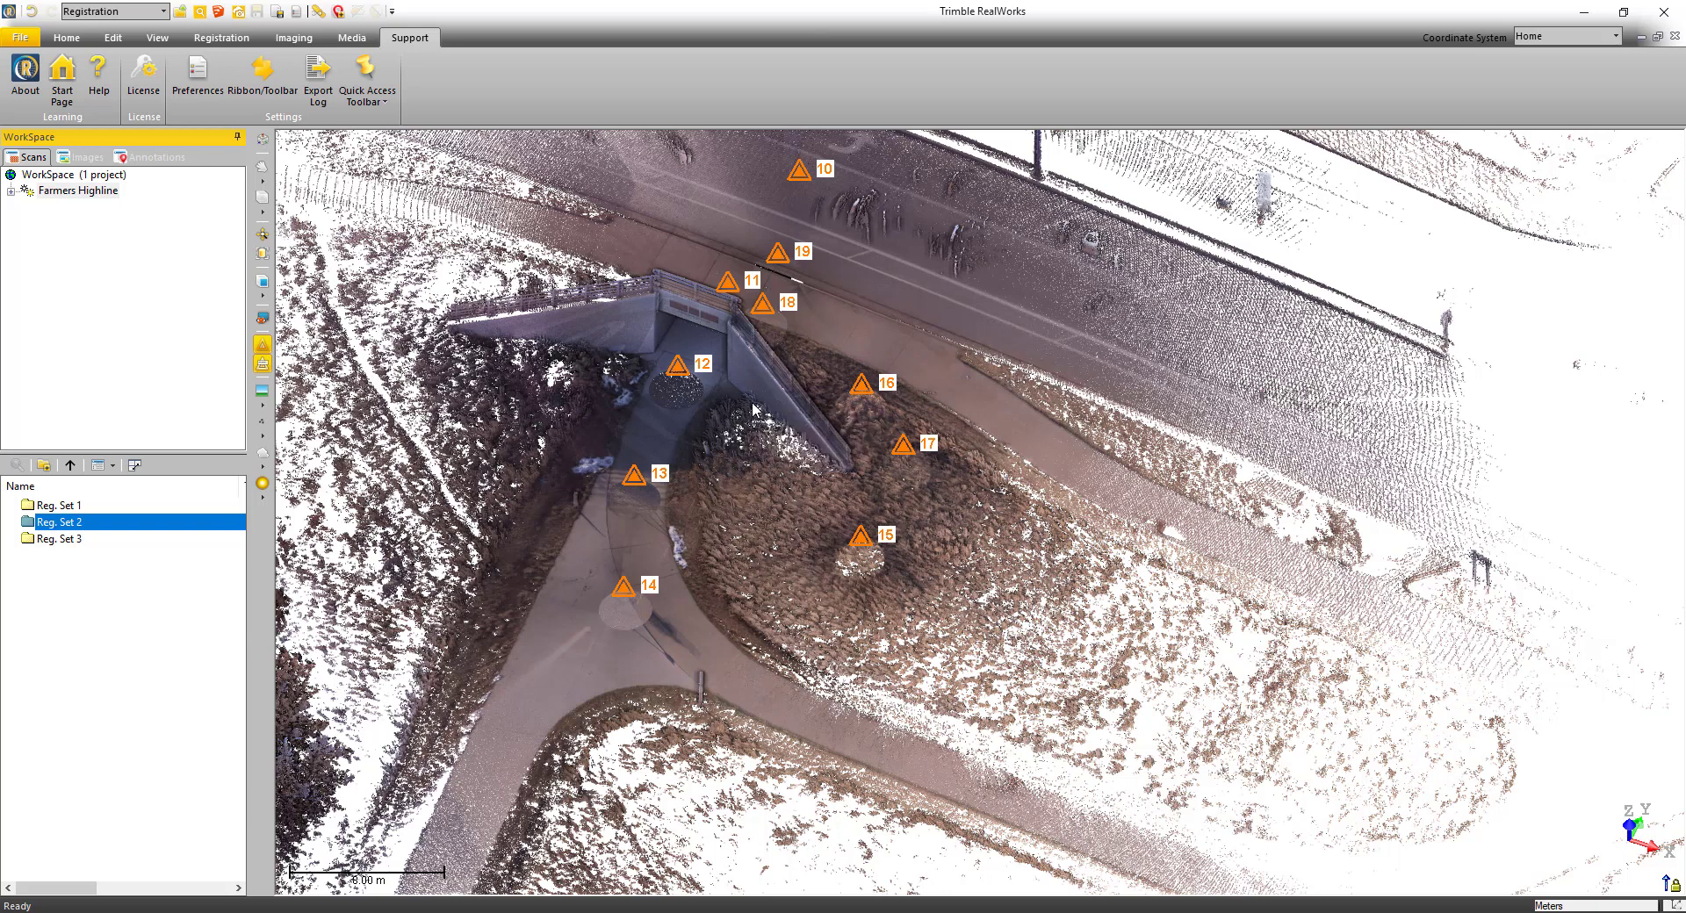
{"action": "left_click", "coordinate": [262, 406]}
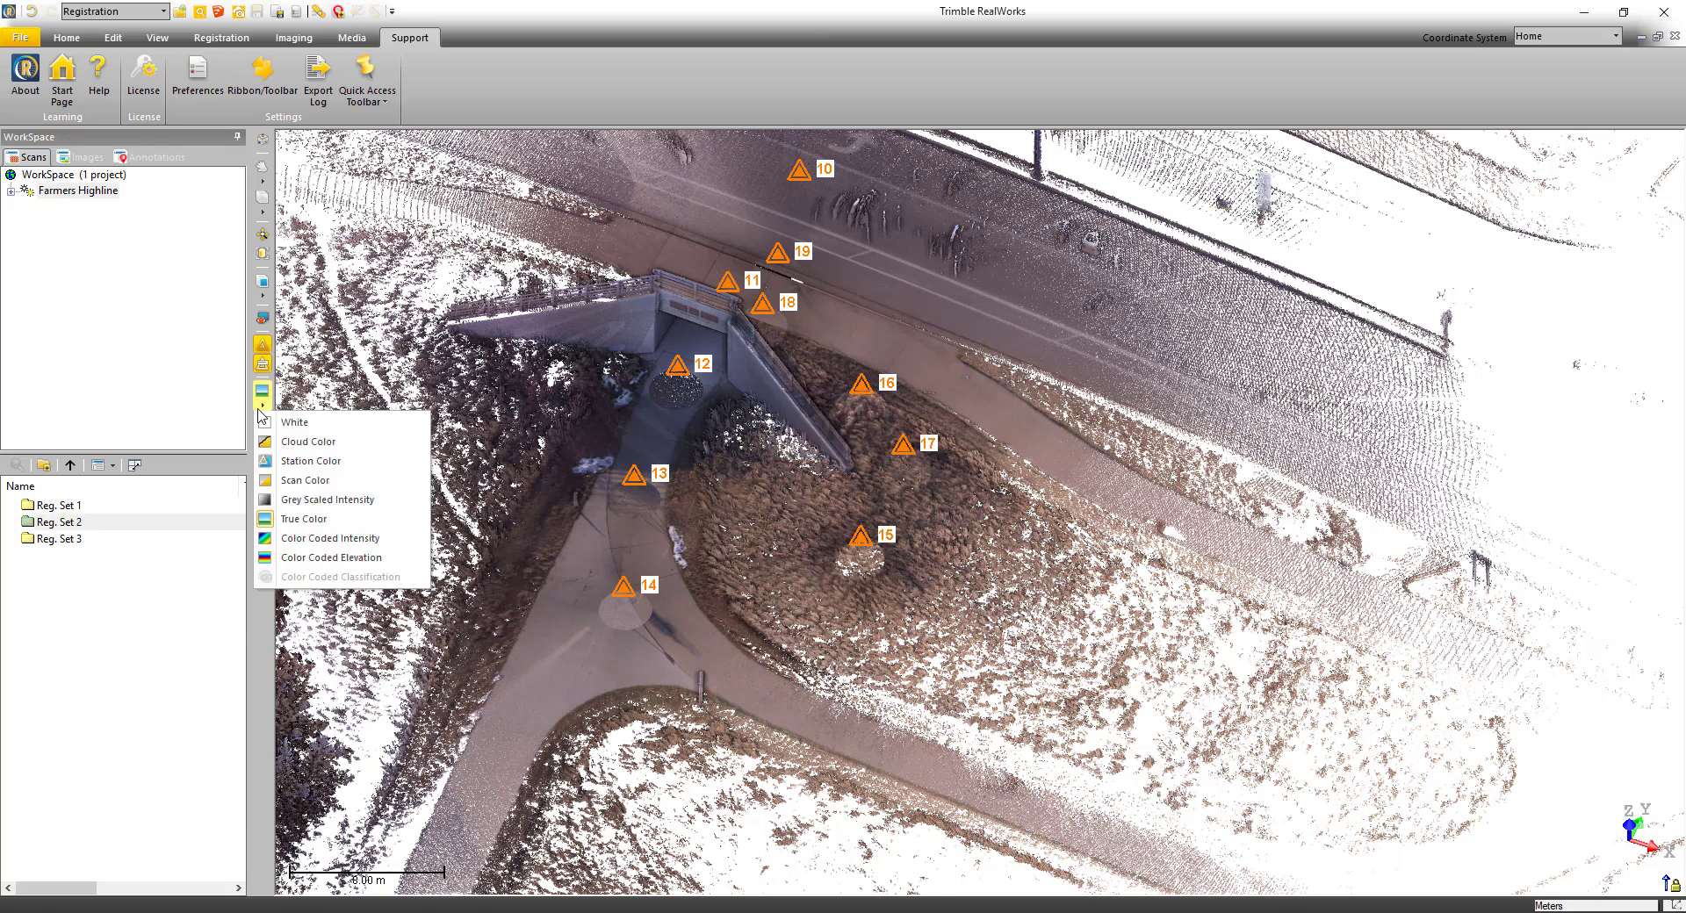
{"action": "left_click", "coordinate": [303, 461]}
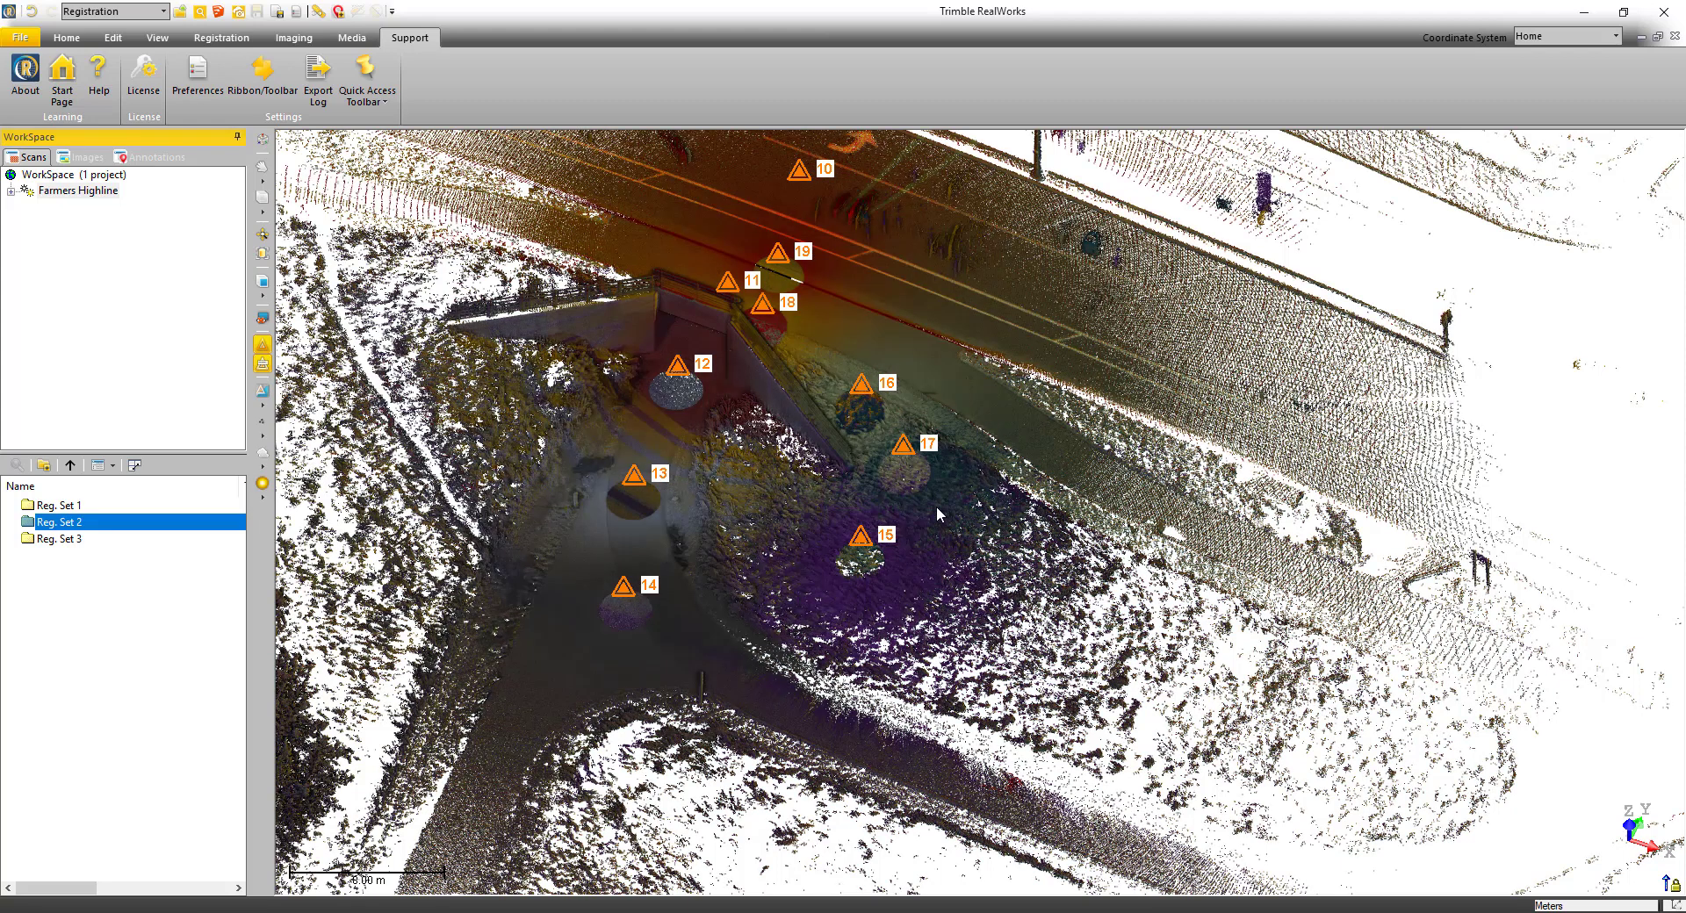
- Select Reg. Sets 1 to 3 and start Cloud-Based Registration
{"action": "left_click_drag", "start_coordinate": [52, 565], "coordinate": [66, 506]}
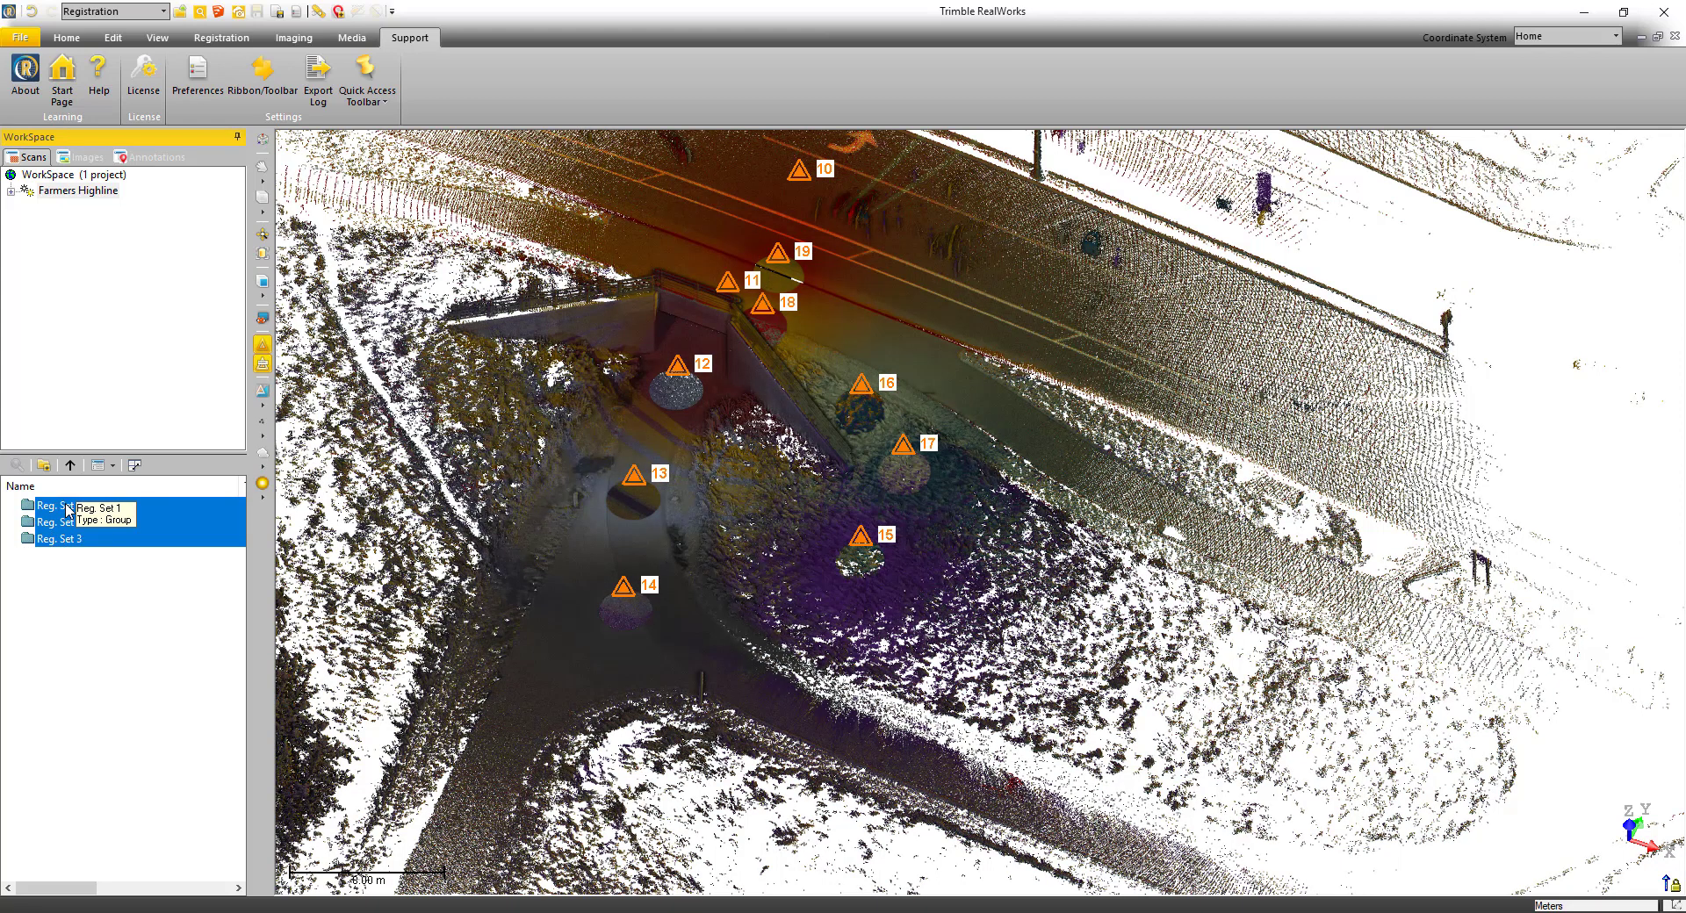
{"action": "left_click", "coordinate": [208, 40]}
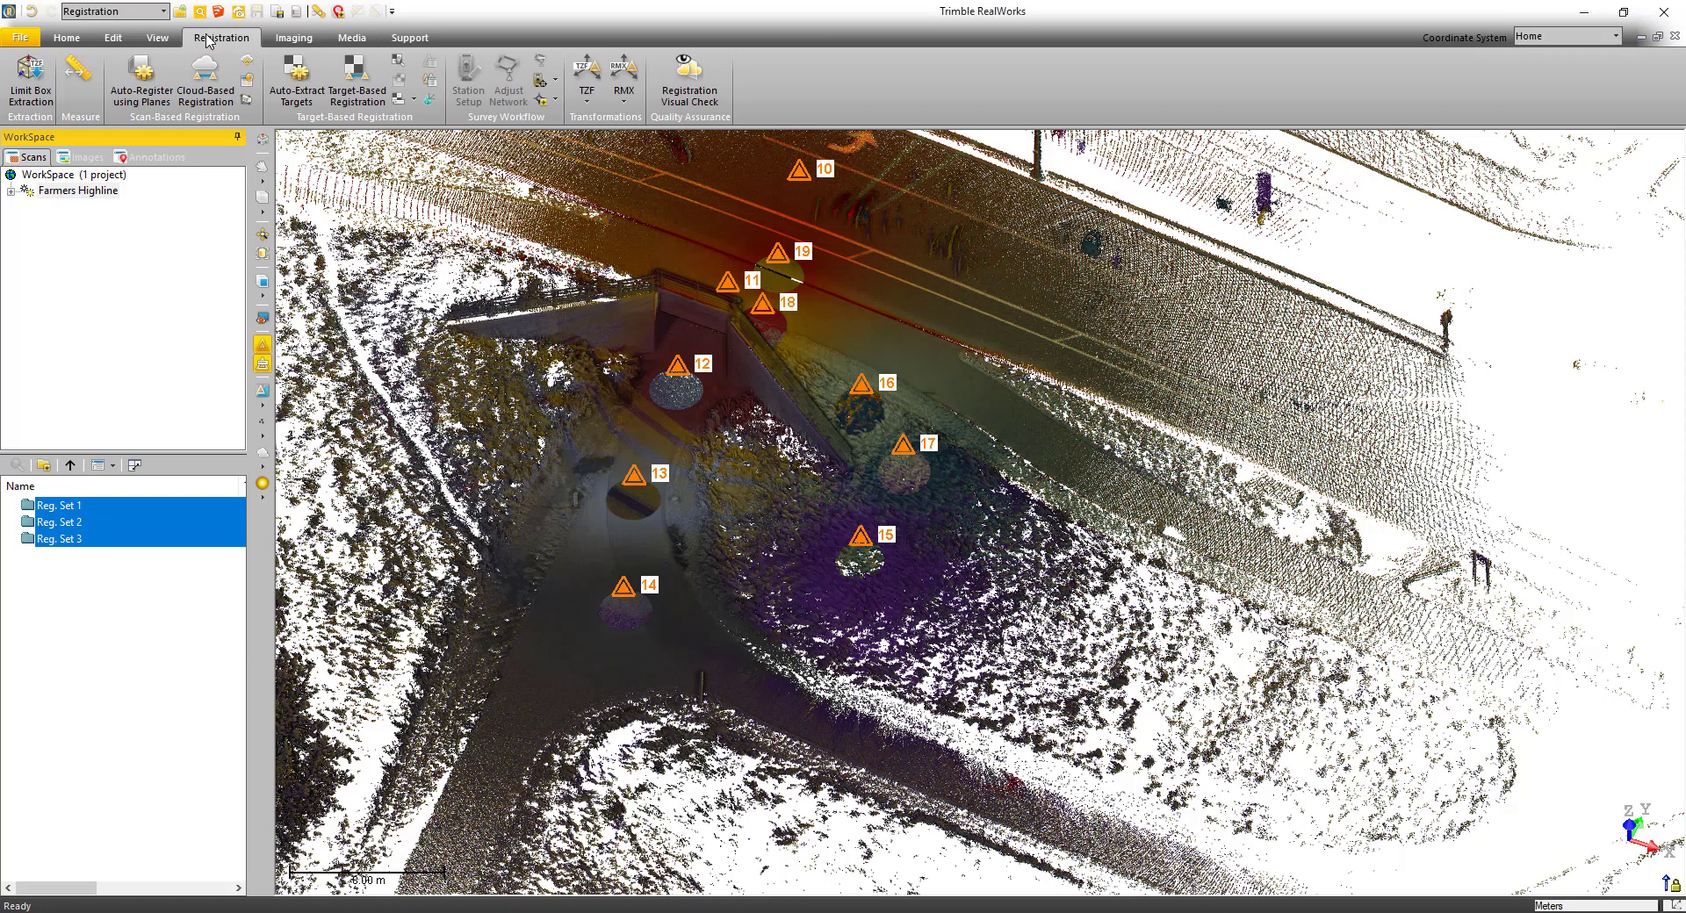
{"action": "left_click", "coordinate": [205, 77]}
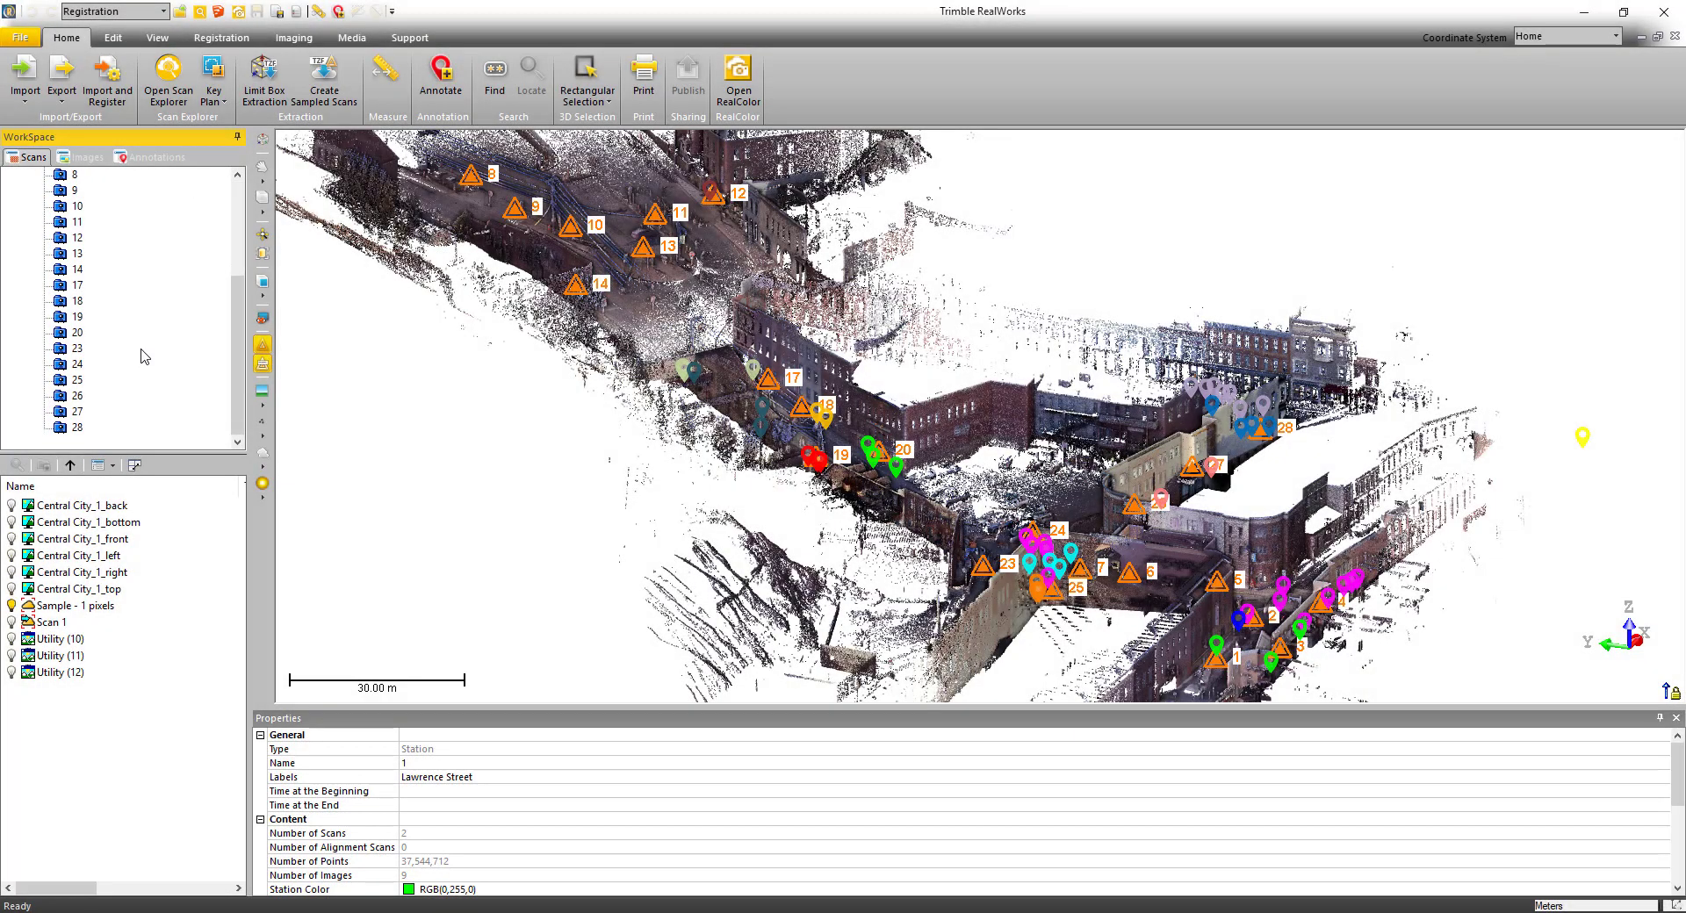
- View station 27's label properties and find all items of type Station whose Labels contain "gregory"
{"action": "left_click", "coordinate": [79, 411]}
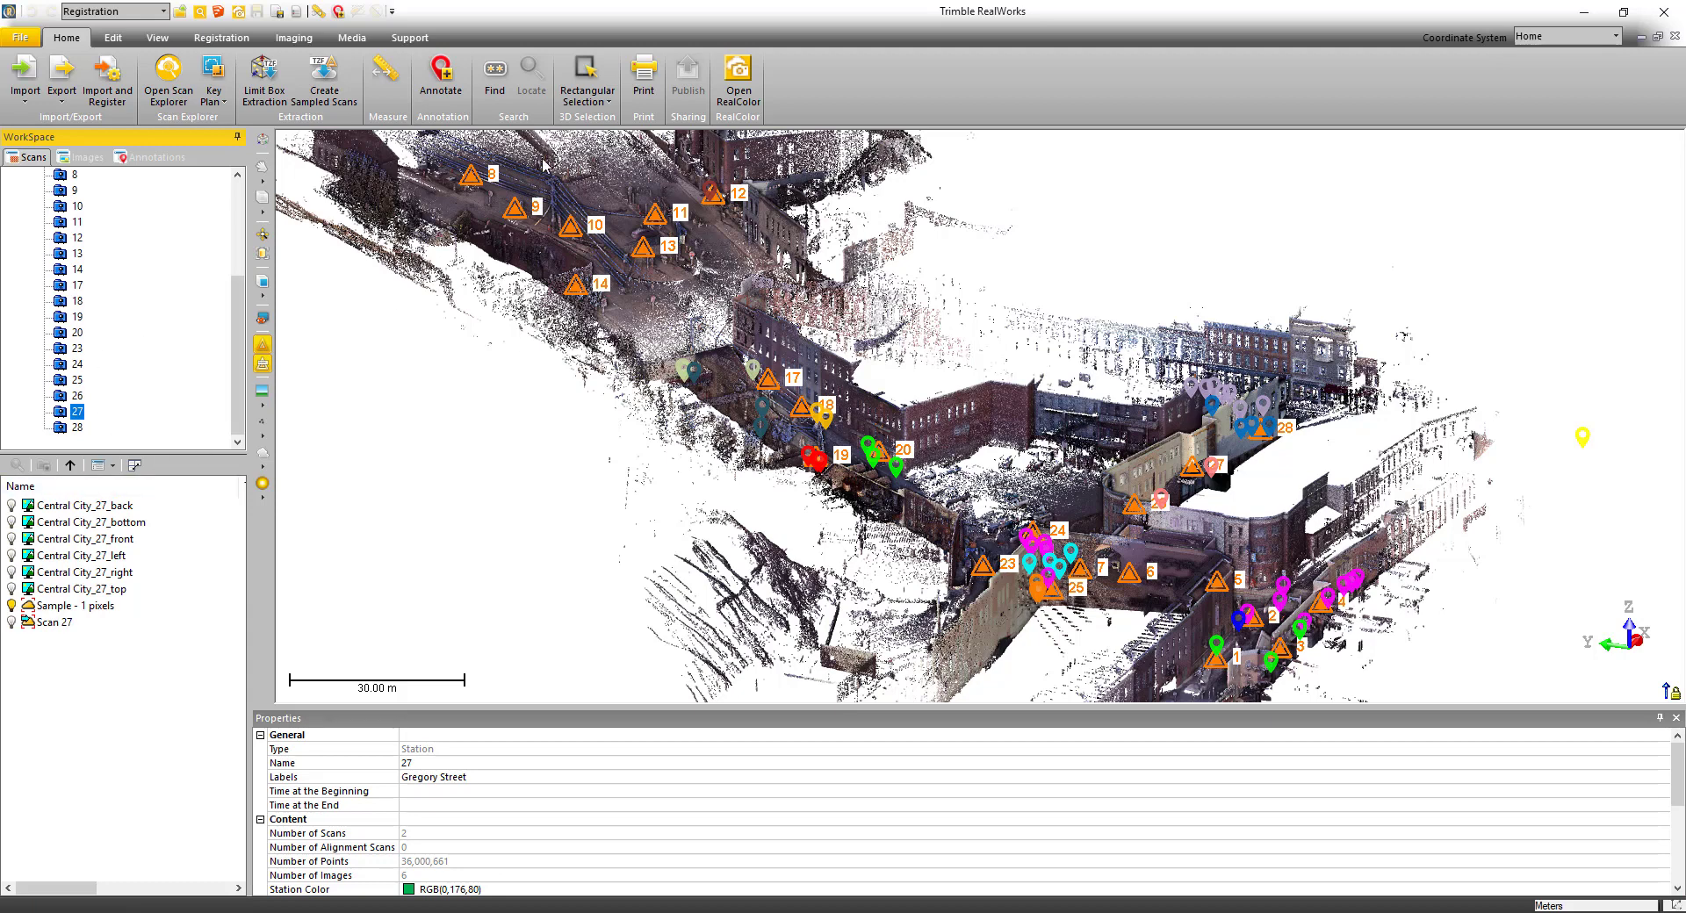
{"action": "left_click", "coordinate": [494, 79]}
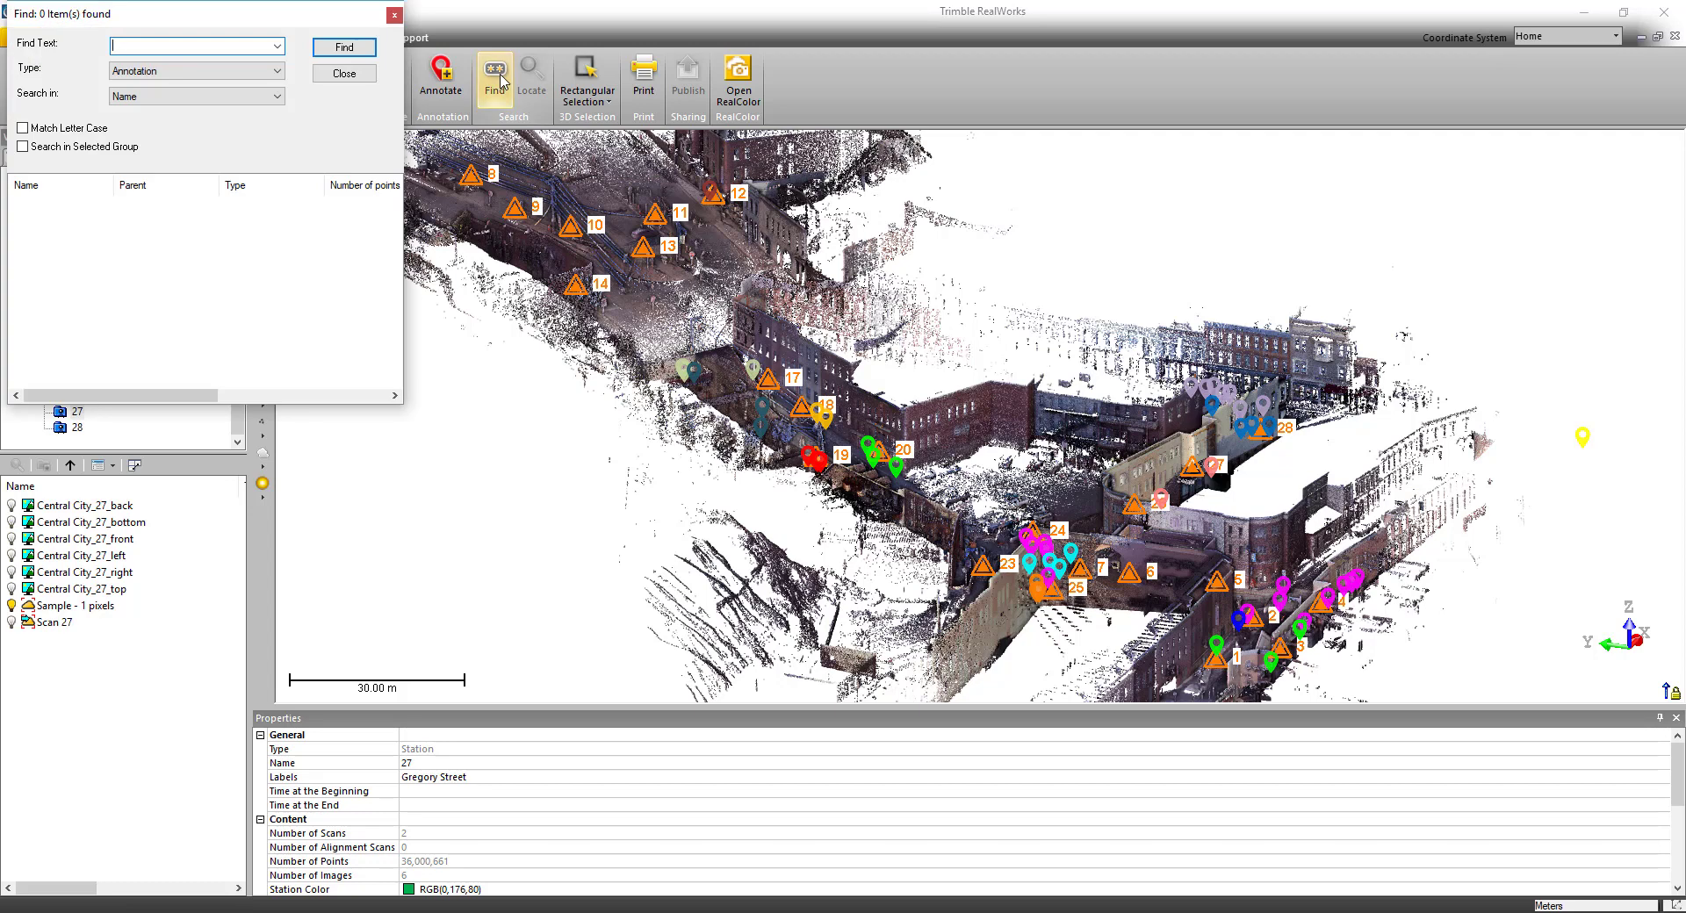
{"action": "left_click_drag", "start_coordinate": [257, 18], "coordinate": [945, 157]}
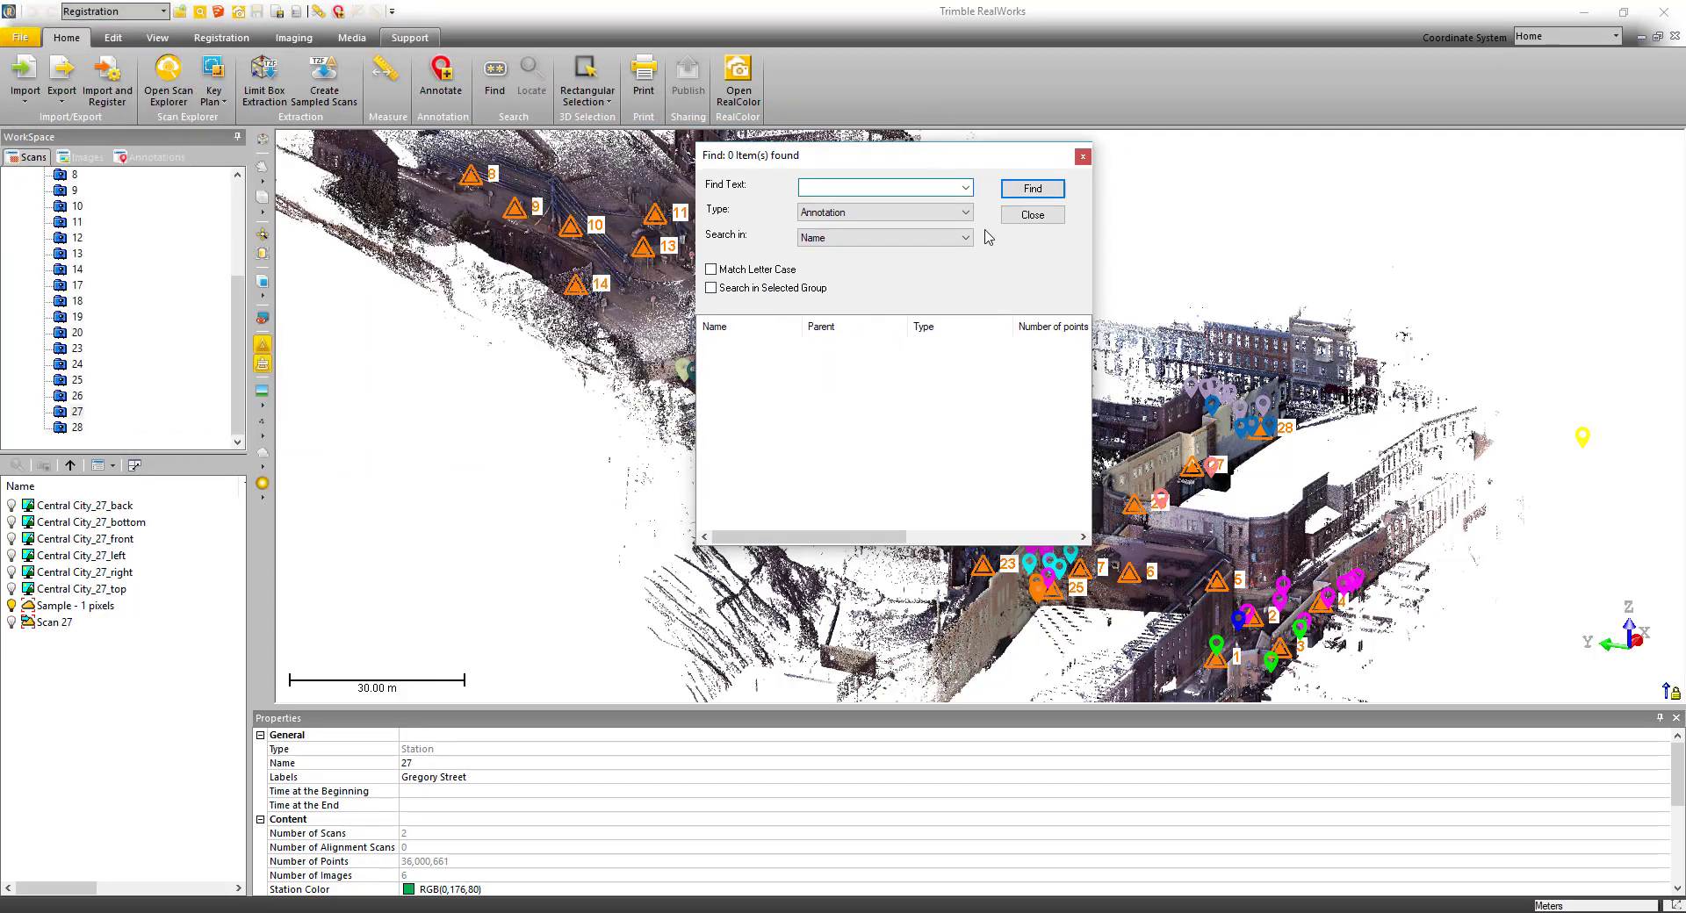
{"action": "left_click", "coordinate": [965, 213]}
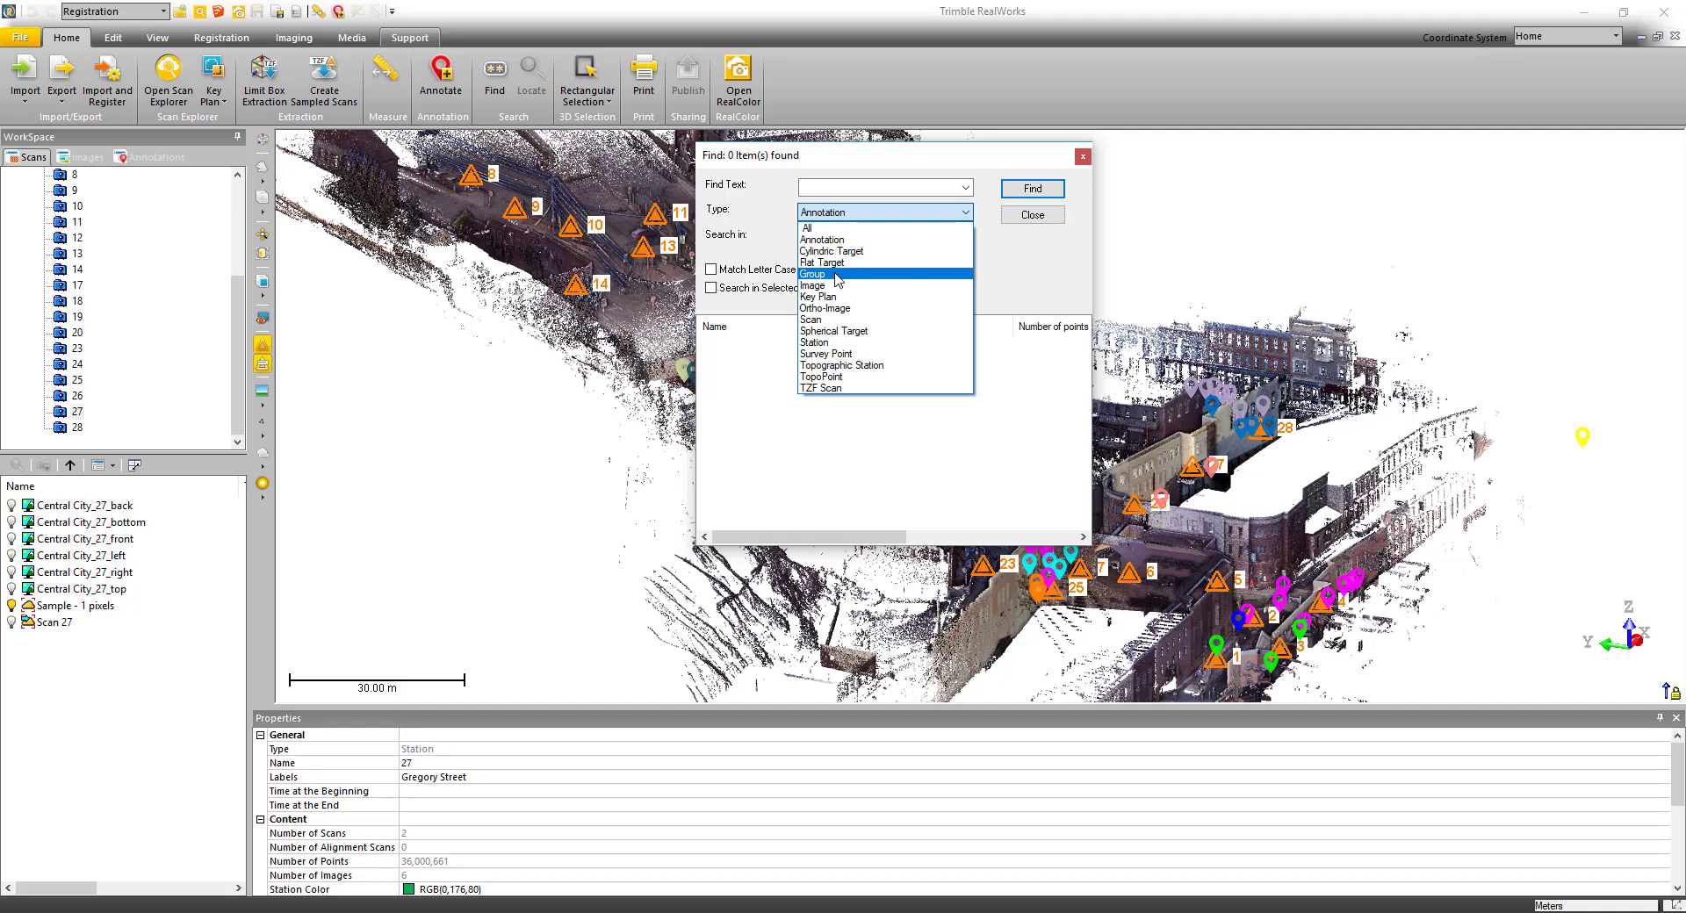
{"action": "left_click", "coordinate": [827, 343]}
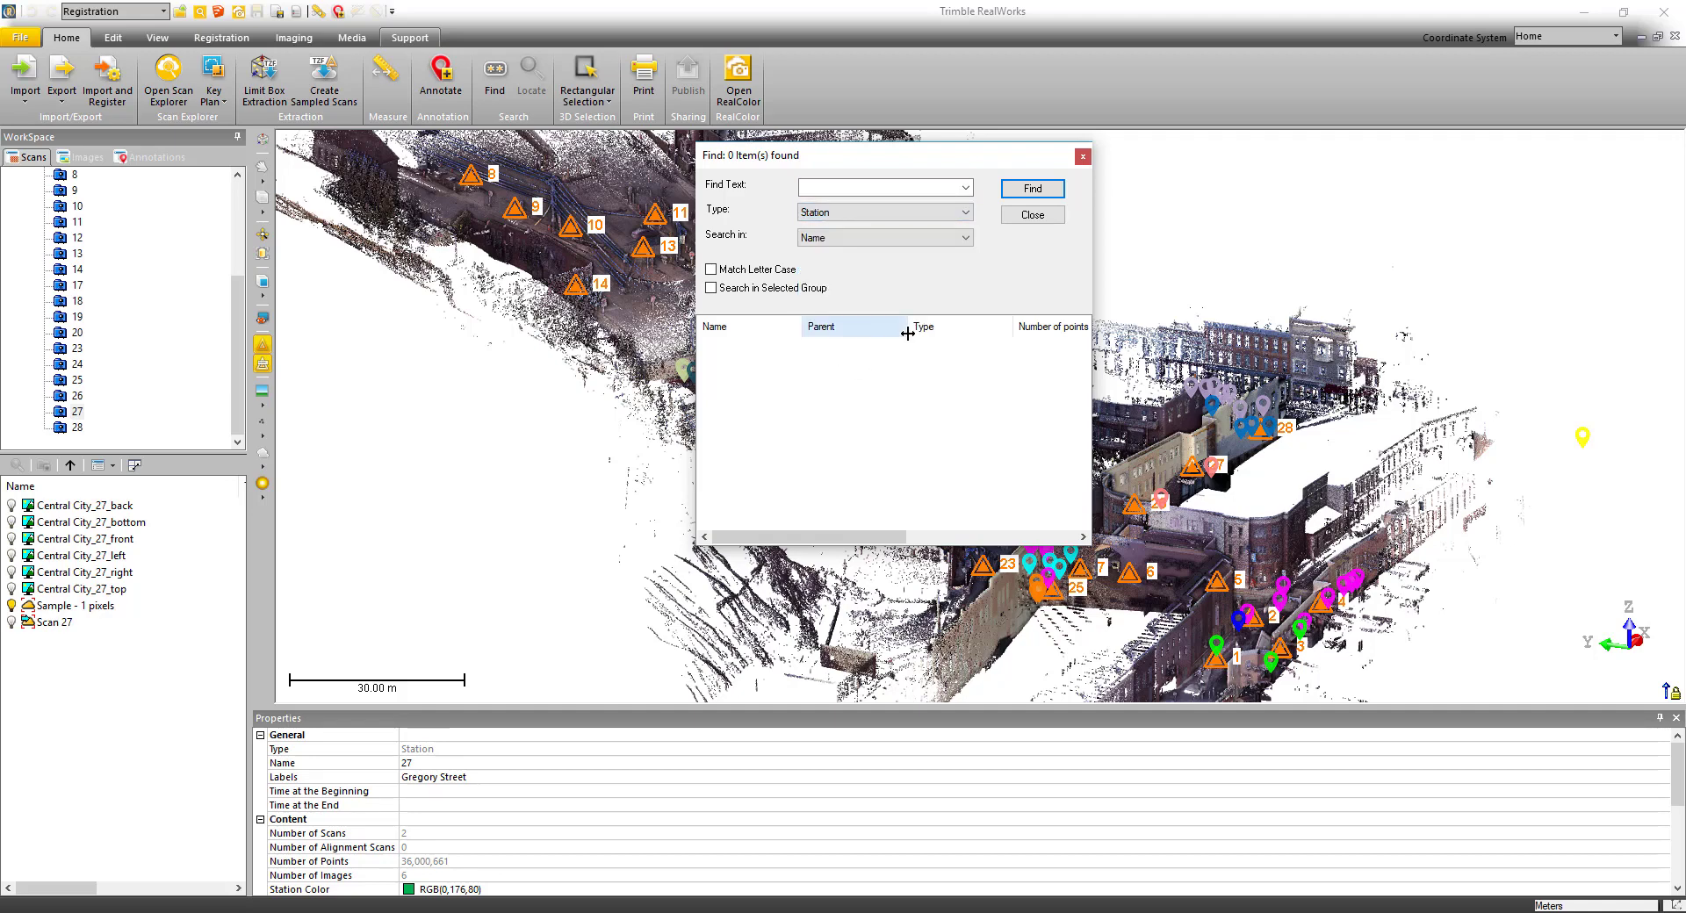
{"action": "left_click", "coordinate": [966, 241]}
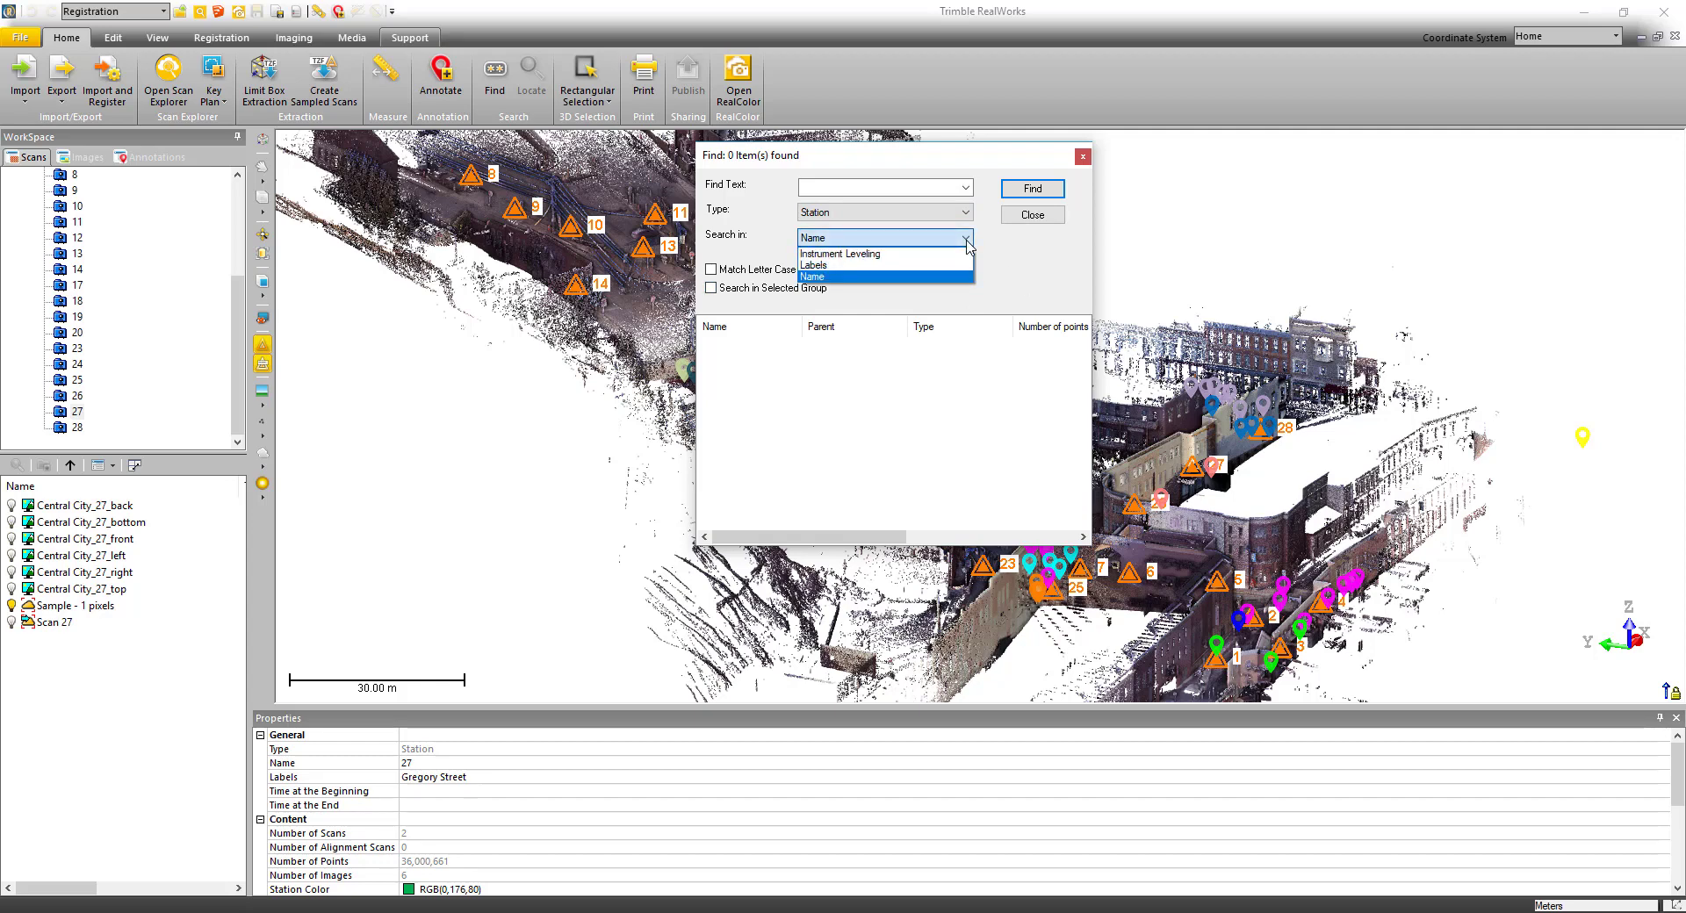
{"action": "left_click", "coordinate": [822, 265]}
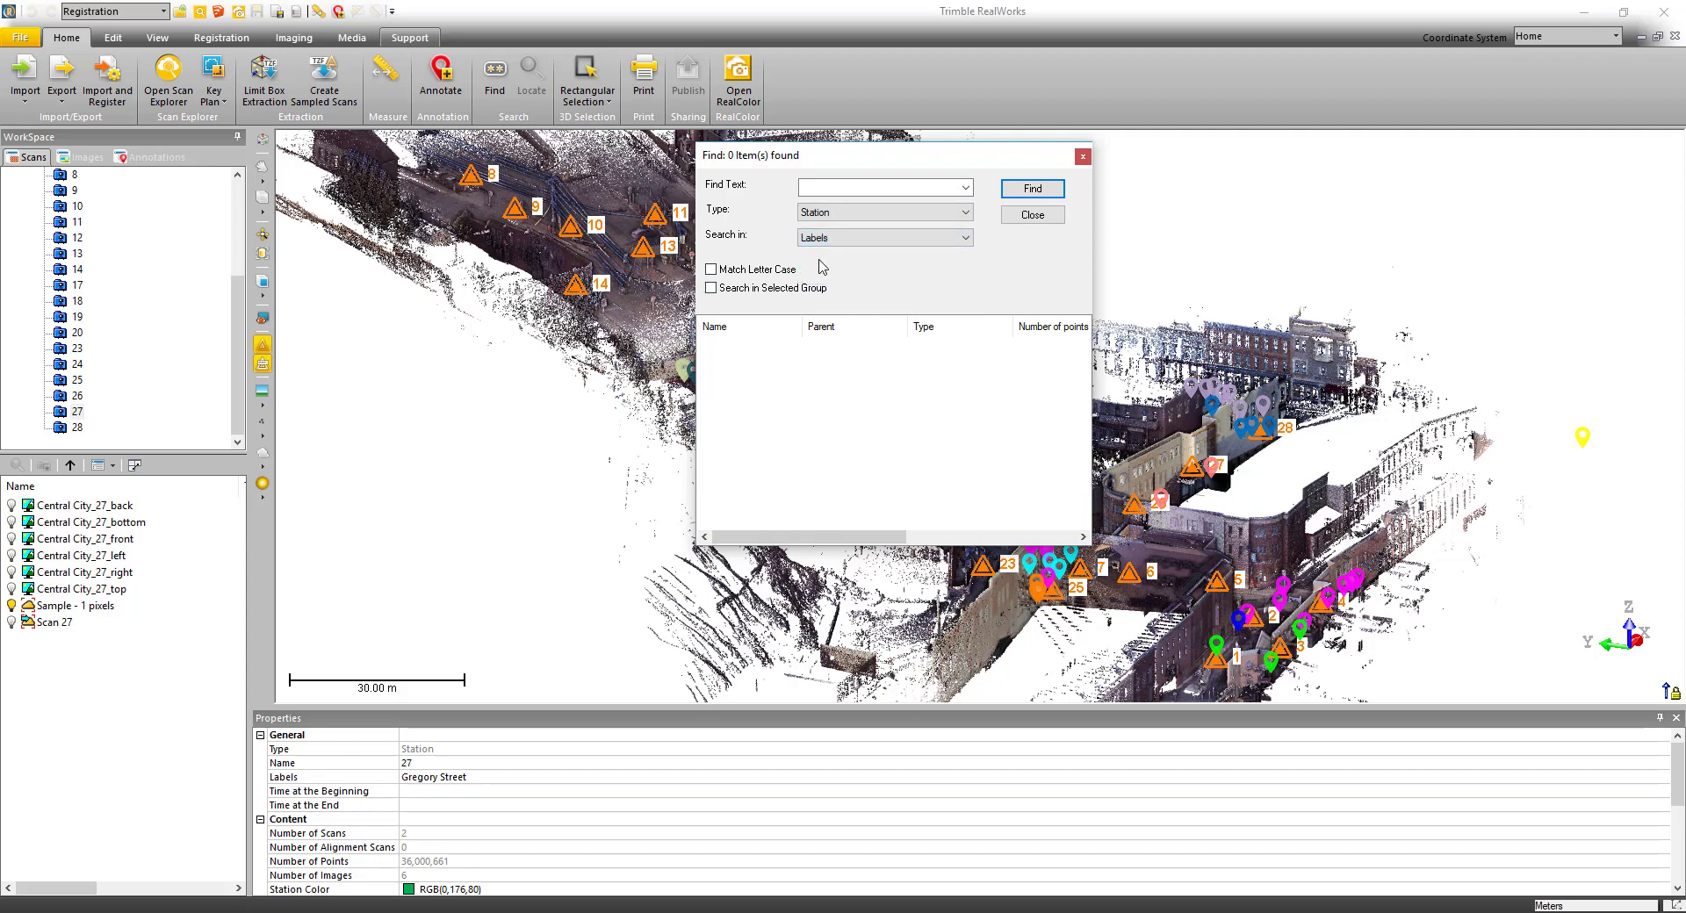
{"action": "left_click", "coordinate": [931, 187]}
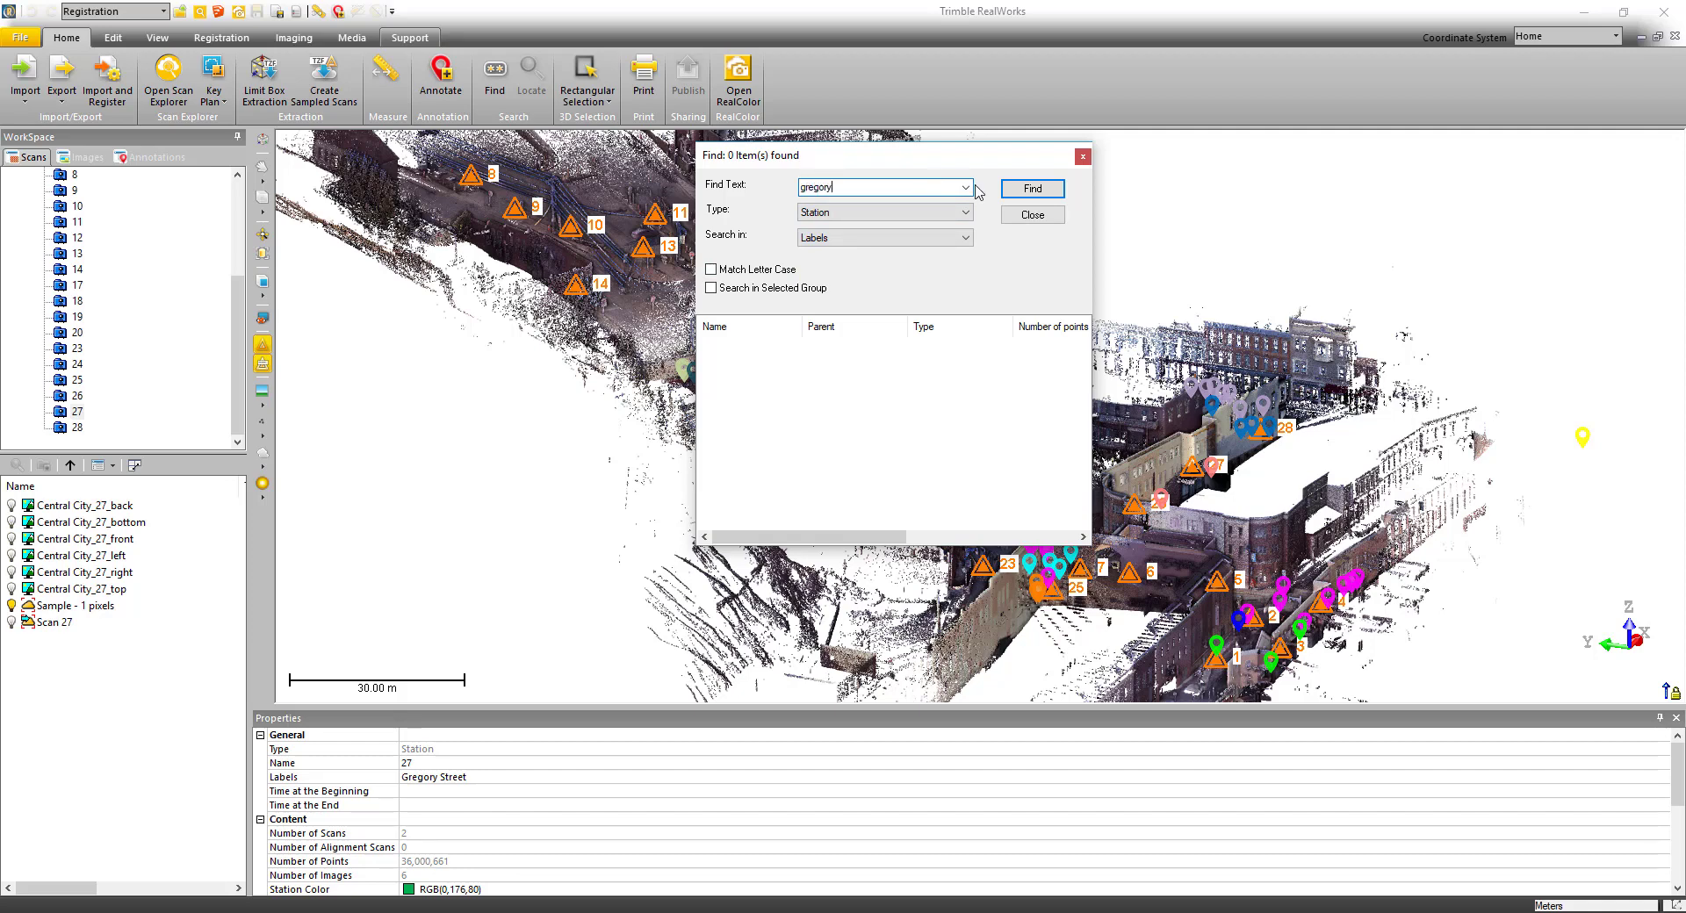
{"action": "left_click", "coordinate": [1034, 188]}
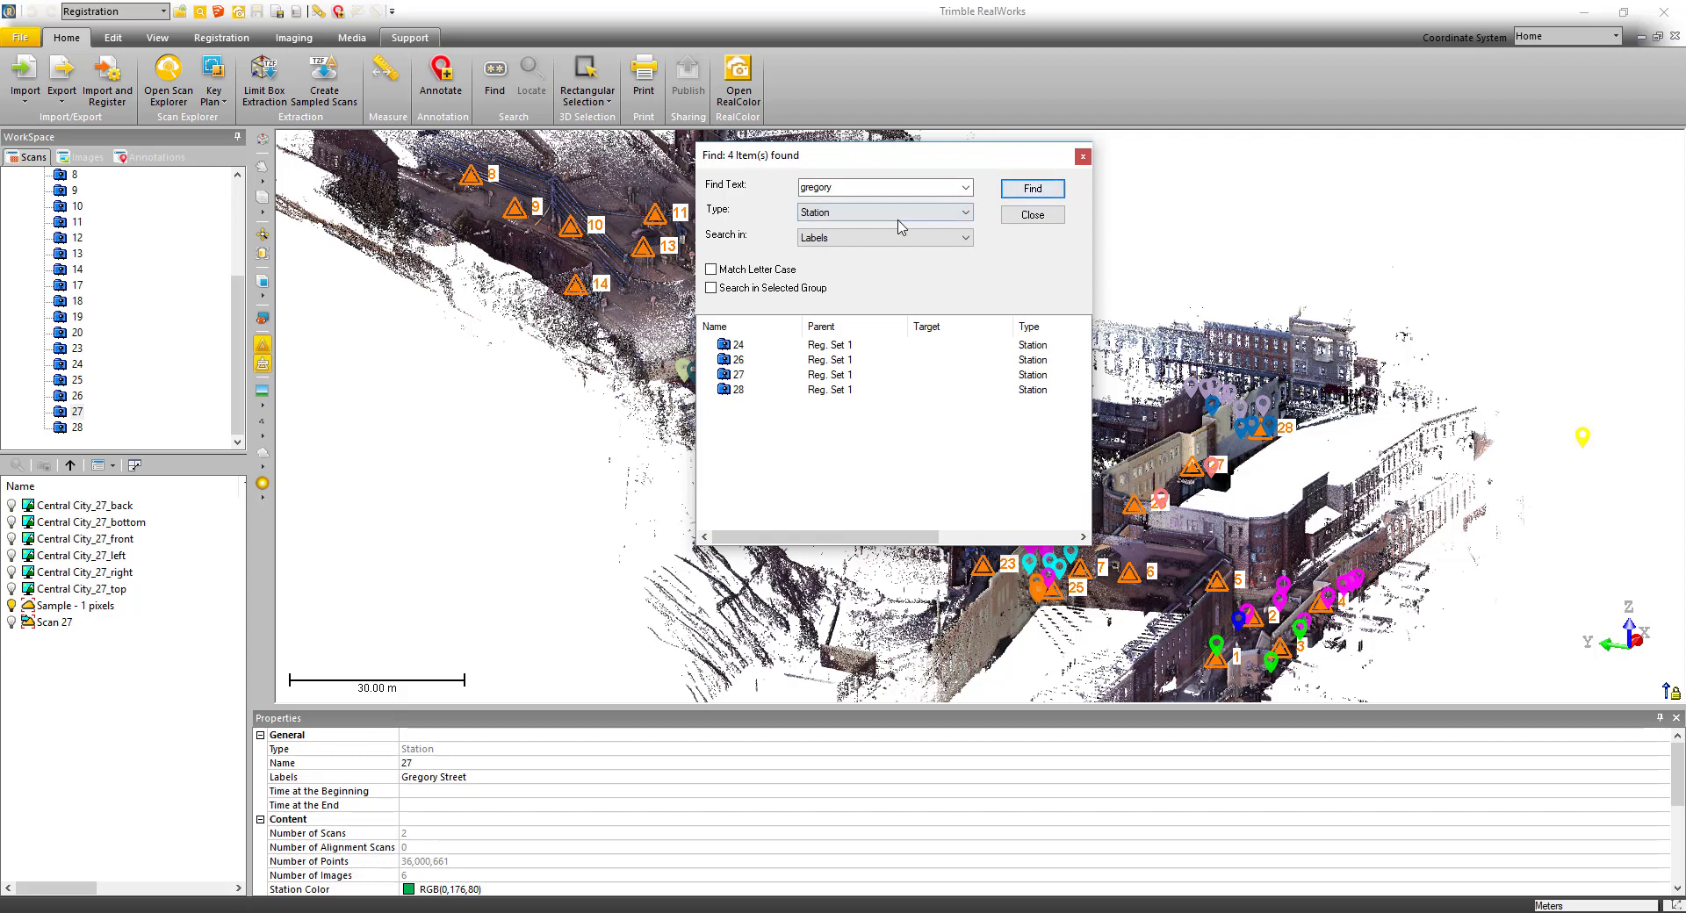
- Check the label properties of found stations 24 and 27, and clear the search window off the 3D view
{"action": "left_click", "coordinate": [747, 347]}
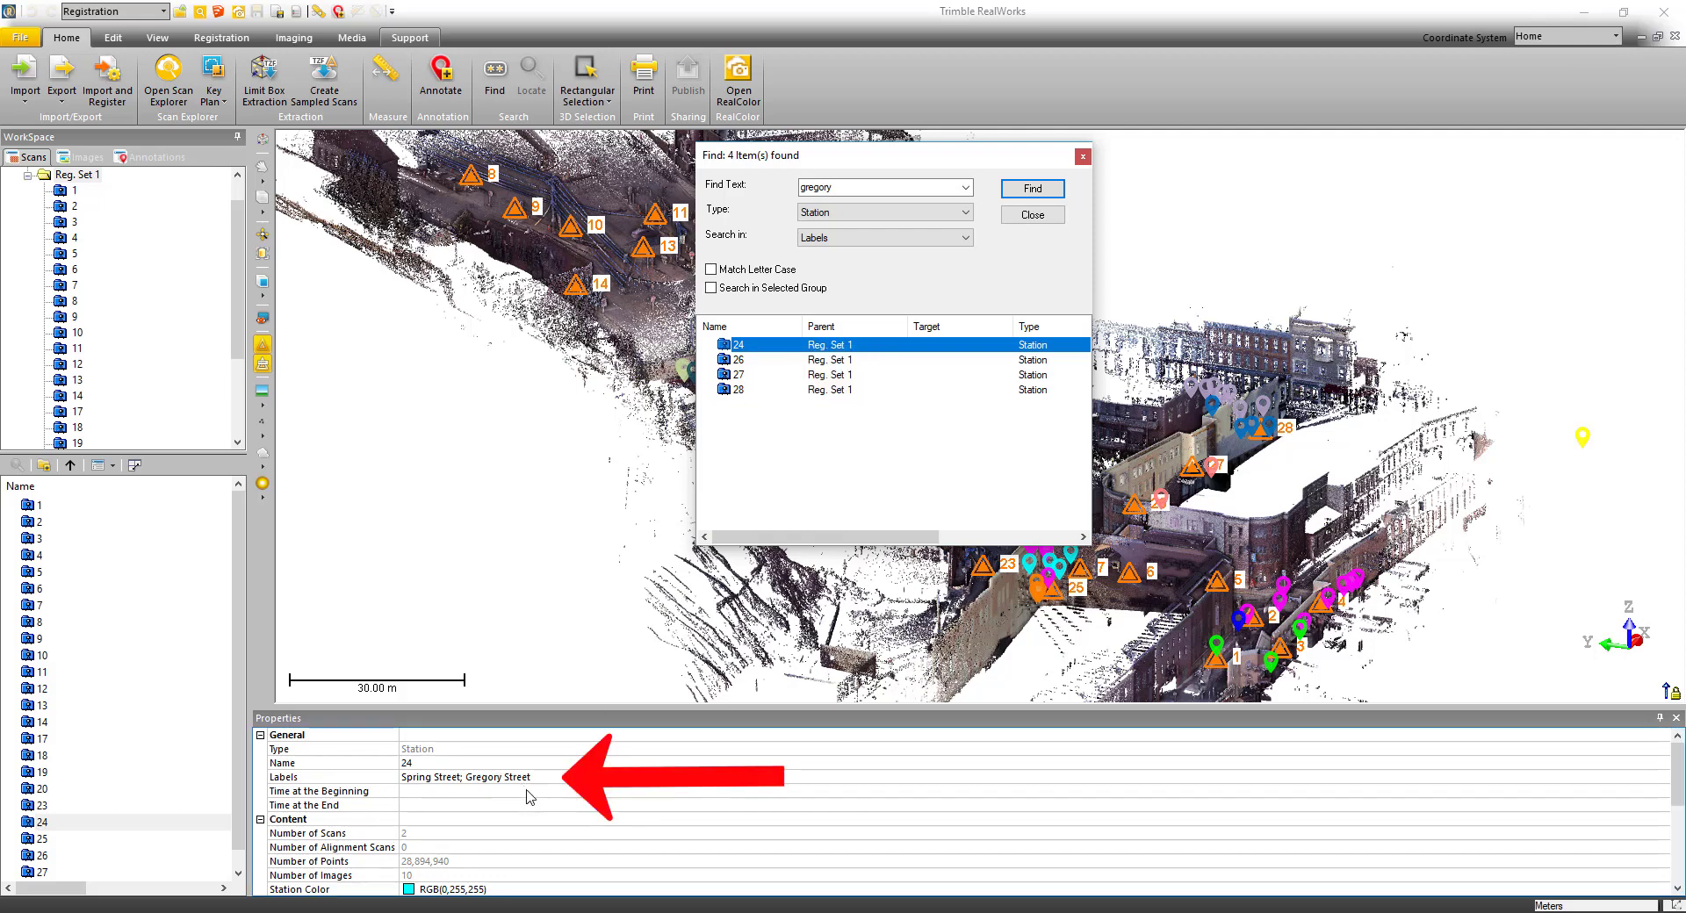
{"action": "left_click", "coordinate": [747, 375]}
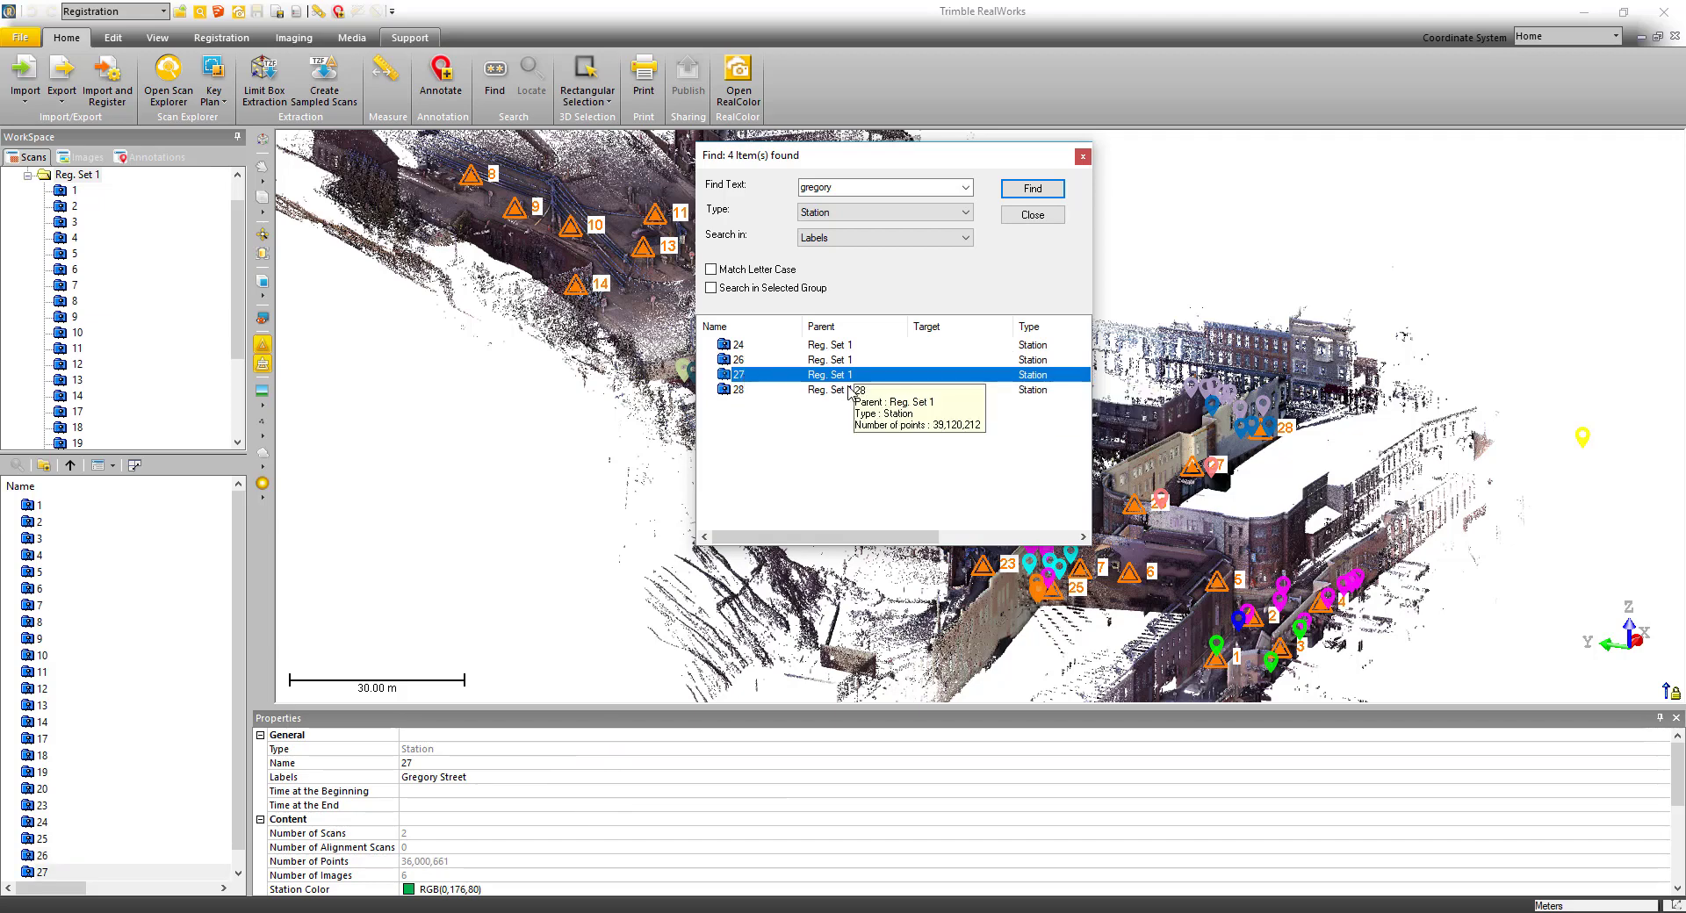
{"action": "left_click_drag", "start_coordinate": [887, 167], "coordinate": [258, 314]}
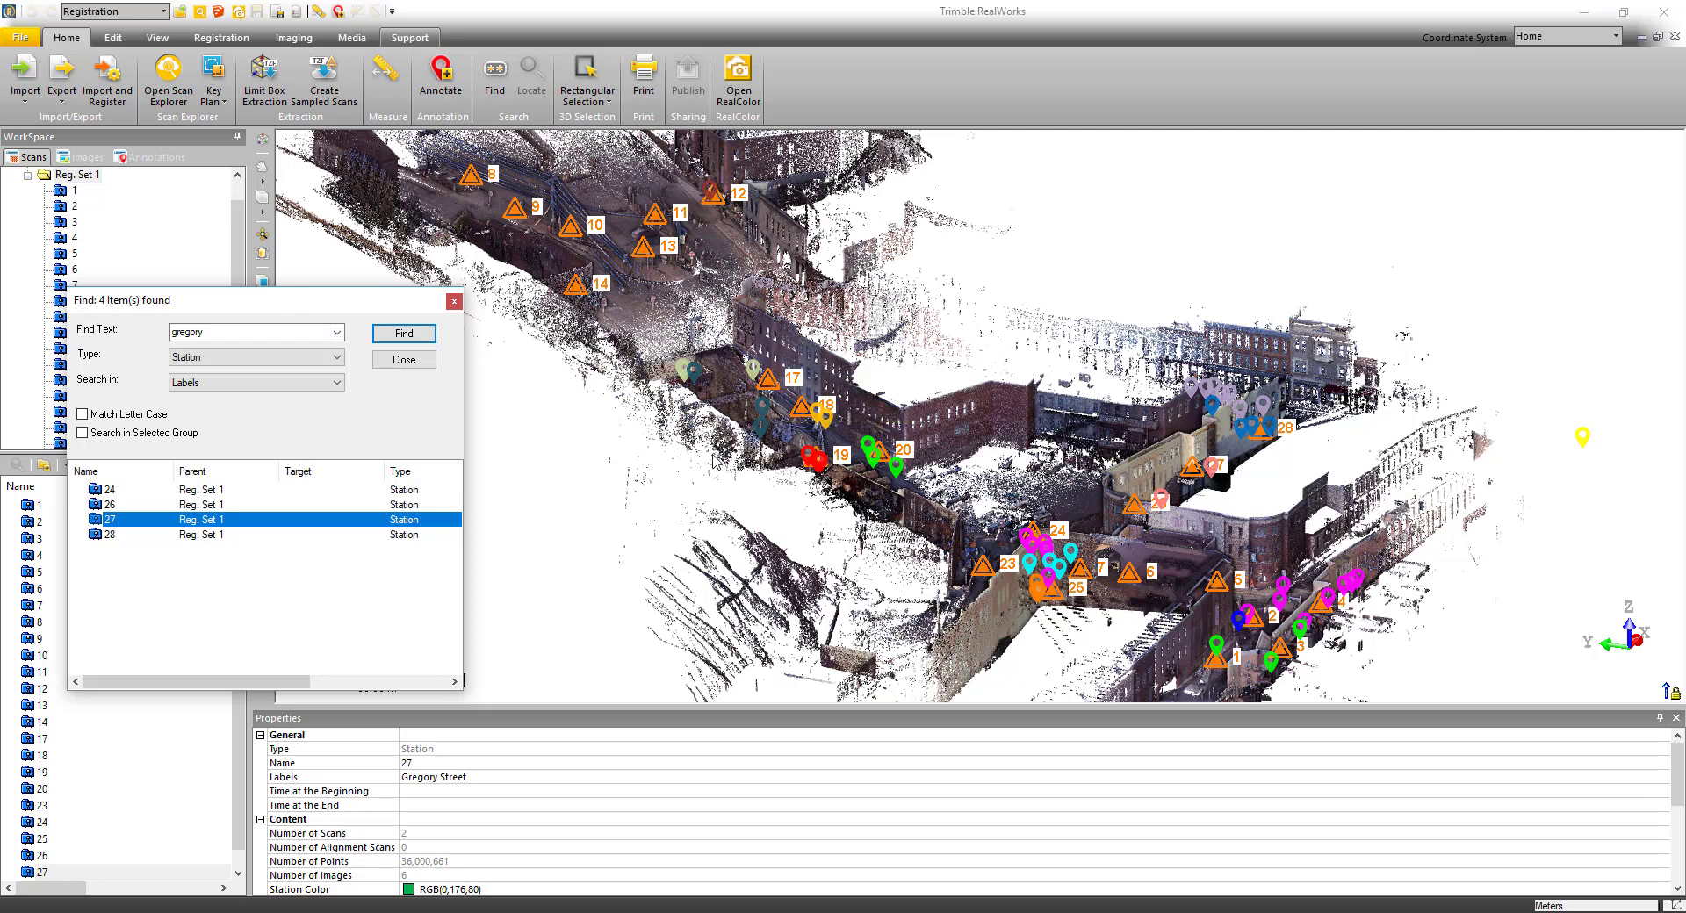
{"action": "left_click_drag", "start_coordinate": [289, 306], "coordinate": [228, 307]}
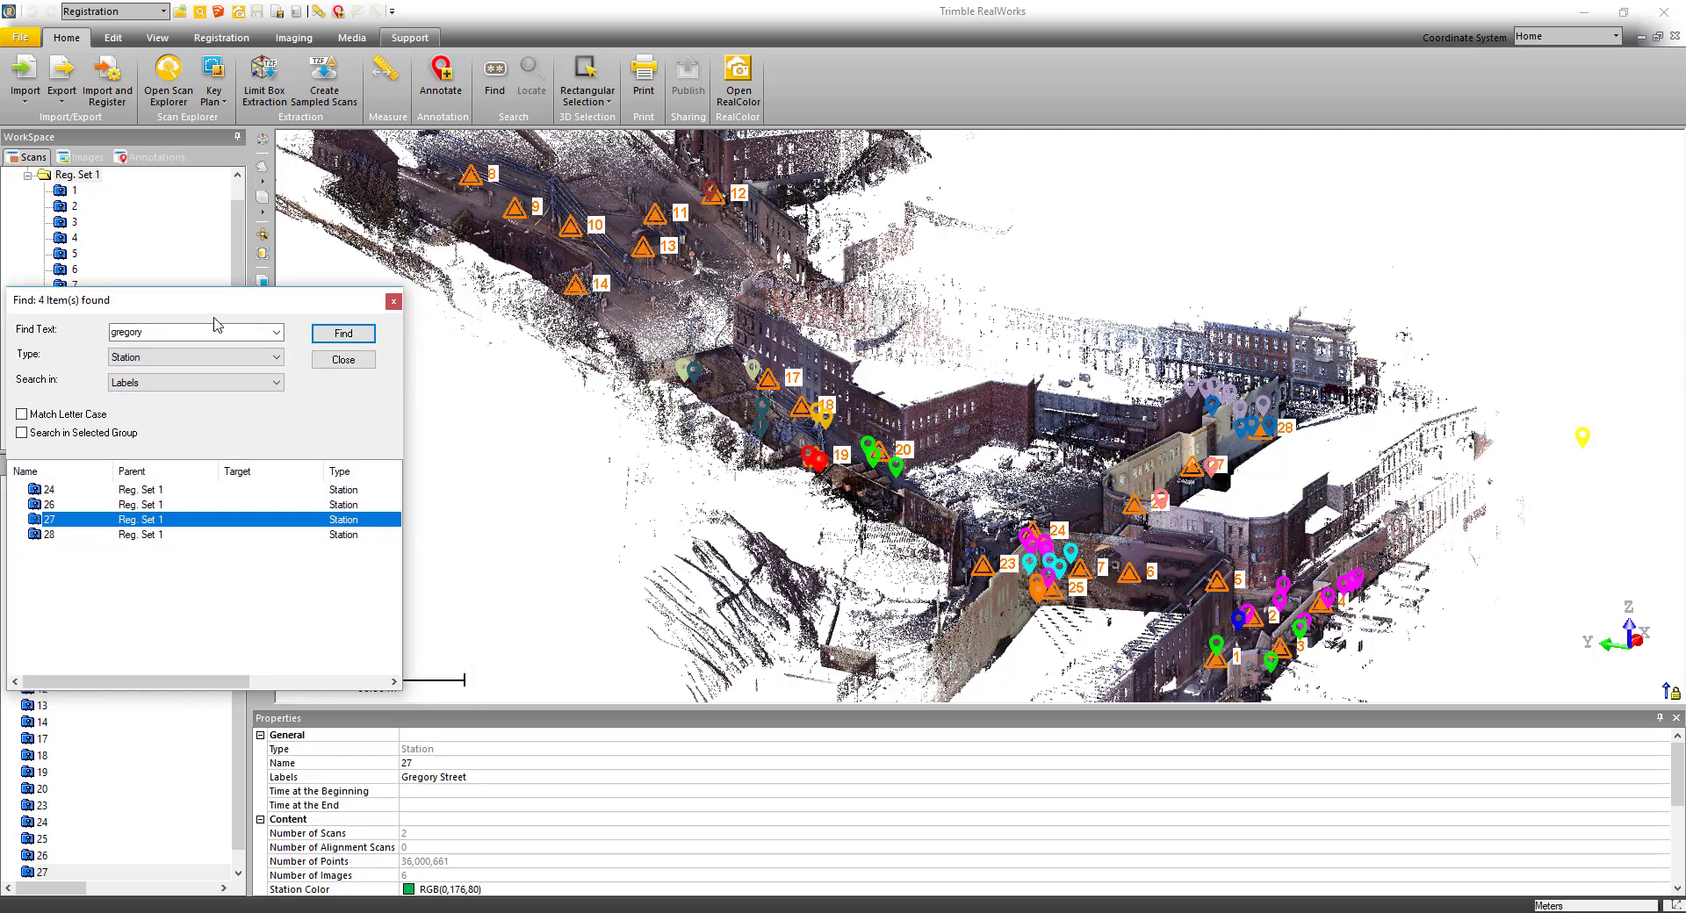
- Isolate the clouds of the found stations 24, 26, 27 and 28 with View Only This
{"action": "left_click_drag", "start_coordinate": [58, 572], "coordinate": [67, 492]}
{"action": "right_click", "coordinate": [68, 494]}
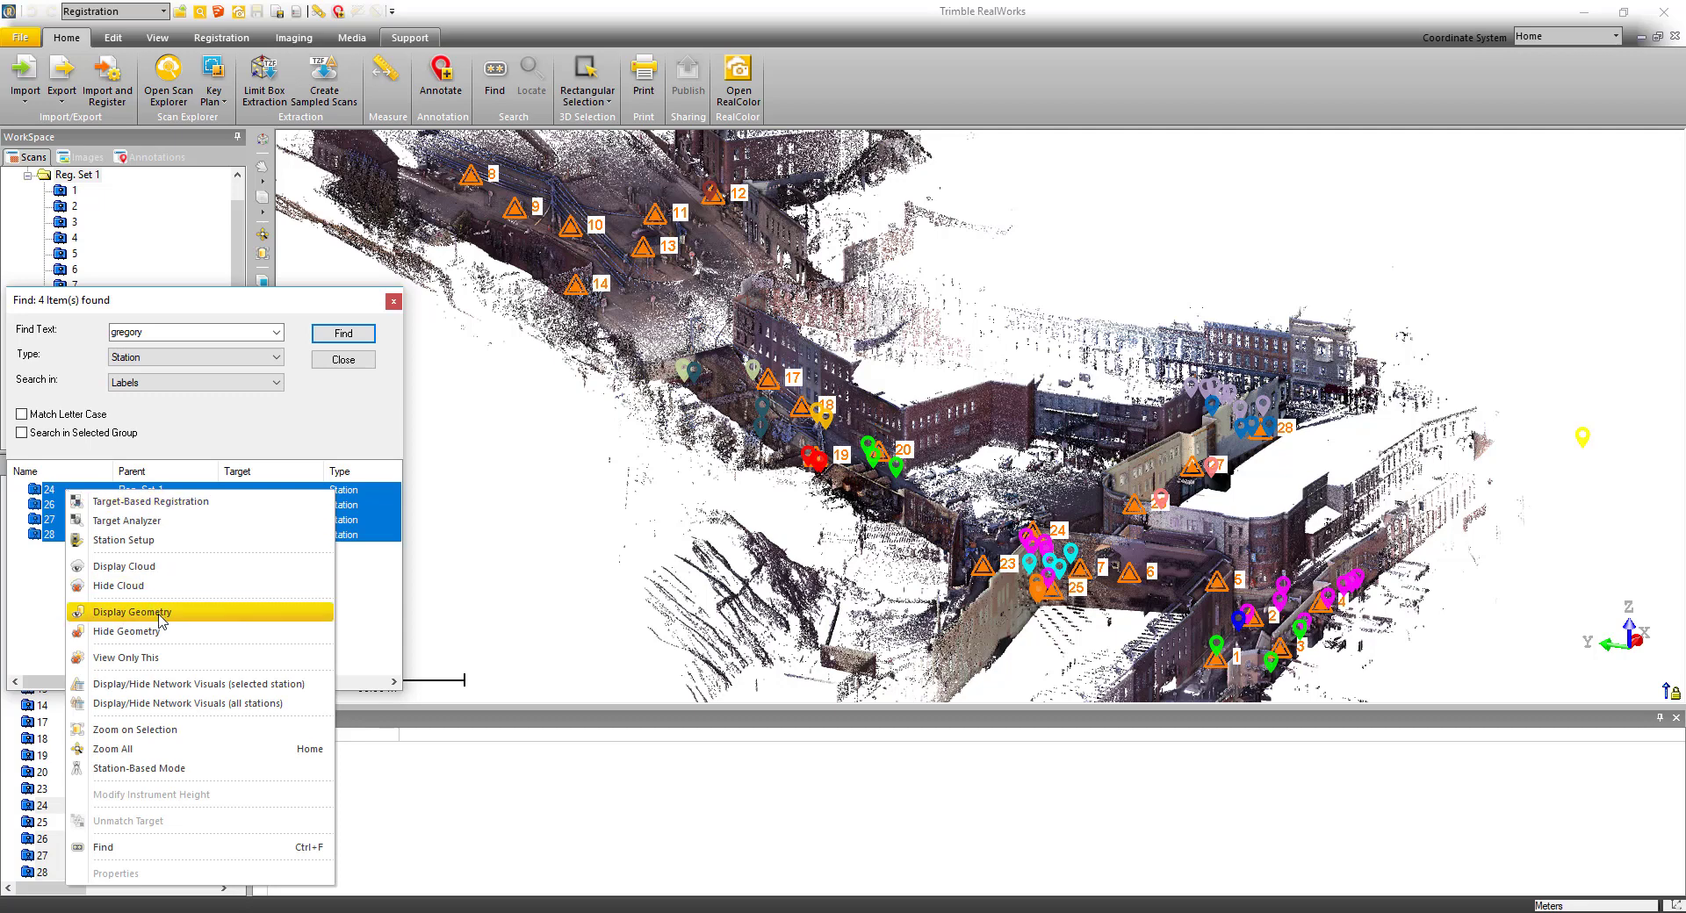
{"action": "left_click", "coordinate": [141, 665]}
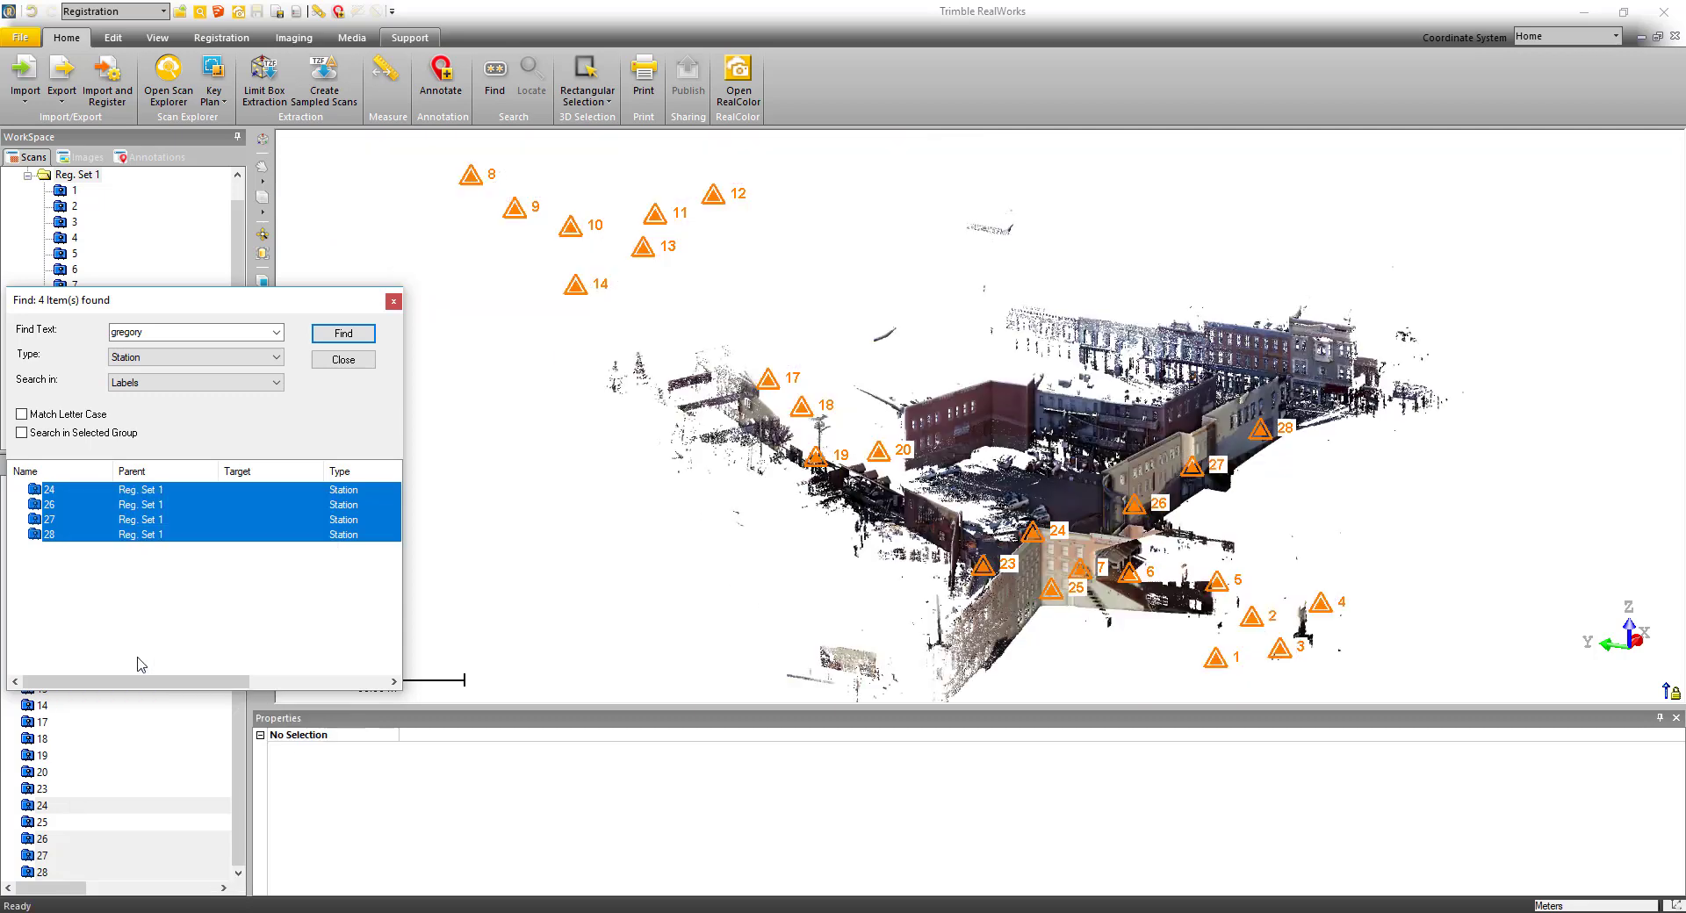
- Enter the station-based view at station 27 and look toward the Gregory St street sign
{"action": "left_click_drag", "start_coordinate": [1182, 463], "coordinate": [1096, 485]}
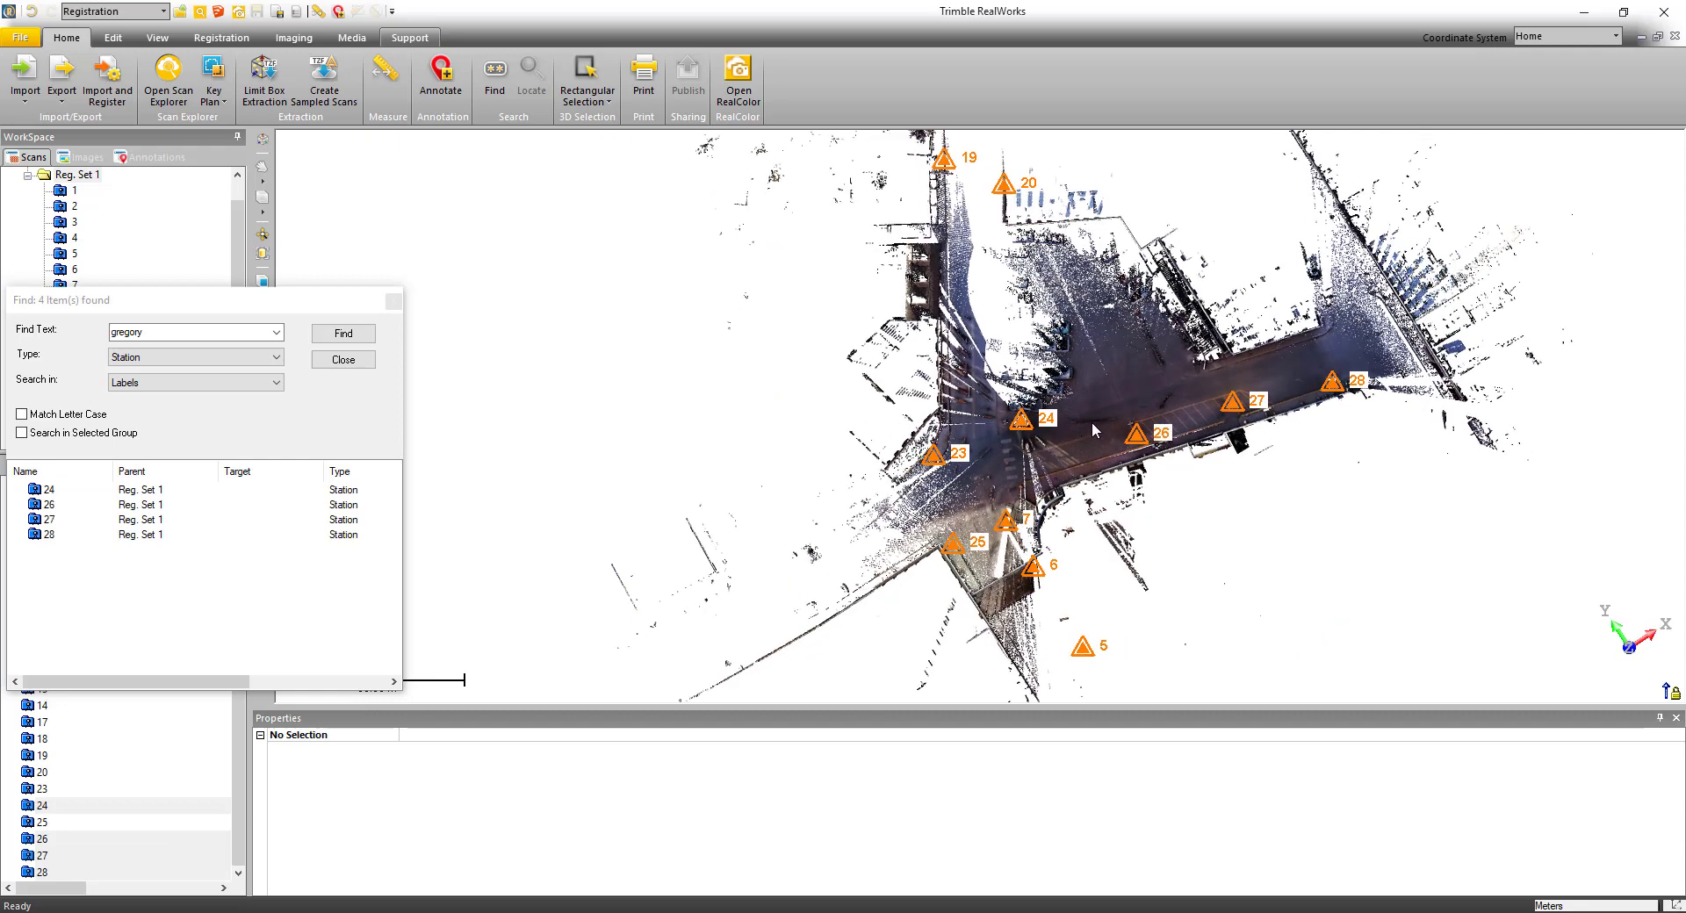
{"action": "double_click", "coordinate": [1235, 409]}
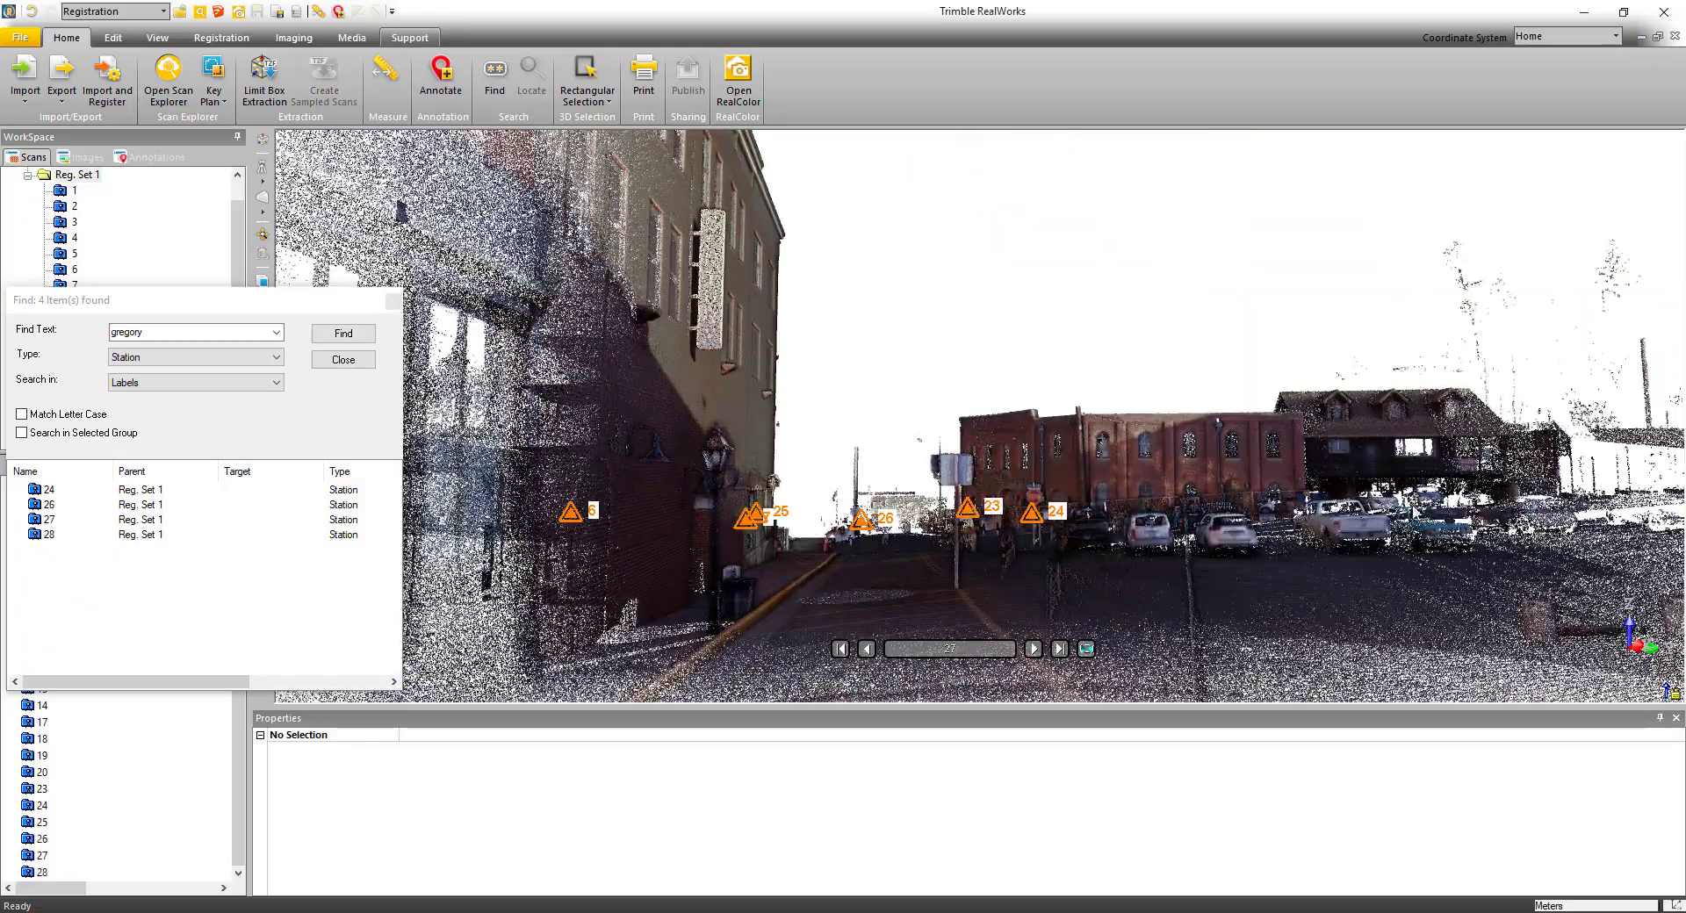
{"action": "left_click_drag", "start_coordinate": [1441, 243], "coordinate": [463, 418]}
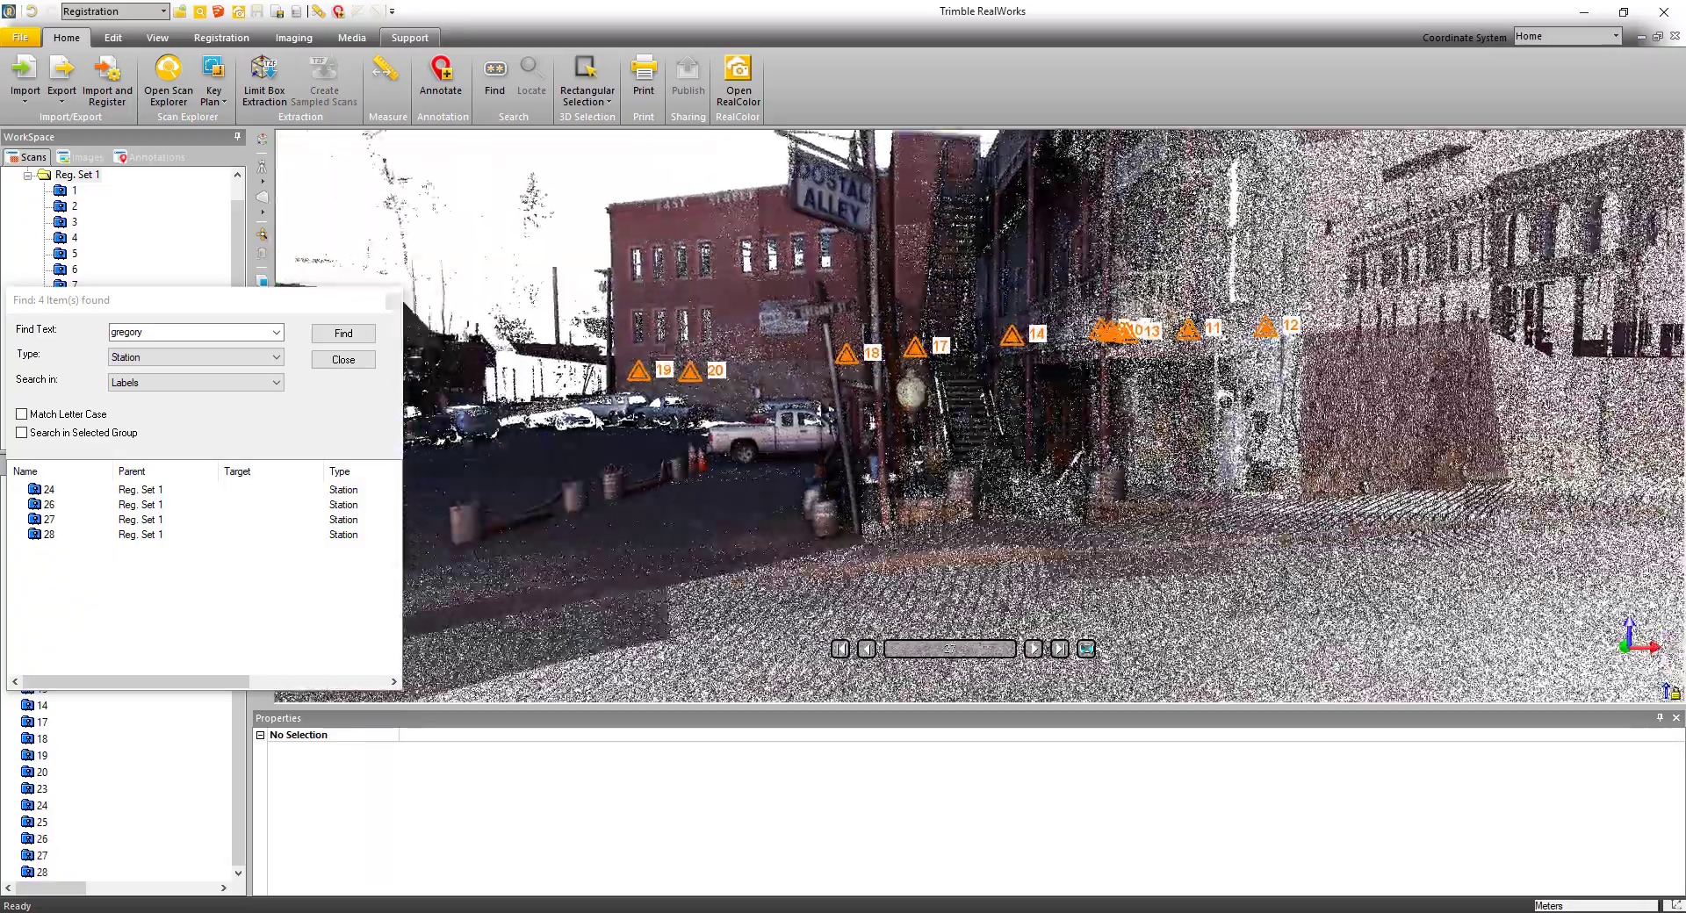
- Examine the scanned points of the Gregory St sign up close and return to station 27's view
{"action": "double_click", "coordinate": [834, 322]}
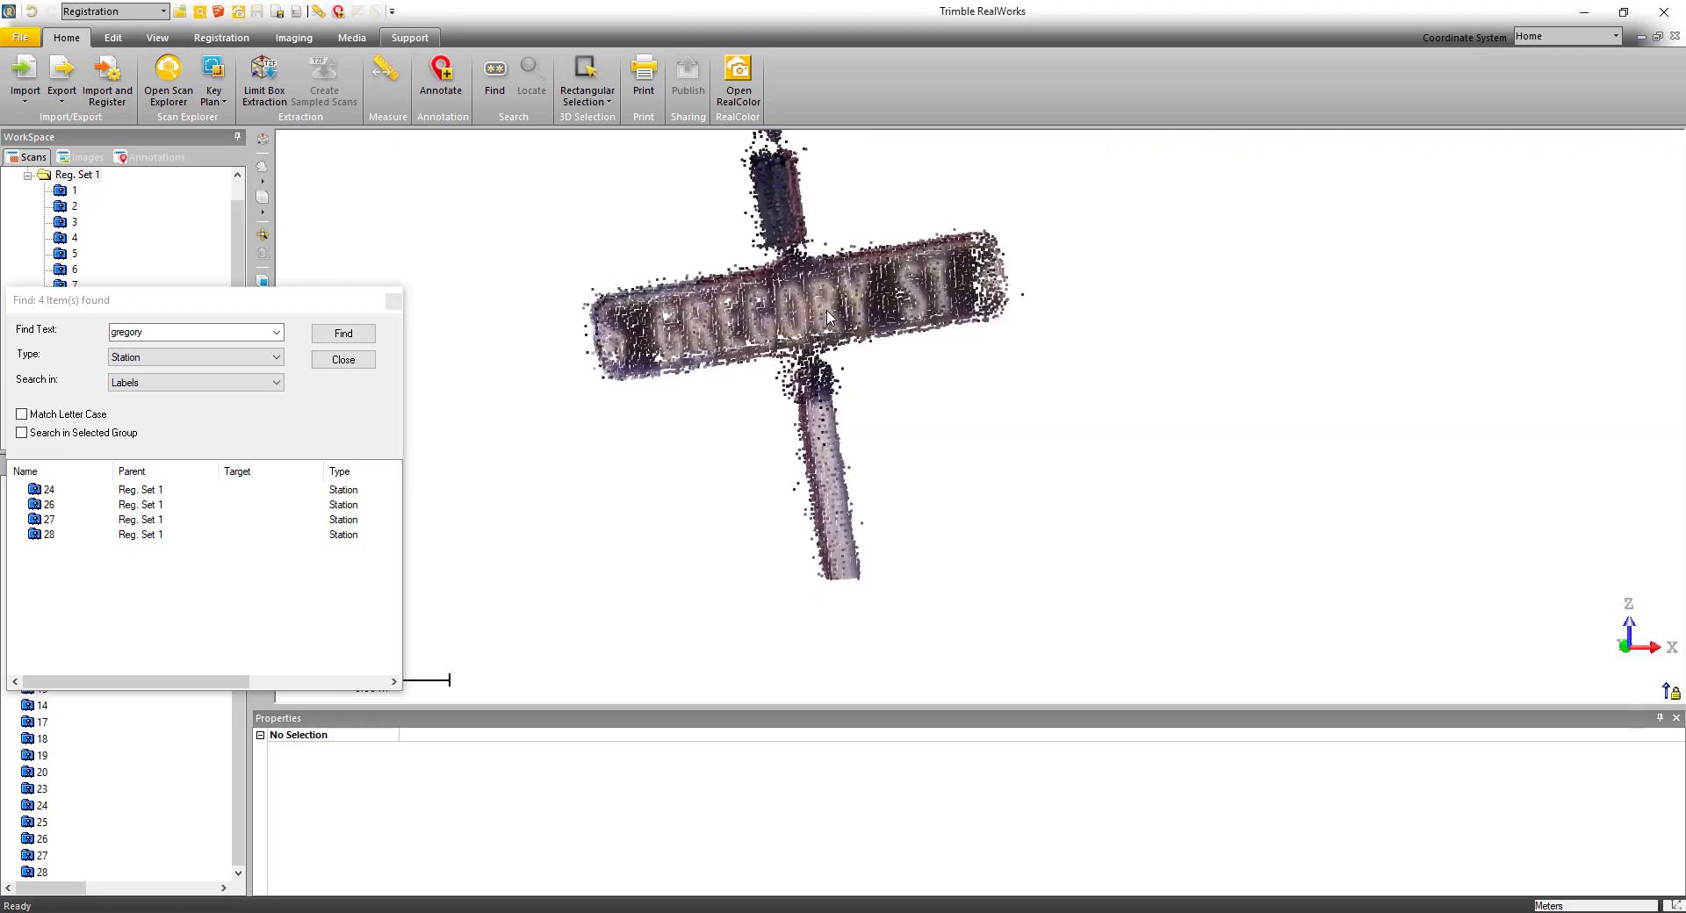
{"action": "left_click_drag", "start_coordinate": [799, 337], "coordinate": [836, 314]}
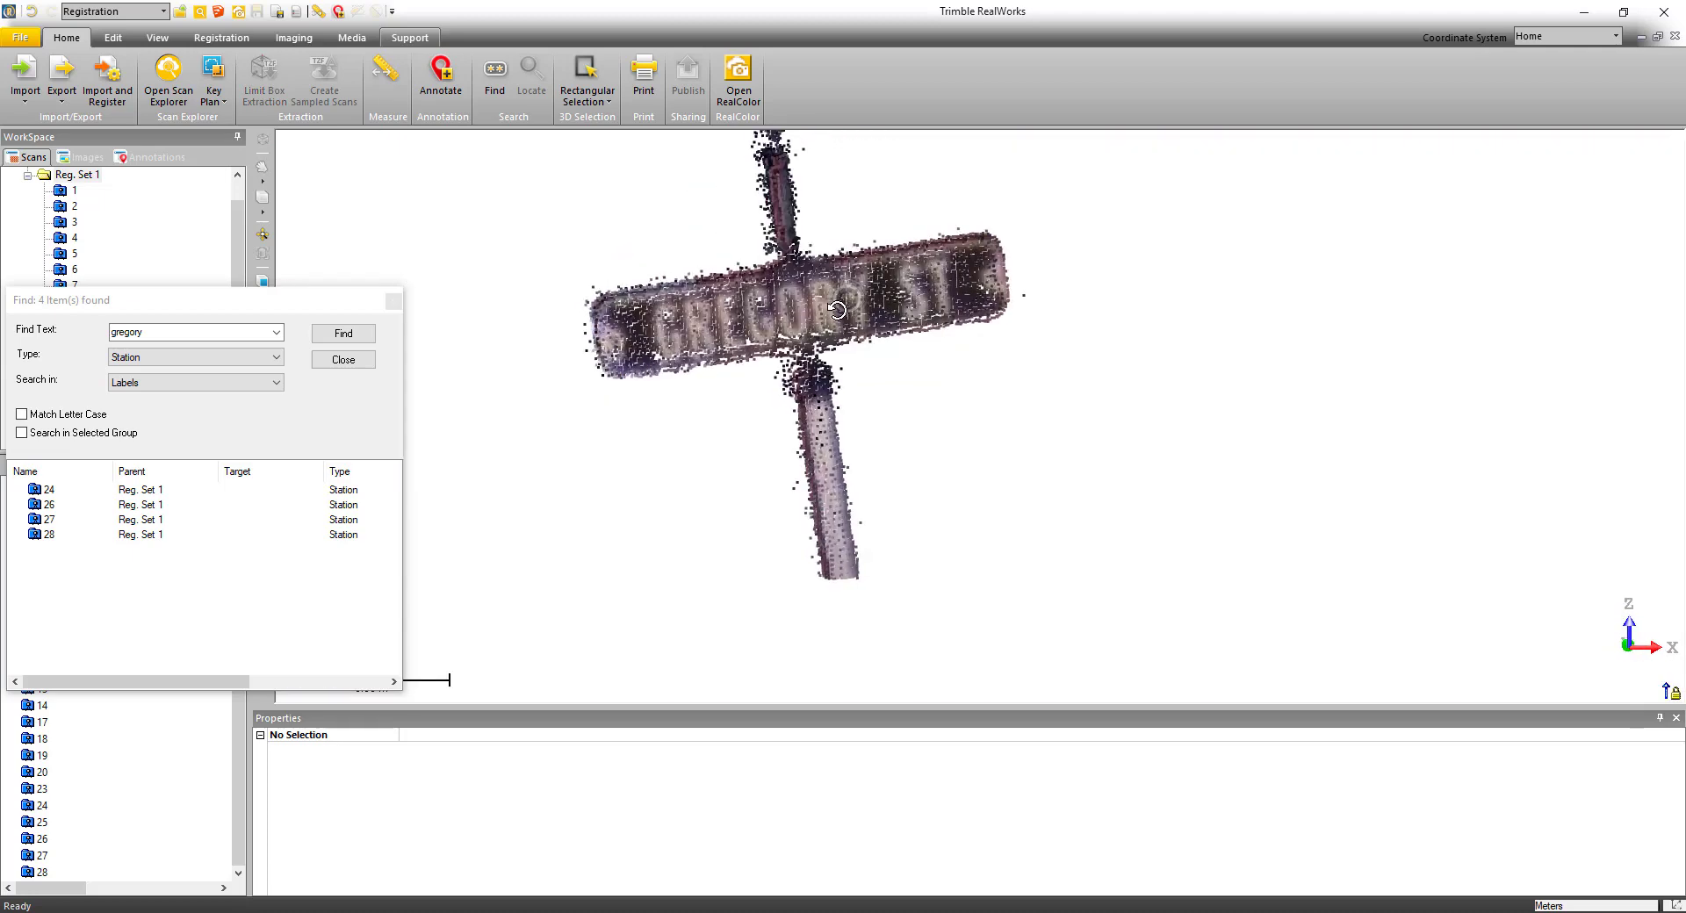
{"action": "scroll", "coordinate": [837, 314], "scroll_direction": "down", "scroll_amount": 3}
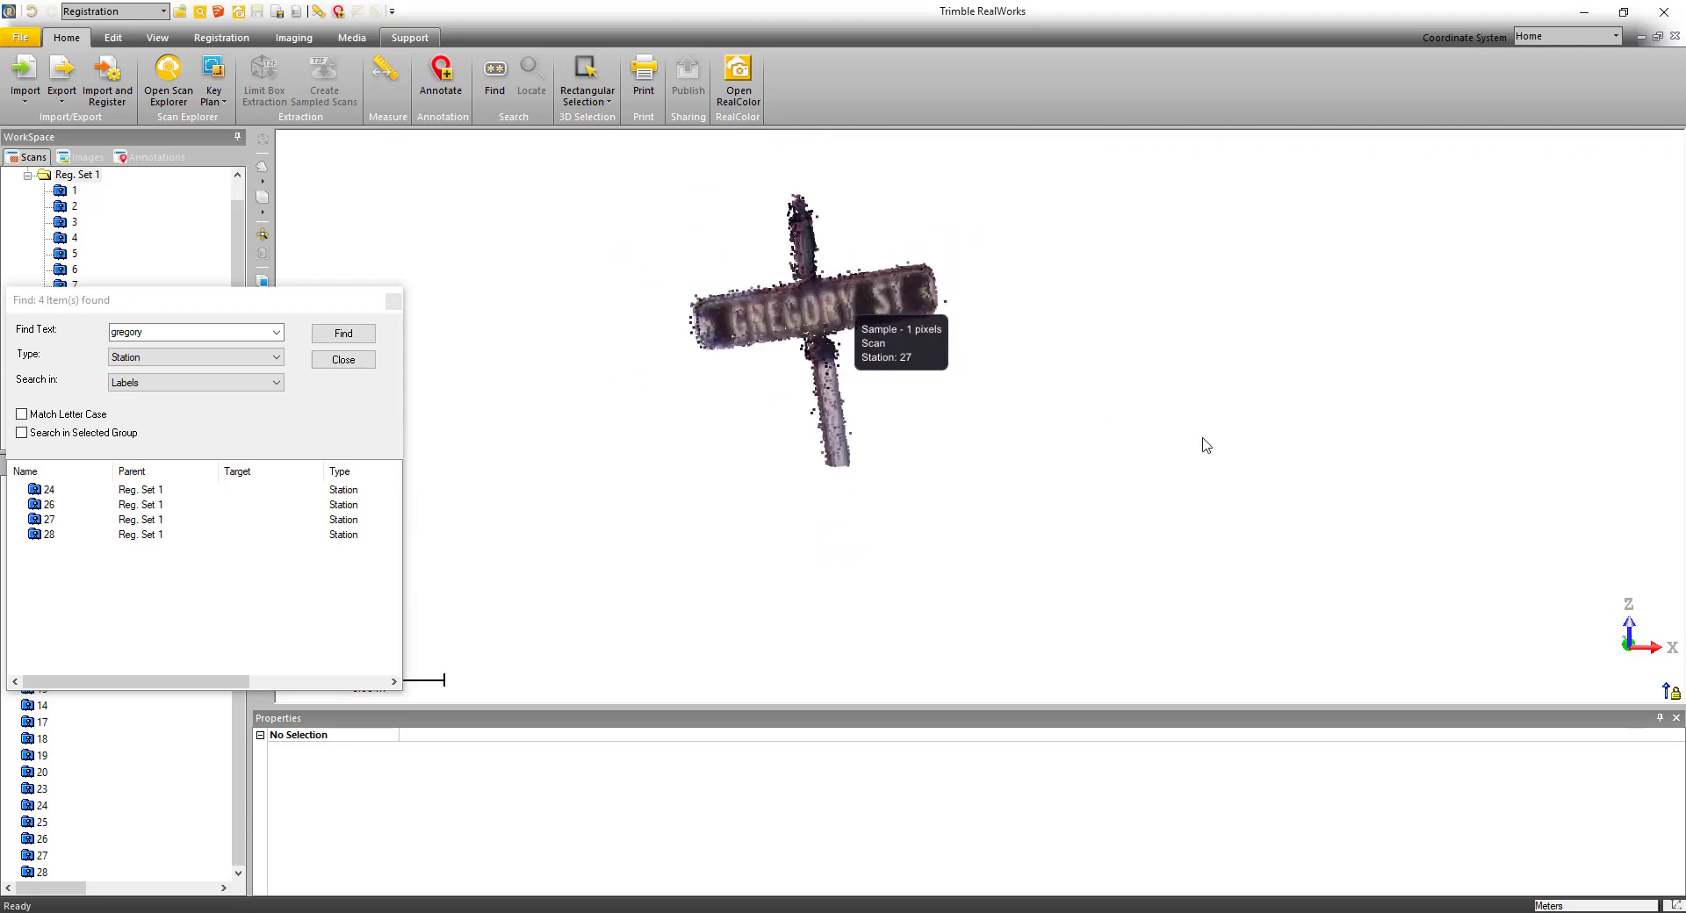
{"action": "double_click", "coordinate": [1288, 459]}
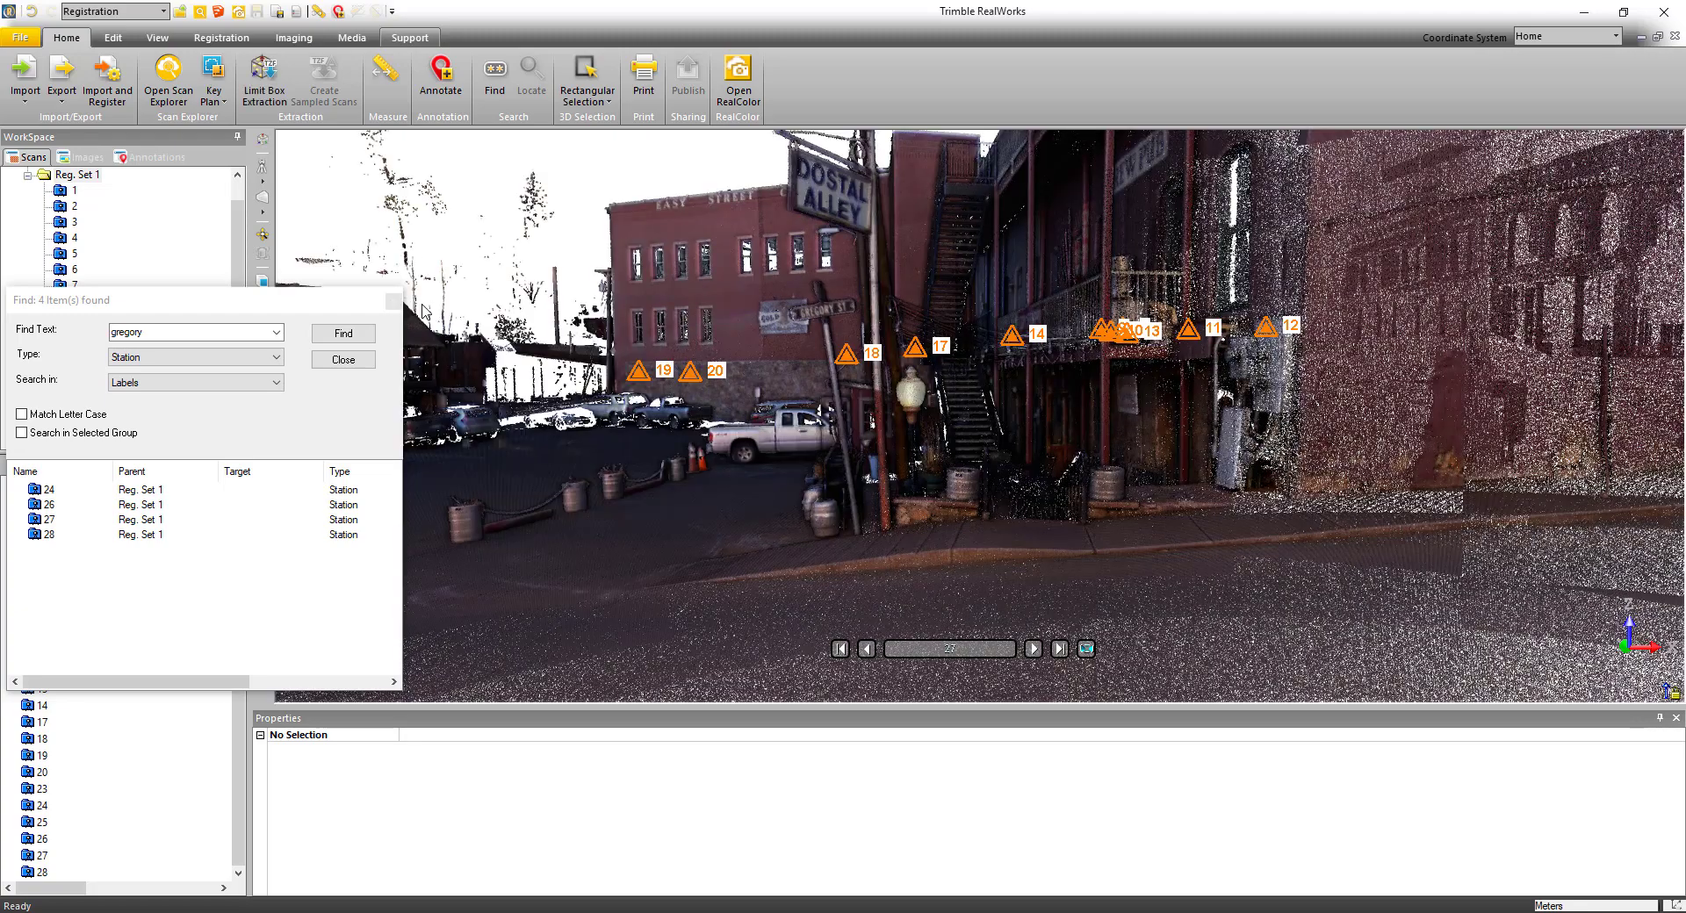
- Reselect found stations 24, 26, 27 and 28, check them in the project's station list, and close the search
{"action": "left_click_drag", "start_coordinate": [277, 308], "coordinate": [1149, 293]}
{"action": "left_click_drag", "start_coordinate": [940, 542], "coordinate": [907, 481]}
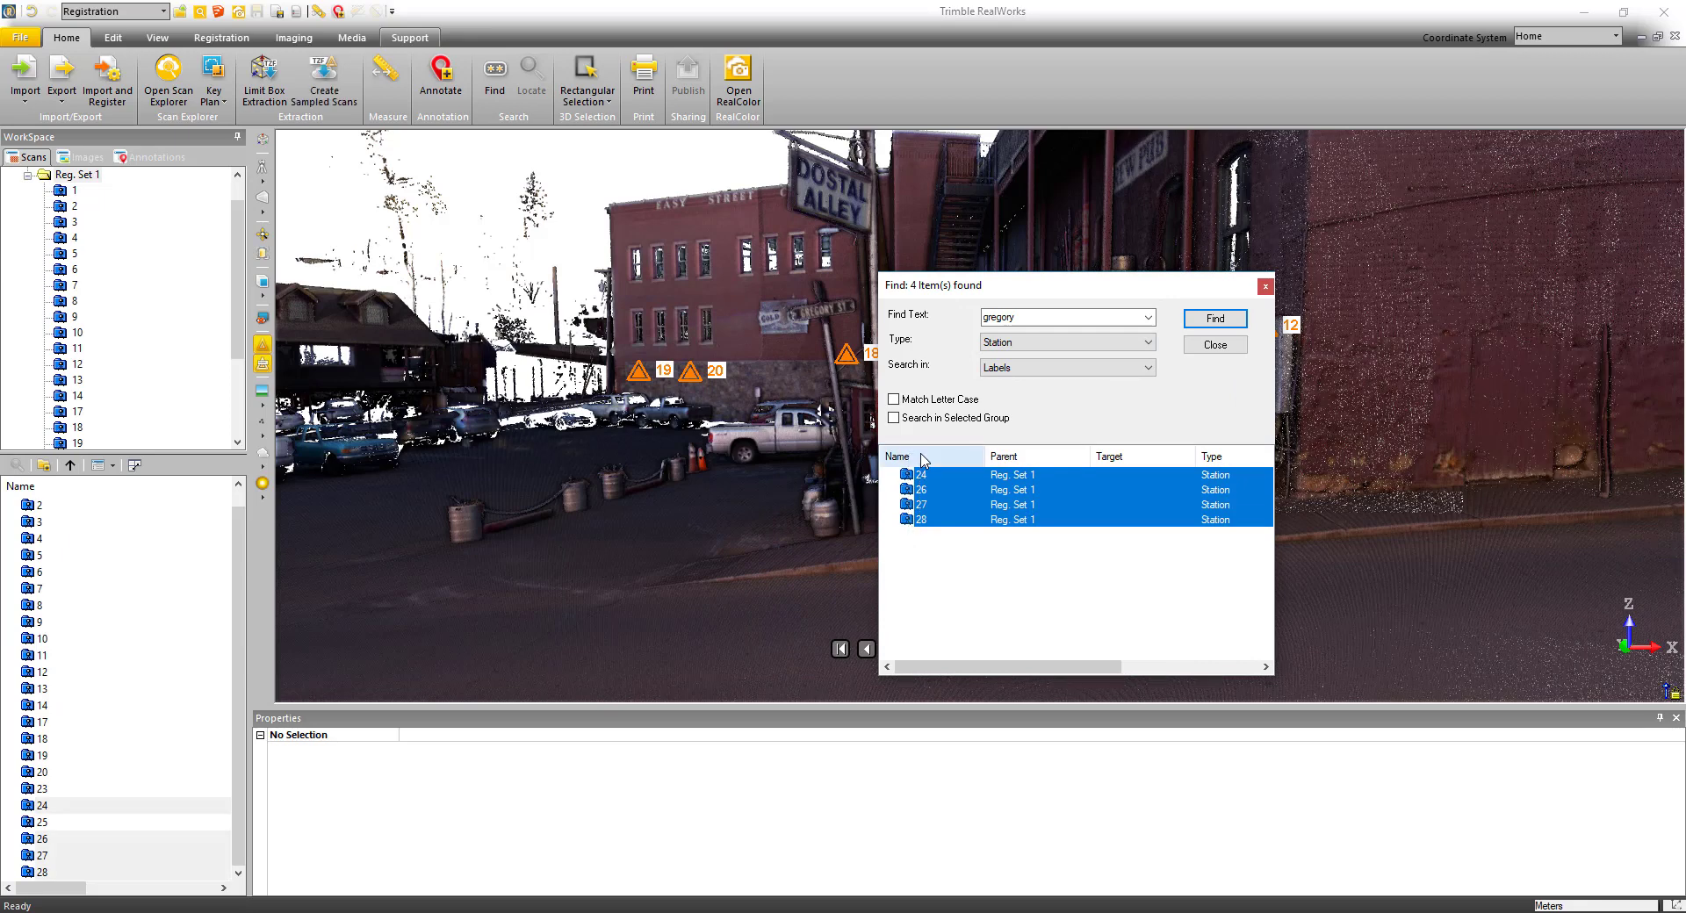
{"action": "left_click_drag", "start_coordinate": [250, 642], "coordinate": [246, 641]}
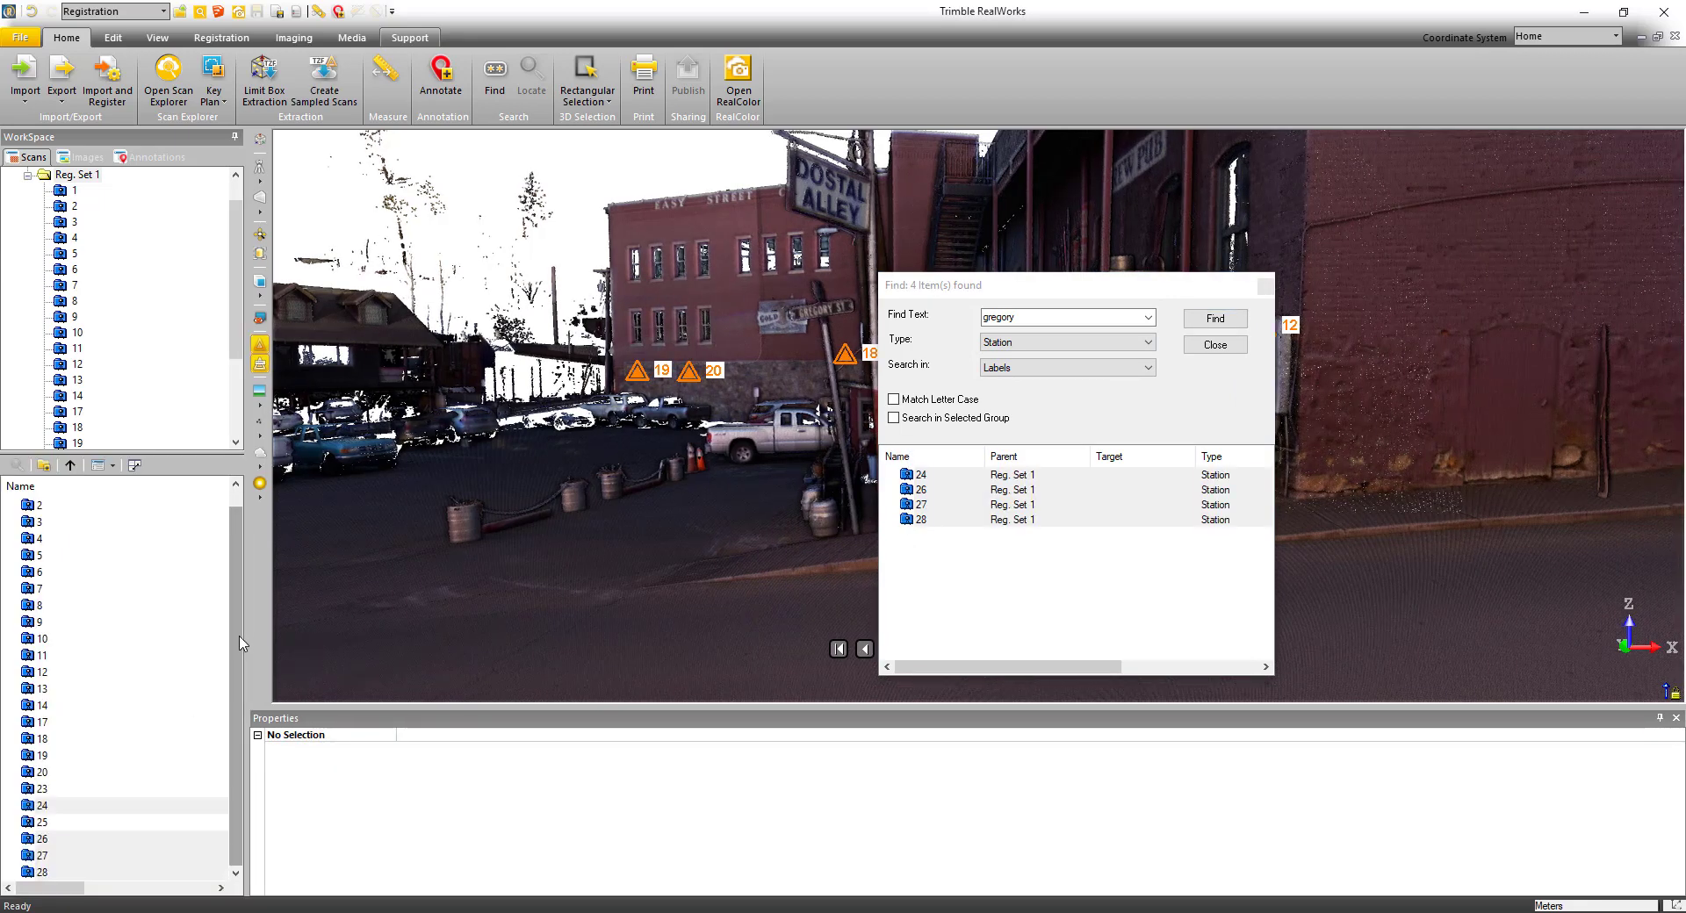
{"action": "left_click", "coordinate": [239, 682]}
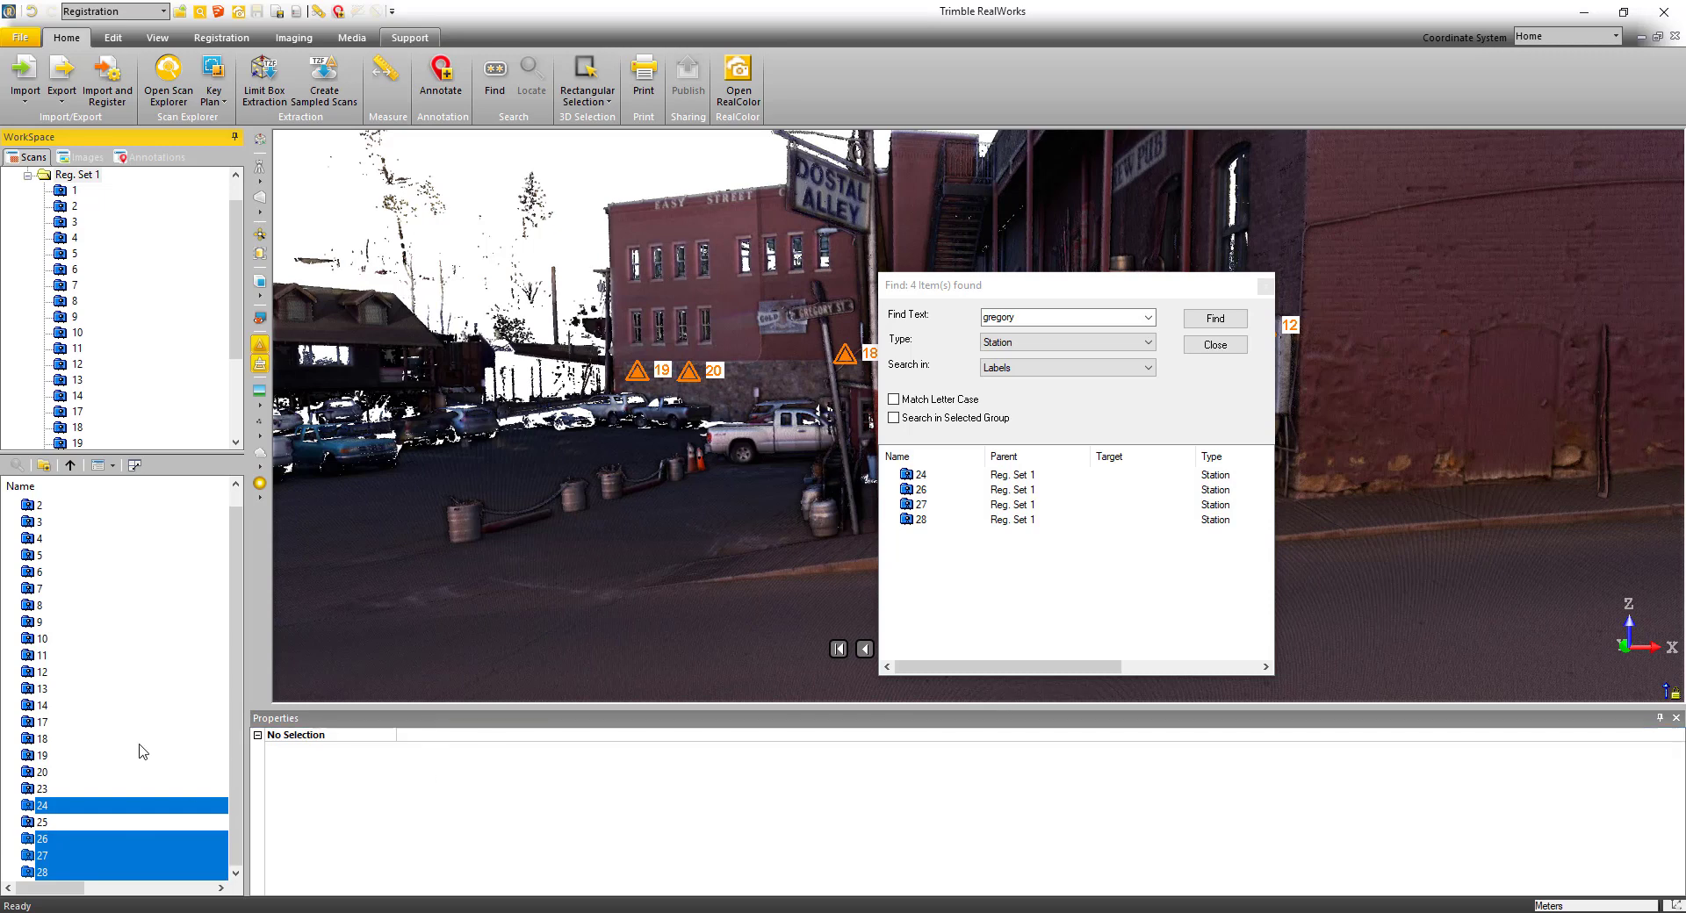
{"action": "mouse_move", "coordinate": [86, 778]}
{"action": "left_click", "coordinate": [1214, 345]}
- Leave the station-based view of station 27 and return to free 3D navigation
{"action": "left_click_drag", "start_coordinate": [913, 483], "coordinate": [864, 507]}
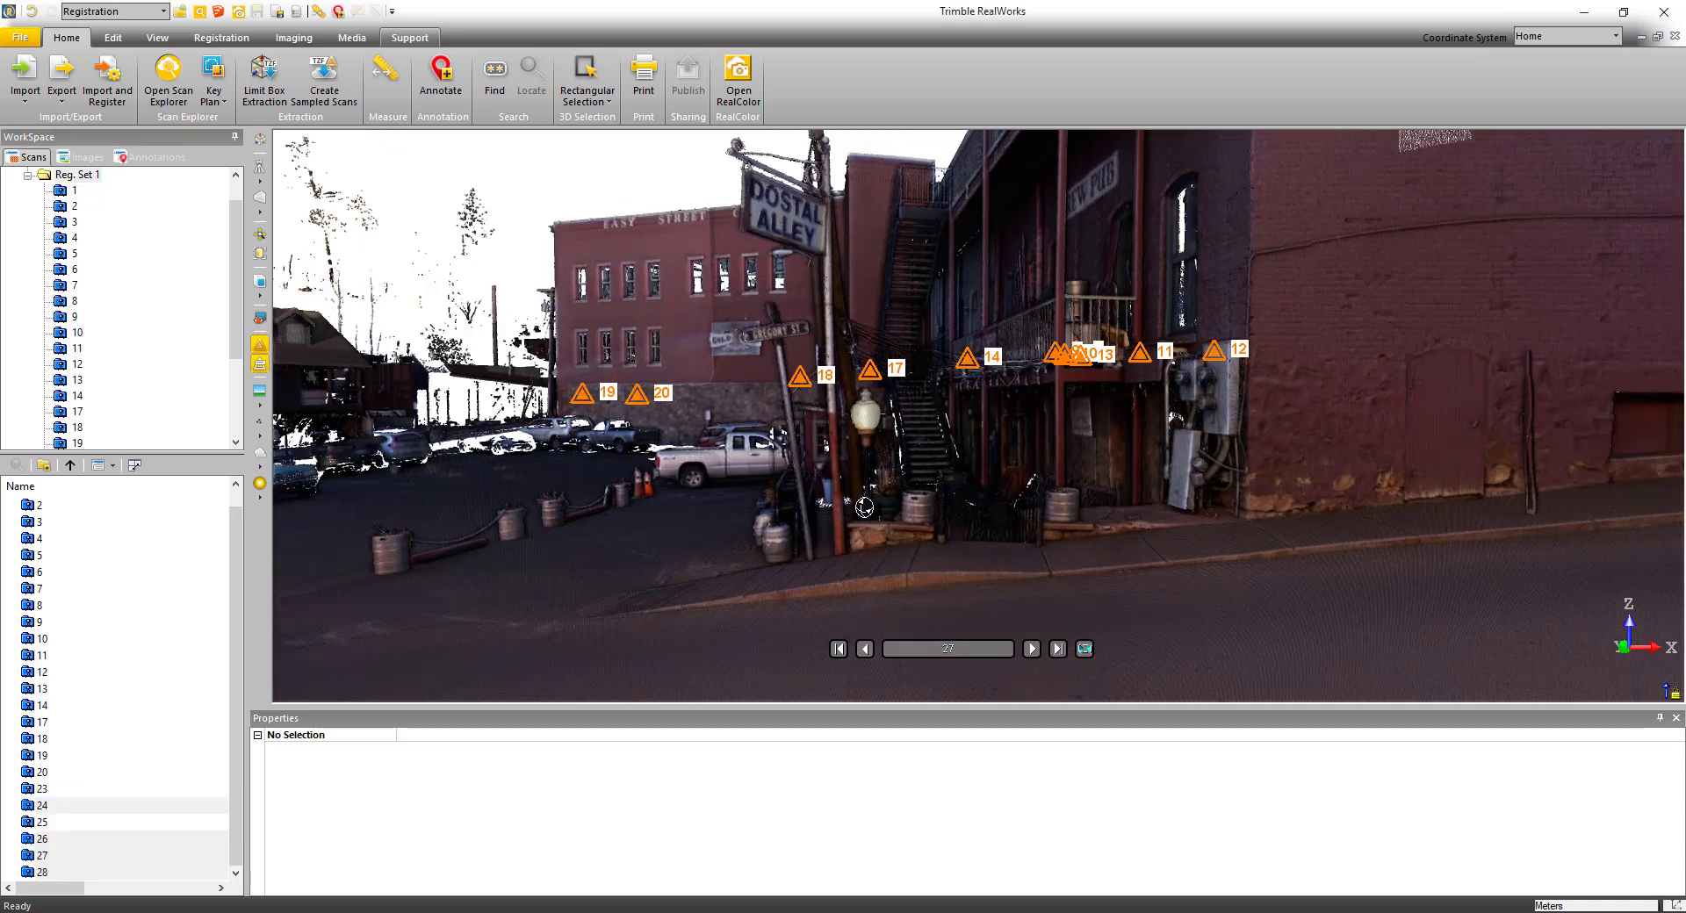
{"action": "left_click", "coordinate": [262, 185]}
{"action": "left_click", "coordinate": [302, 198]}
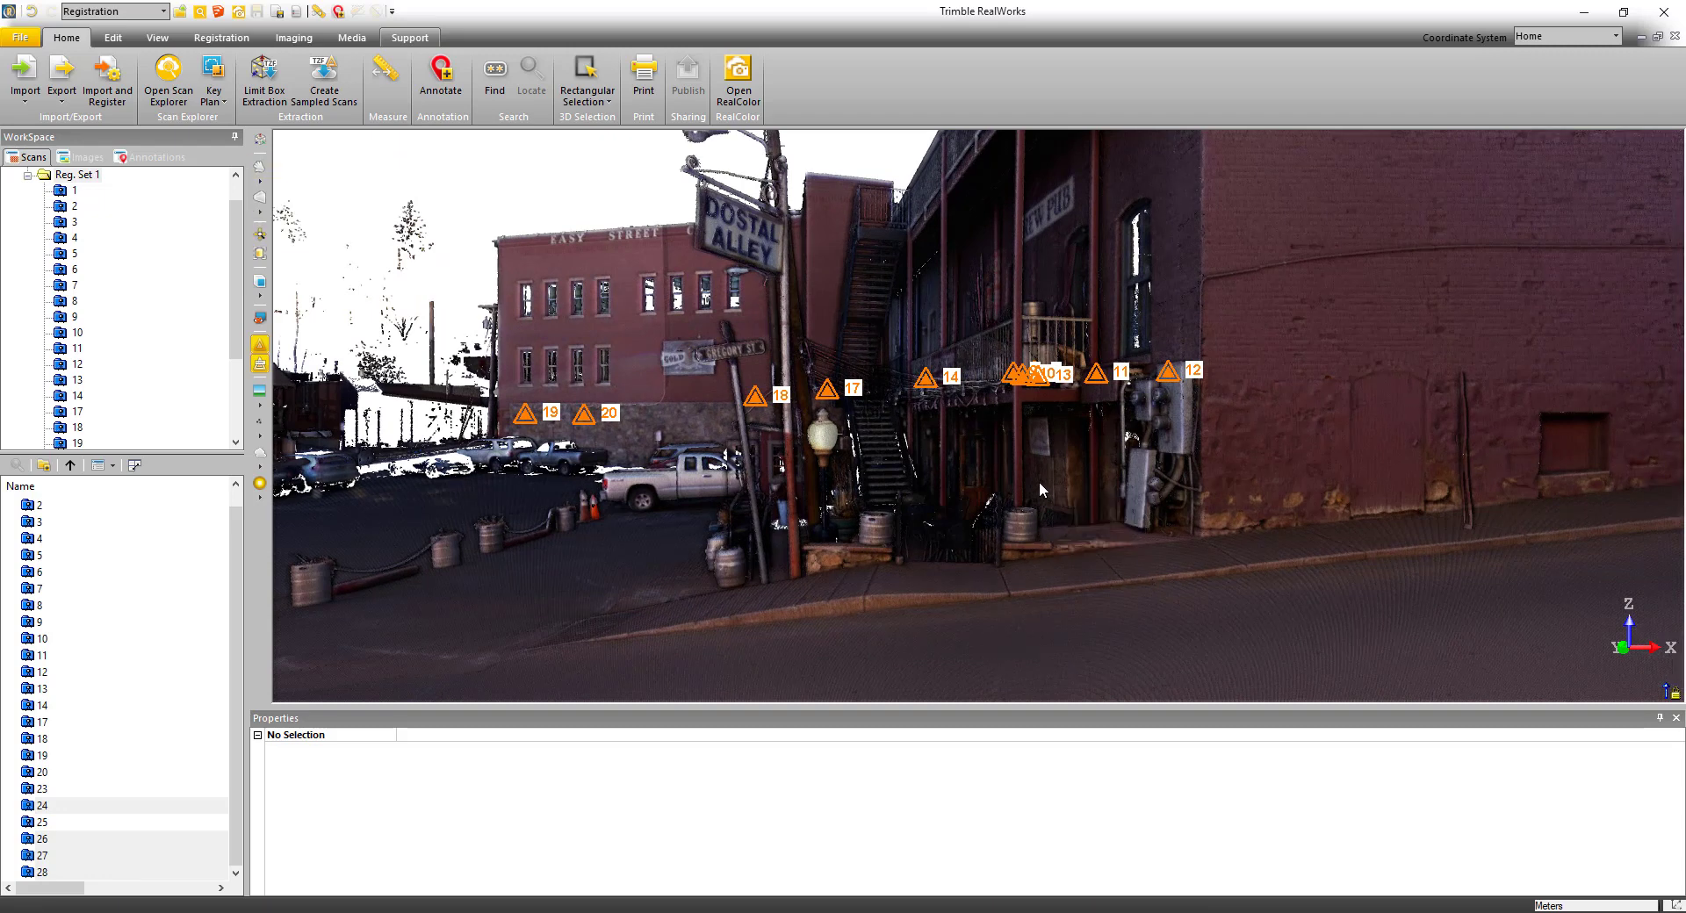
{"action": "mouse_move", "coordinate": [1039, 481]}
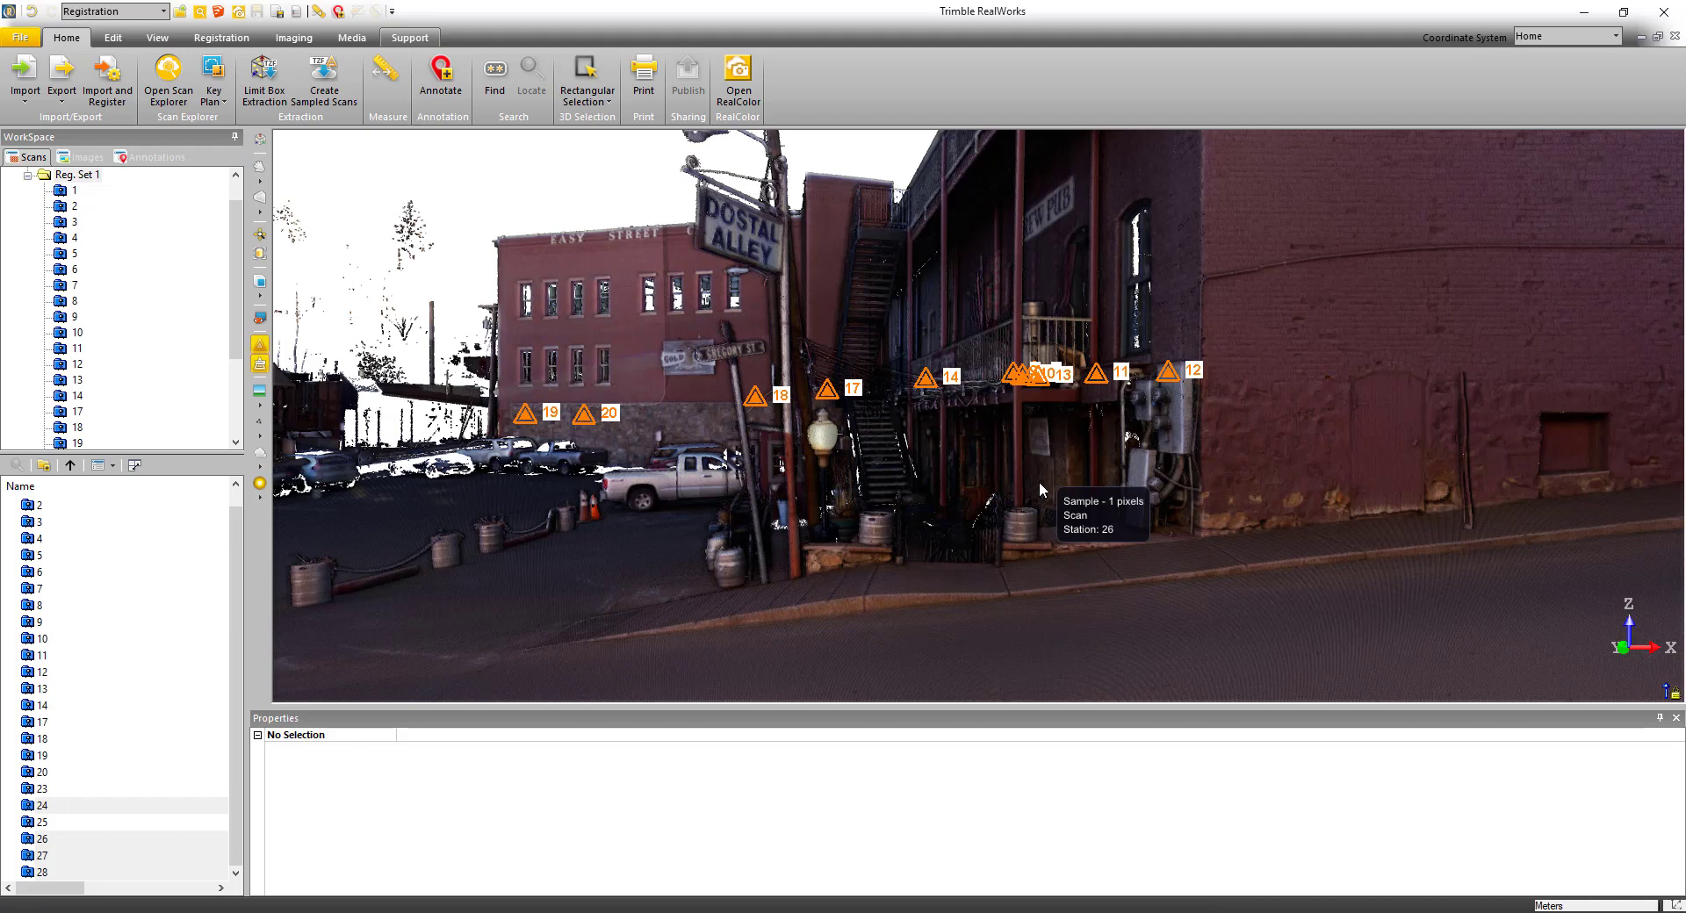
- List the project's annotations and bring the isolated Gregory Street station clouds into an overhead view
{"action": "left_click", "coordinate": [156, 158]}
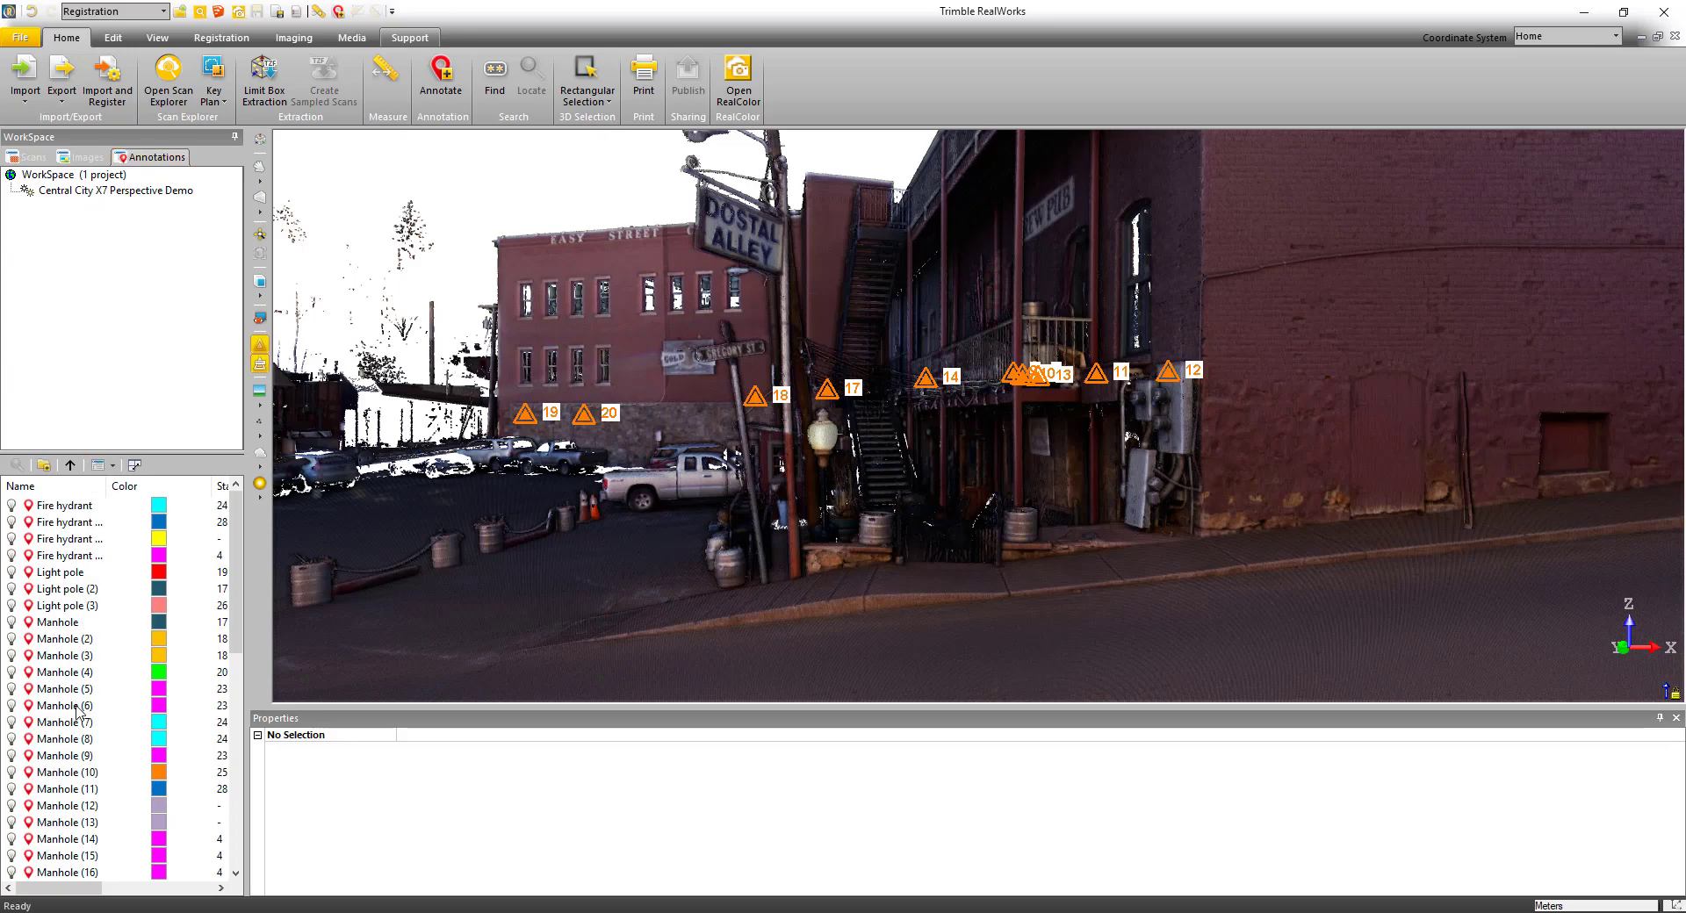
{"action": "scroll", "coordinate": [1086, 405], "scroll_direction": "down", "scroll_amount": 5}
{"action": "left_click_drag", "start_coordinate": [1086, 405], "coordinate": [1110, 506]}
{"action": "scroll", "coordinate": [1095, 302], "scroll_direction": "down", "scroll_amount": 3}
{"action": "middle_click_drag", "start_coordinate": [1165, 261], "coordinate": [1218, 335]}
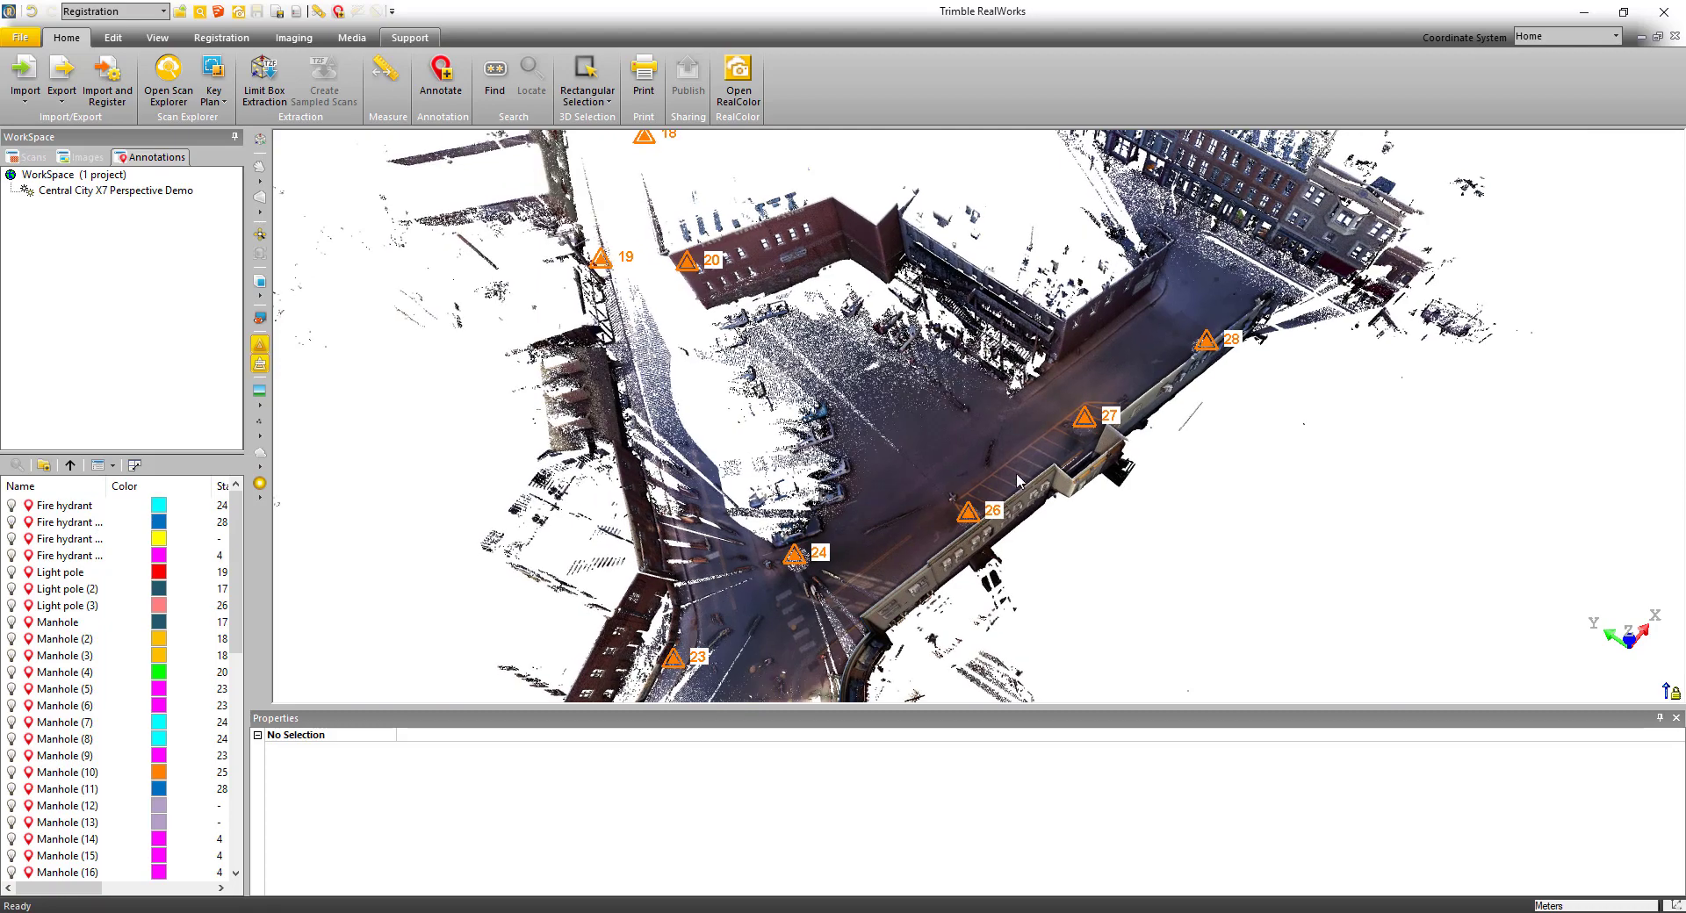
{"action": "middle_click_drag", "start_coordinate": [1015, 475], "coordinate": [1083, 338]}
{"action": "scroll", "coordinate": [1049, 329], "scroll_direction": "down", "scroll_amount": 2}
{"action": "scroll", "coordinate": [1049, 328], "scroll_direction": "down", "scroll_amount": 4}
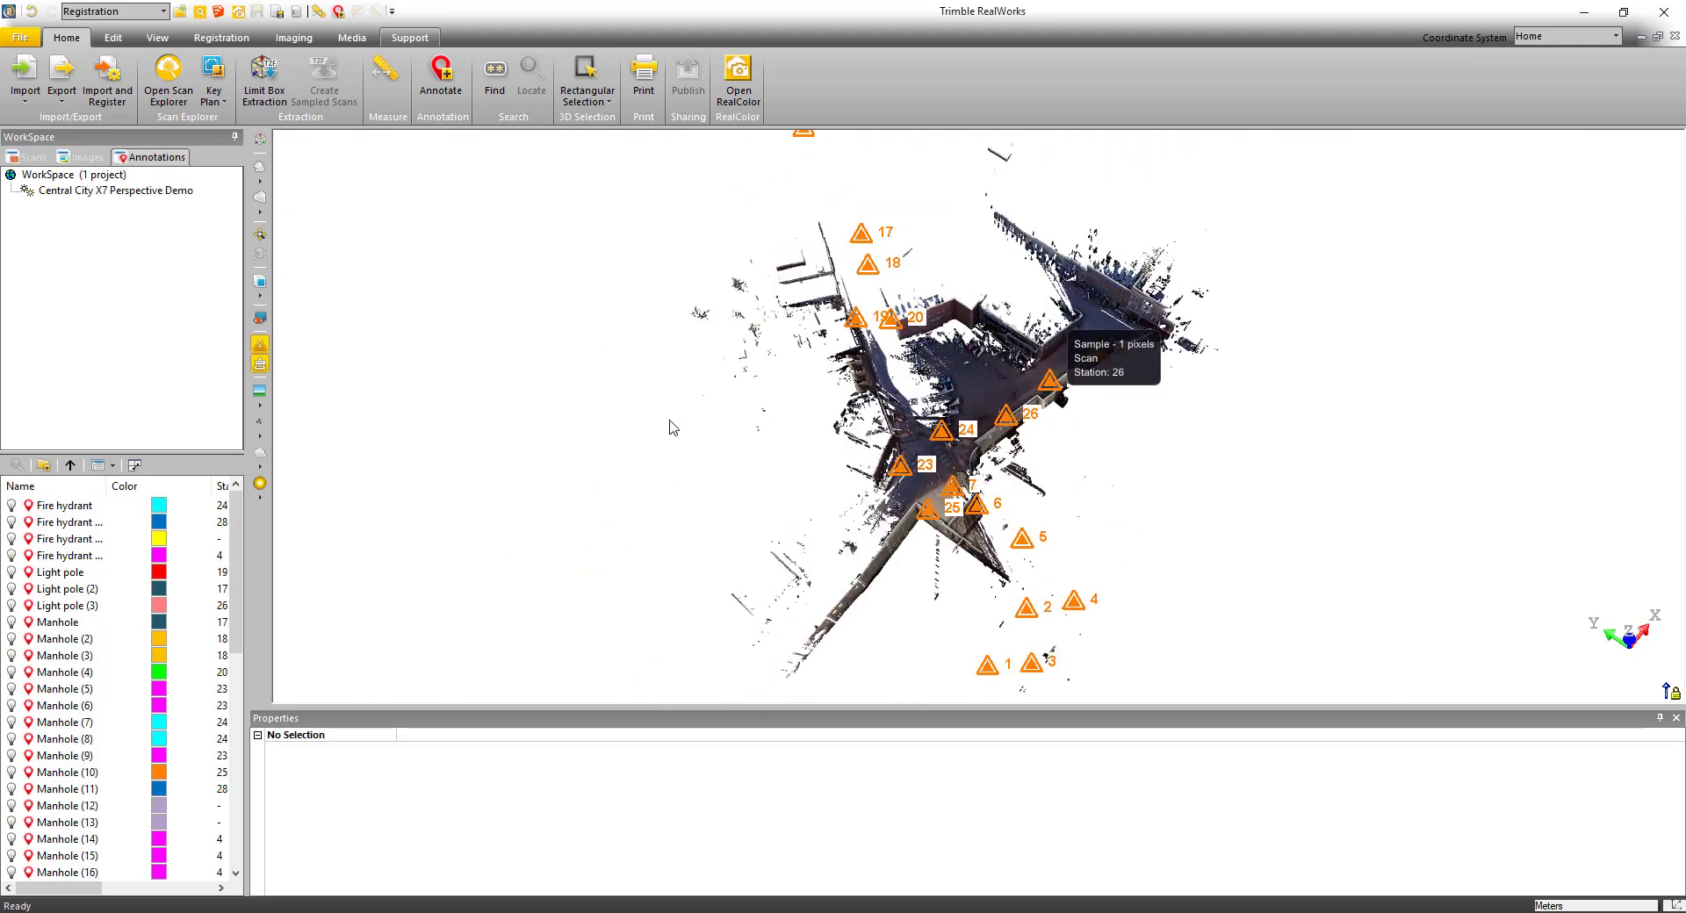
- Display the first Fire hydrant annotation in the 3D view and enlarge its properties to show the full image preview
{"action": "left_click", "coordinate": [58, 507]}
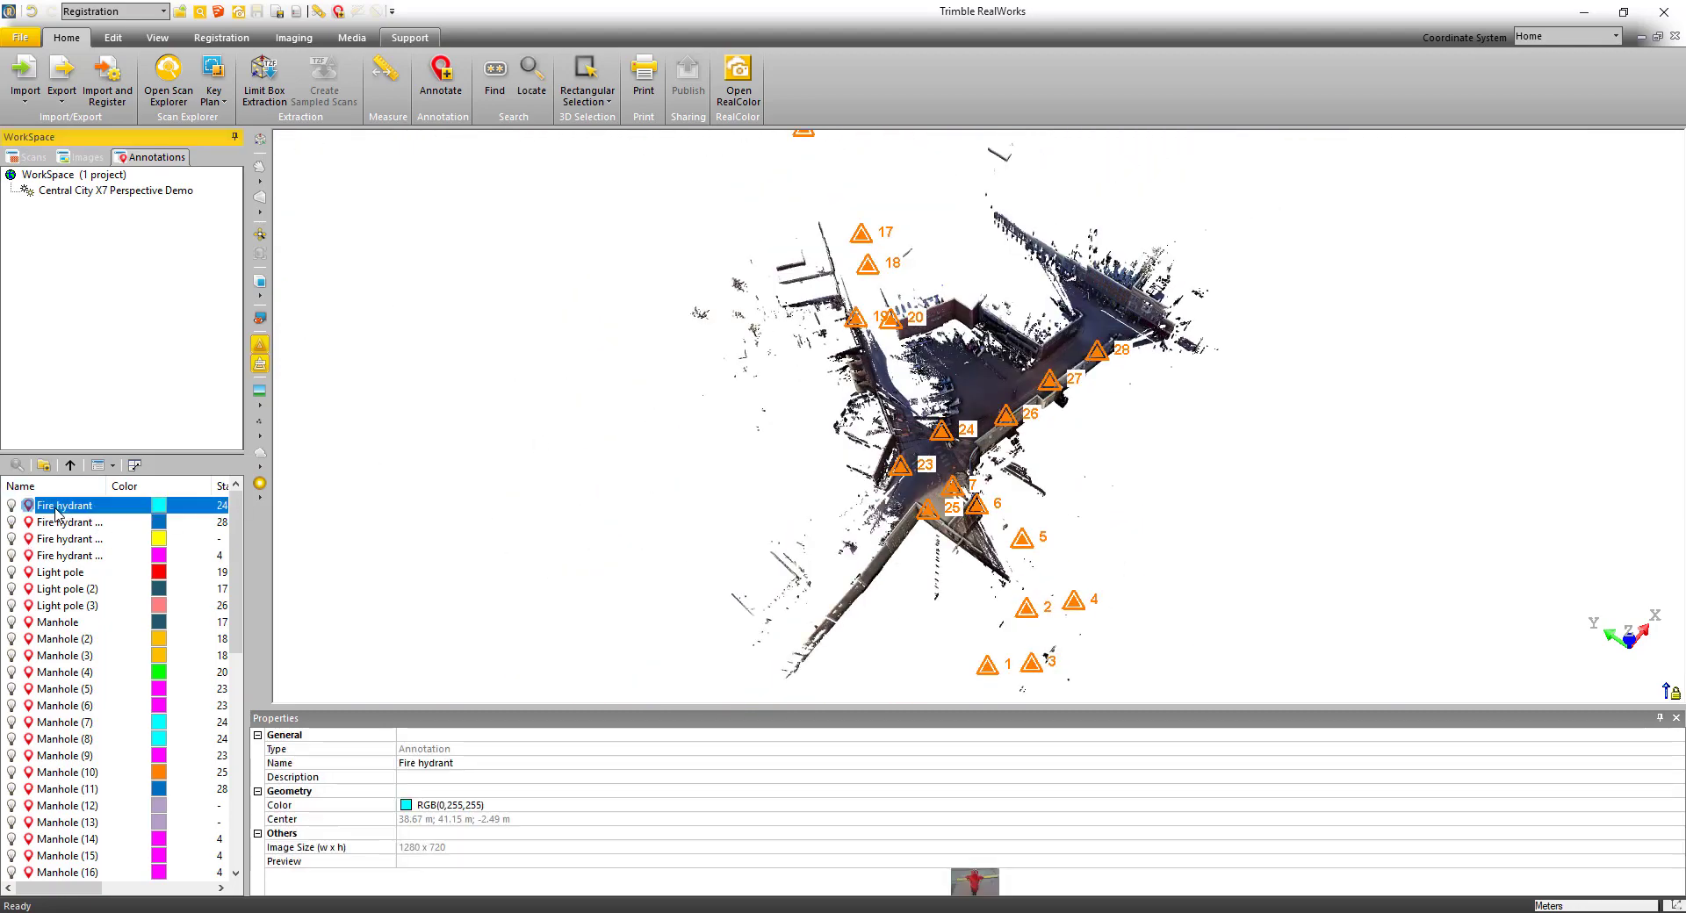
{"action": "left_click", "coordinate": [11, 506]}
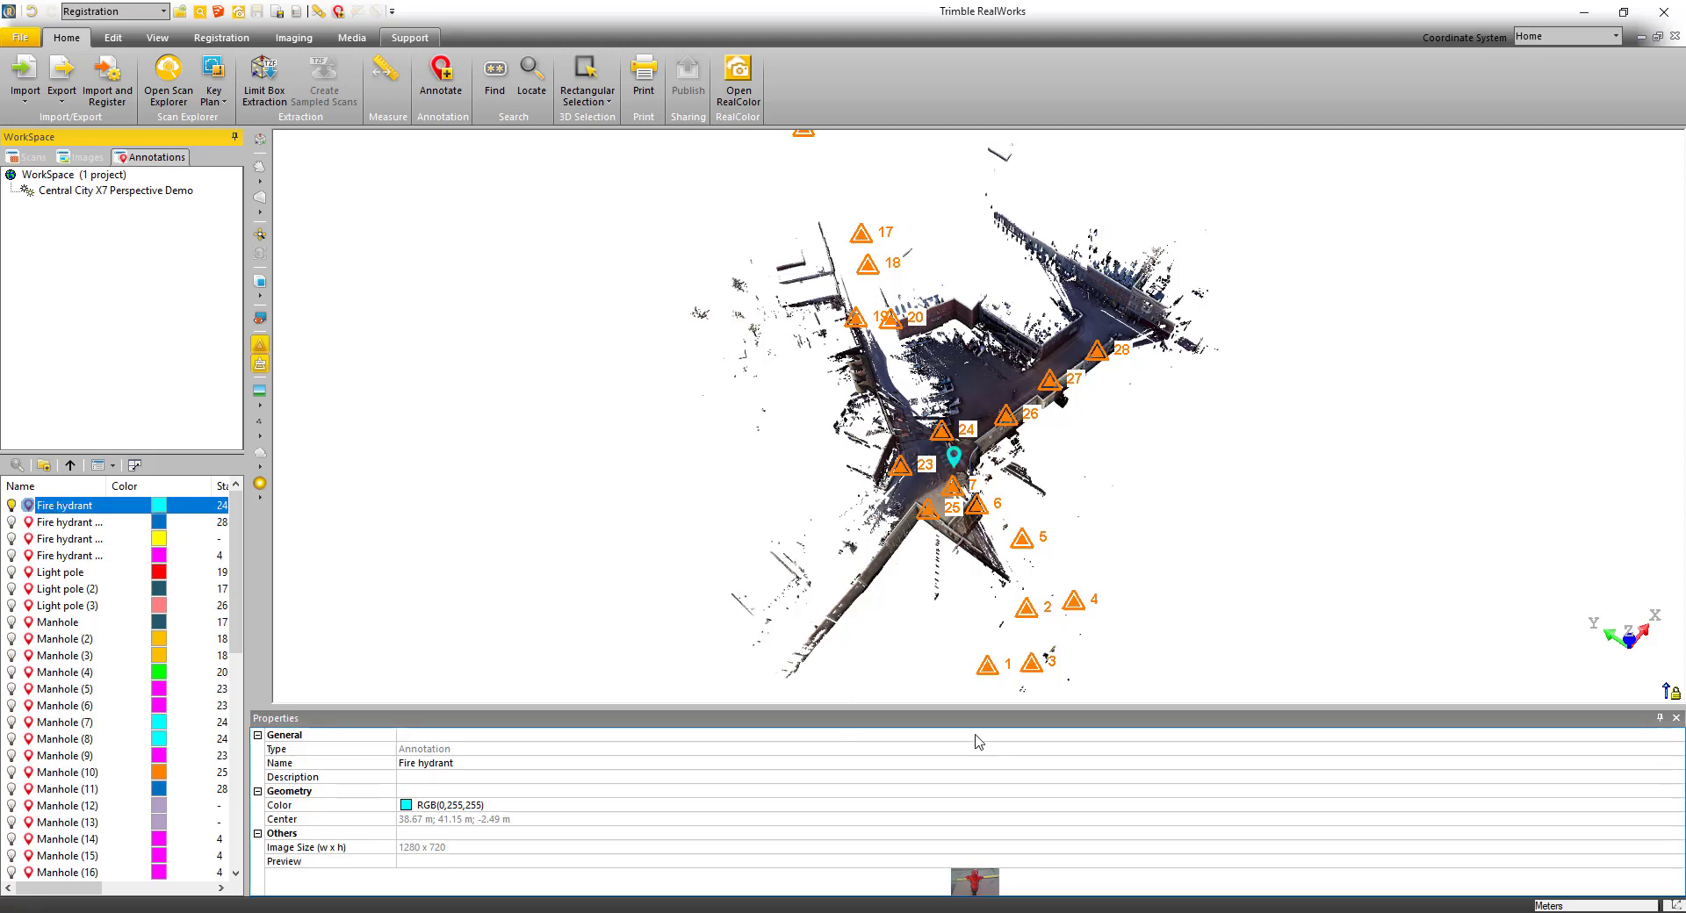
{"action": "mouse_move", "coordinate": [956, 461]}
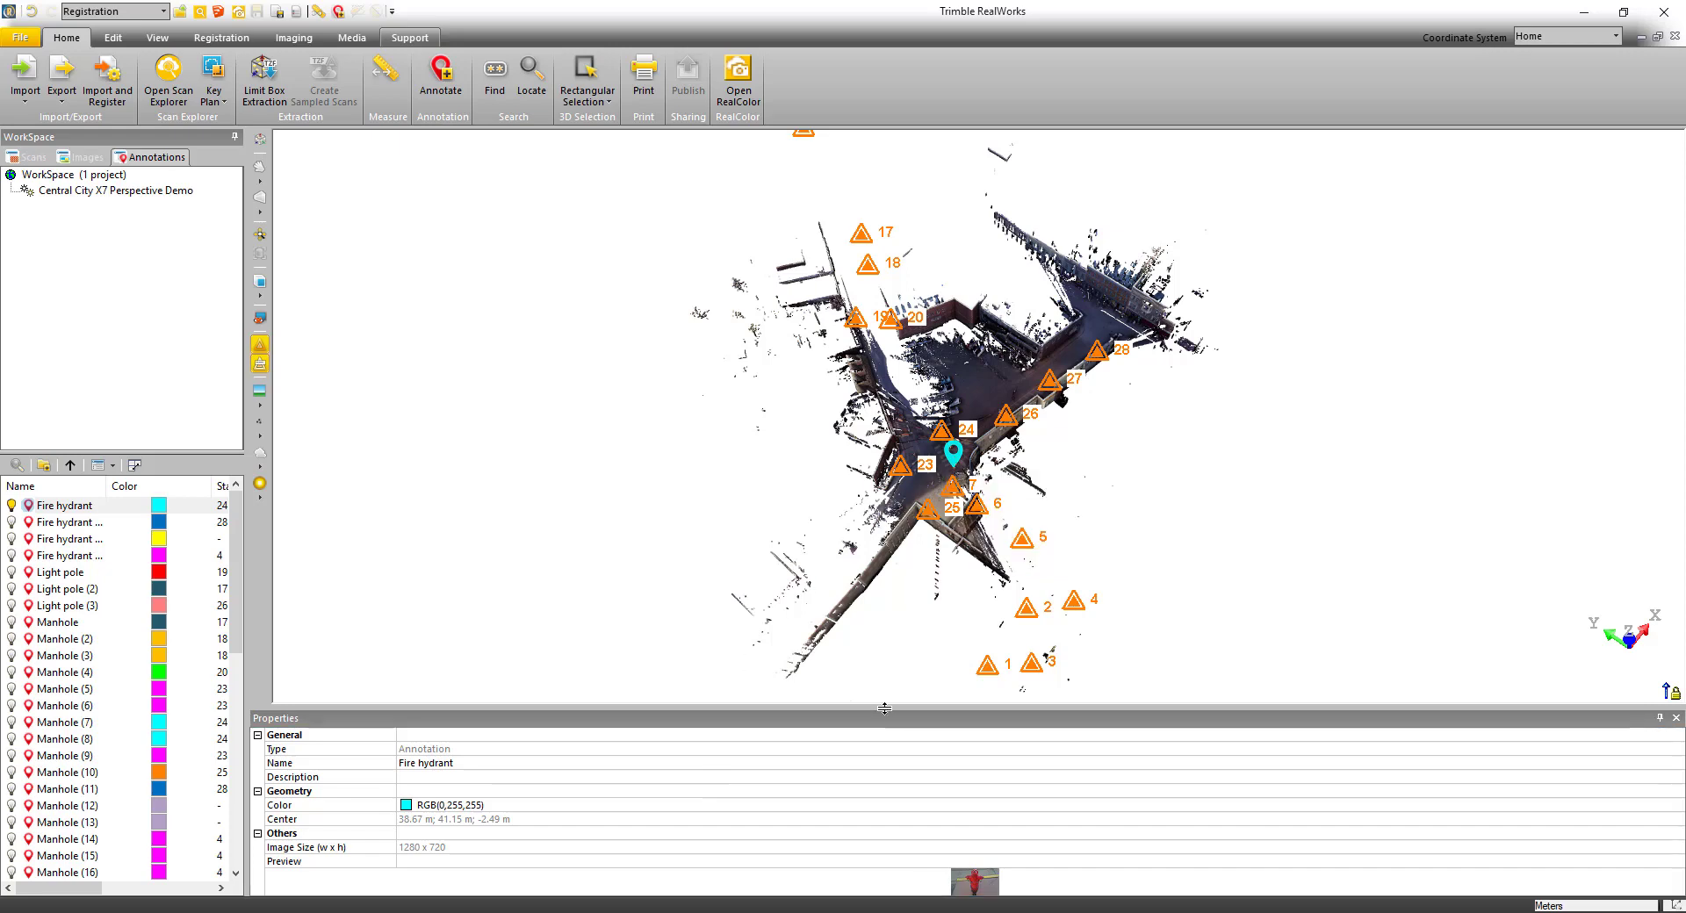
{"action": "left_click_drag", "start_coordinate": [891, 709], "coordinate": [904, 224]}
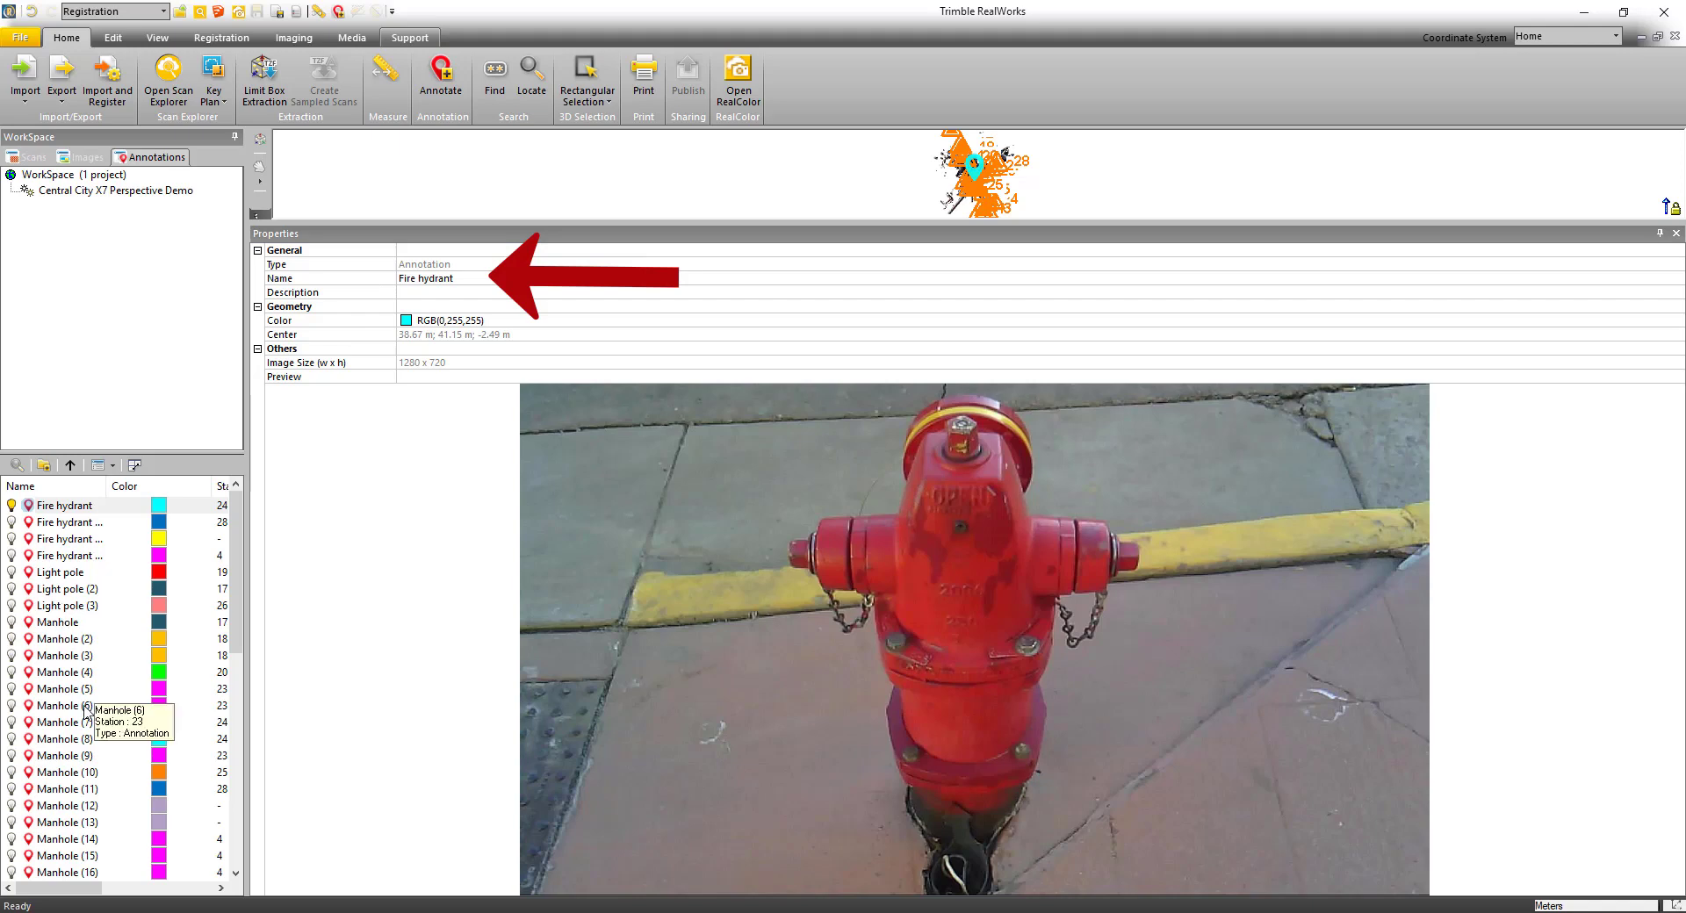
- Select the Utility (12) annotation, shrink the enlarged properties area, and display the annotation's pin in the 3D view
{"action": "scroll", "coordinate": [88, 716], "scroll_direction": "down", "scroll_amount": 8}
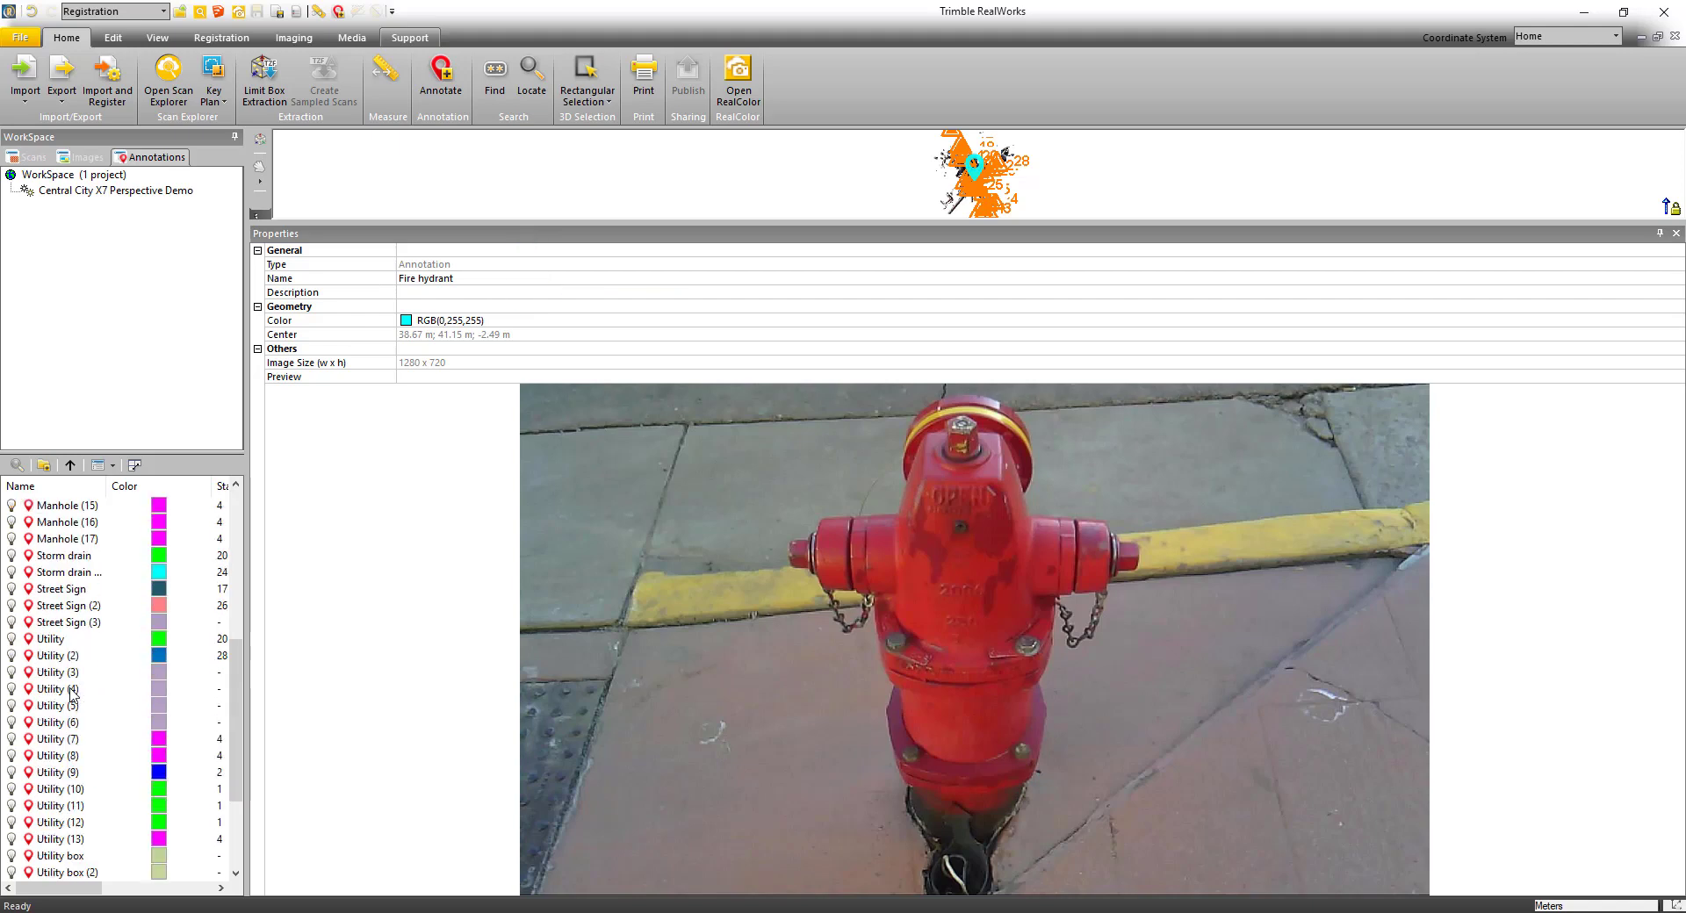
{"action": "left_click", "coordinate": [58, 774]}
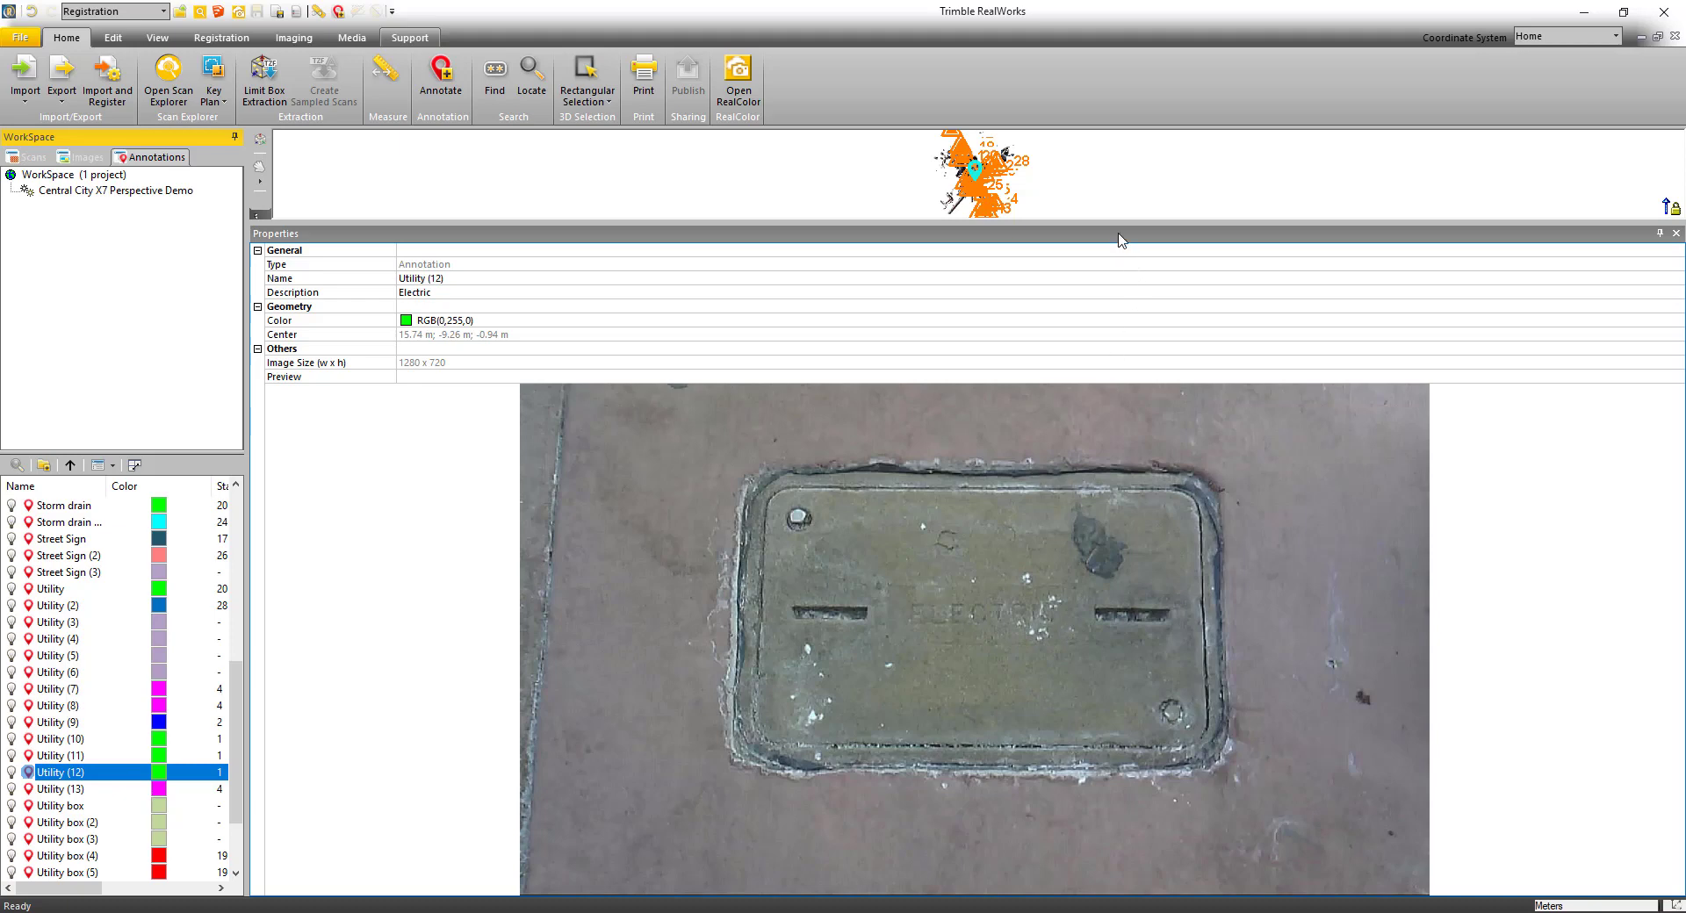
{"action": "left_click_drag", "start_coordinate": [1111, 244], "coordinate": [434, 719]}
{"action": "left_click", "coordinate": [11, 773]}
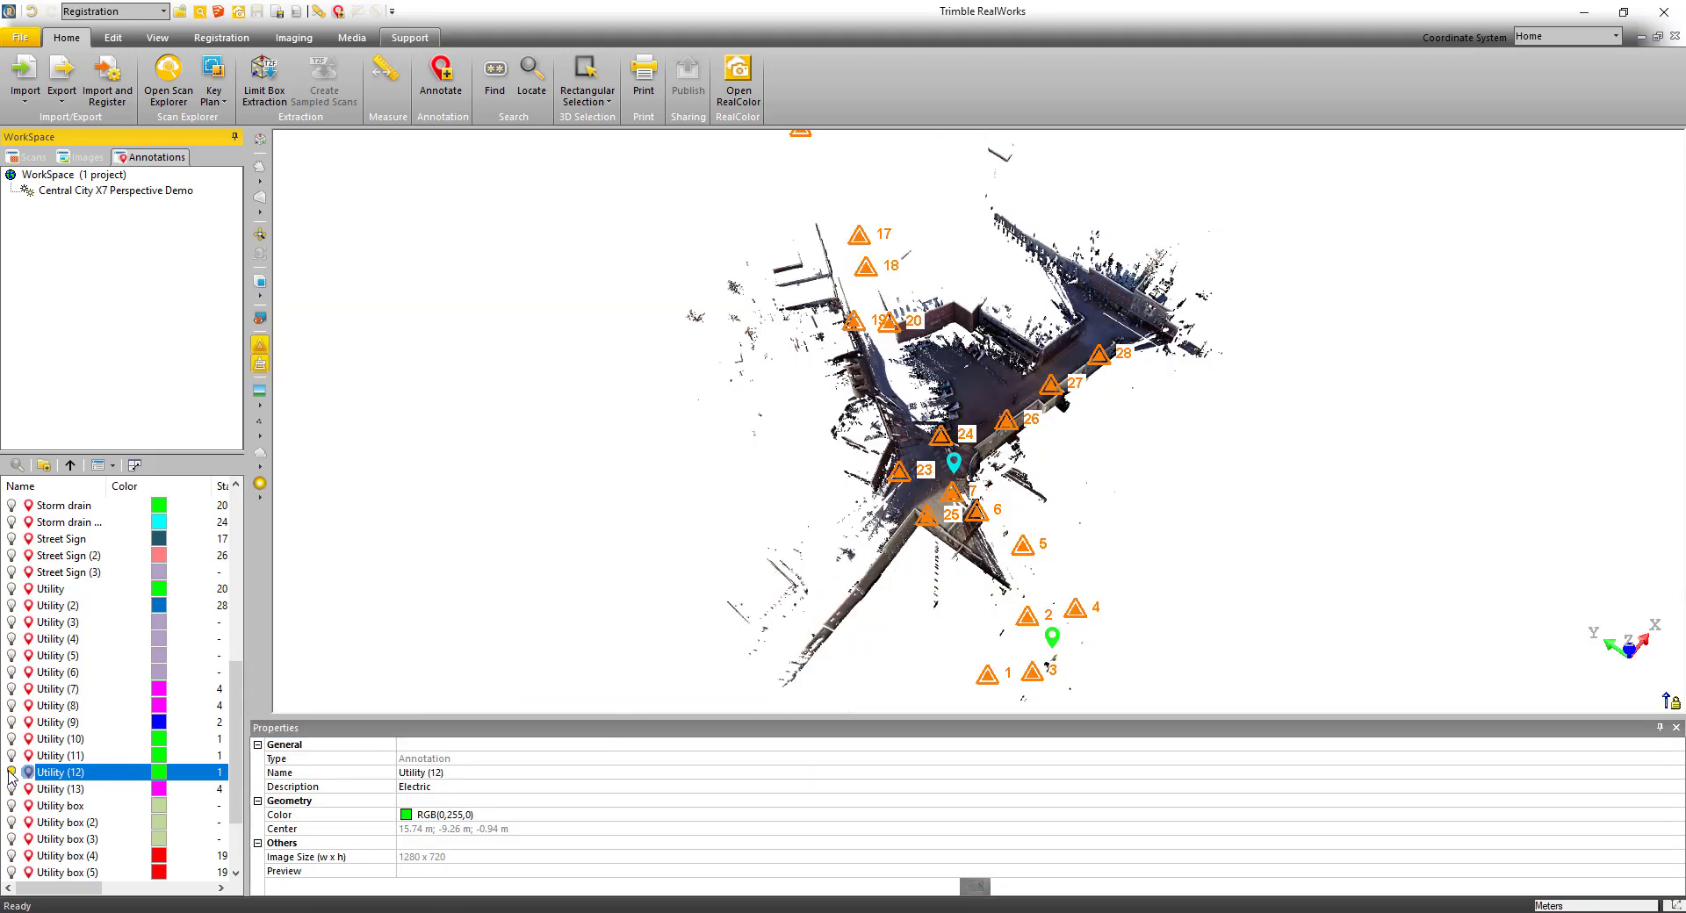
{"action": "middle_click_drag", "start_coordinate": [1045, 654], "coordinate": [1042, 595]}
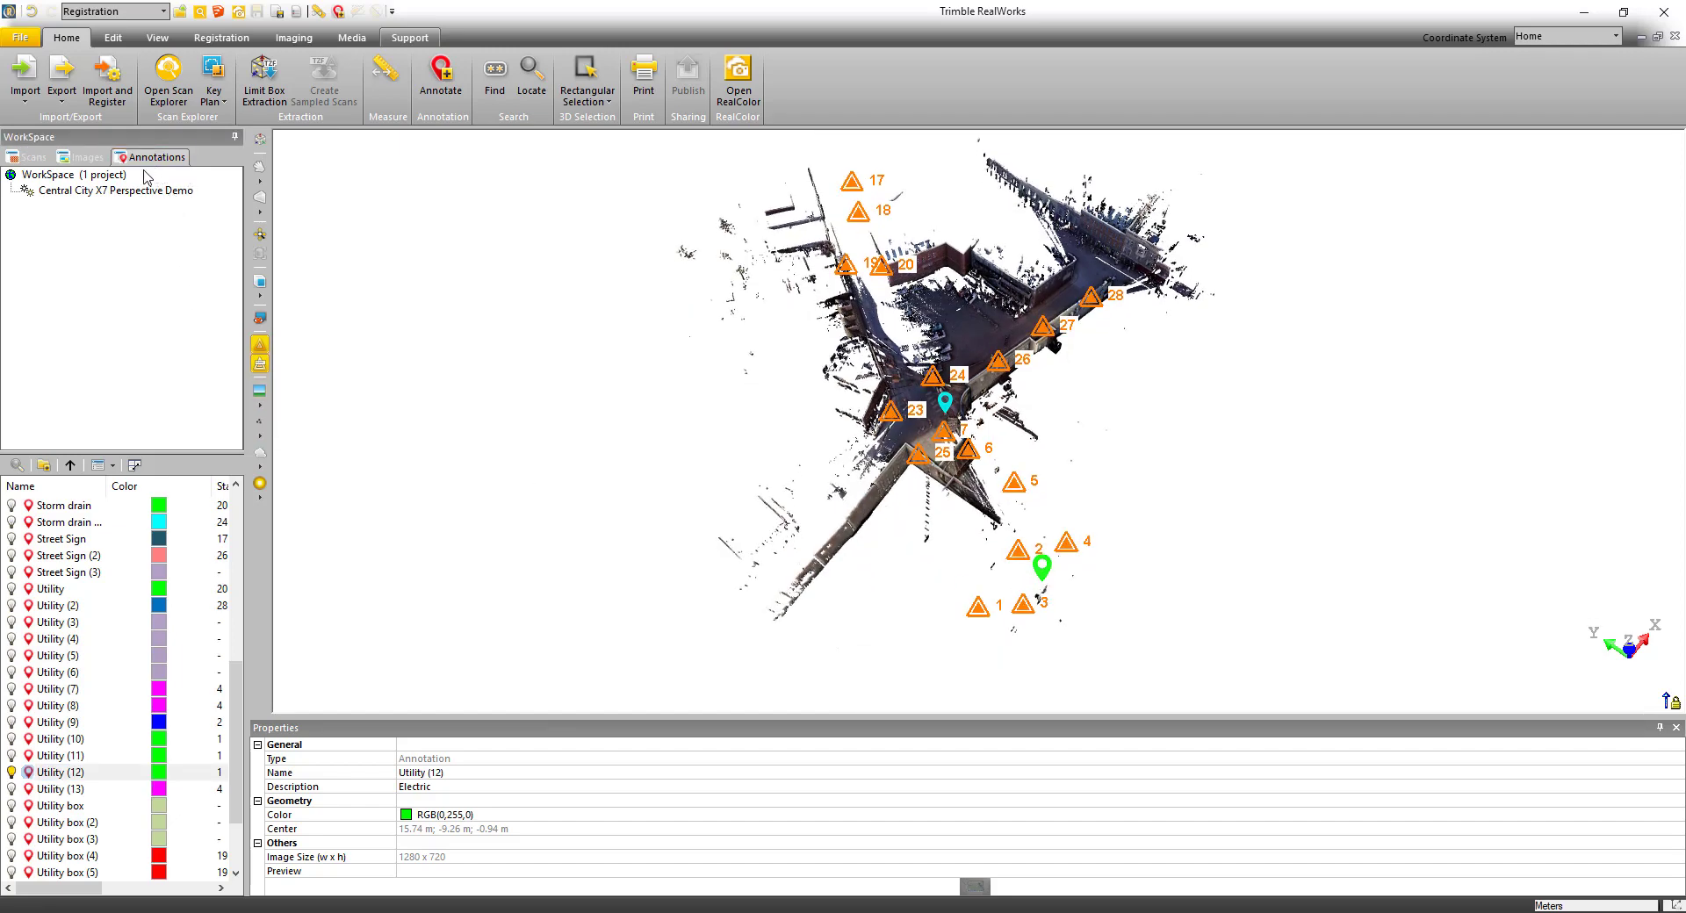
- Return to the project's scans and display the point clouds of the whole Reg. Set 1
{"action": "left_click", "coordinate": [34, 158]}
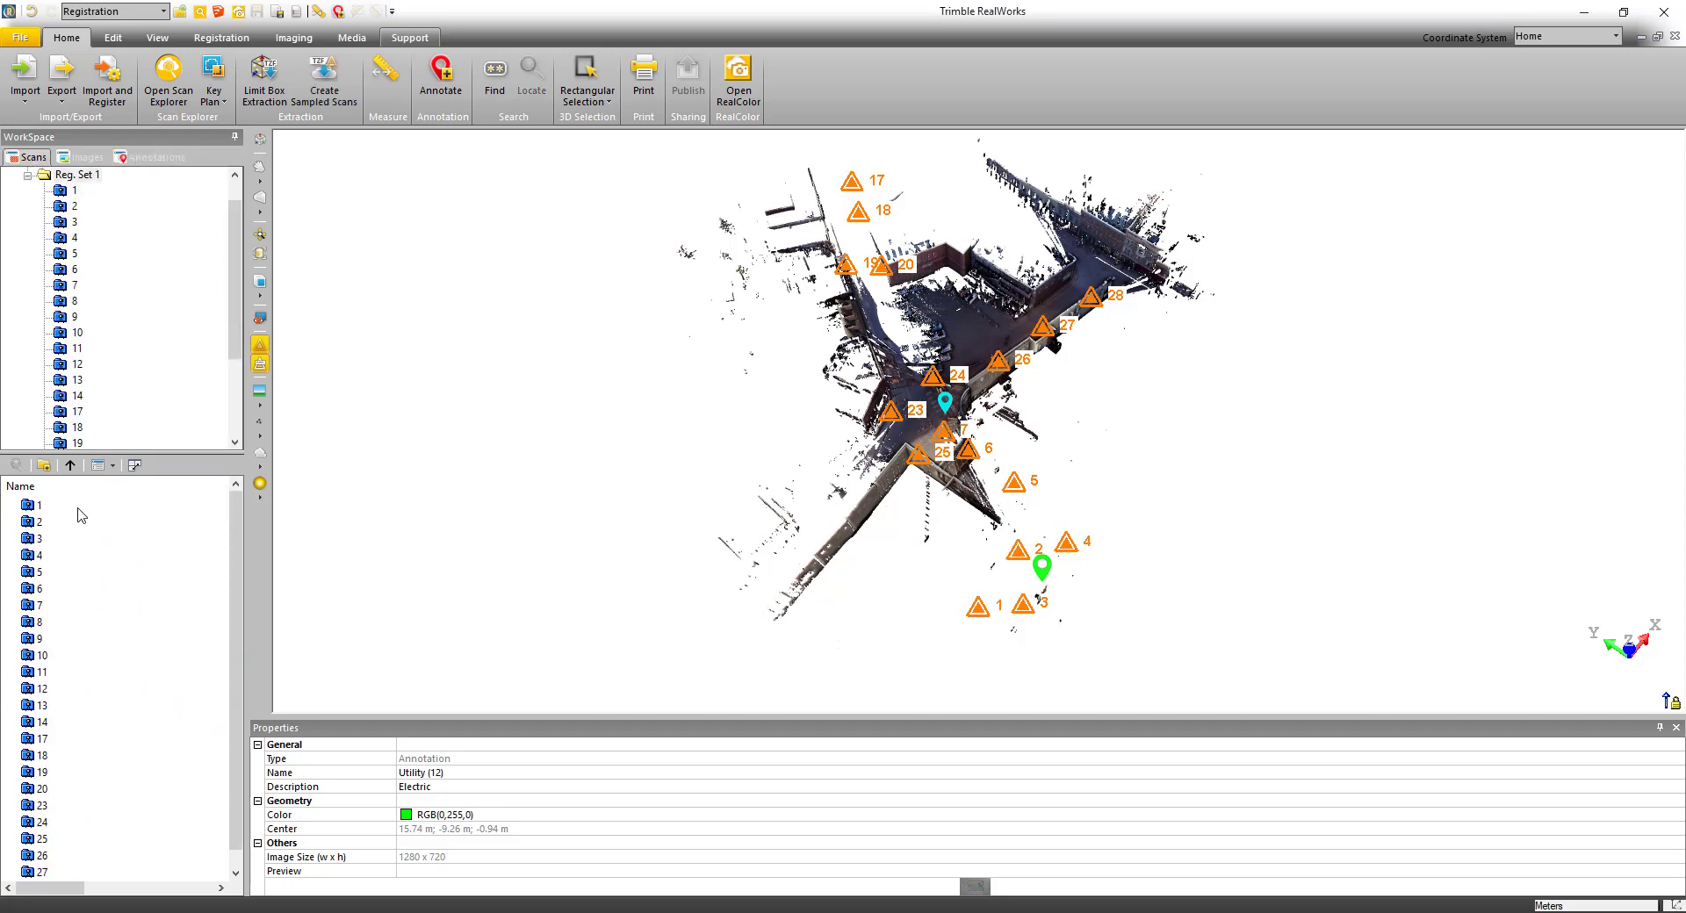
{"action": "left_click", "coordinate": [94, 180]}
{"action": "right_click", "coordinate": [94, 180]}
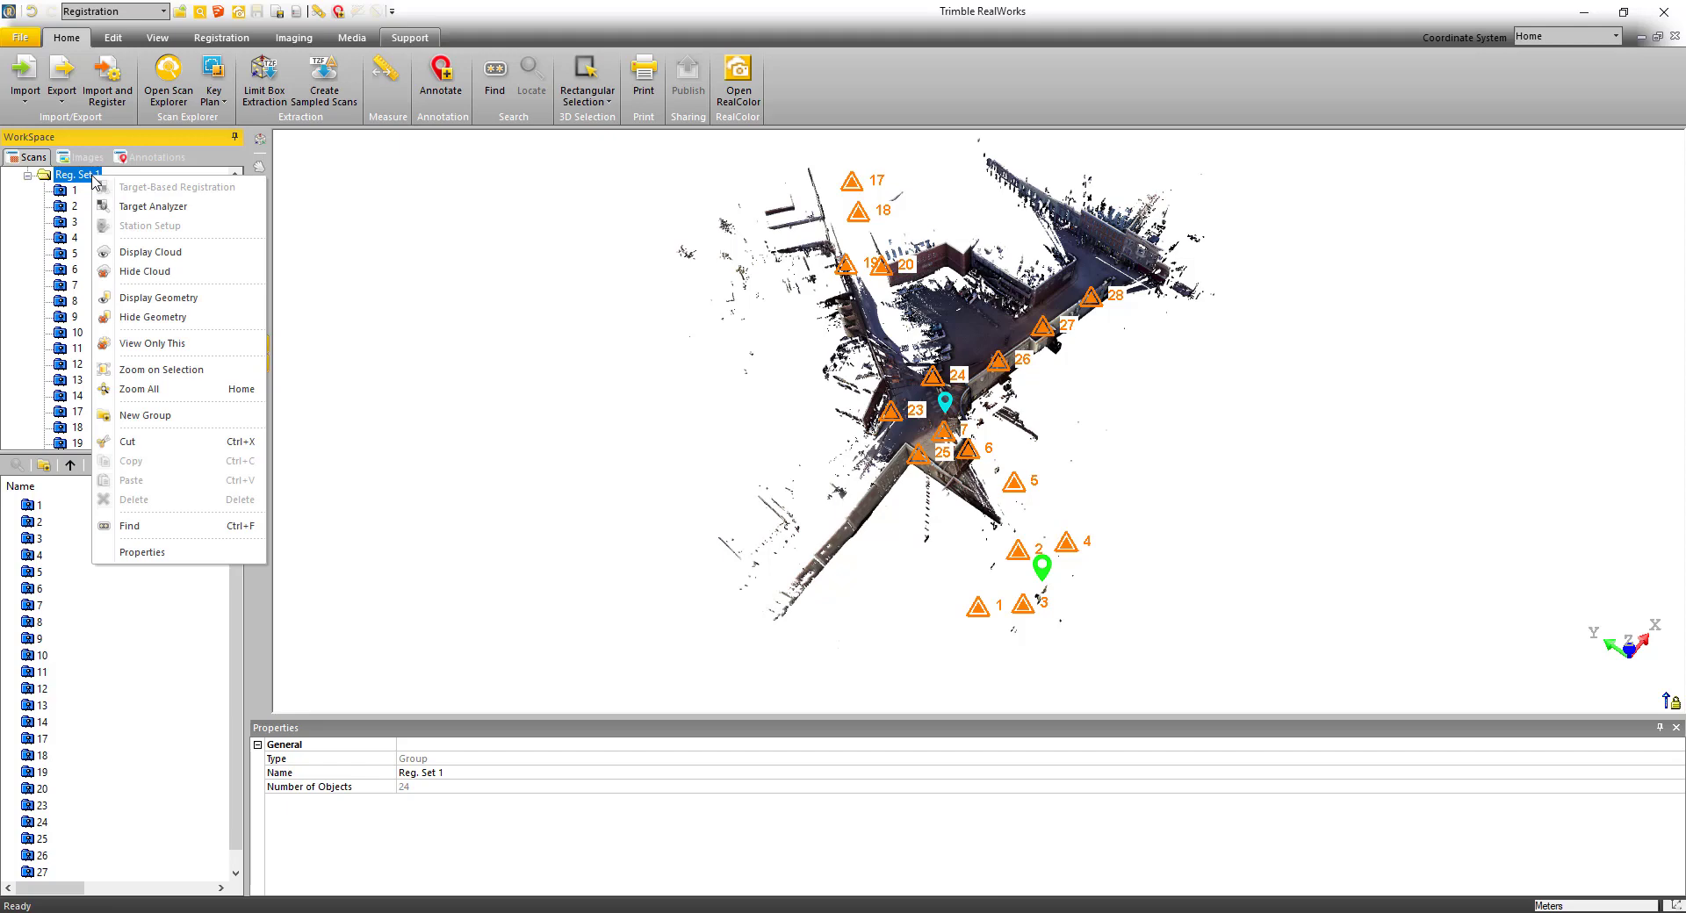
{"action": "left_click", "coordinate": [160, 255]}
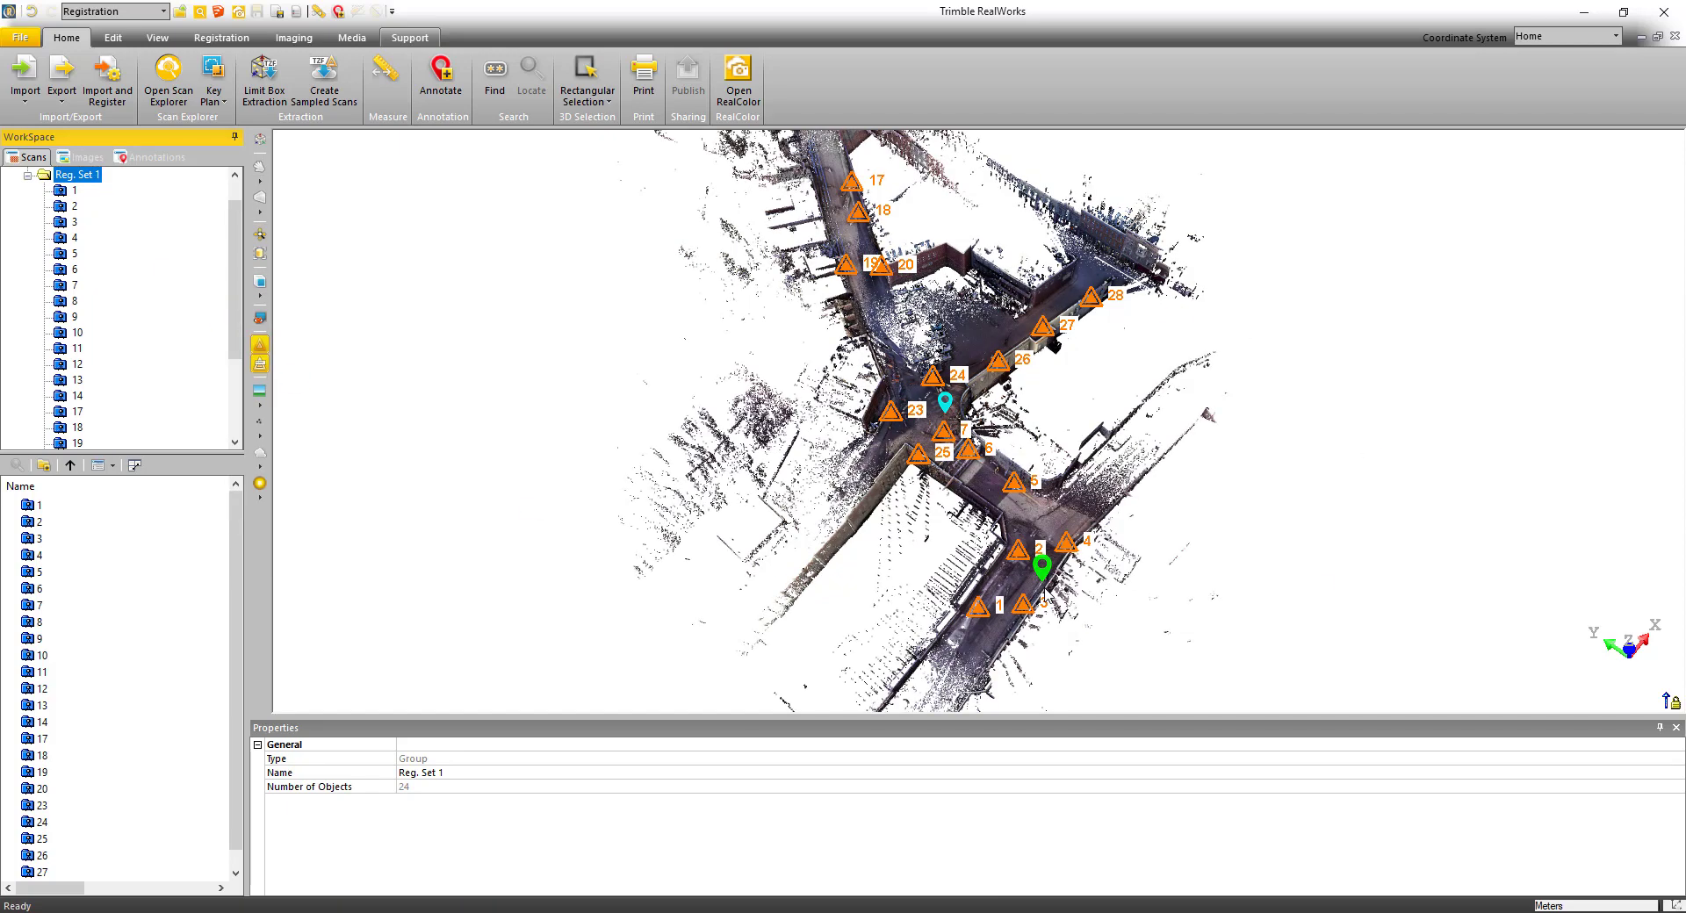
- Show the green Utility (12) pin's label and then its full content, and place the callout clear of the point cloud
{"action": "scroll", "coordinate": [1045, 586], "scroll_direction": "up", "scroll_amount": 2}
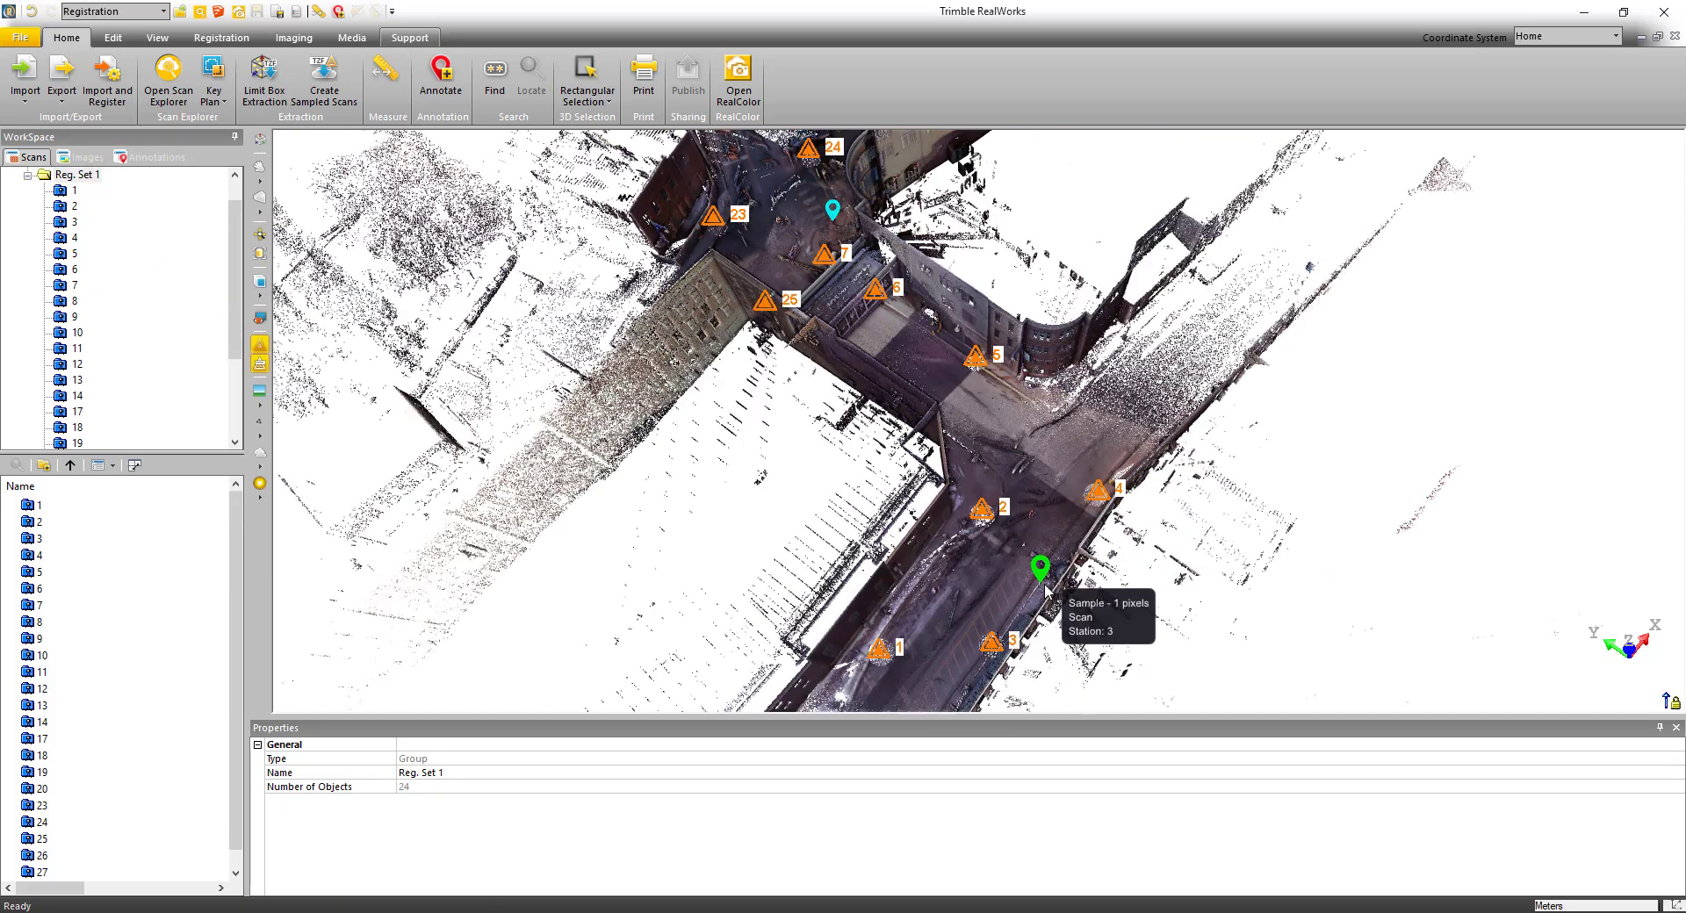
{"action": "left_click", "coordinate": [1044, 582]}
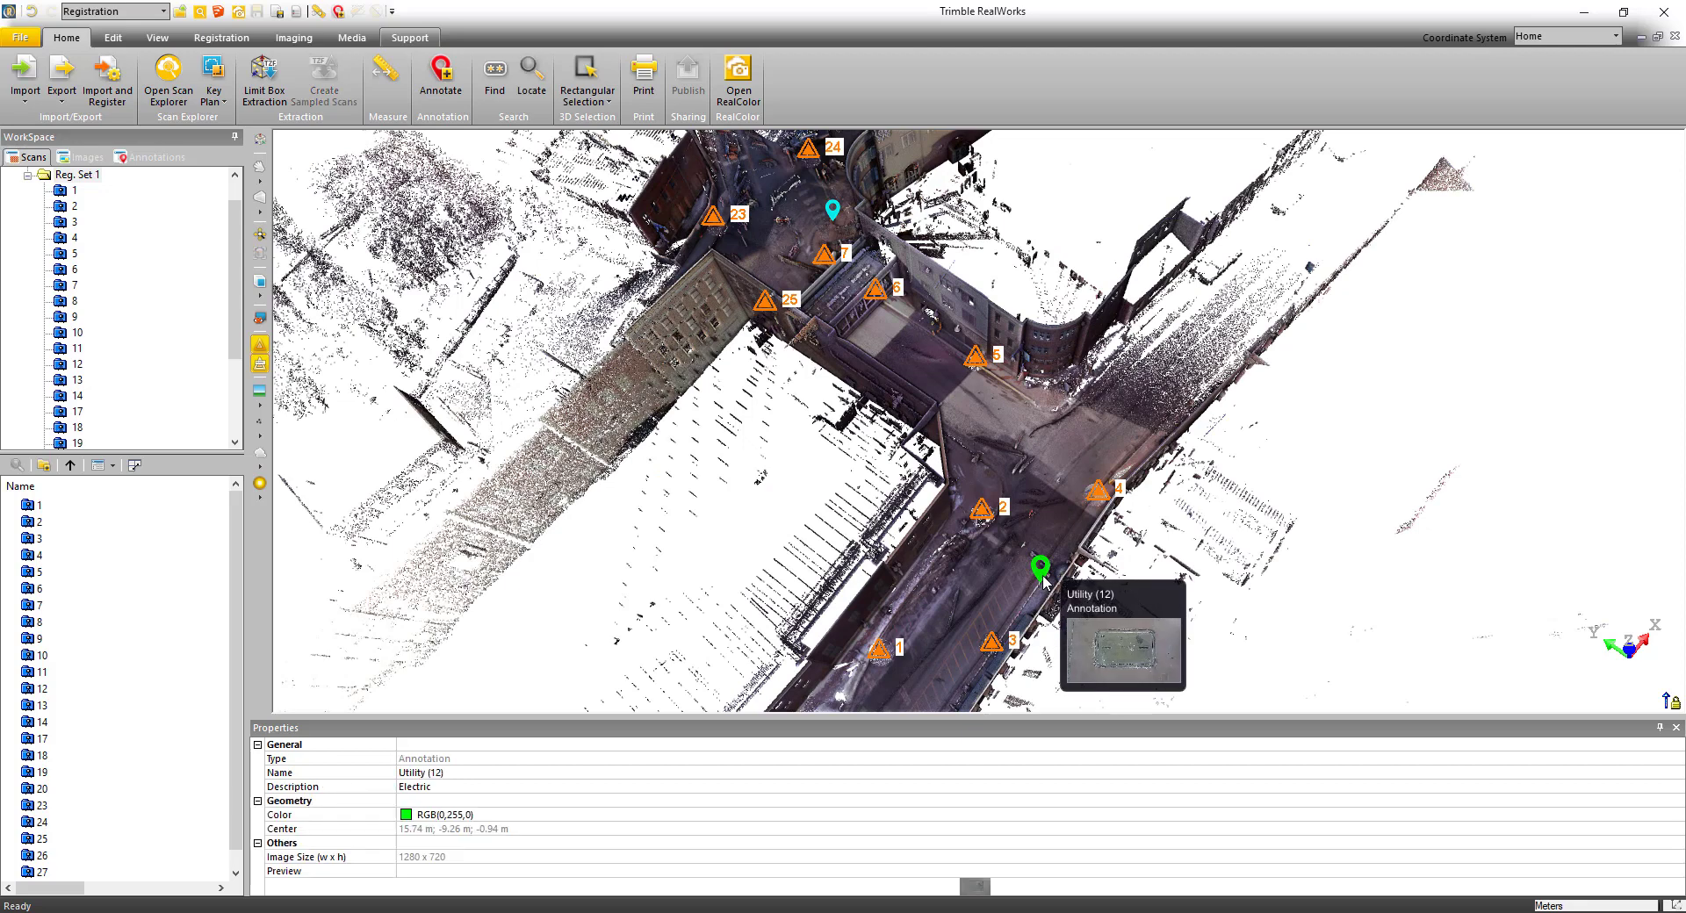
{"action": "right_click", "coordinate": [1044, 582]}
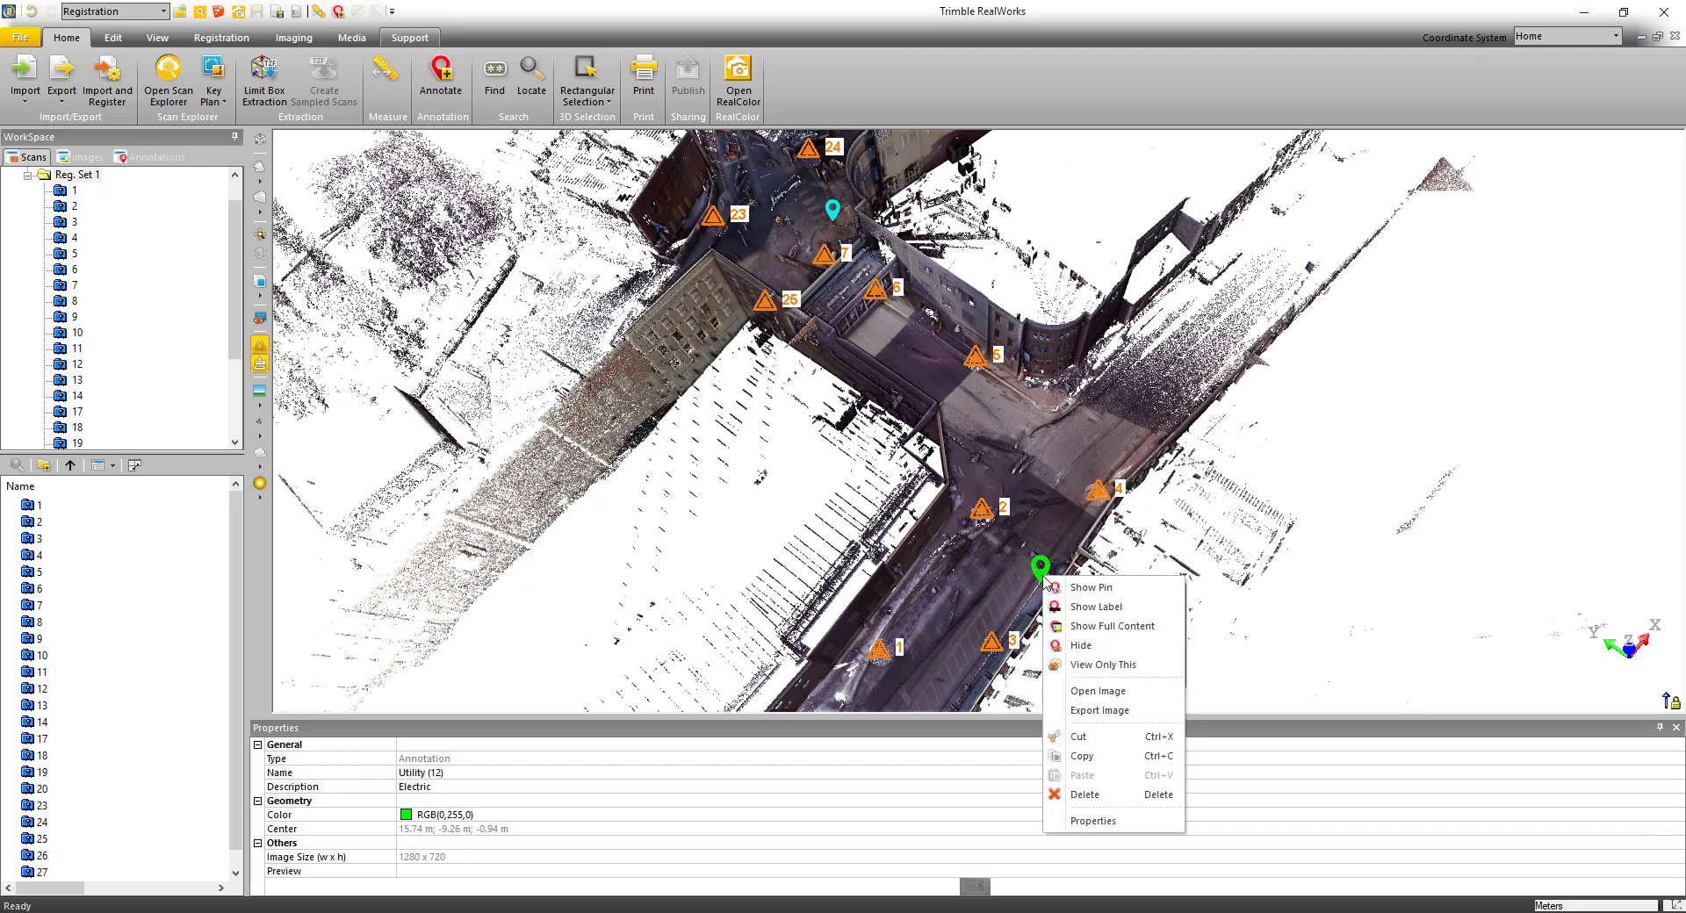
{"action": "left_click", "coordinate": [1098, 607]}
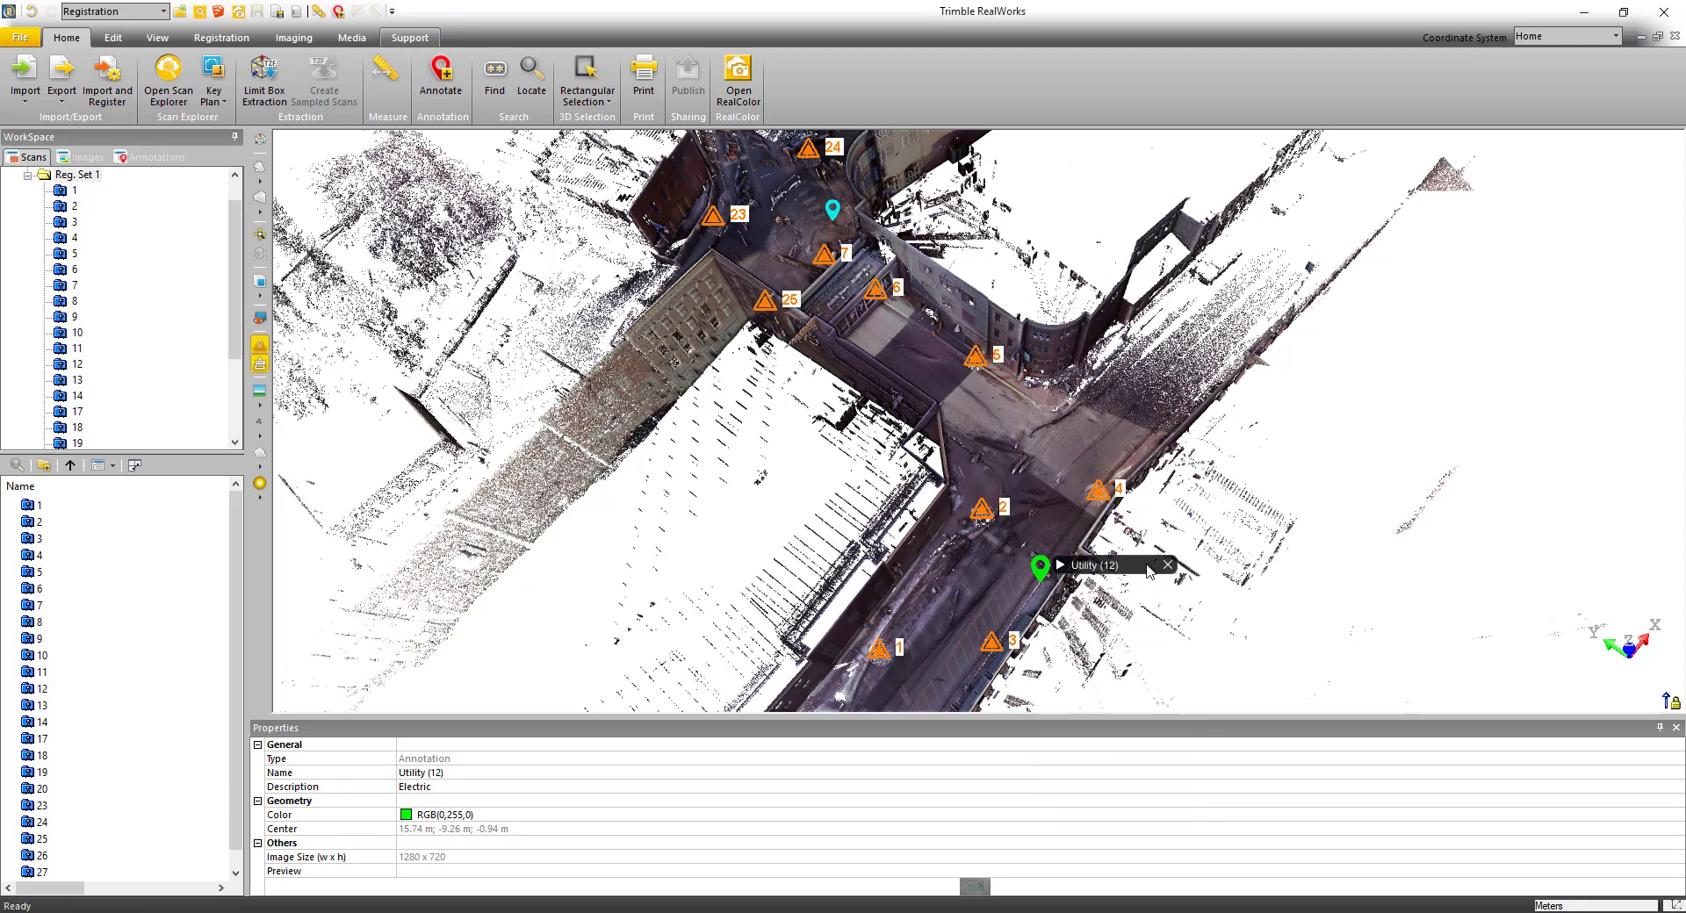
{"action": "right_click", "coordinate": [1044, 576]}
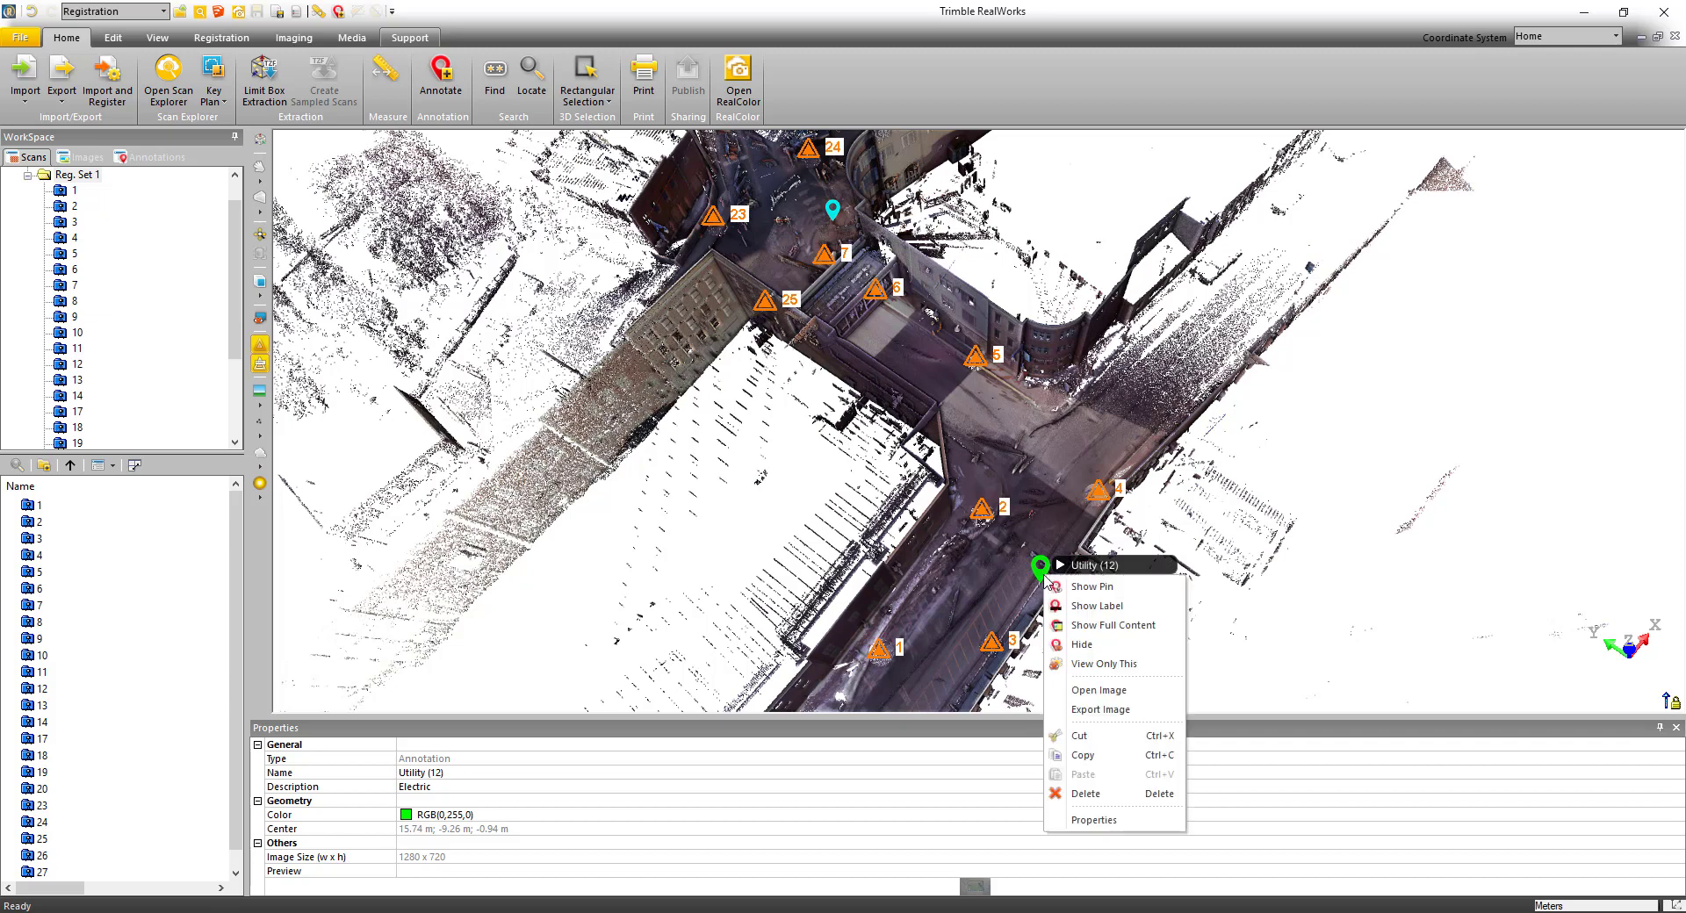
{"action": "left_click", "coordinate": [1104, 625]}
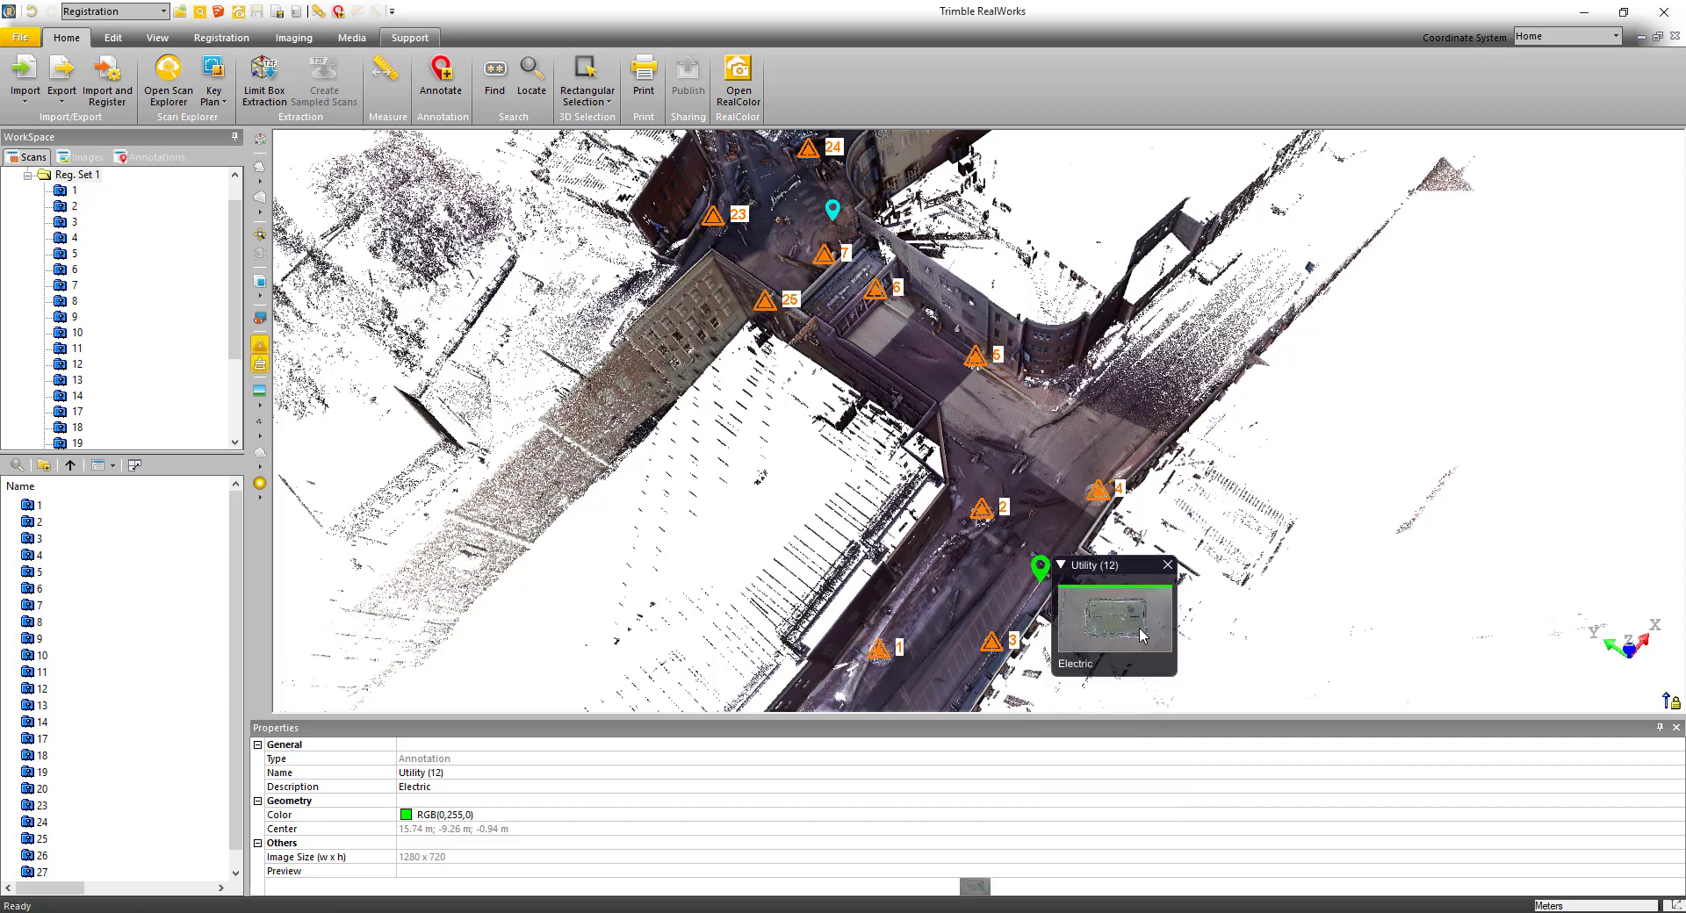
{"action": "left_click_drag", "start_coordinate": [1140, 562], "coordinate": [1555, 304]}
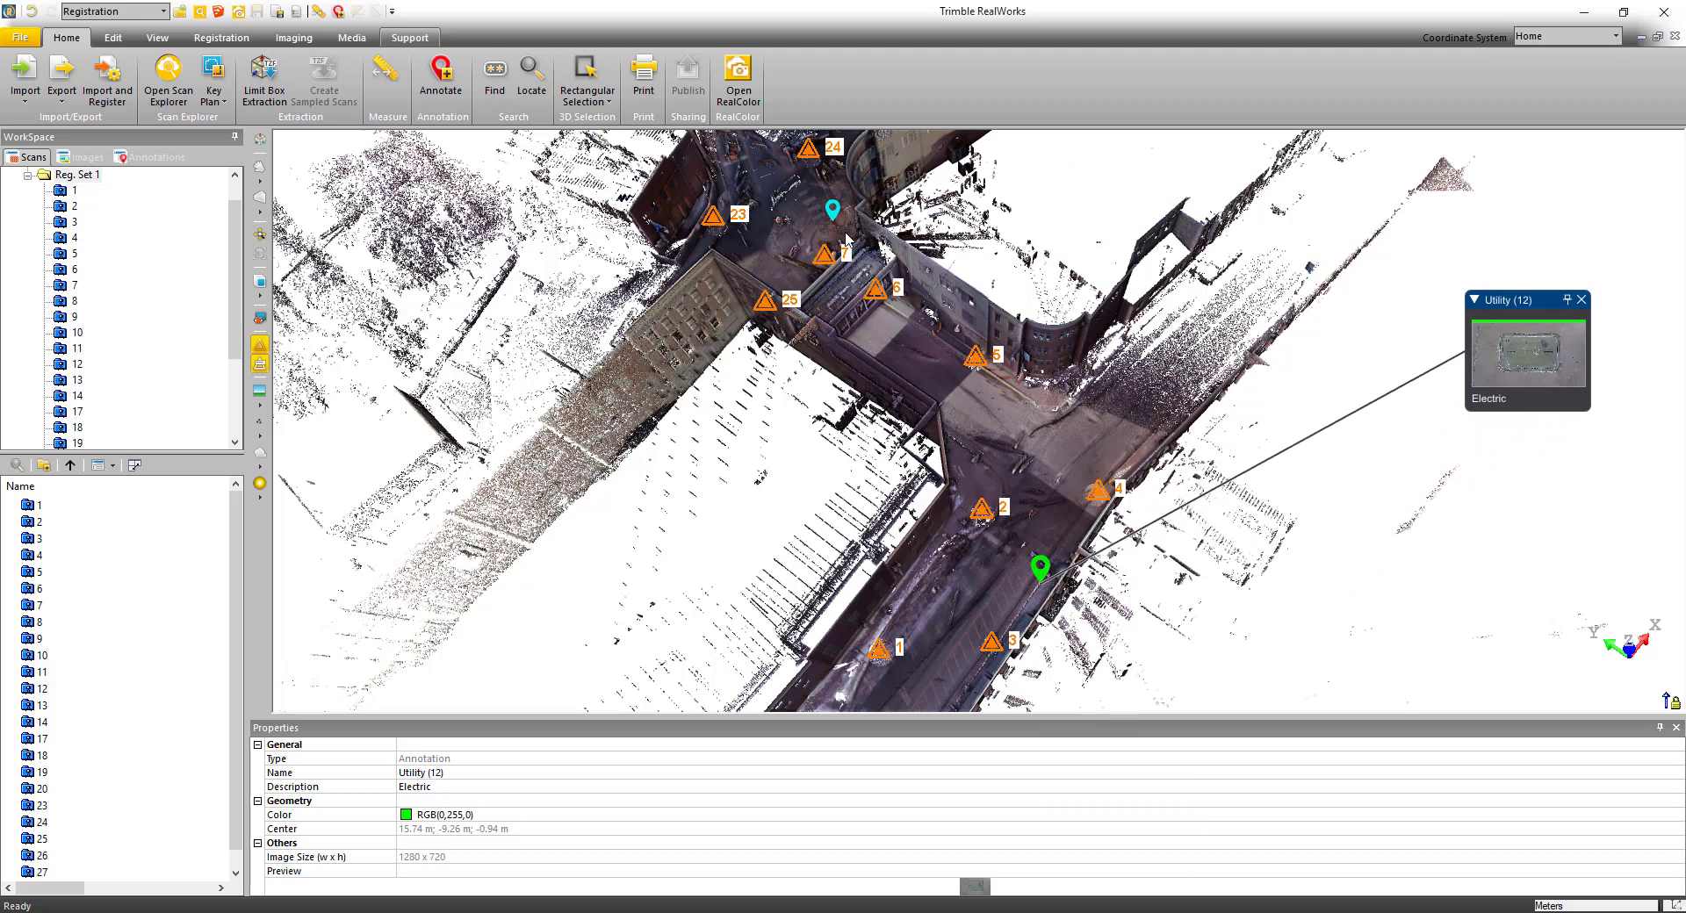
- Show the full content of the cyan Fire hydrant annotation and move its callout away from the pin
{"action": "left_click", "coordinate": [832, 211]}
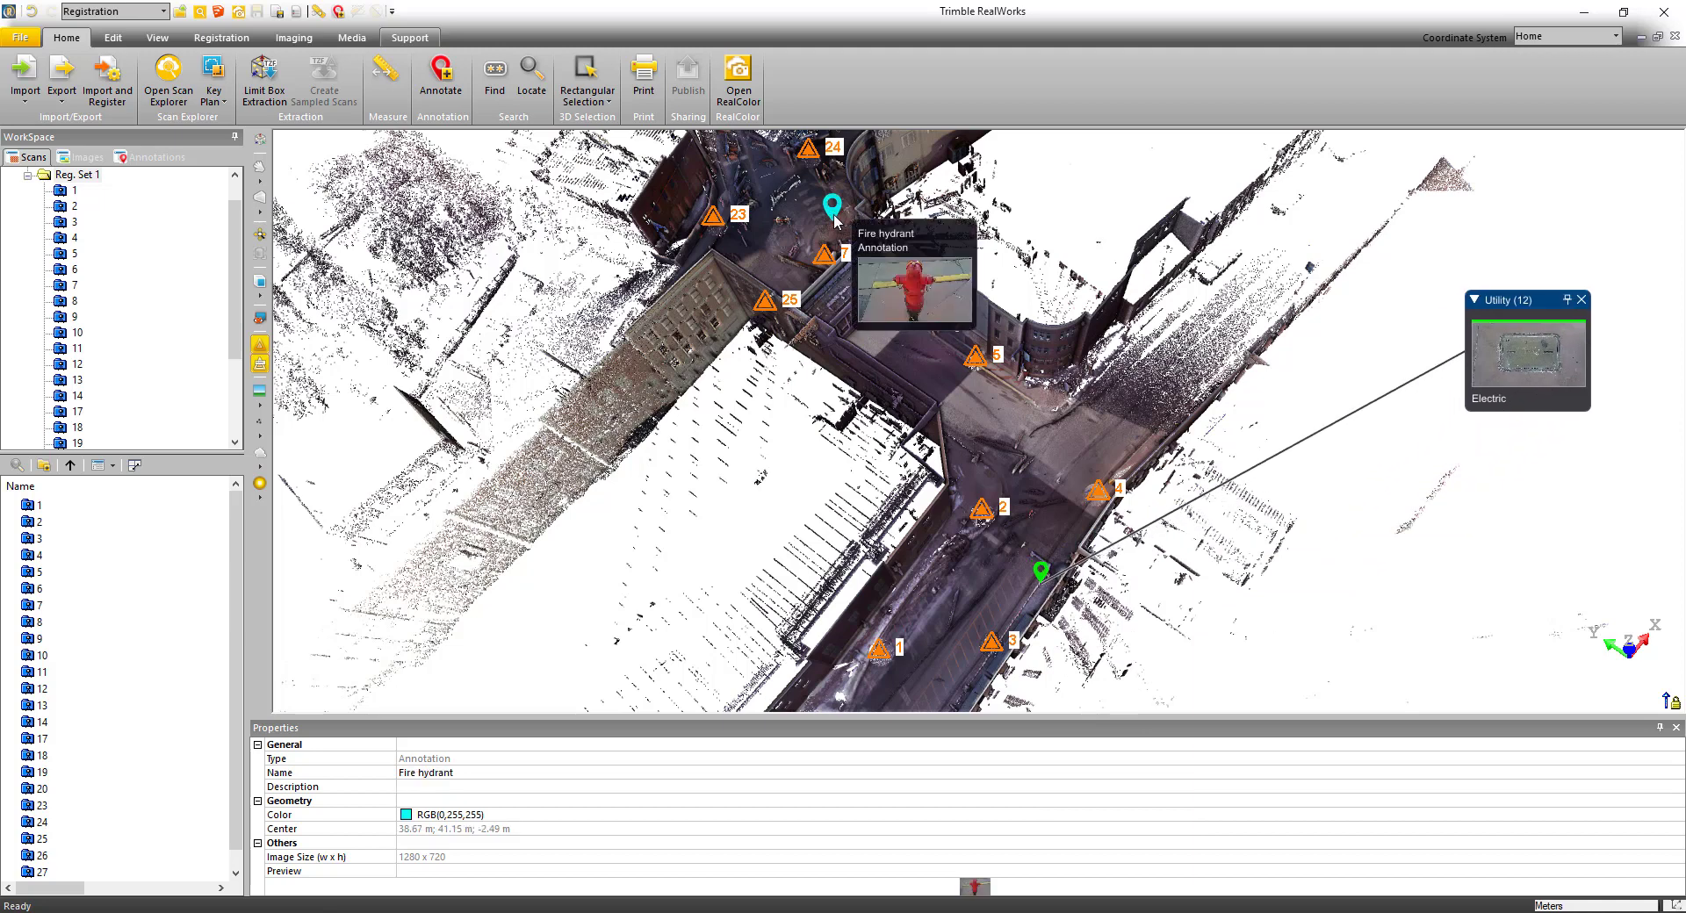
{"action": "right_click", "coordinate": [834, 220]}
{"action": "left_click", "coordinate": [895, 268]}
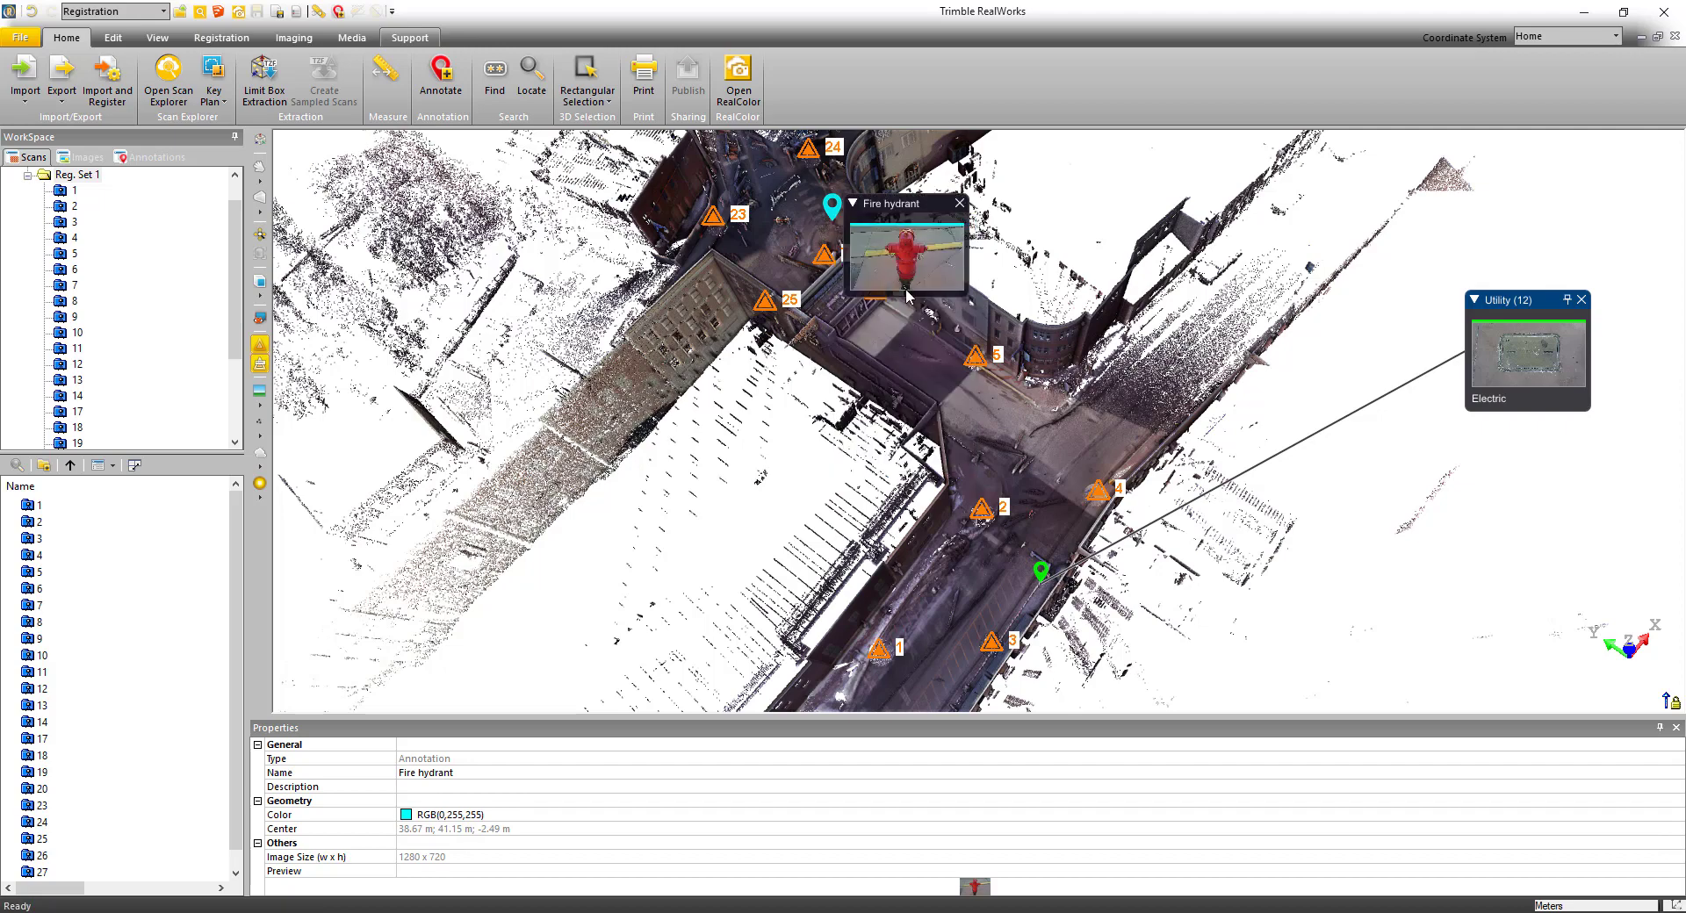
{"action": "left_click_drag", "start_coordinate": [919, 204], "coordinate": [1545, 161]}
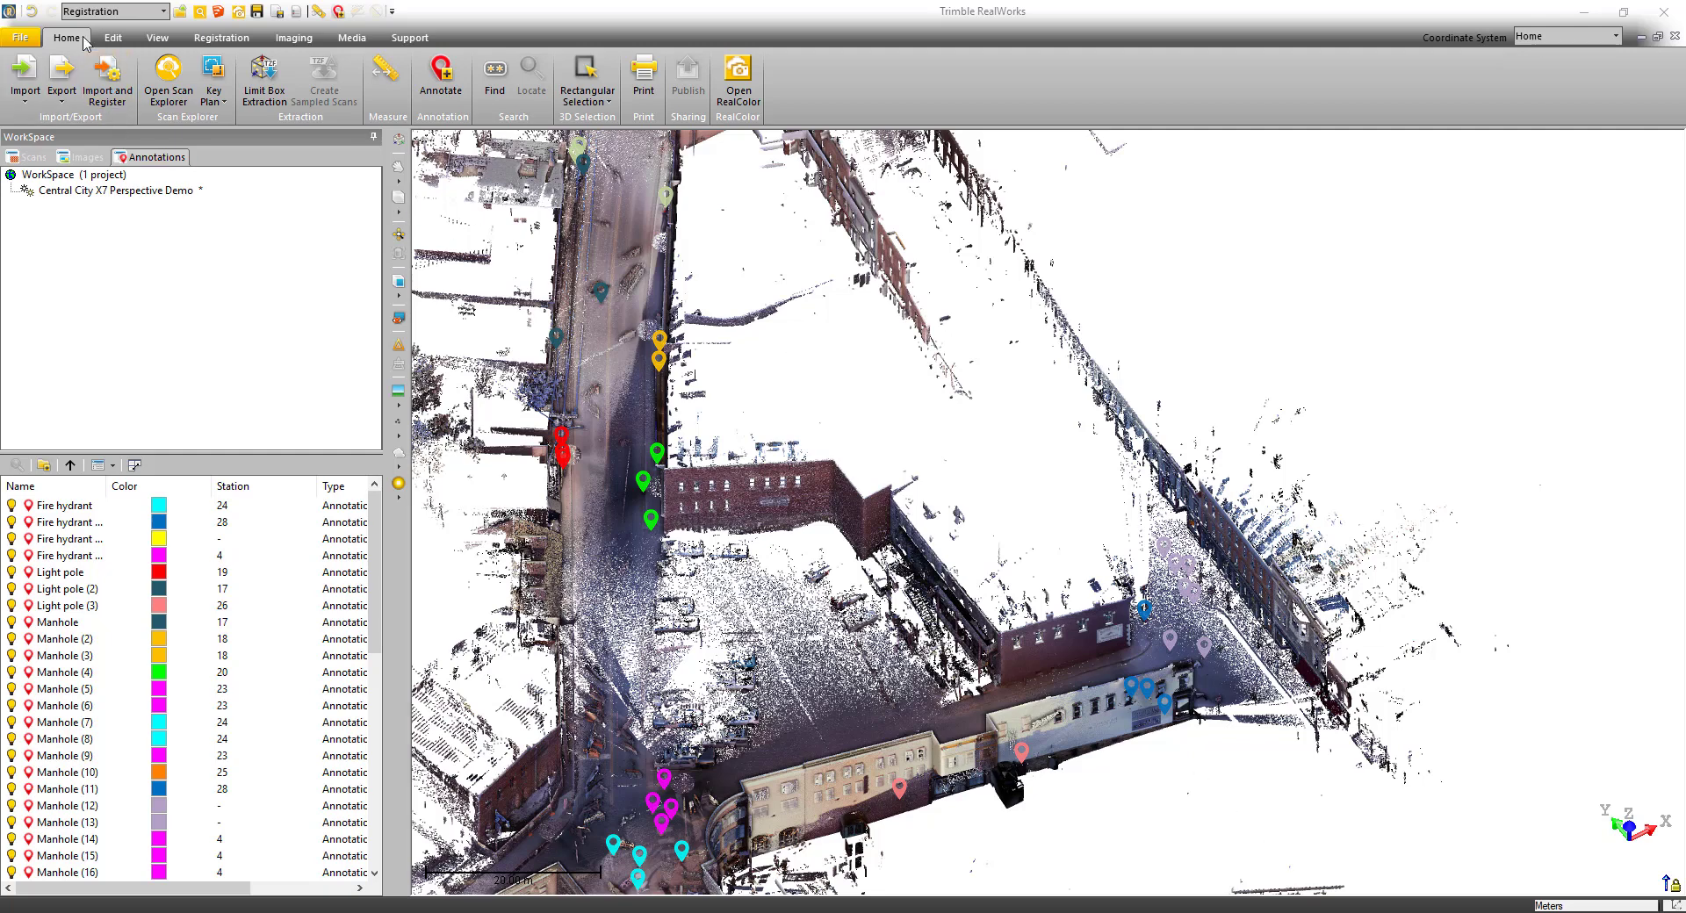
- Start a new annotation, position it on the street sign post near the stairs, and name it Street Sign
{"action": "left_click", "coordinate": [451, 89]}
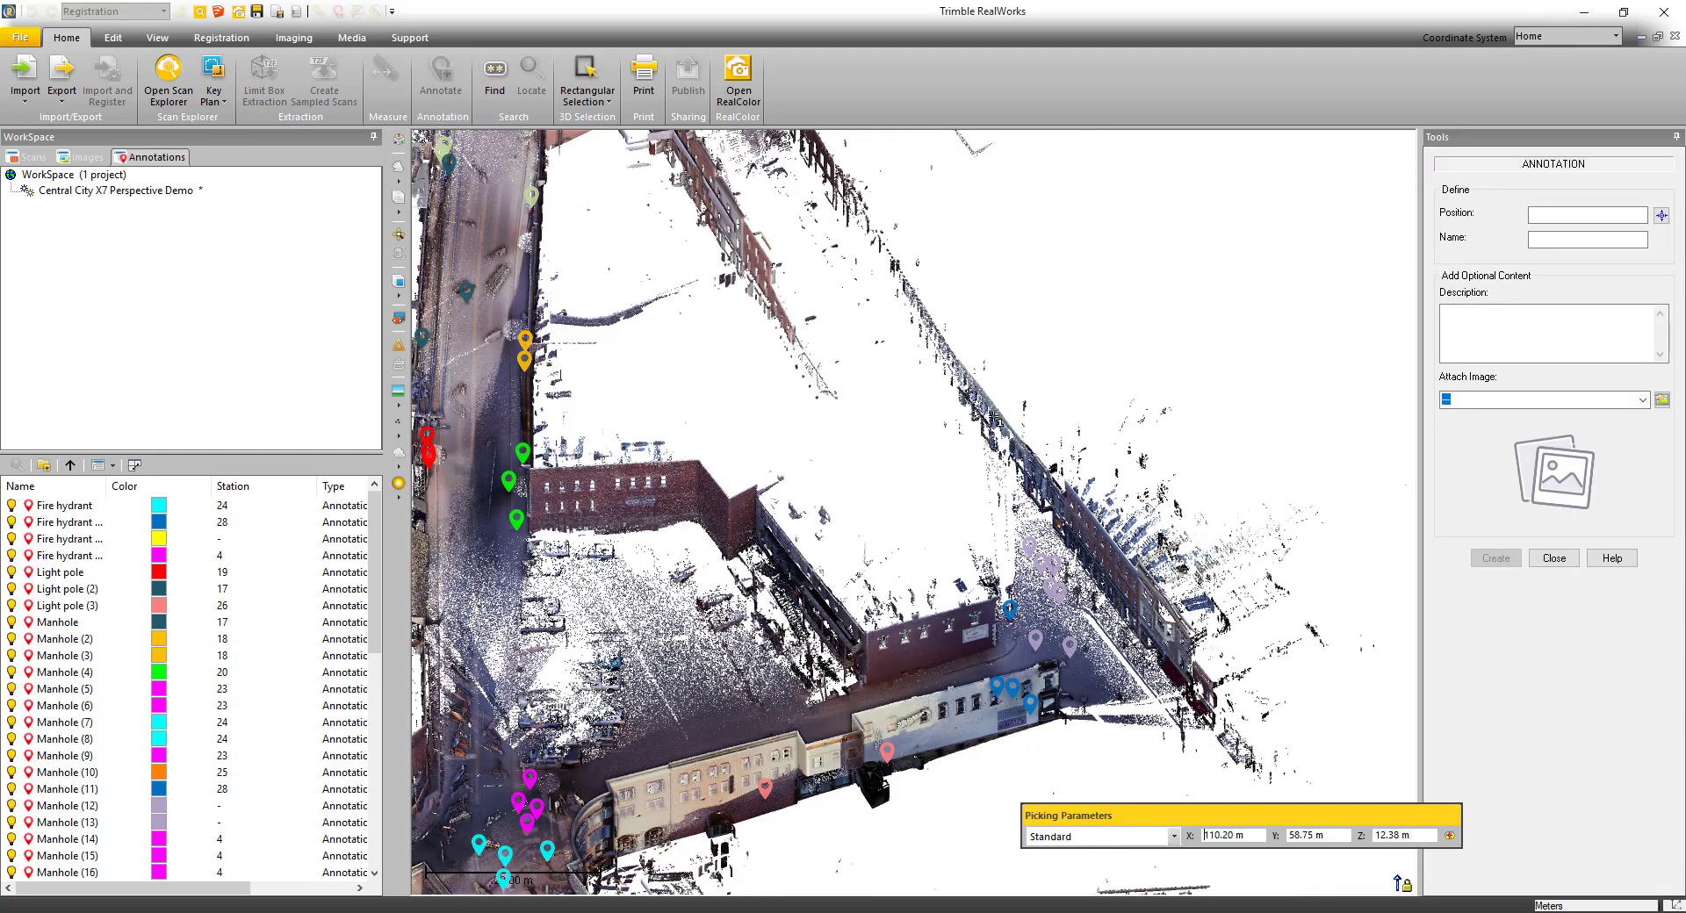
{"action": "scroll", "coordinate": [812, 696], "scroll_direction": "up", "scroll_amount": 5}
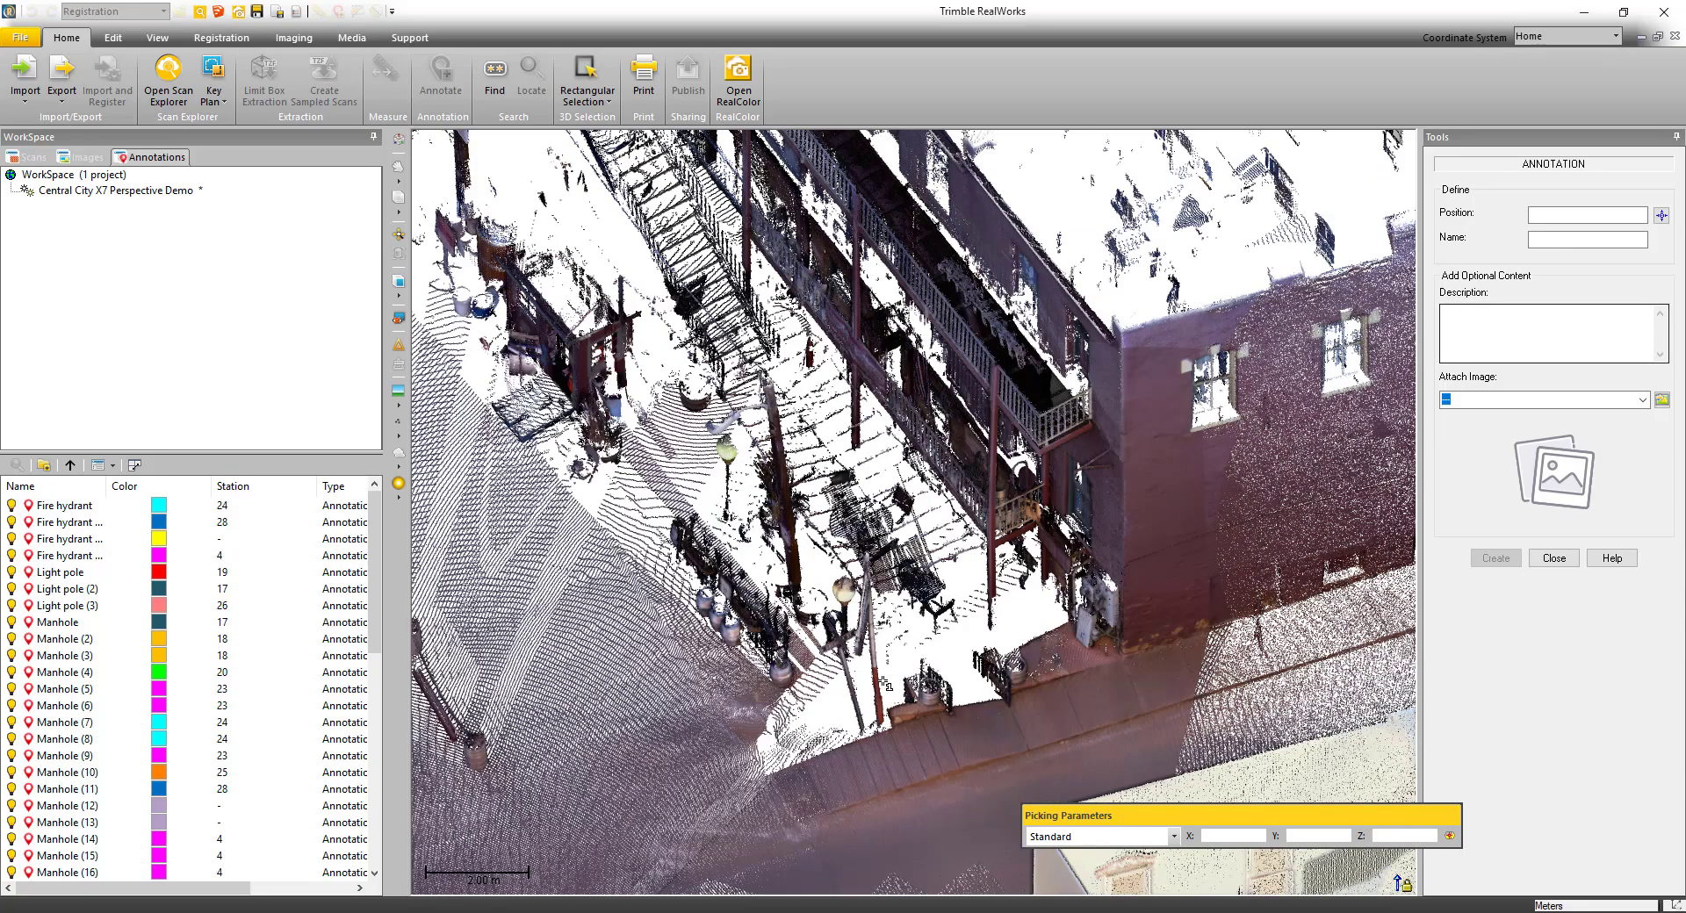
{"action": "left_click_drag", "start_coordinate": [880, 576], "coordinate": [821, 545]}
{"action": "scroll", "coordinate": [794, 602], "scroll_direction": "up", "scroll_amount": 3}
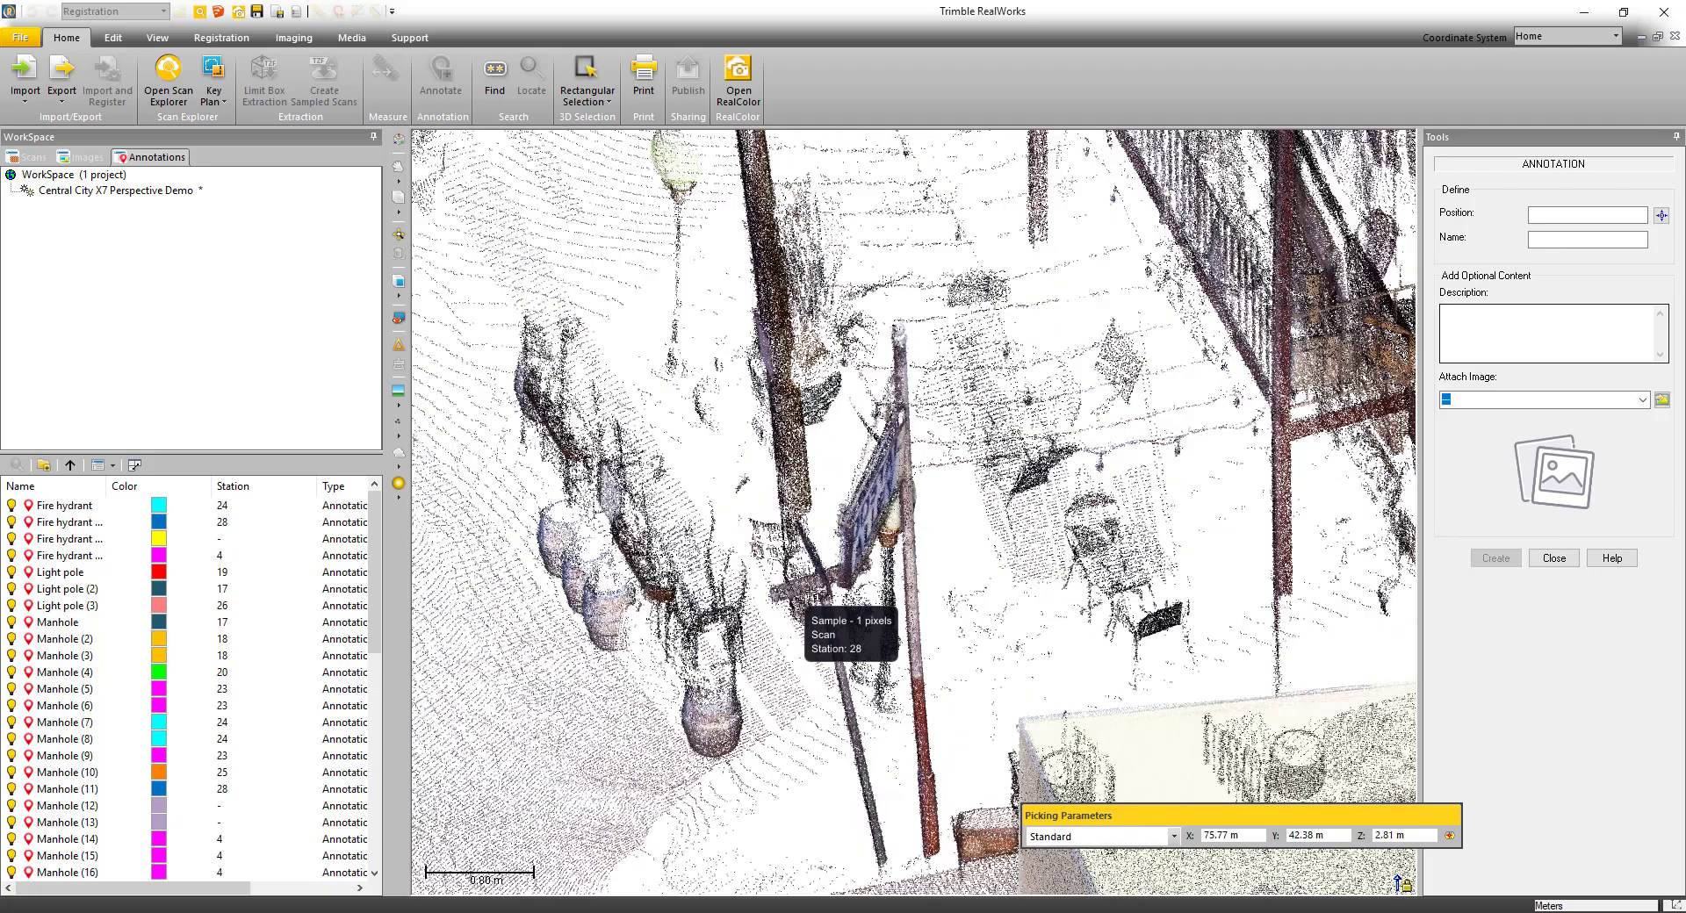
{"action": "left_click", "coordinate": [810, 577]}
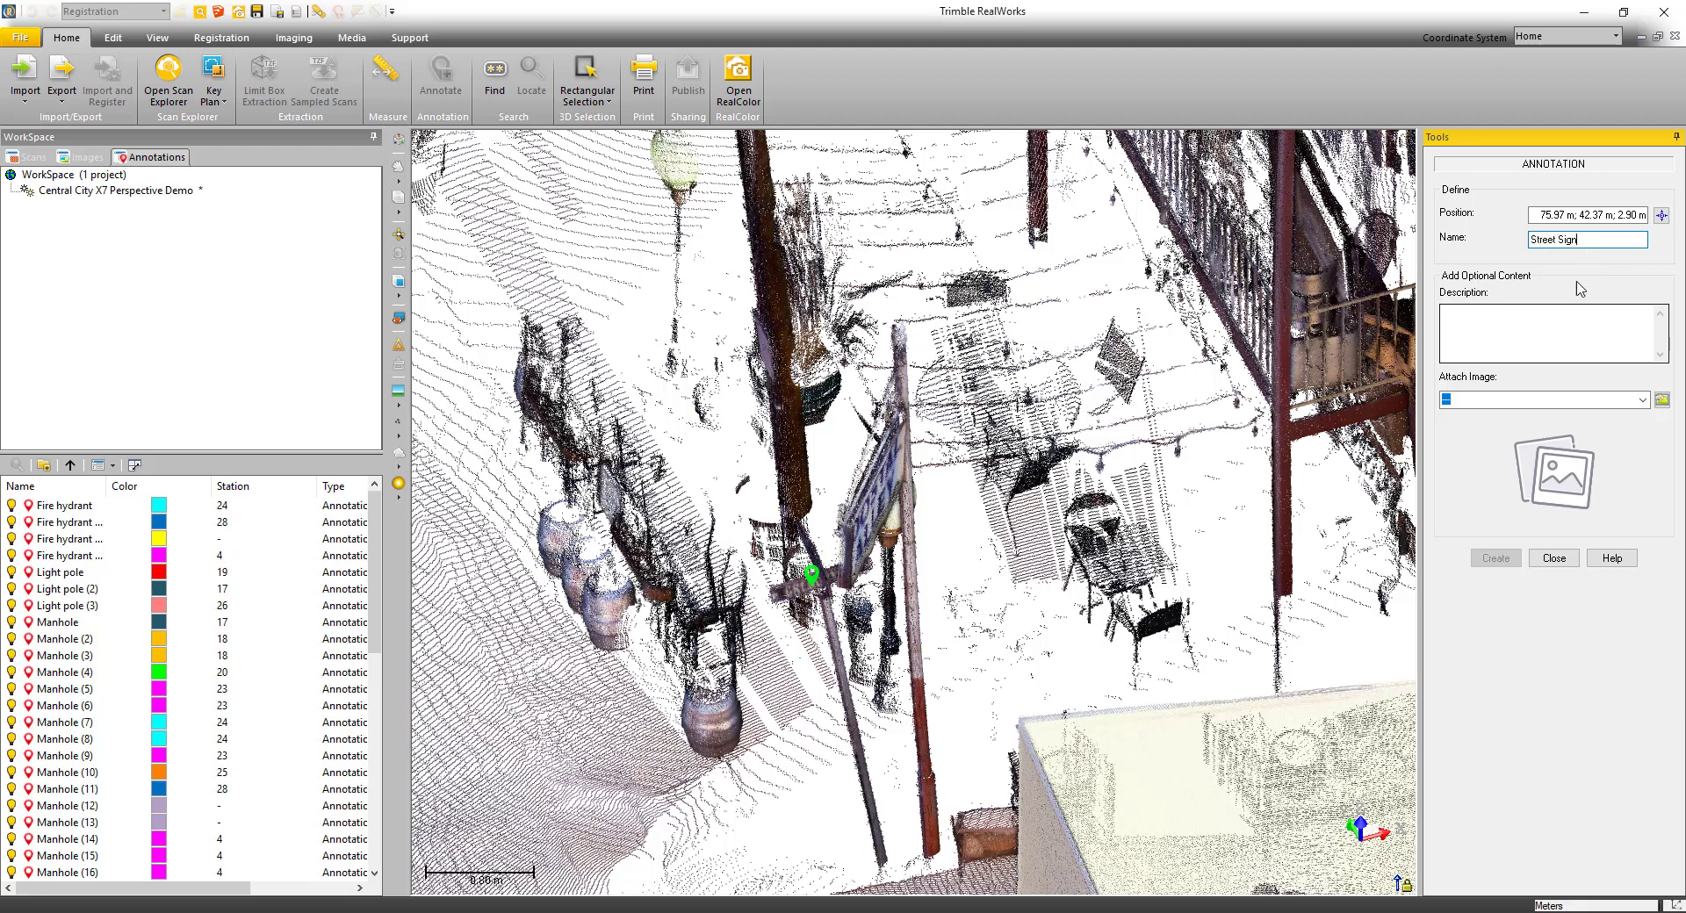
- Enter "Gregory St." as the annotation's description and check the project images available for attachment
{"action": "left_click", "coordinate": [1529, 327]}
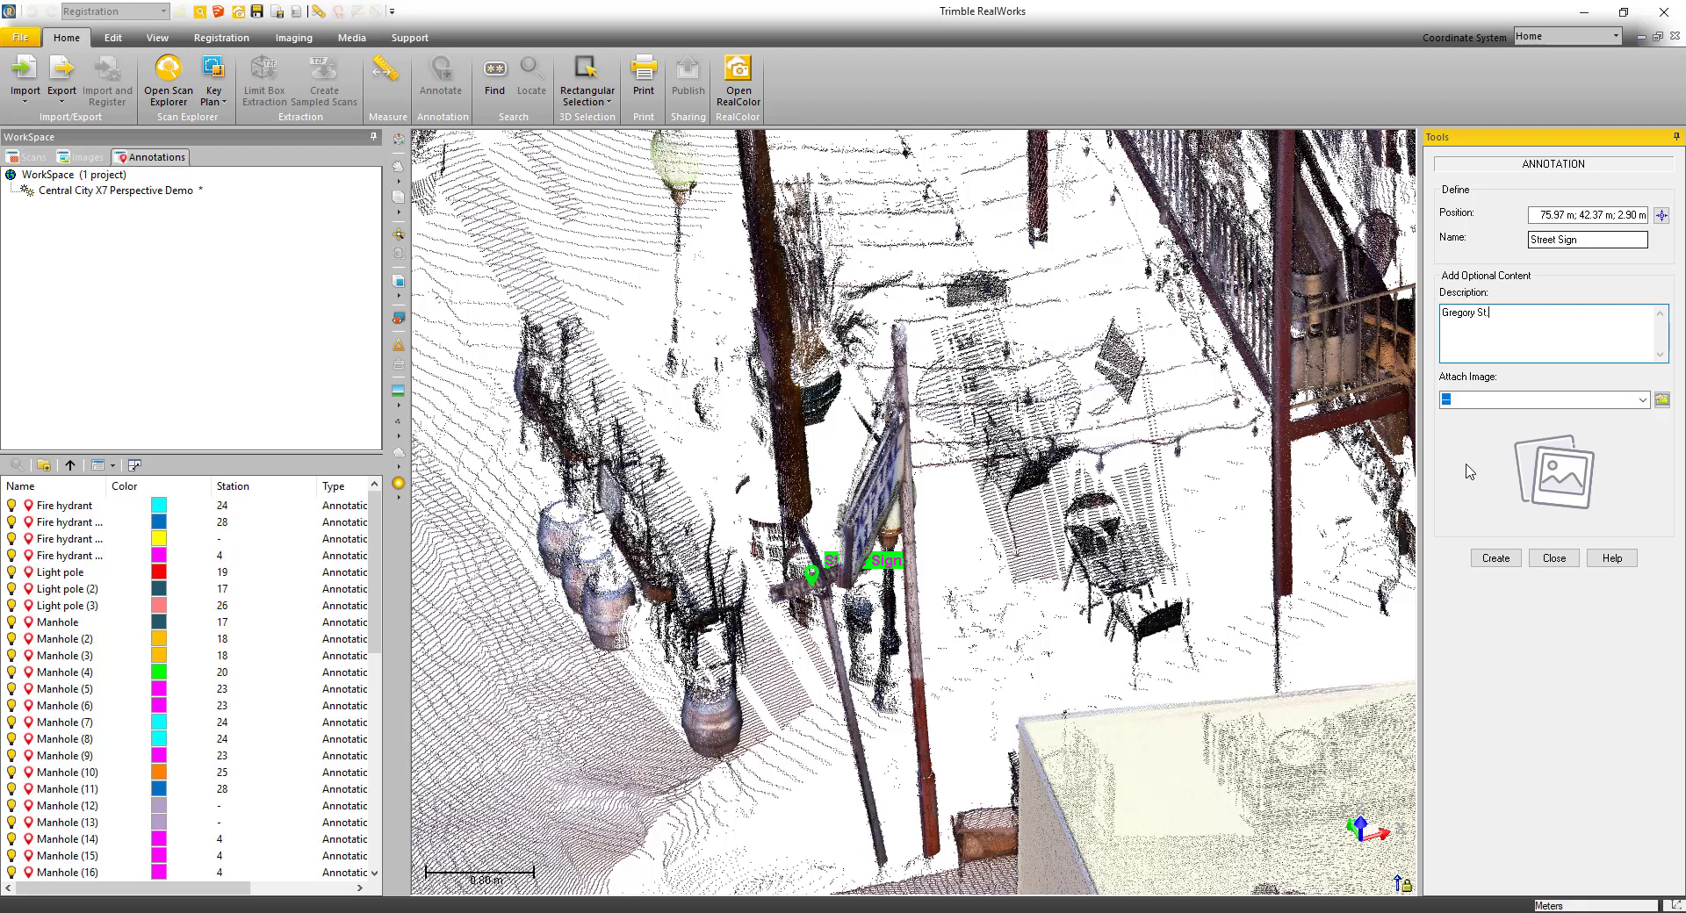
{"action": "left_click", "coordinate": [1642, 400]}
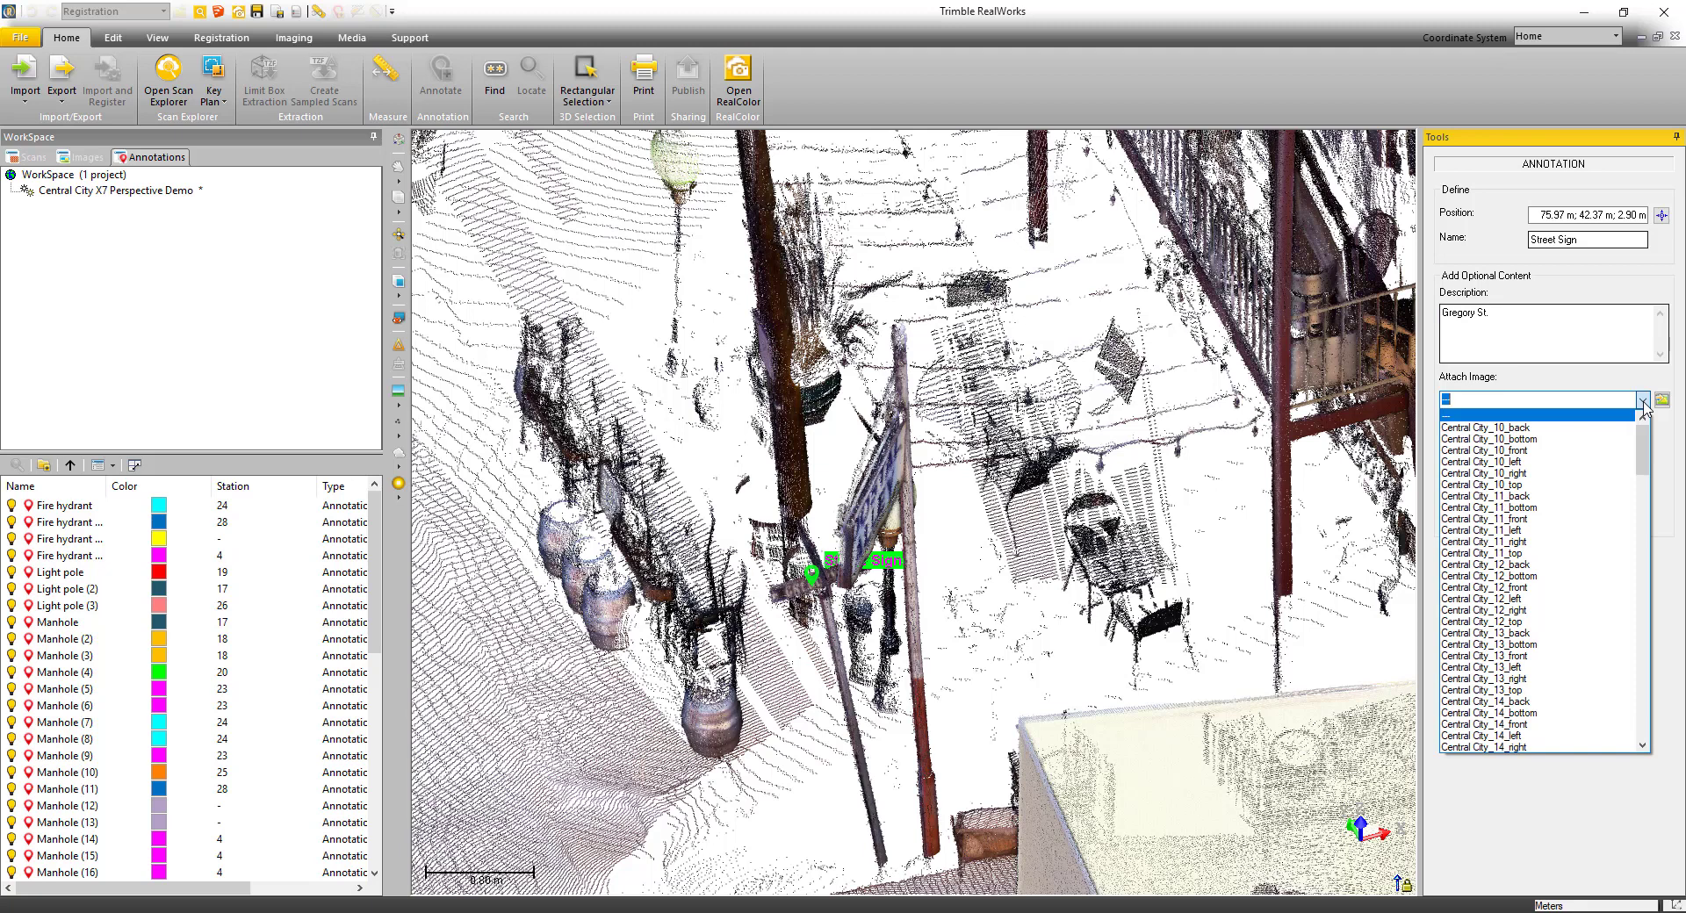
{"action": "left_click", "coordinate": [1642, 402]}
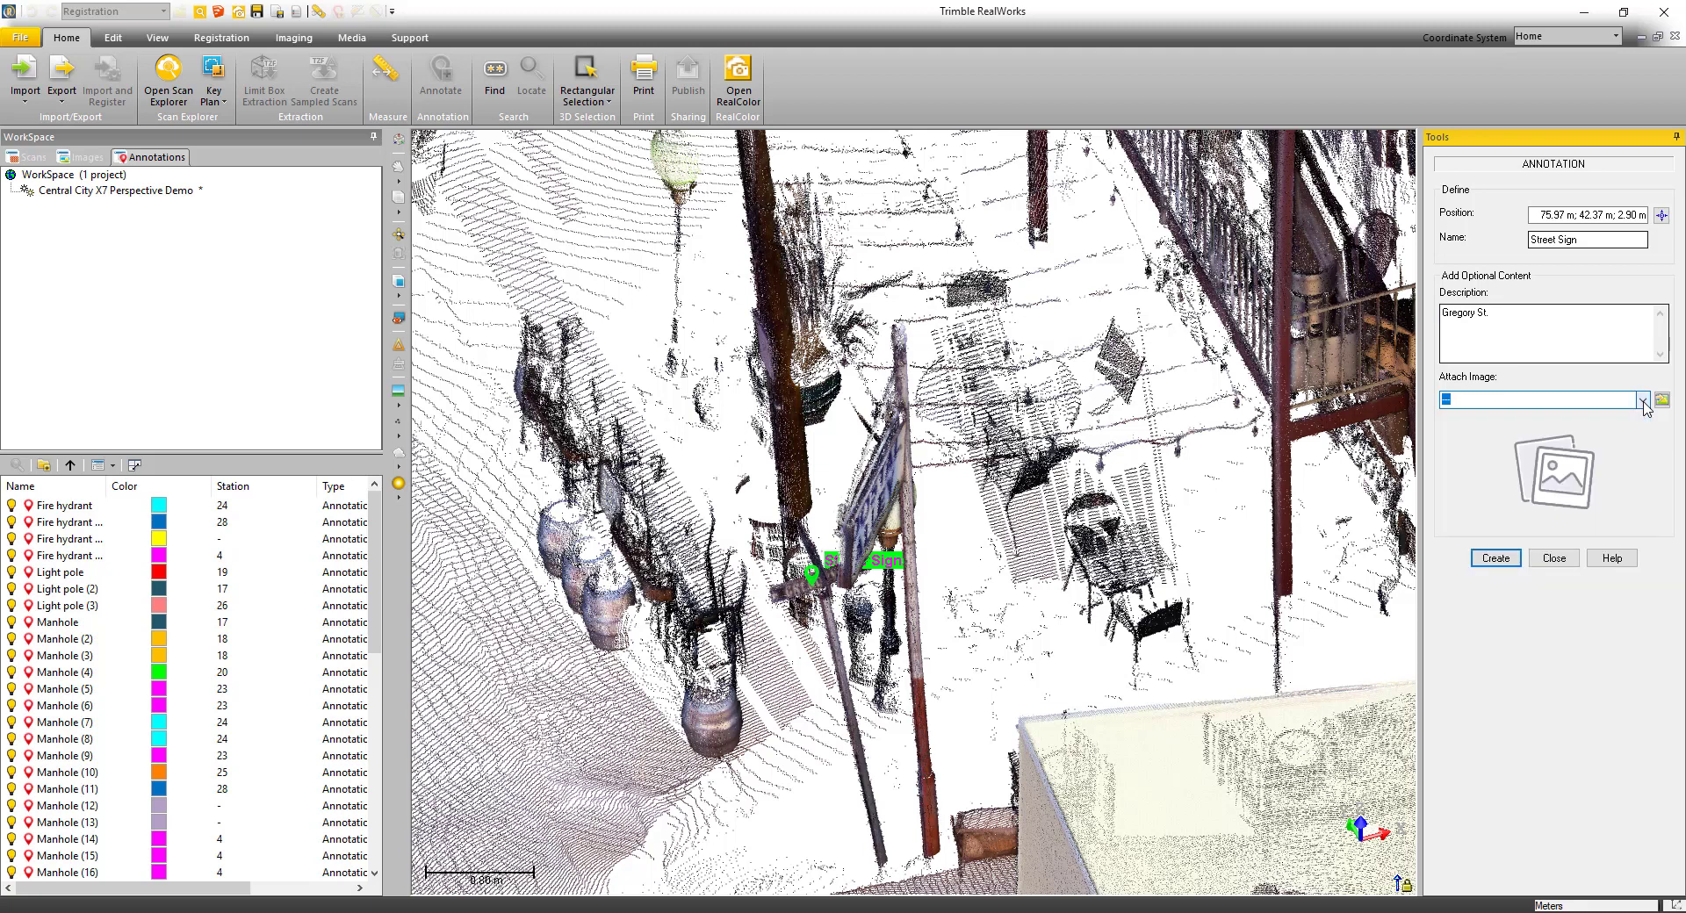
- Attach Gregory Street.jpg from the Central City Photos folder and create the annotation, ending the annotation command
{"action": "left_click", "coordinate": [1661, 400]}
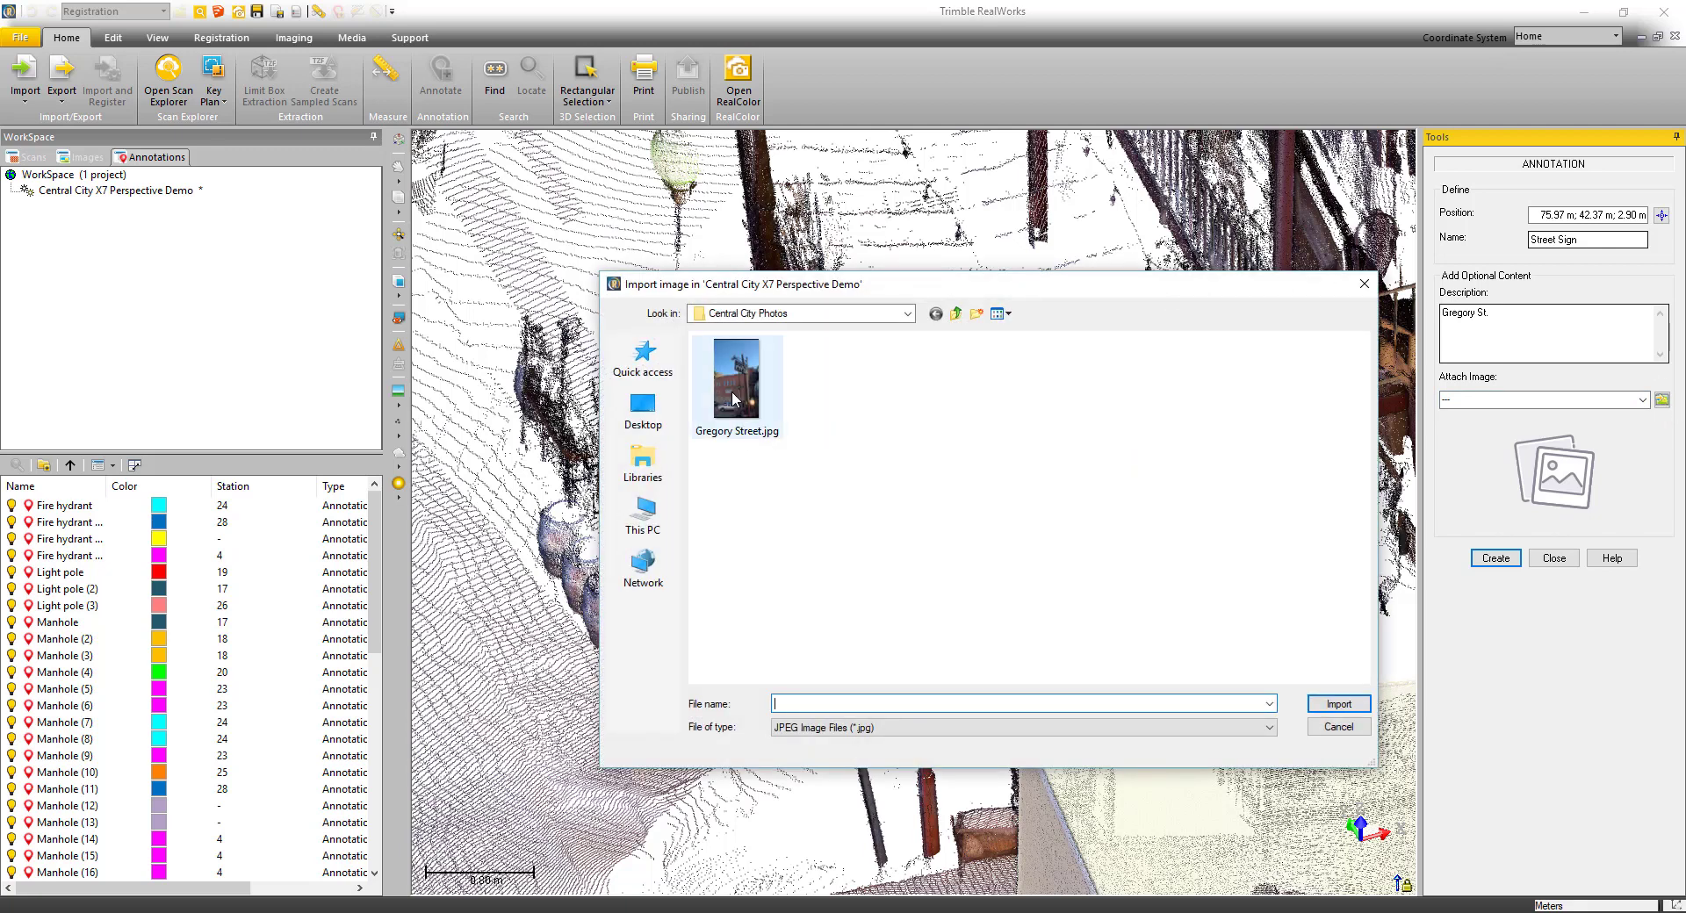
{"action": "left_click", "coordinate": [1333, 704]}
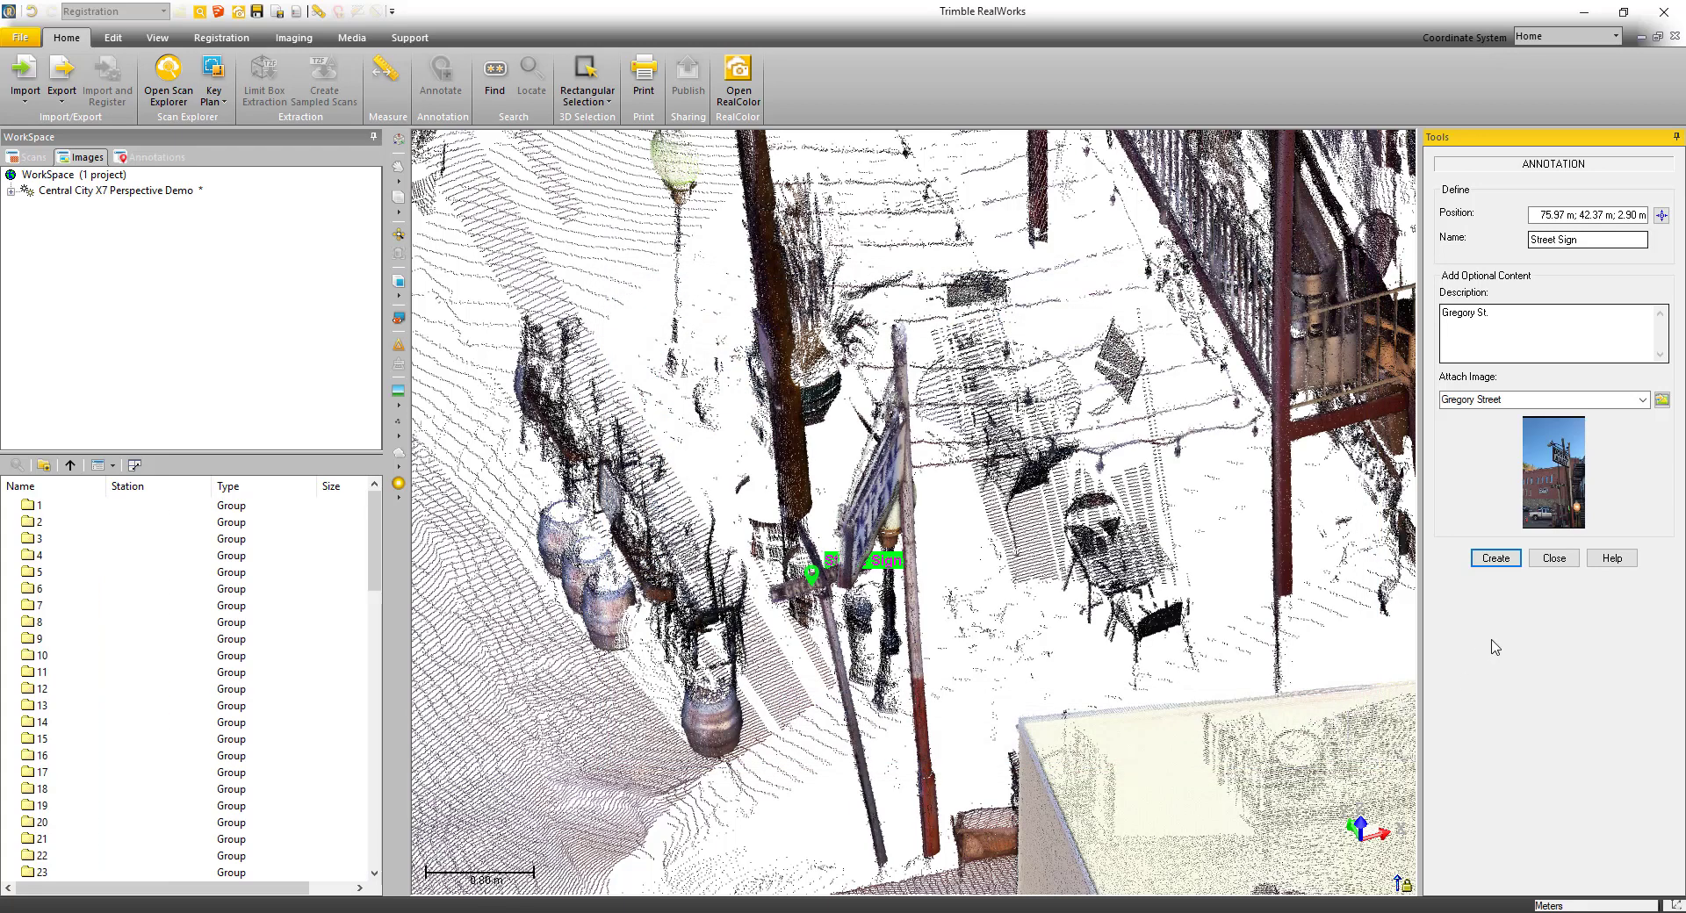
{"action": "left_click", "coordinate": [1495, 560]}
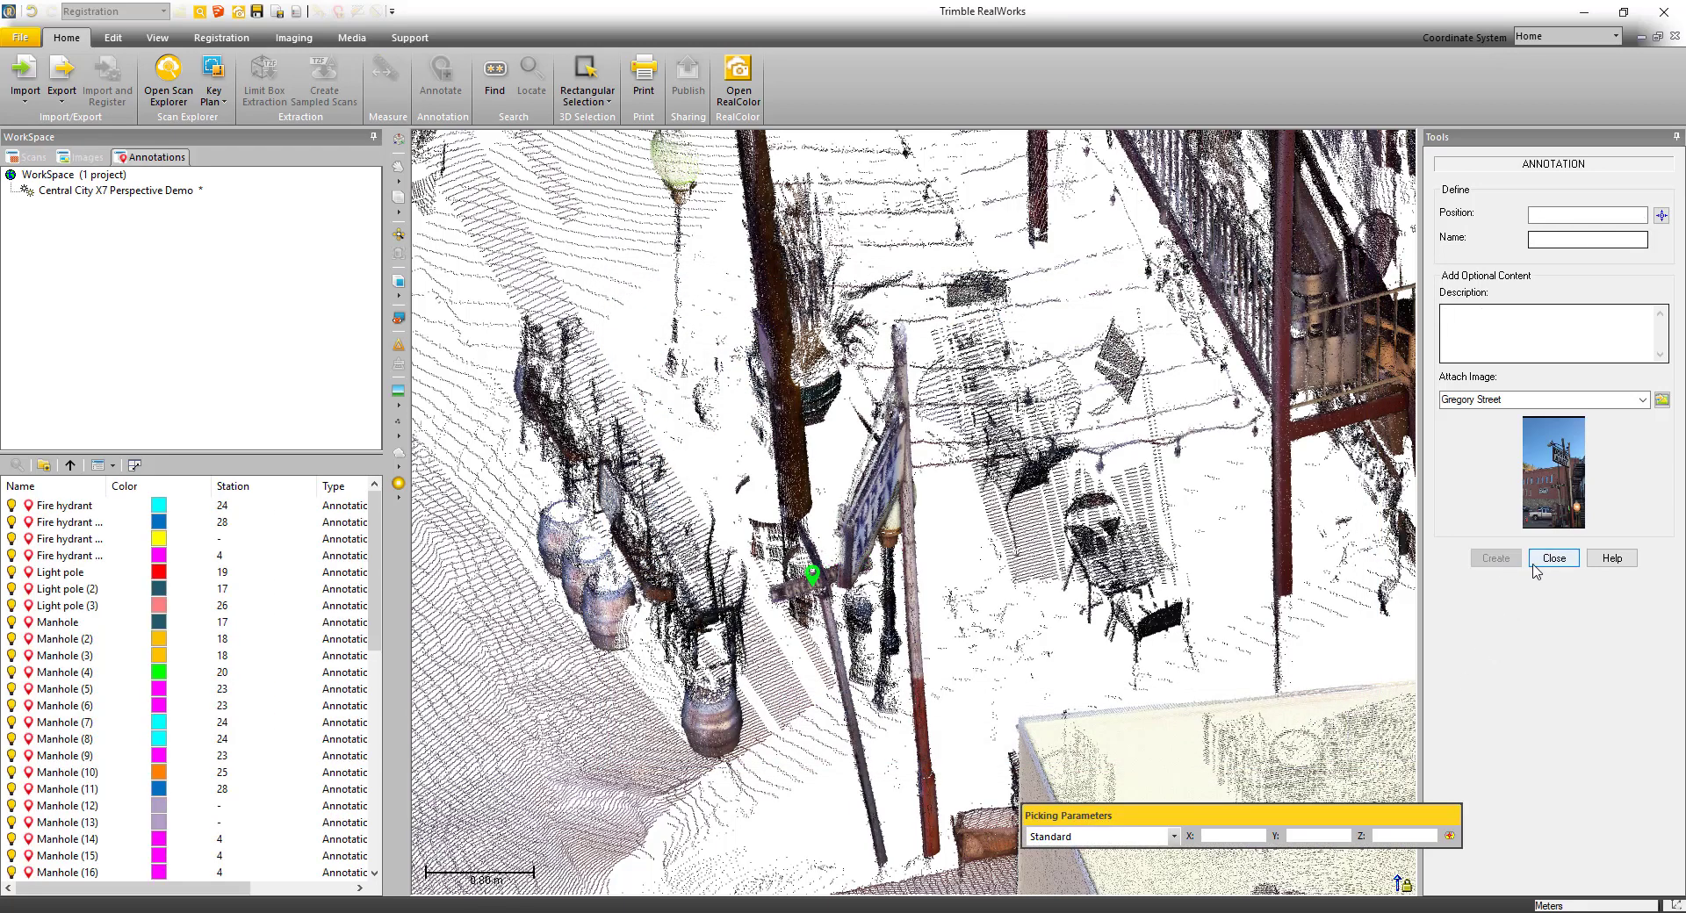
{"action": "left_click", "coordinate": [1538, 562]}
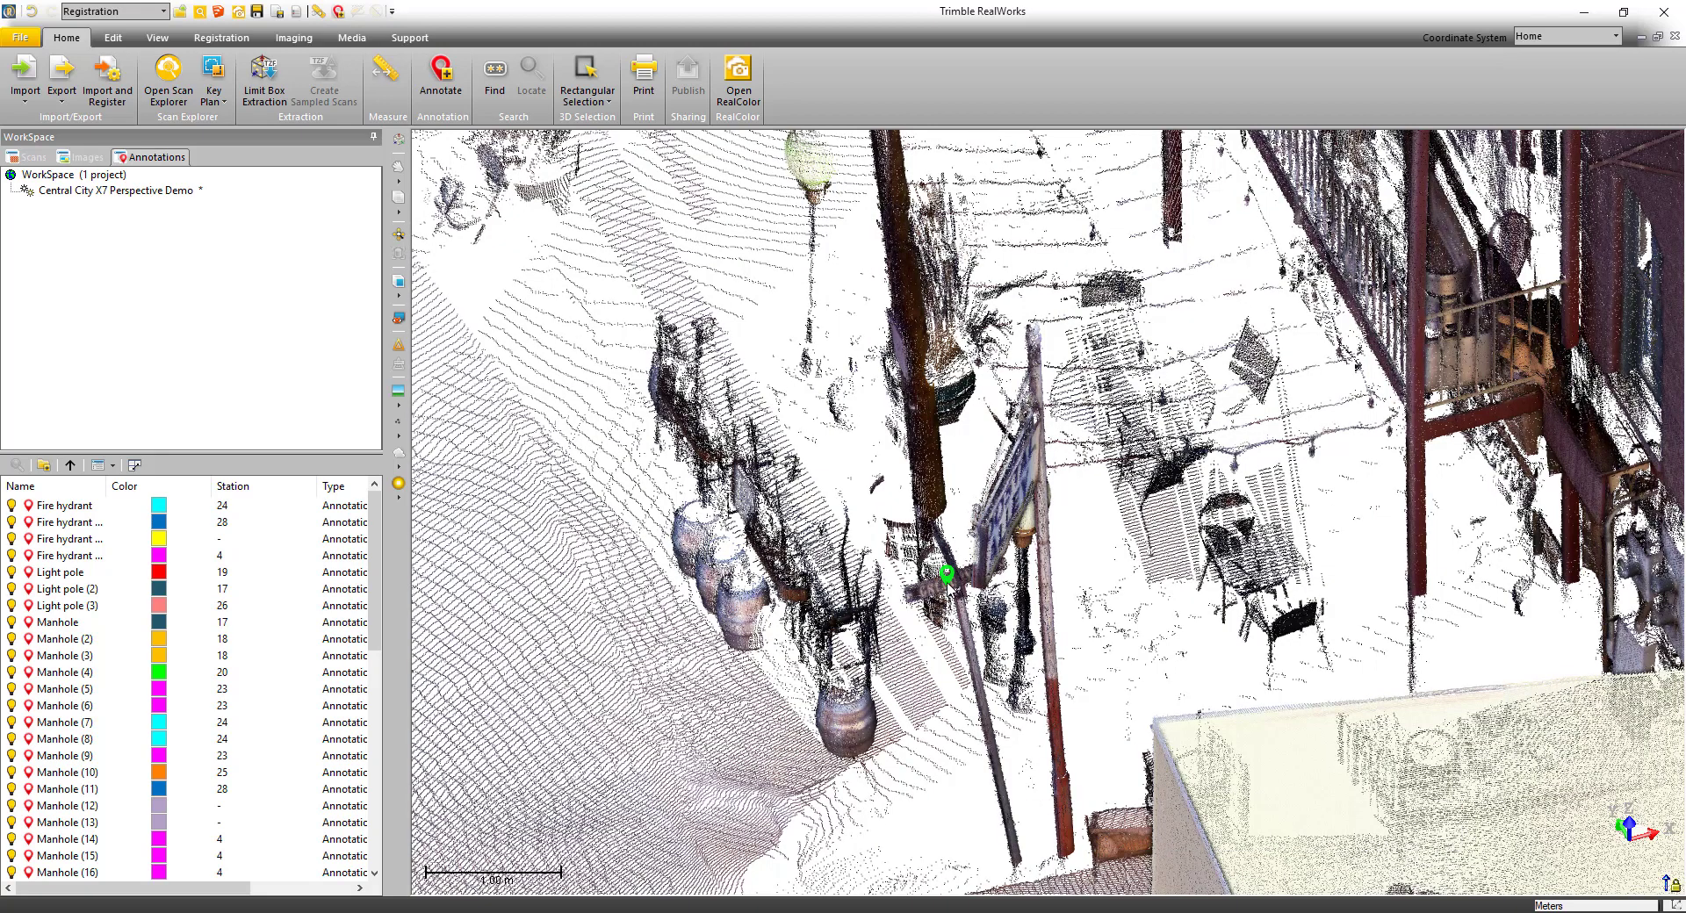
- Select the new Gregory St. sign annotation, locate it in the annotation list, and show its full content in a callout away from the pin
{"action": "left_click", "coordinate": [947, 573]}
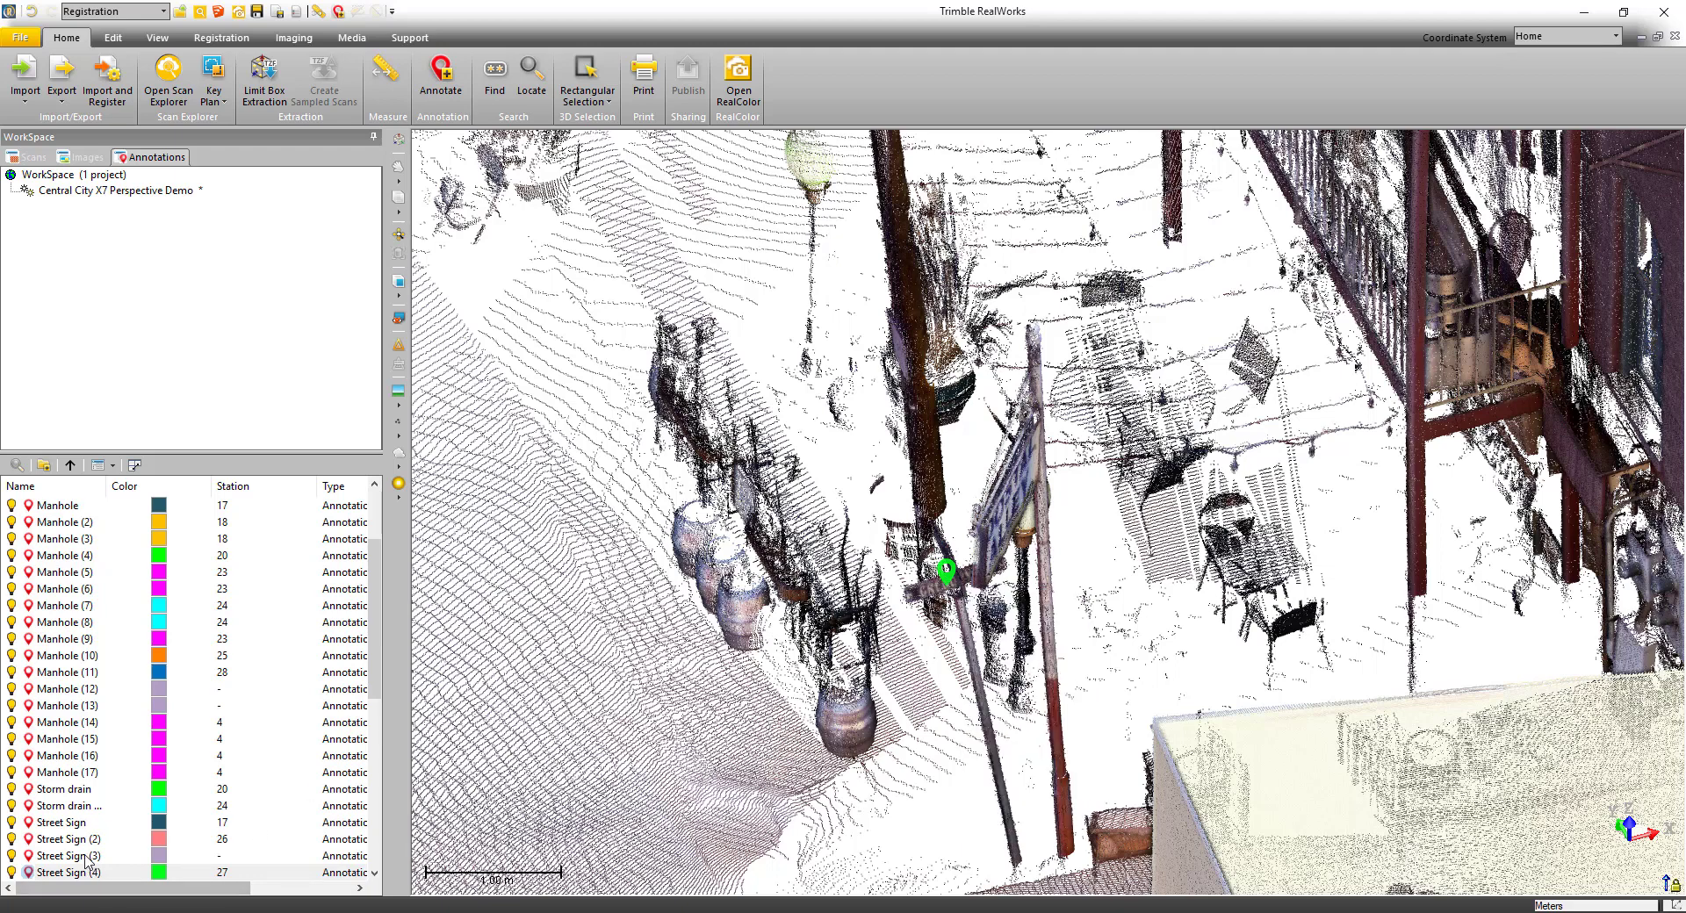
{"action": "scroll", "coordinate": [83, 850], "scroll_direction": "down", "scroll_amount": 1}
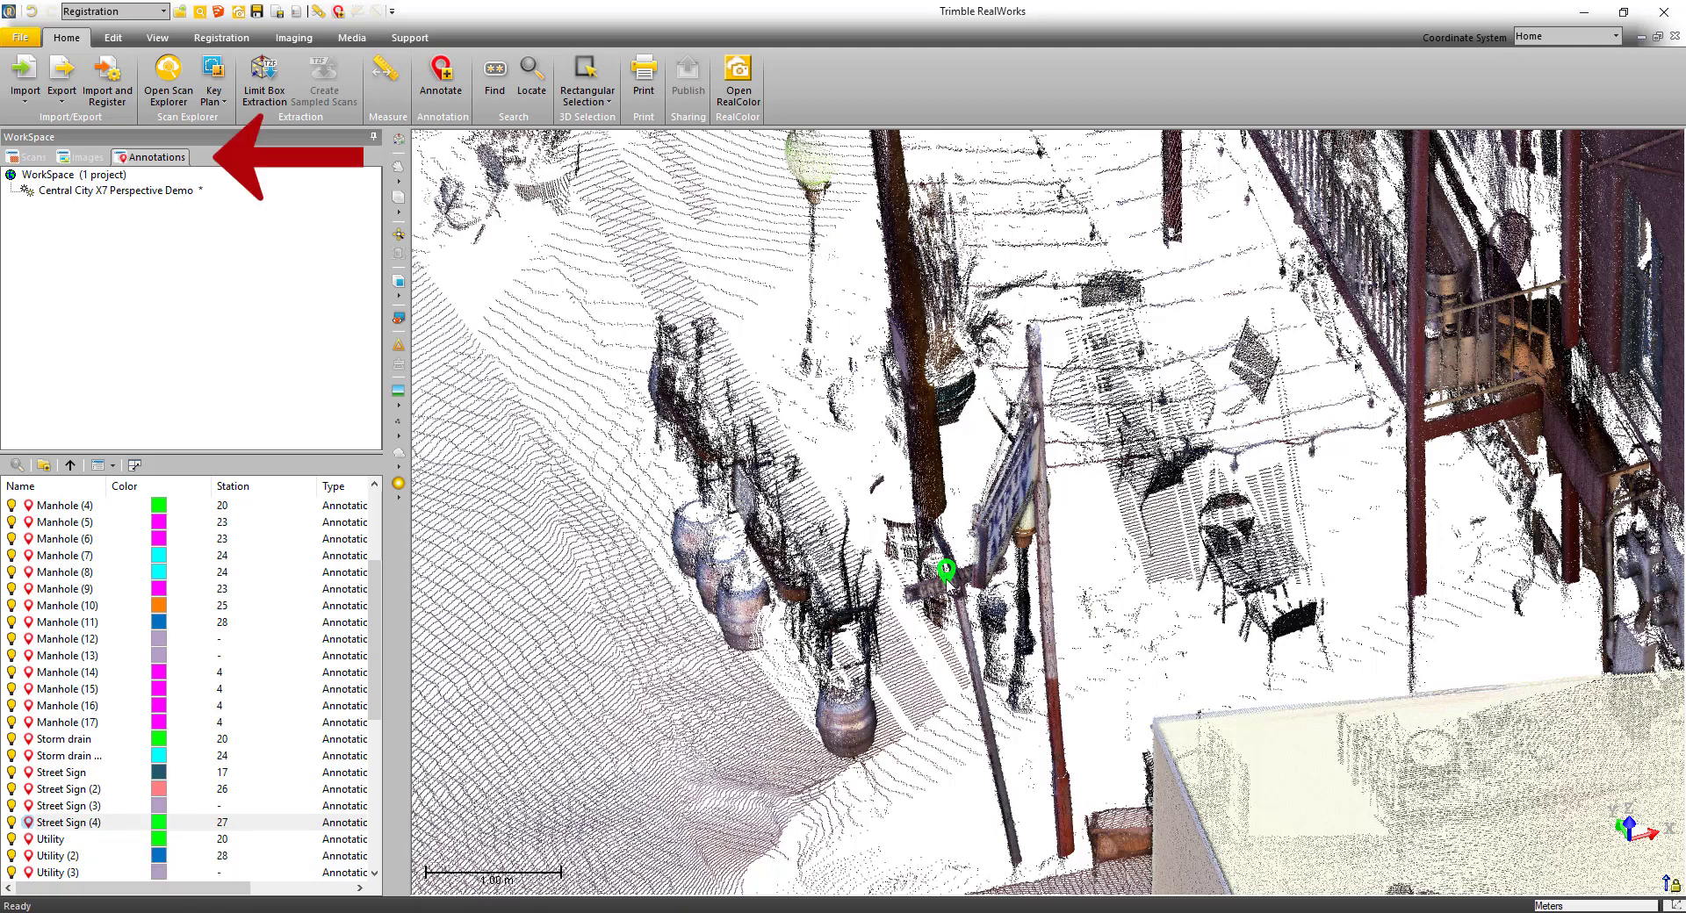
{"action": "mouse_move", "coordinate": [946, 569]}
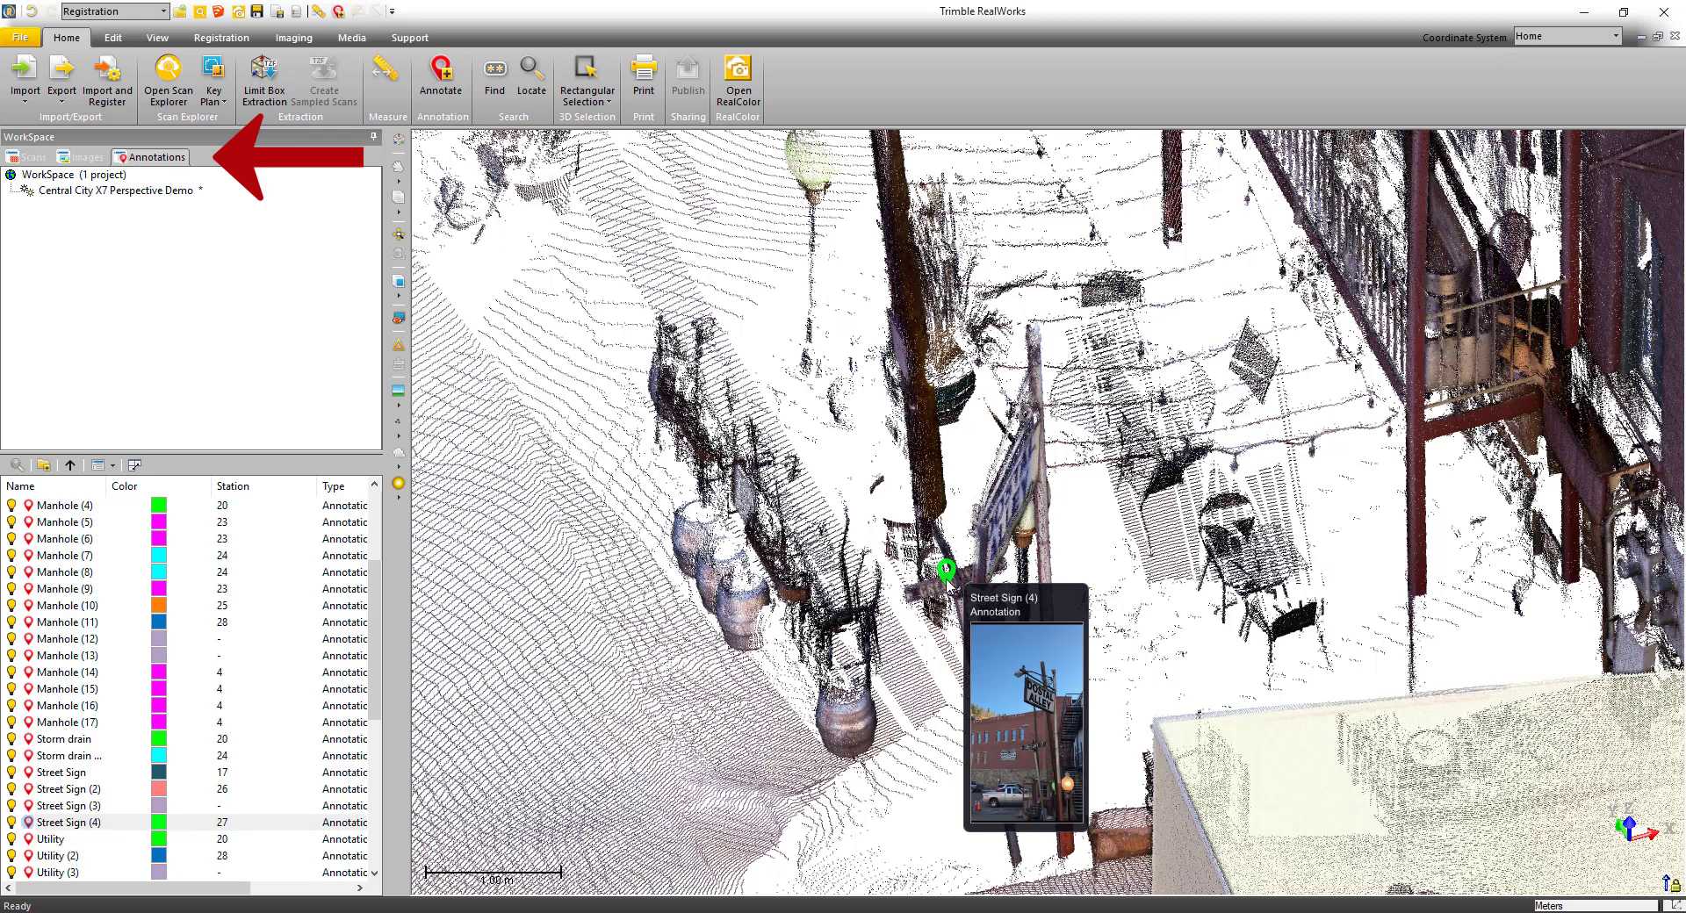
{"action": "right_click", "coordinate": [947, 575]}
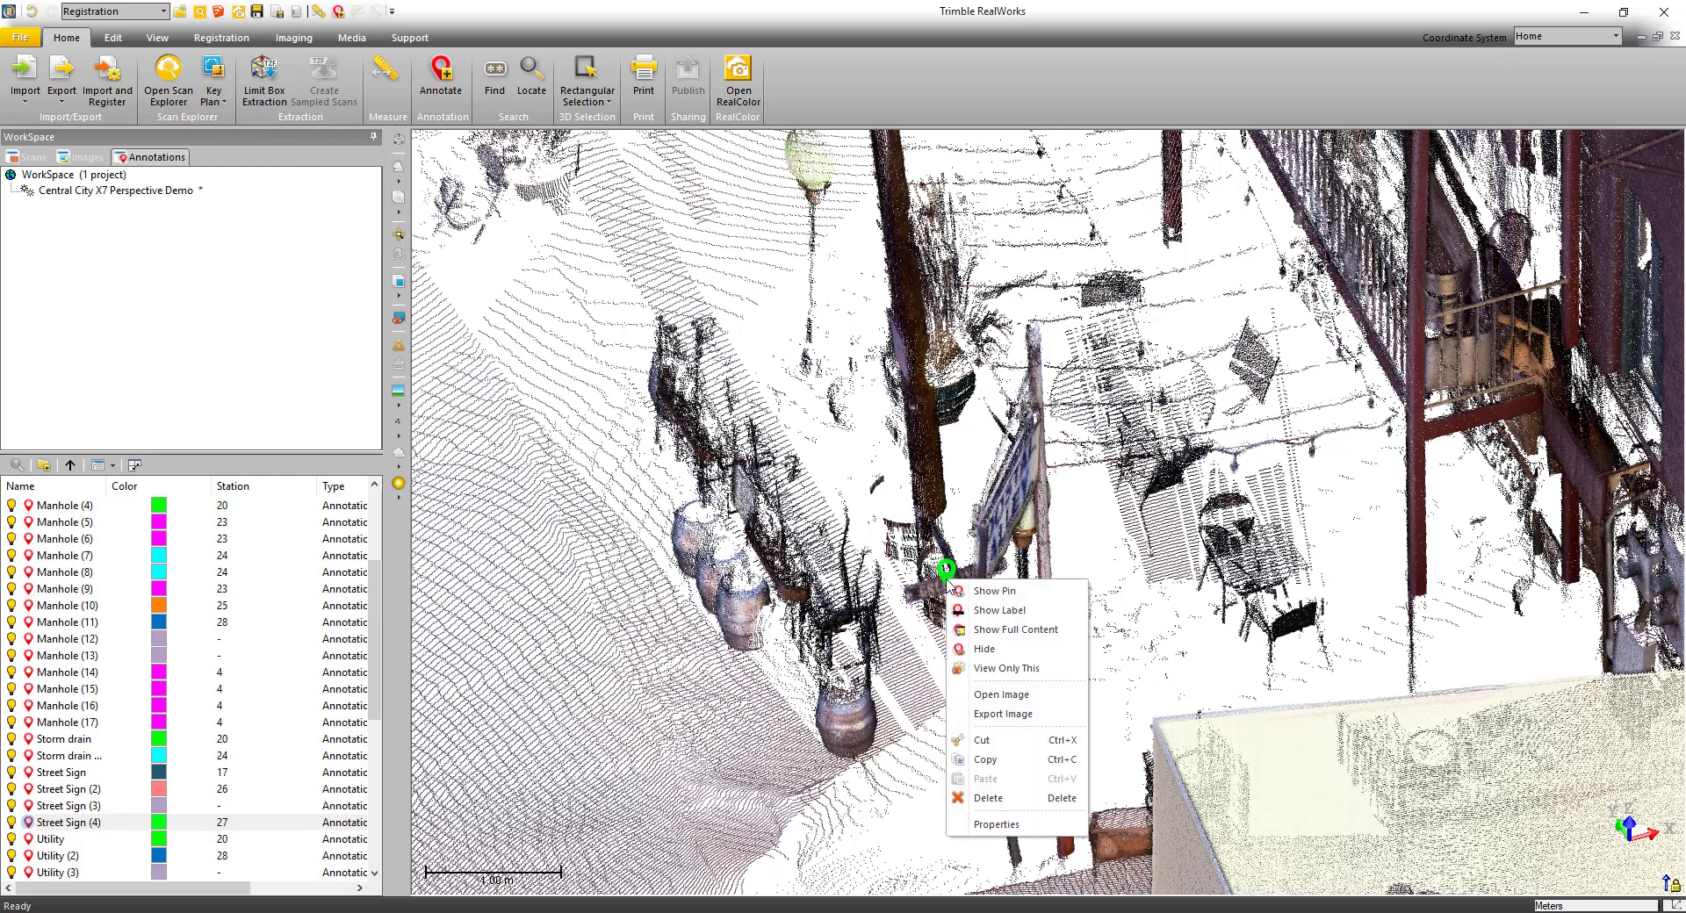
{"action": "left_click", "coordinate": [1017, 629]}
{"action": "mouse_move", "coordinate": [1023, 572]}
{"action": "left_mouse_down"}
{"action": "mouse_move", "coordinate": [1194, 555]}
{"action": "mouse_move", "coordinate": [1382, 259]}
{"action": "left_mouse_up"}
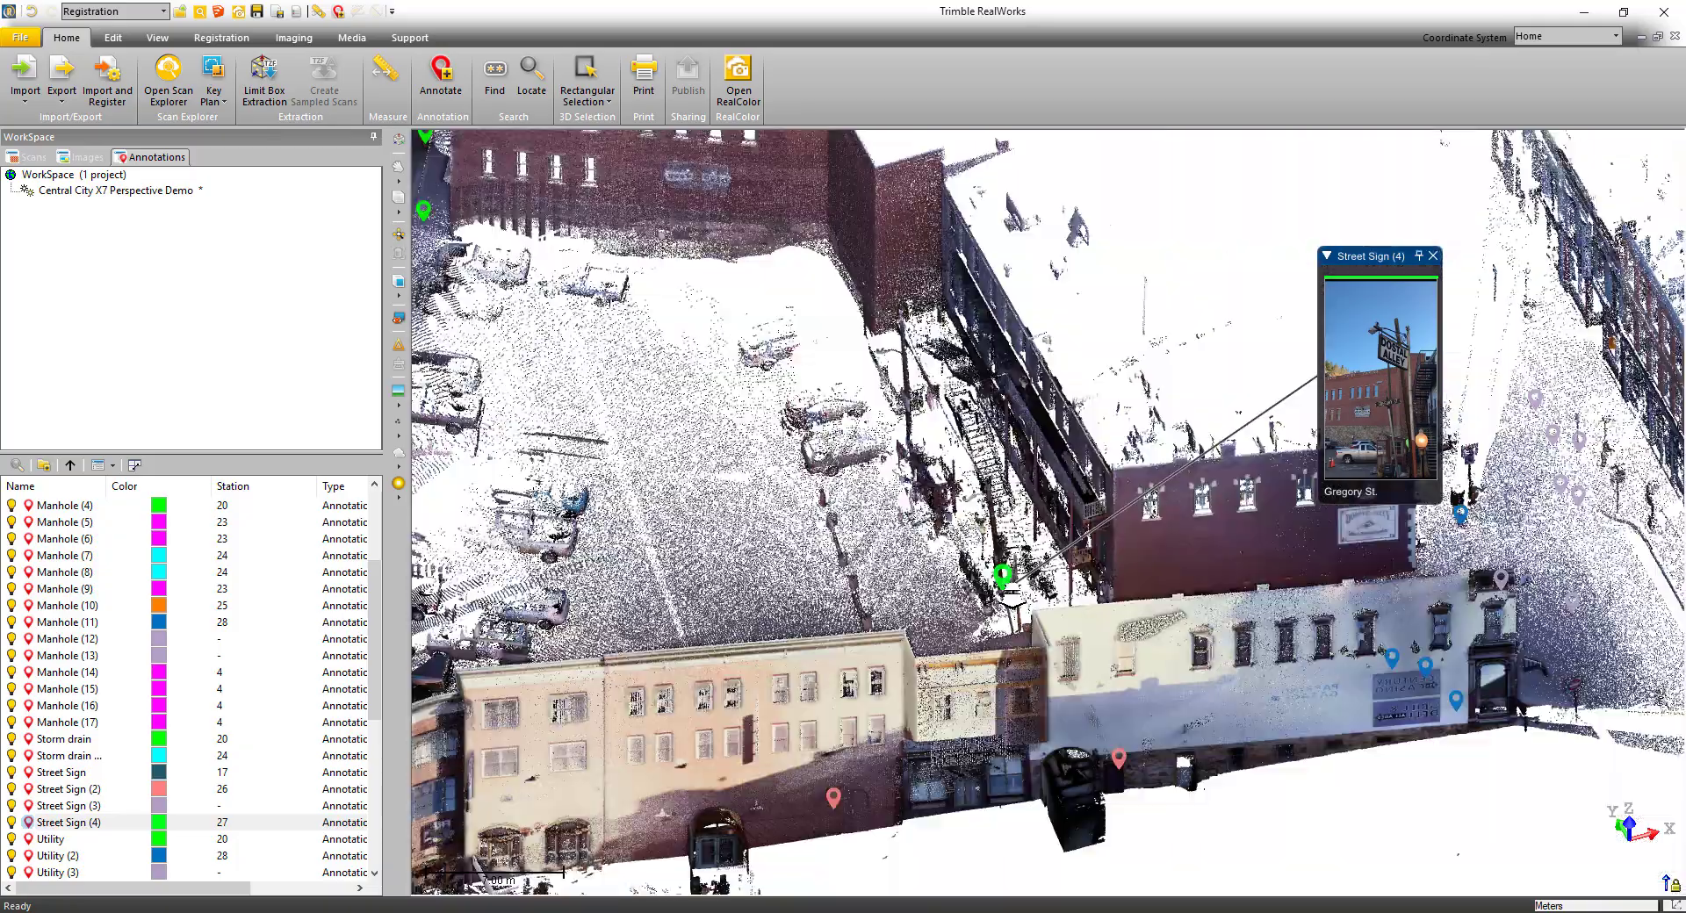
{"action": "scroll", "coordinate": [1013, 594], "scroll_direction": "down", "scroll_amount": 4}
{"action": "left_click_drag", "start_coordinate": [965, 625], "coordinate": [1273, 590]}
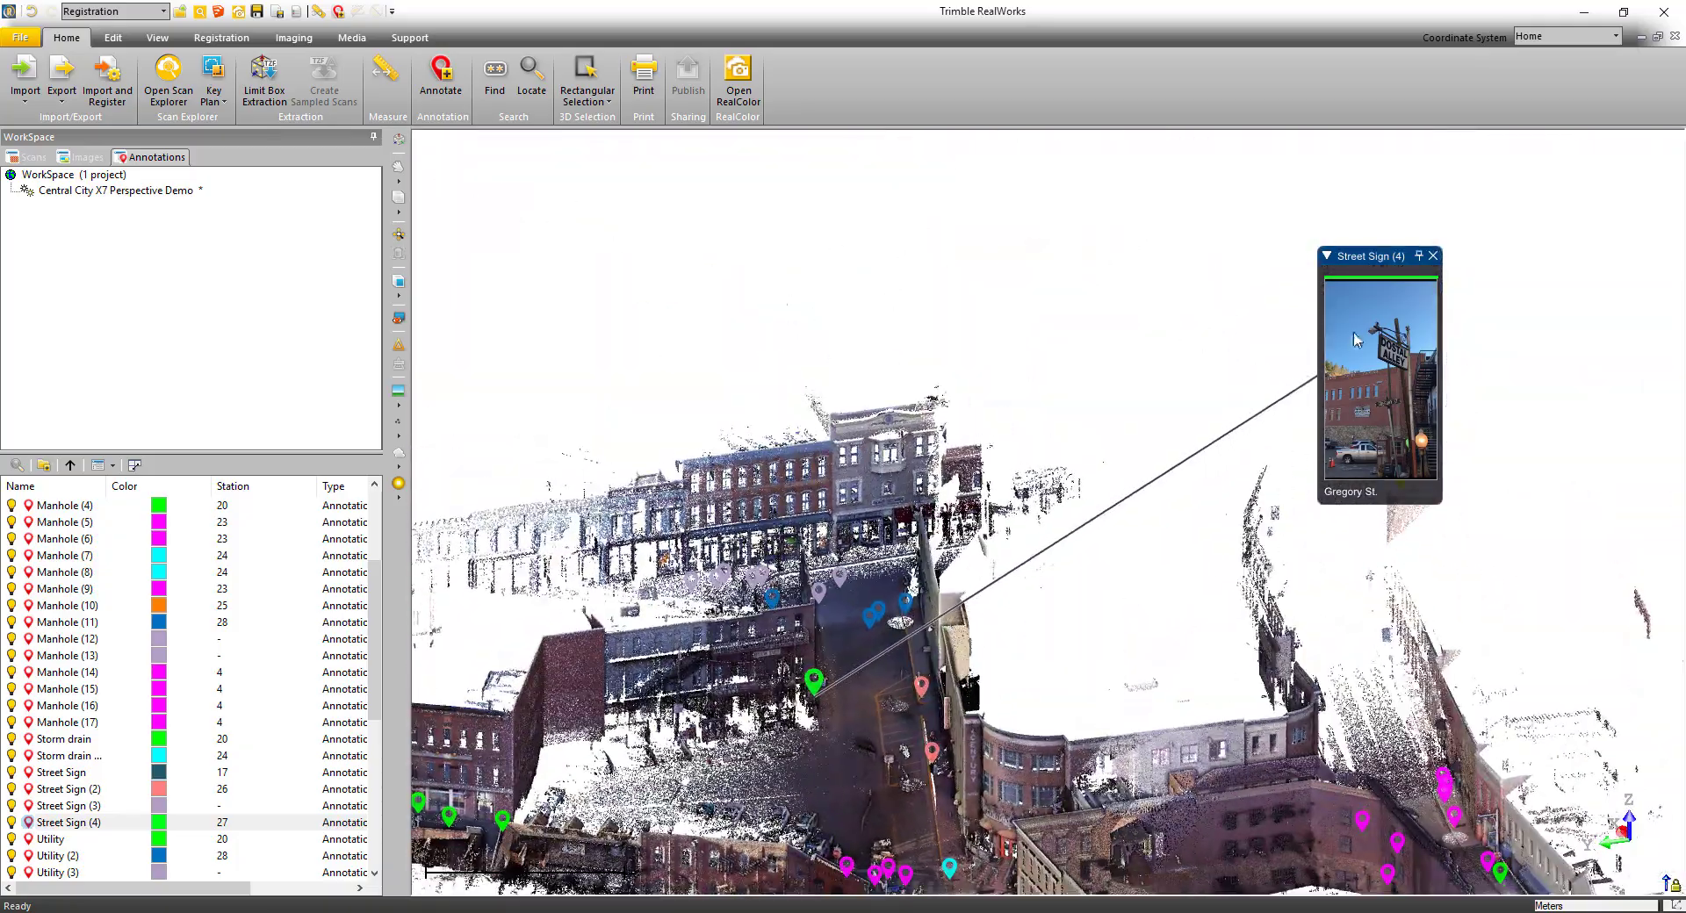
{"action": "left_click_drag", "start_coordinate": [1404, 300], "coordinate": [1282, 257]}
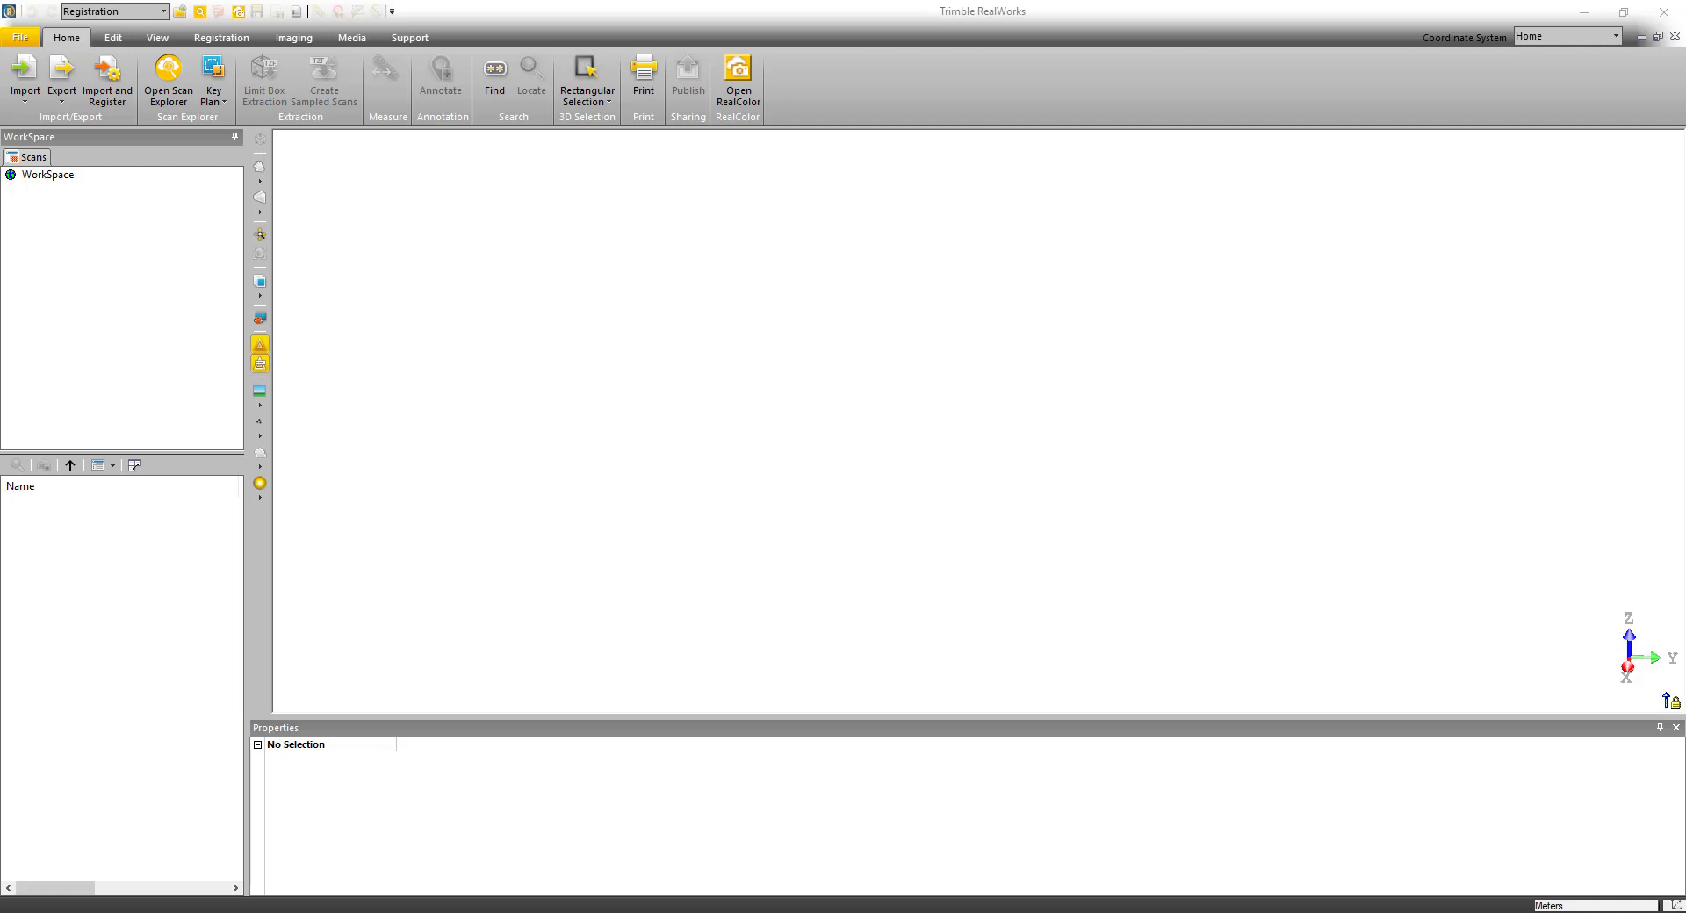
- Import TrimblePhaseII_IFC_10.11.2017.ifc from the IFC Files folder on drive F: into the empty RealWorks workspace
{"action": "left_click", "coordinate": [229, 912]}
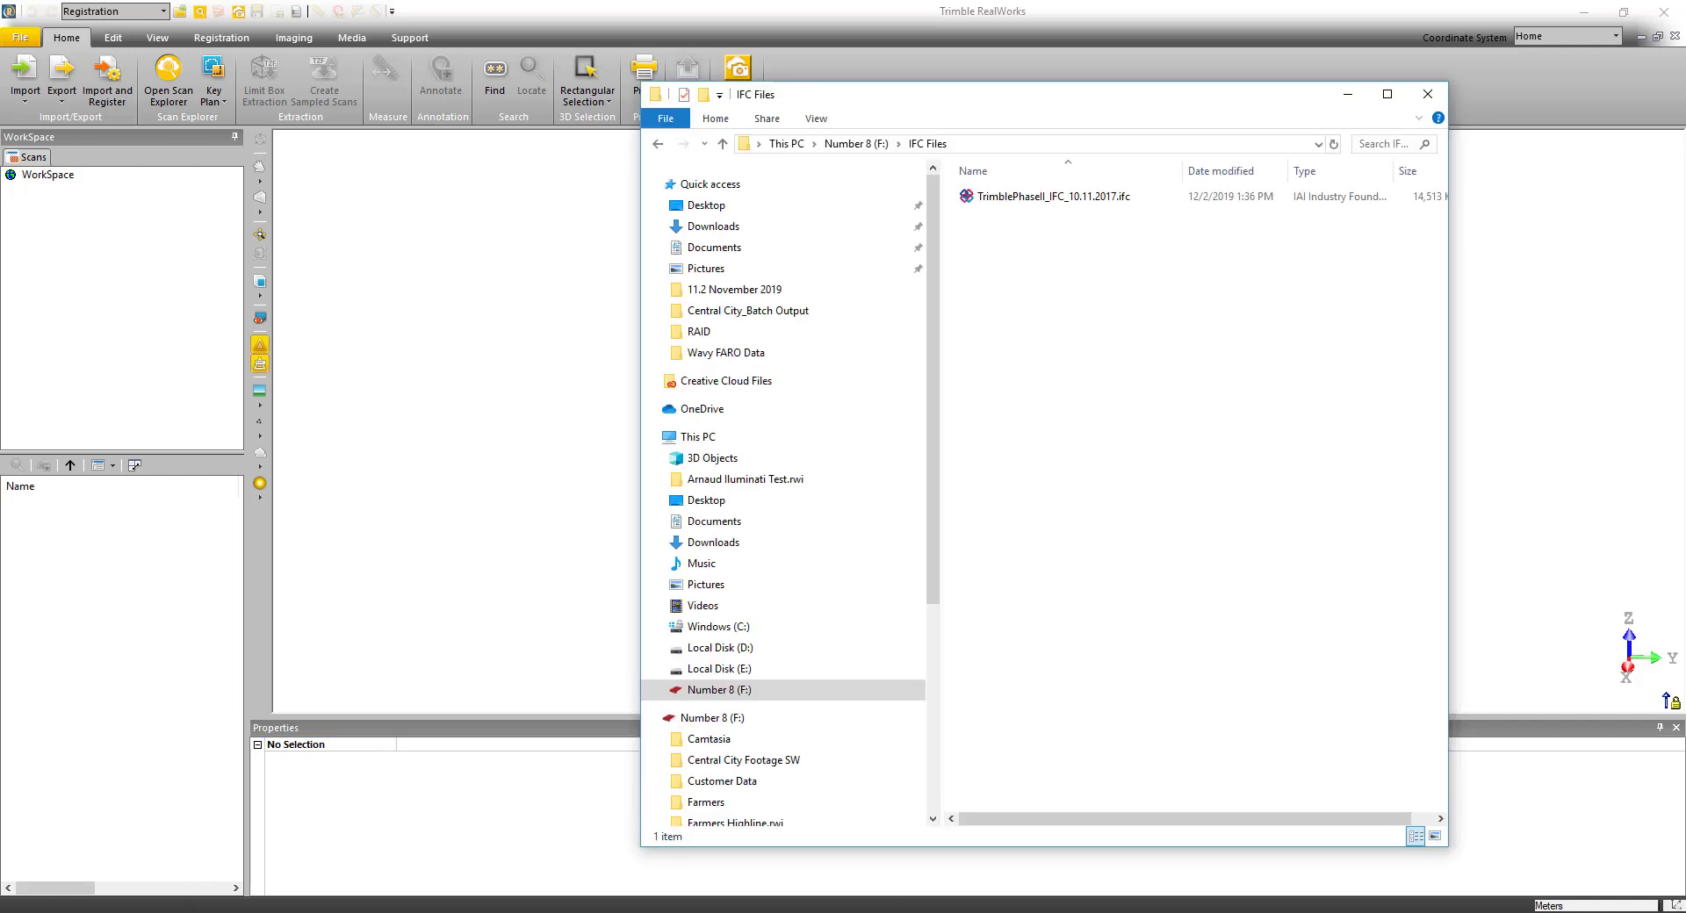
{"action": "left_click_drag", "start_coordinate": [1064, 209], "coordinate": [529, 365]}
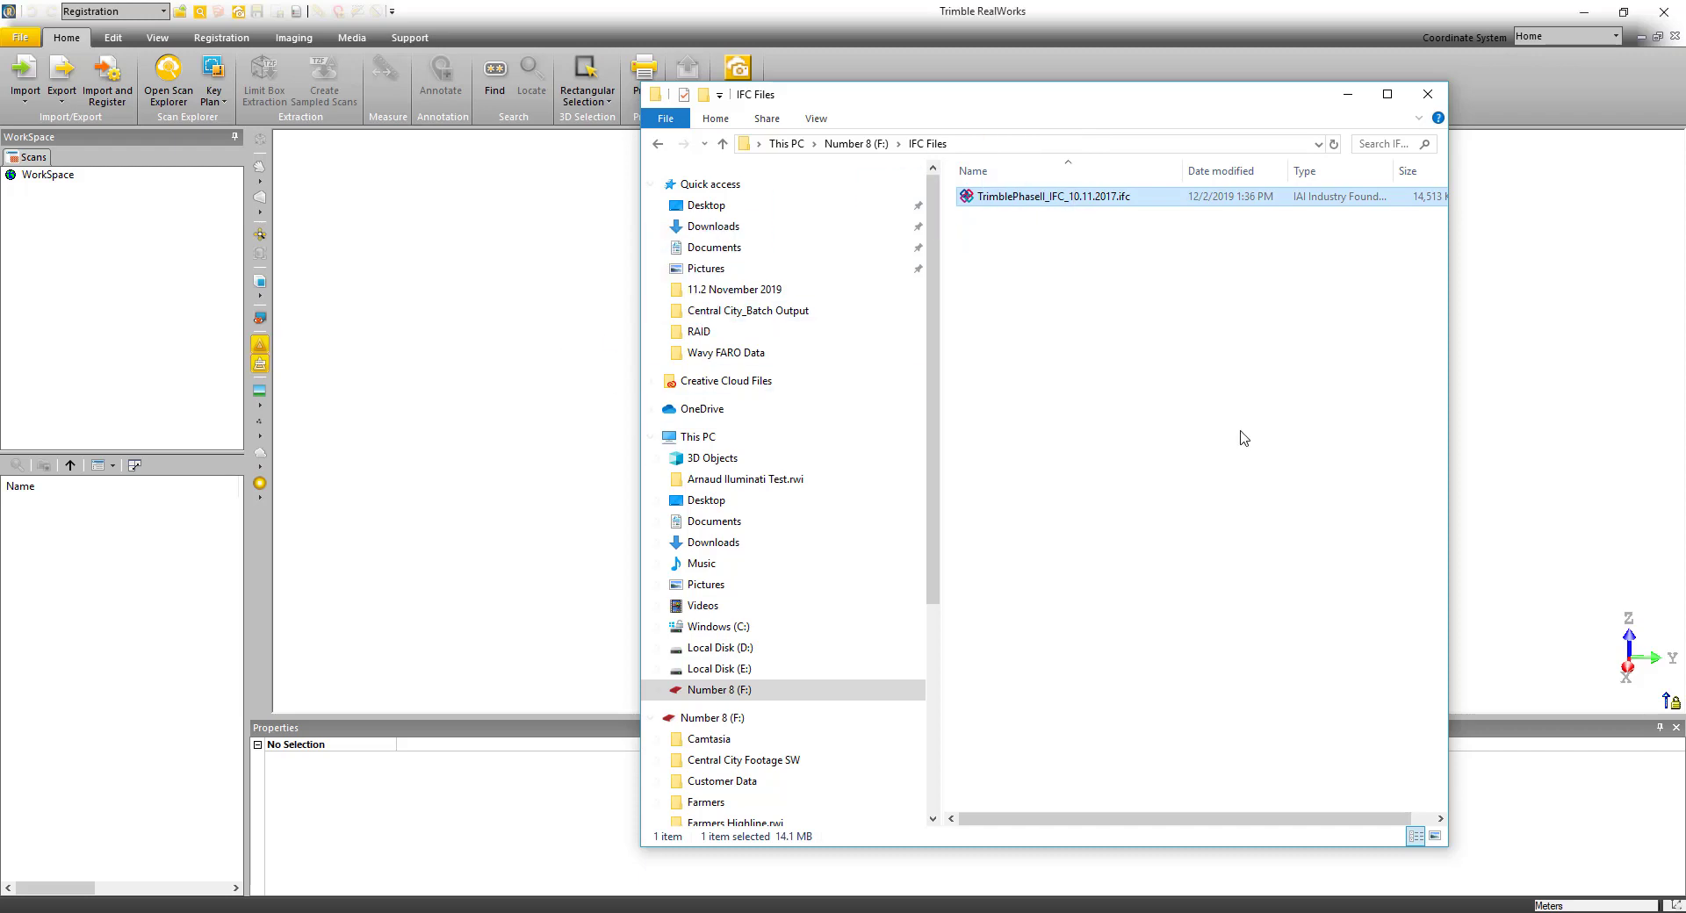
{"action": "left_click", "coordinate": [1348, 95]}
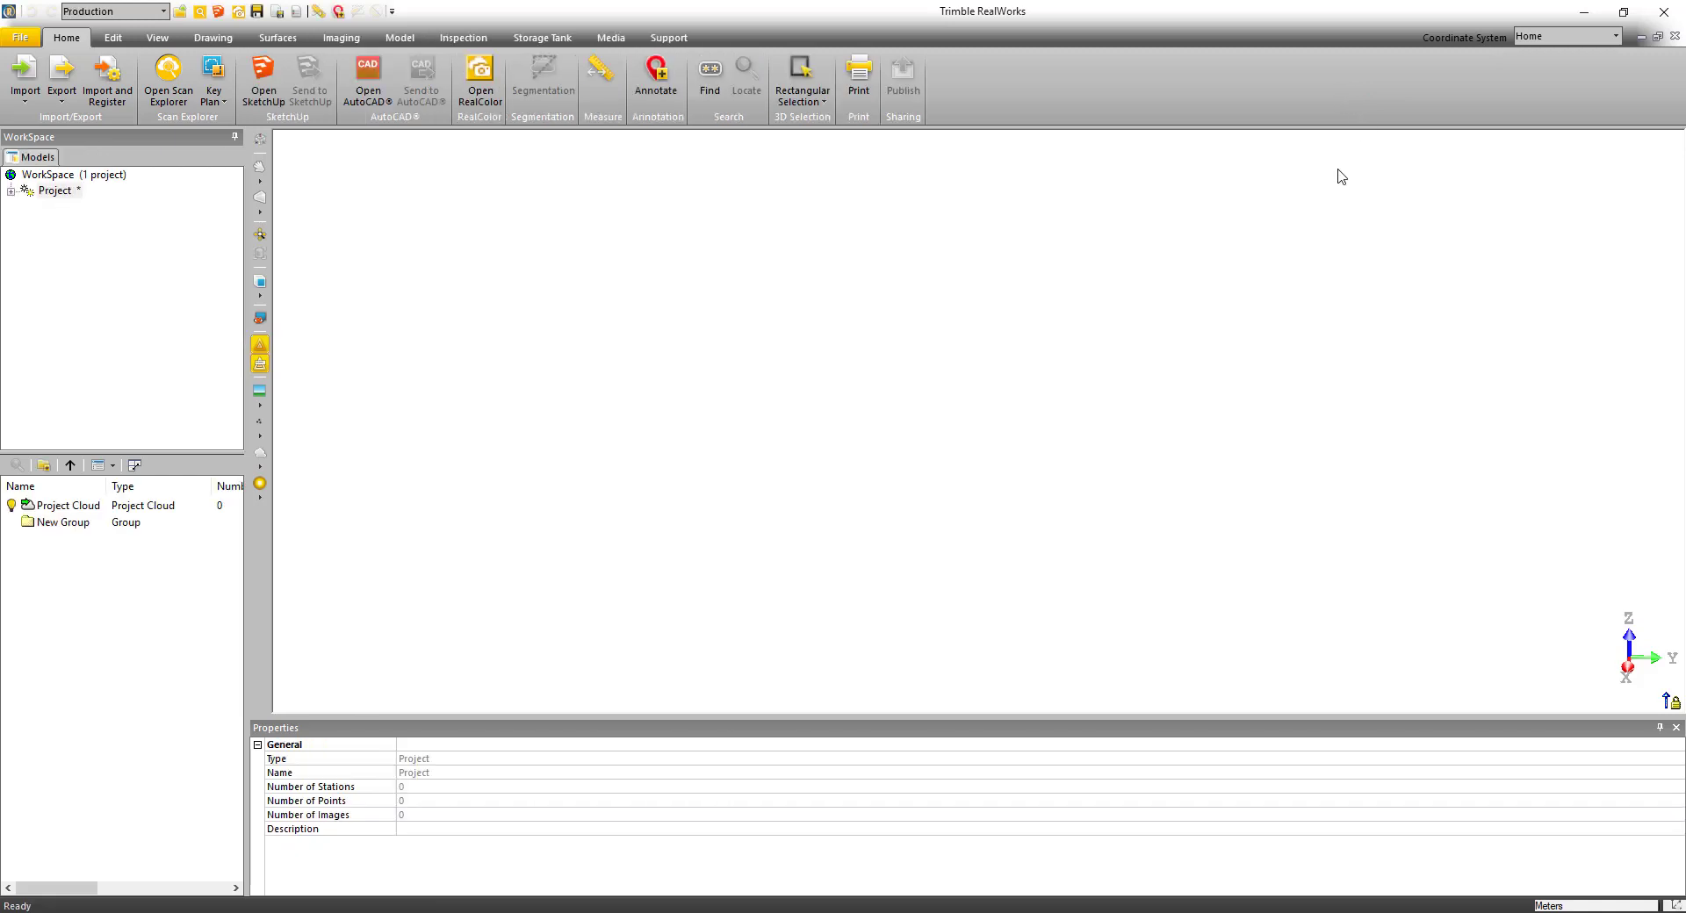
- Open the imported New Group, turn on the display of all its meshes at once, and clear the selection
{"action": "double_click", "coordinate": [63, 525]}
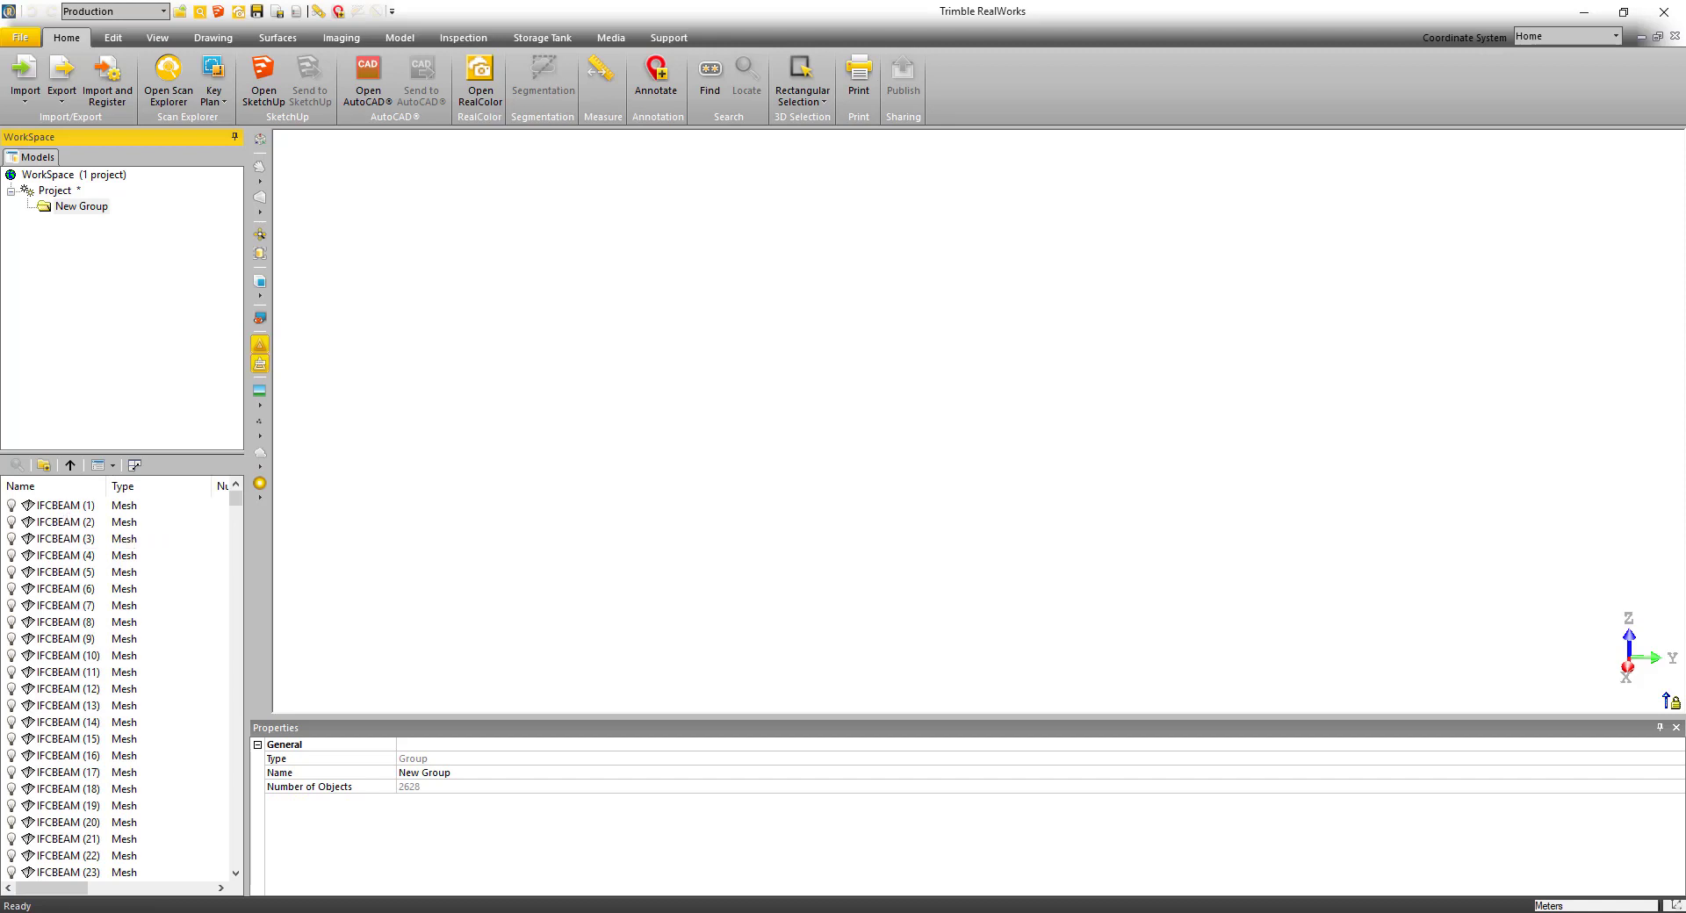
{"action": "left_click", "coordinate": [75, 507]}
{"action": "key", "text": "ctrl+a"}
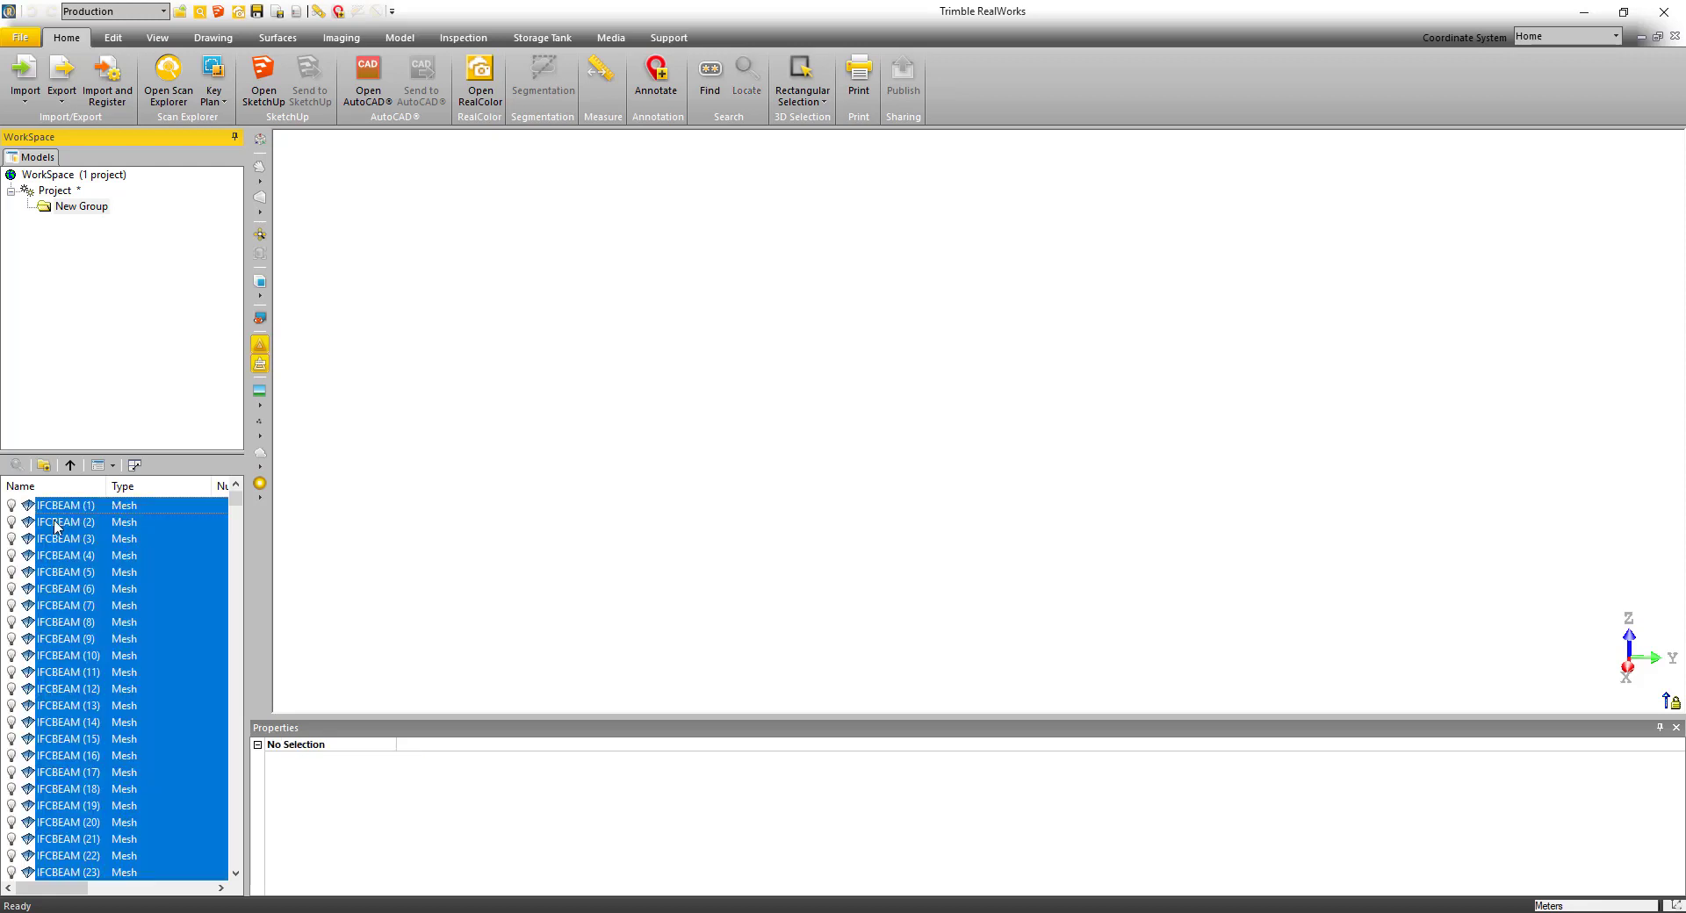
{"action": "left_click", "coordinate": [11, 507]}
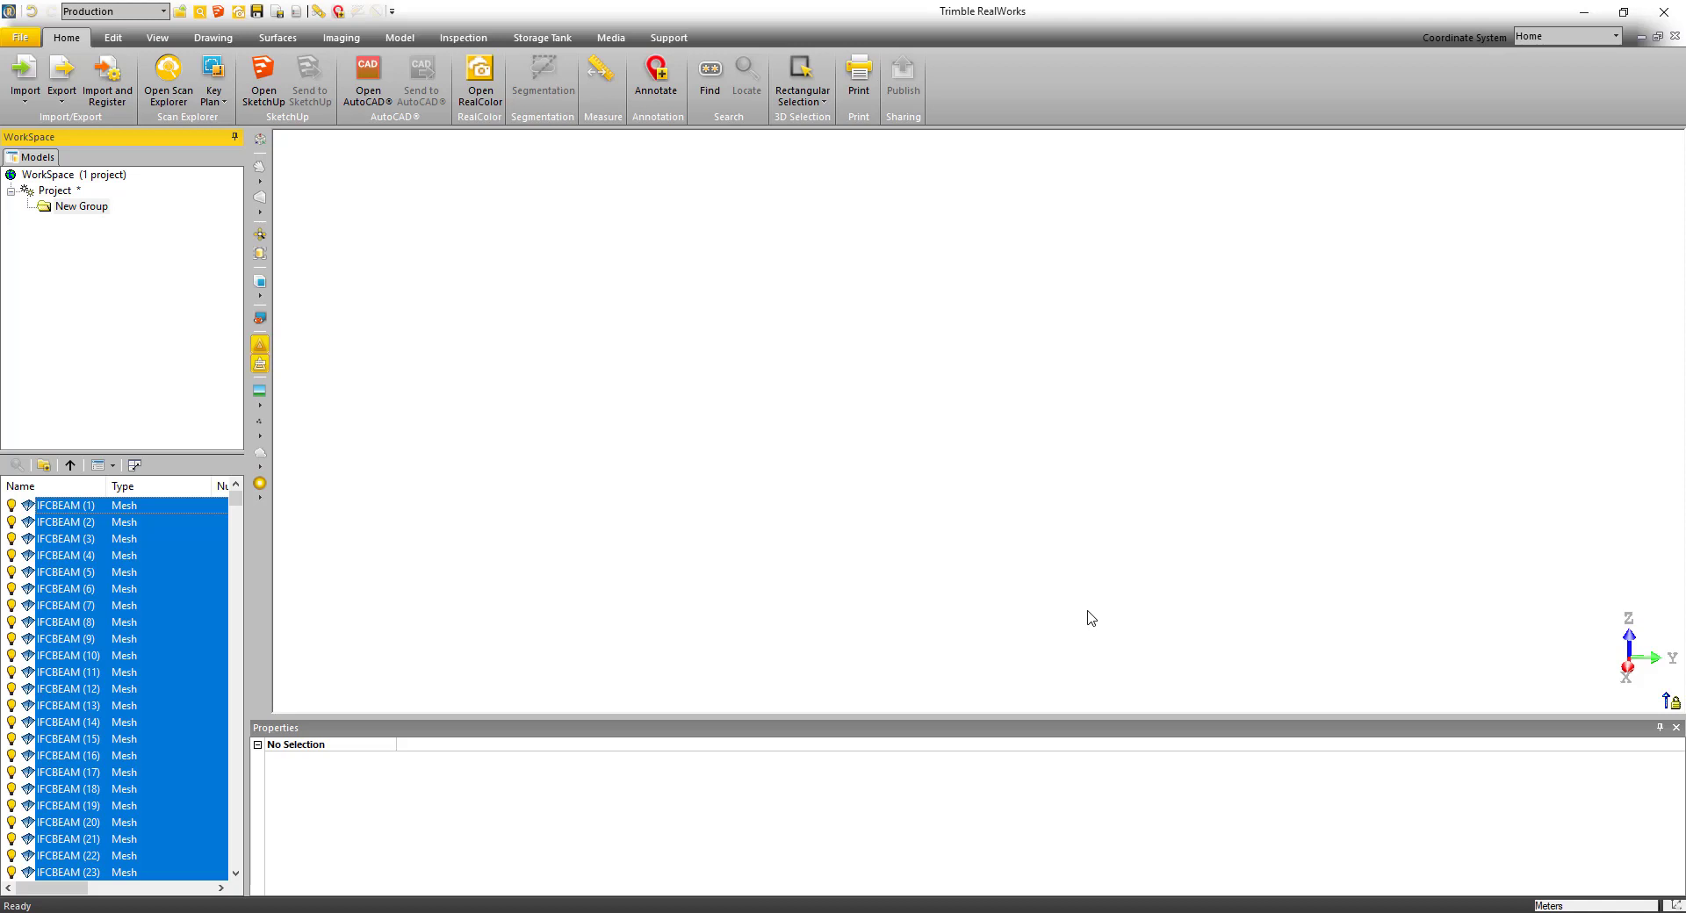
{"action": "left_click", "coordinate": [992, 466]}
- Examine the imported building model from several sides, including its beams and slabs up close and the whole structure
{"action": "scroll", "coordinate": [1007, 402], "scroll_direction": "up", "scroll_amount": 10}
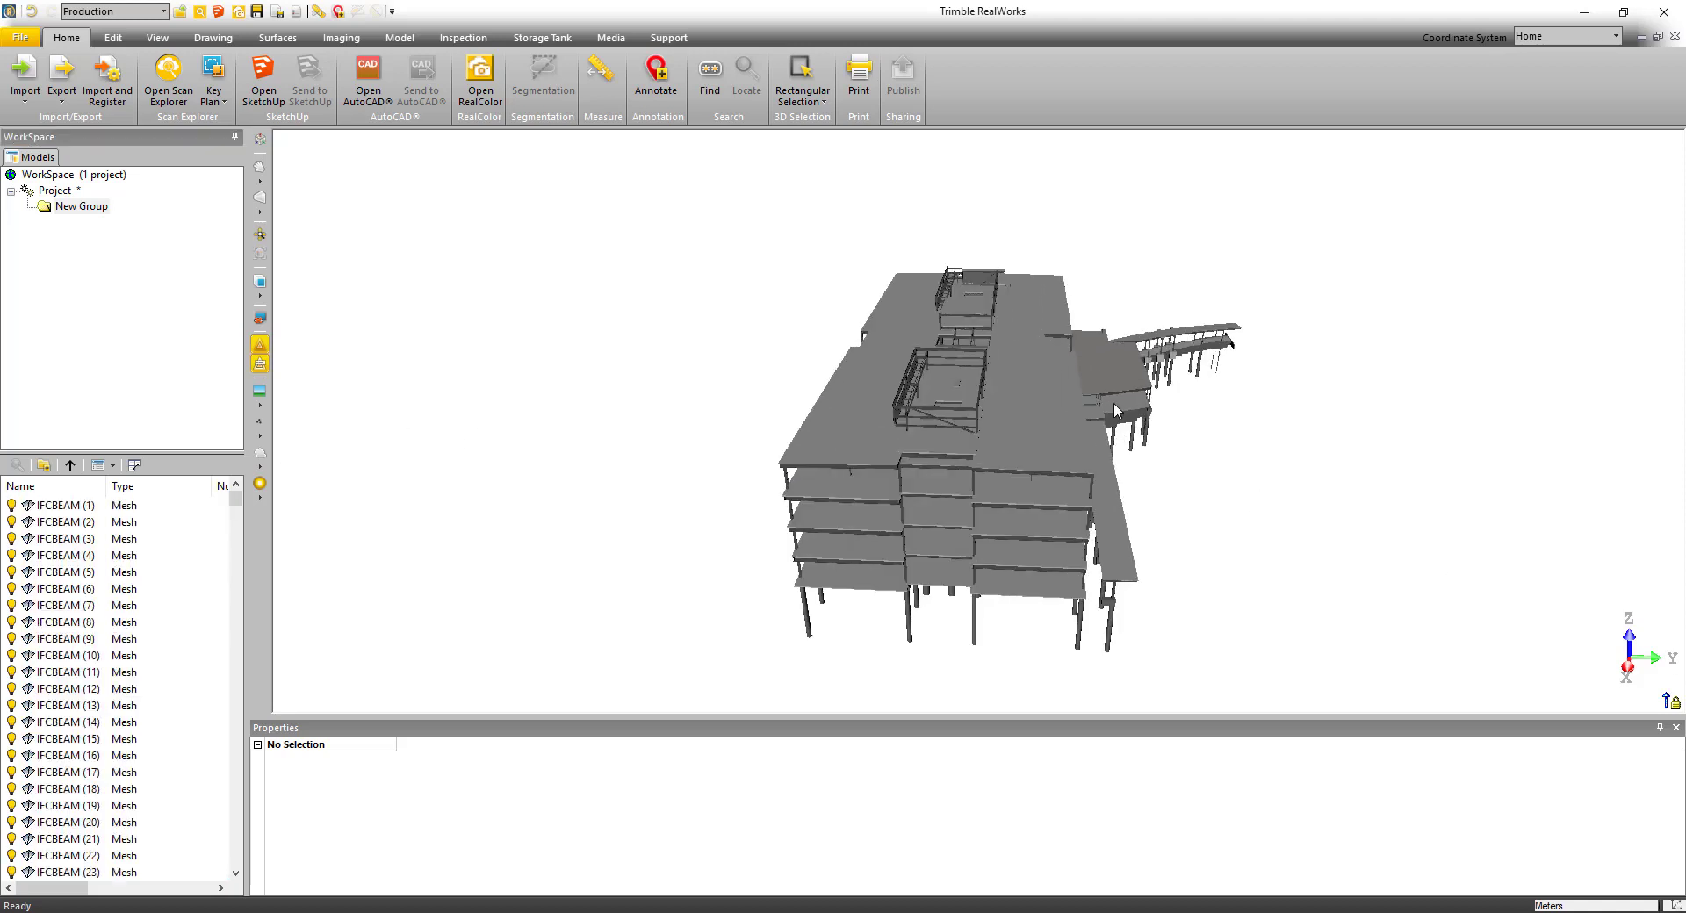
{"action": "left_click_drag", "start_coordinate": [1113, 402], "coordinate": [947, 401]}
{"action": "scroll", "coordinate": [1132, 372], "scroll_direction": "up", "scroll_amount": 10}
{"action": "left_click_drag", "start_coordinate": [1326, 367], "coordinate": [1193, 378]}
{"action": "scroll", "coordinate": [874, 405], "scroll_direction": "up", "scroll_amount": 5}
{"action": "middle_click_drag", "start_coordinate": [875, 405], "coordinate": [1026, 406]}
{"action": "scroll", "coordinate": [888, 404], "scroll_direction": "down", "scroll_amount": 5}
{"action": "middle_click_drag", "start_coordinate": [781, 422], "coordinate": [997, 378]}
{"action": "scroll", "coordinate": [997, 377], "scroll_direction": "up", "scroll_amount": 5}
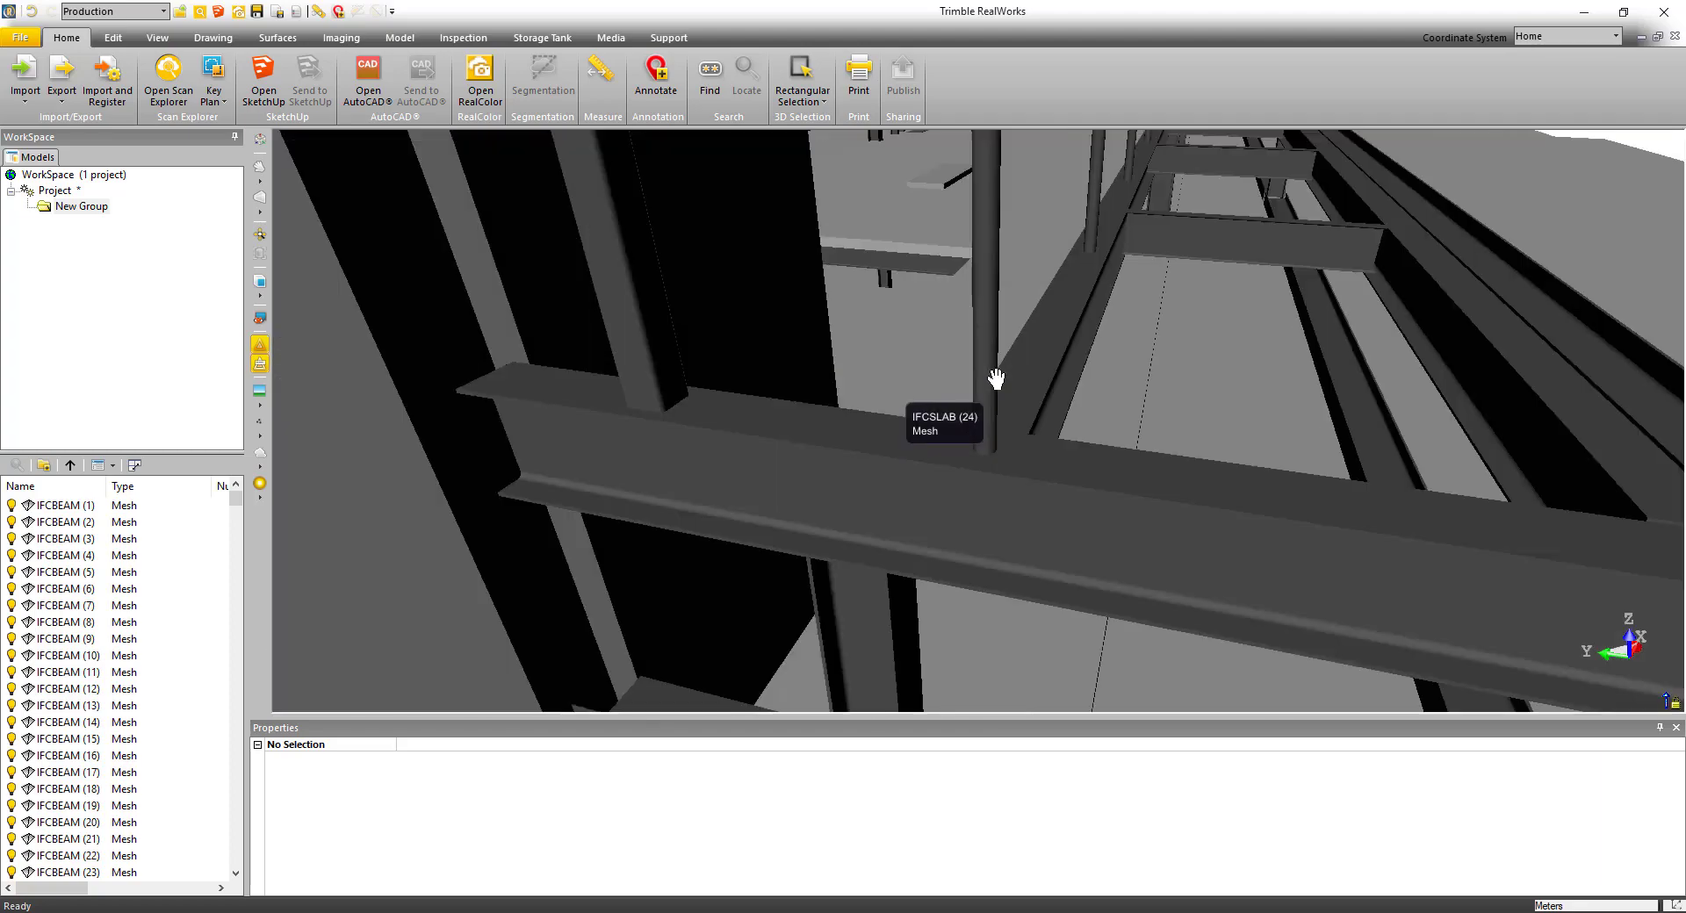
{"action": "scroll", "coordinate": [998, 379], "scroll_direction": "down", "scroll_amount": 10}
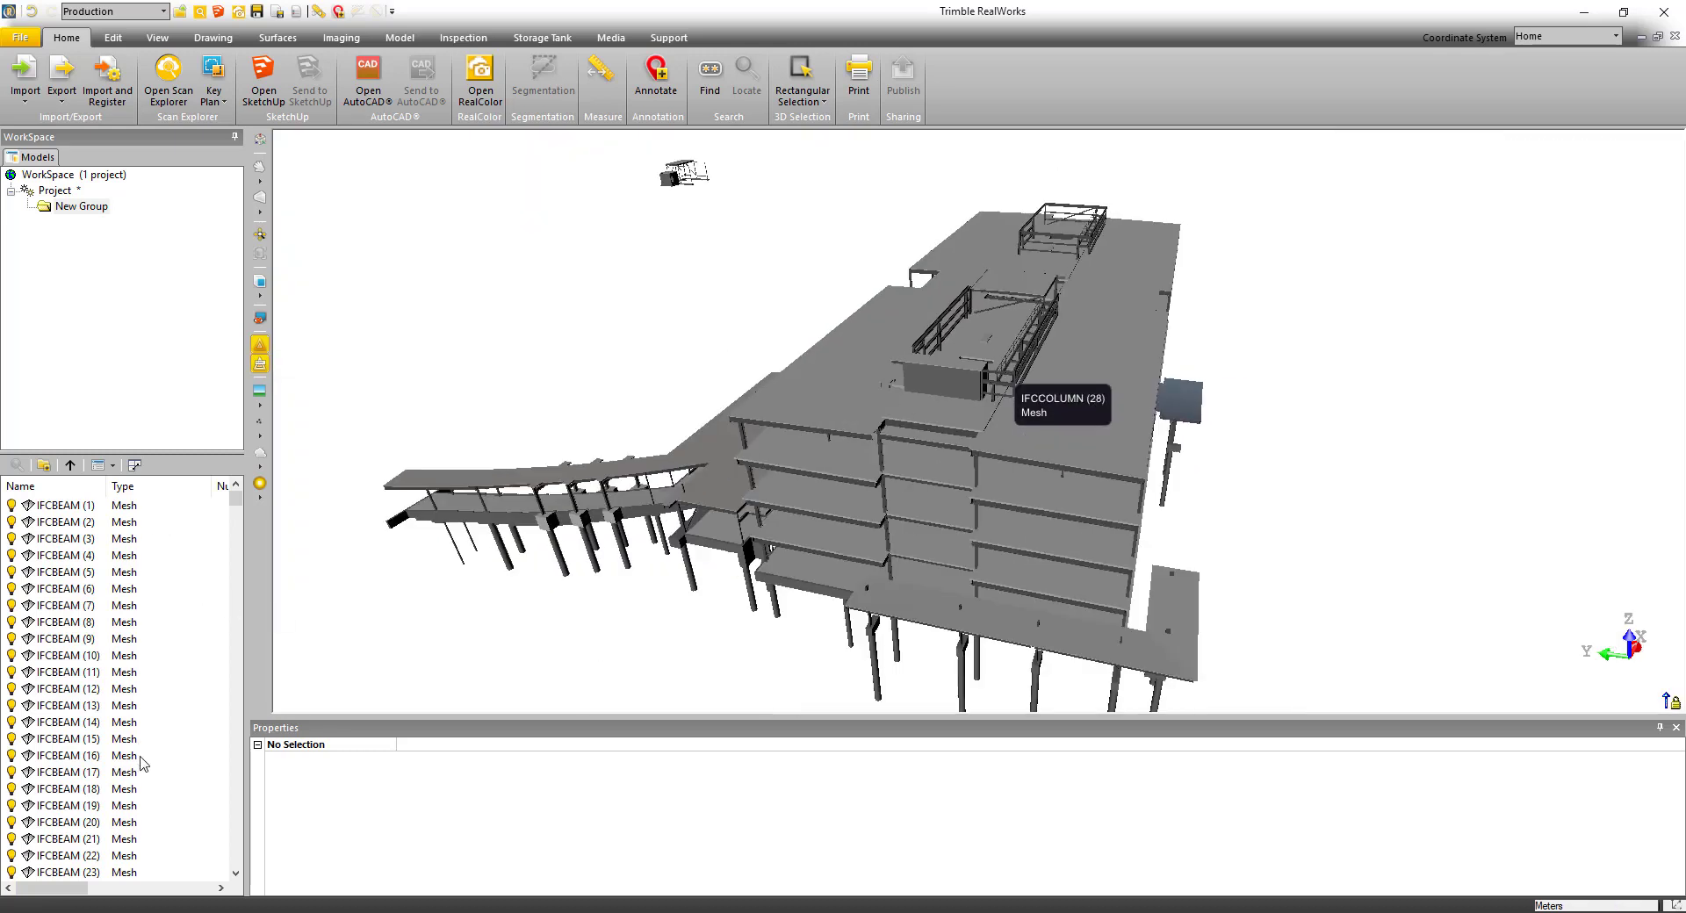
- Isolate the IFCBEAM (1) mesh so only it is displayed, and zoom on that beam
{"action": "left_click", "coordinate": [60, 507]}
{"action": "right_click", "coordinate": [61, 509]}
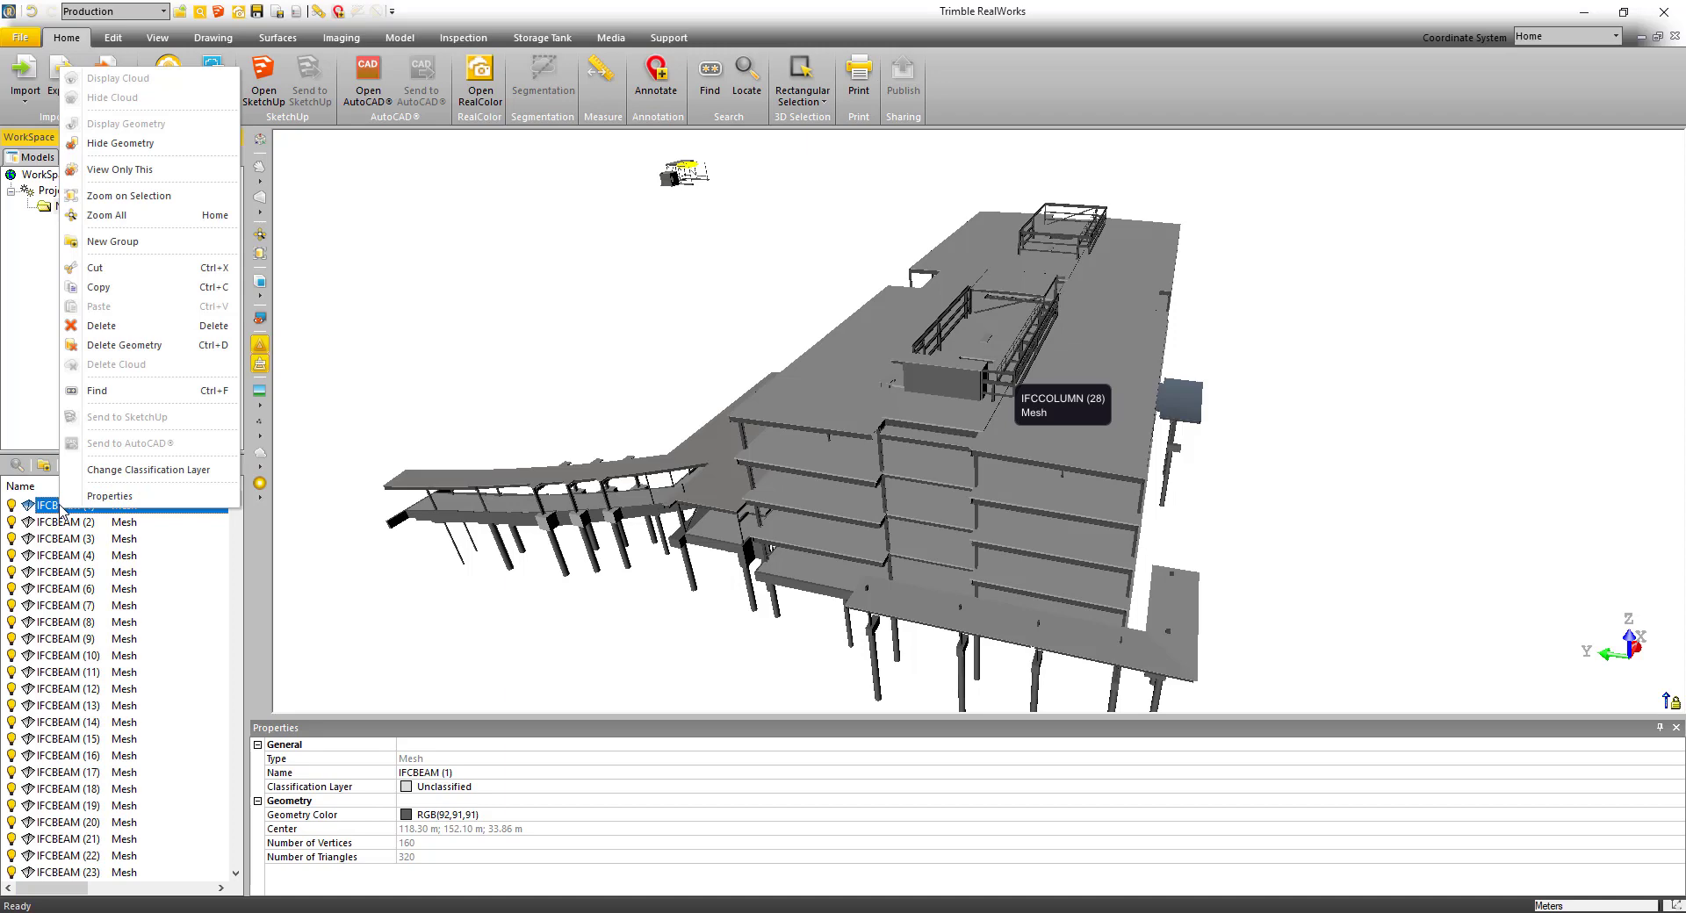
{"action": "left_click", "coordinate": [118, 170]}
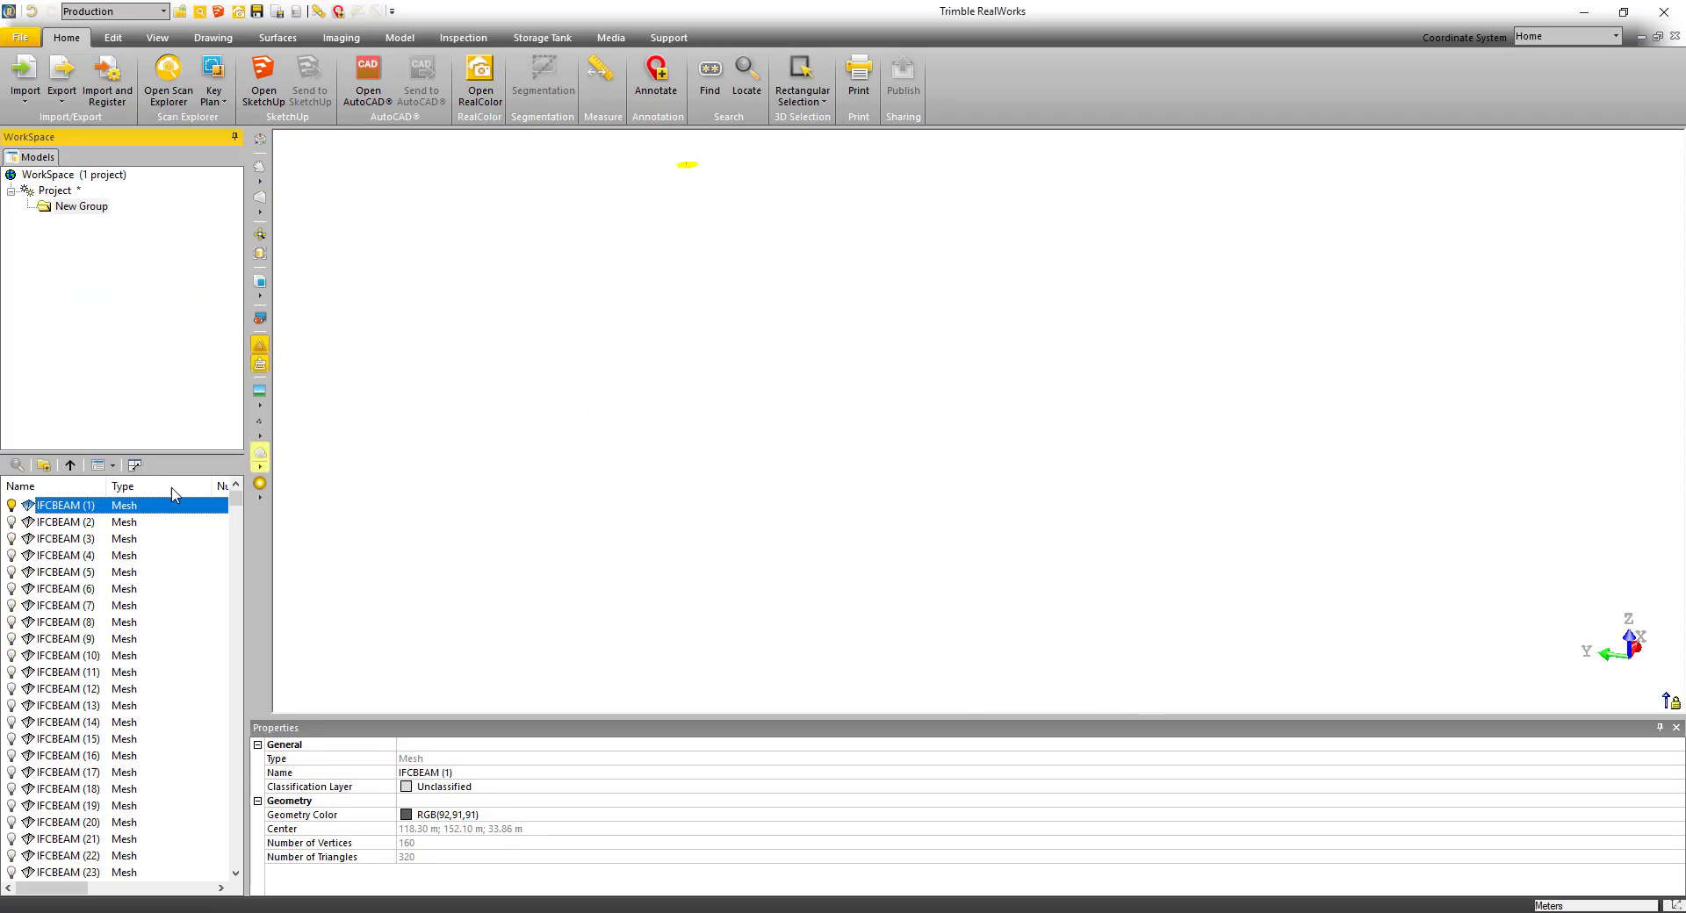
{"action": "right_click", "coordinate": [71, 513]}
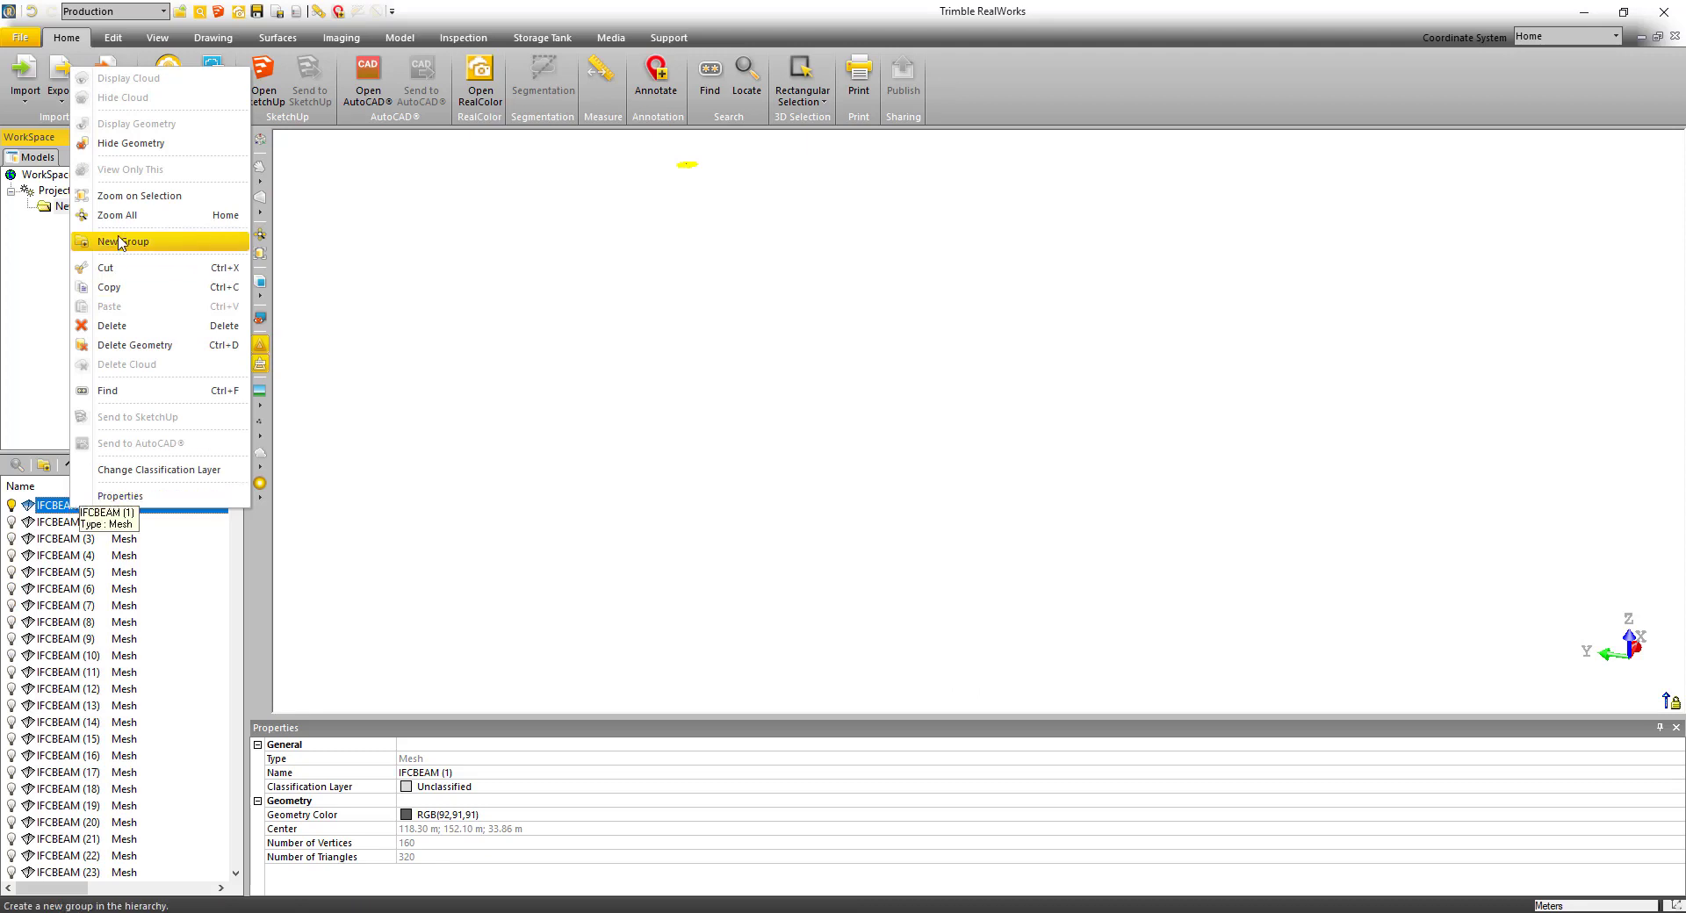
{"action": "left_click", "coordinate": [132, 195]}
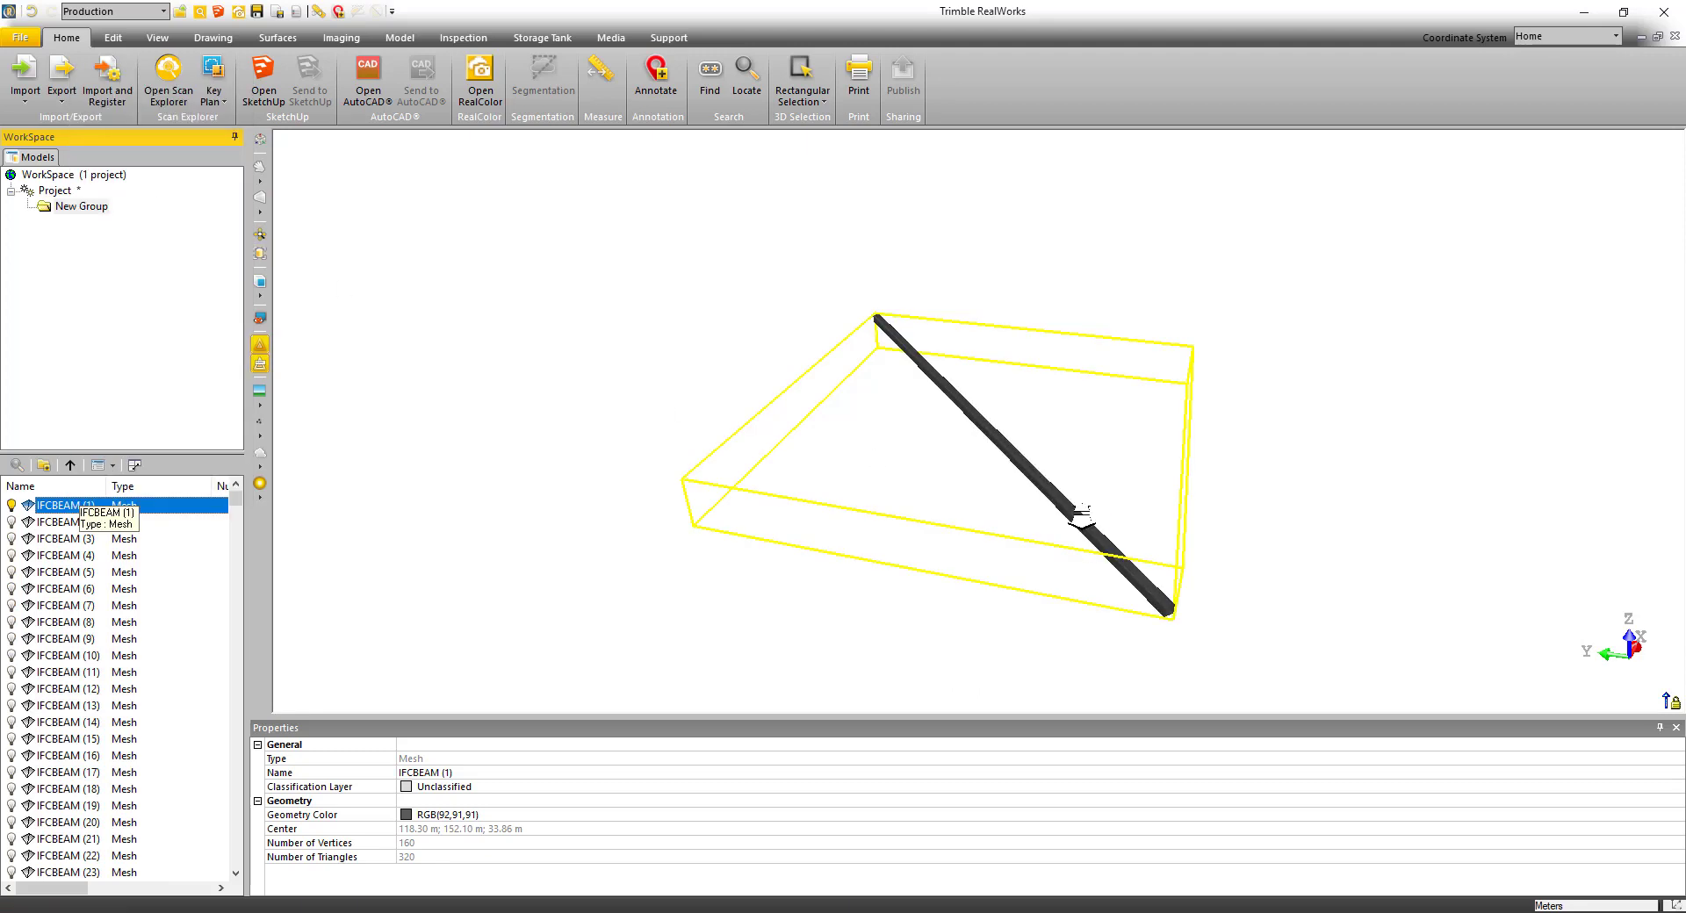
{"action": "mouse_move", "coordinate": [1085, 517]}
{"action": "left_mouse_down"}
{"action": "mouse_move", "coordinate": [1113, 559]}
{"action": "mouse_move", "coordinate": [1102, 526]}
{"action": "left_mouse_up"}
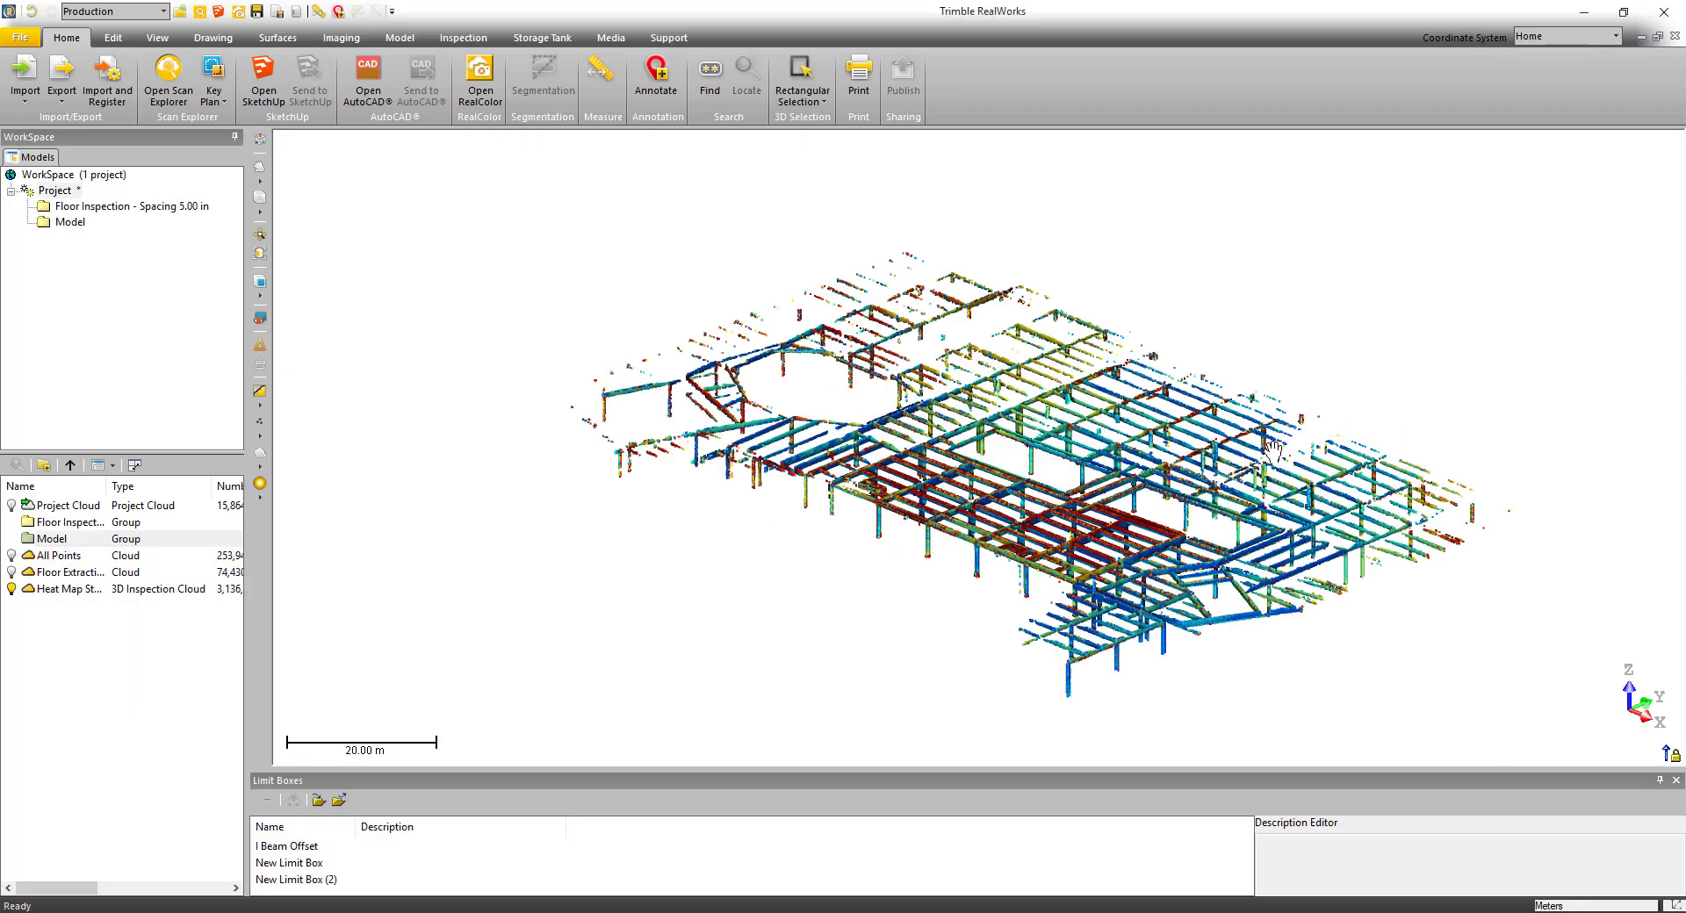
- Display the geometry of the Model group together with the steel heat map inspection cloud
{"action": "scroll", "coordinate": [1273, 449], "scroll_direction": "up", "scroll_amount": 4}
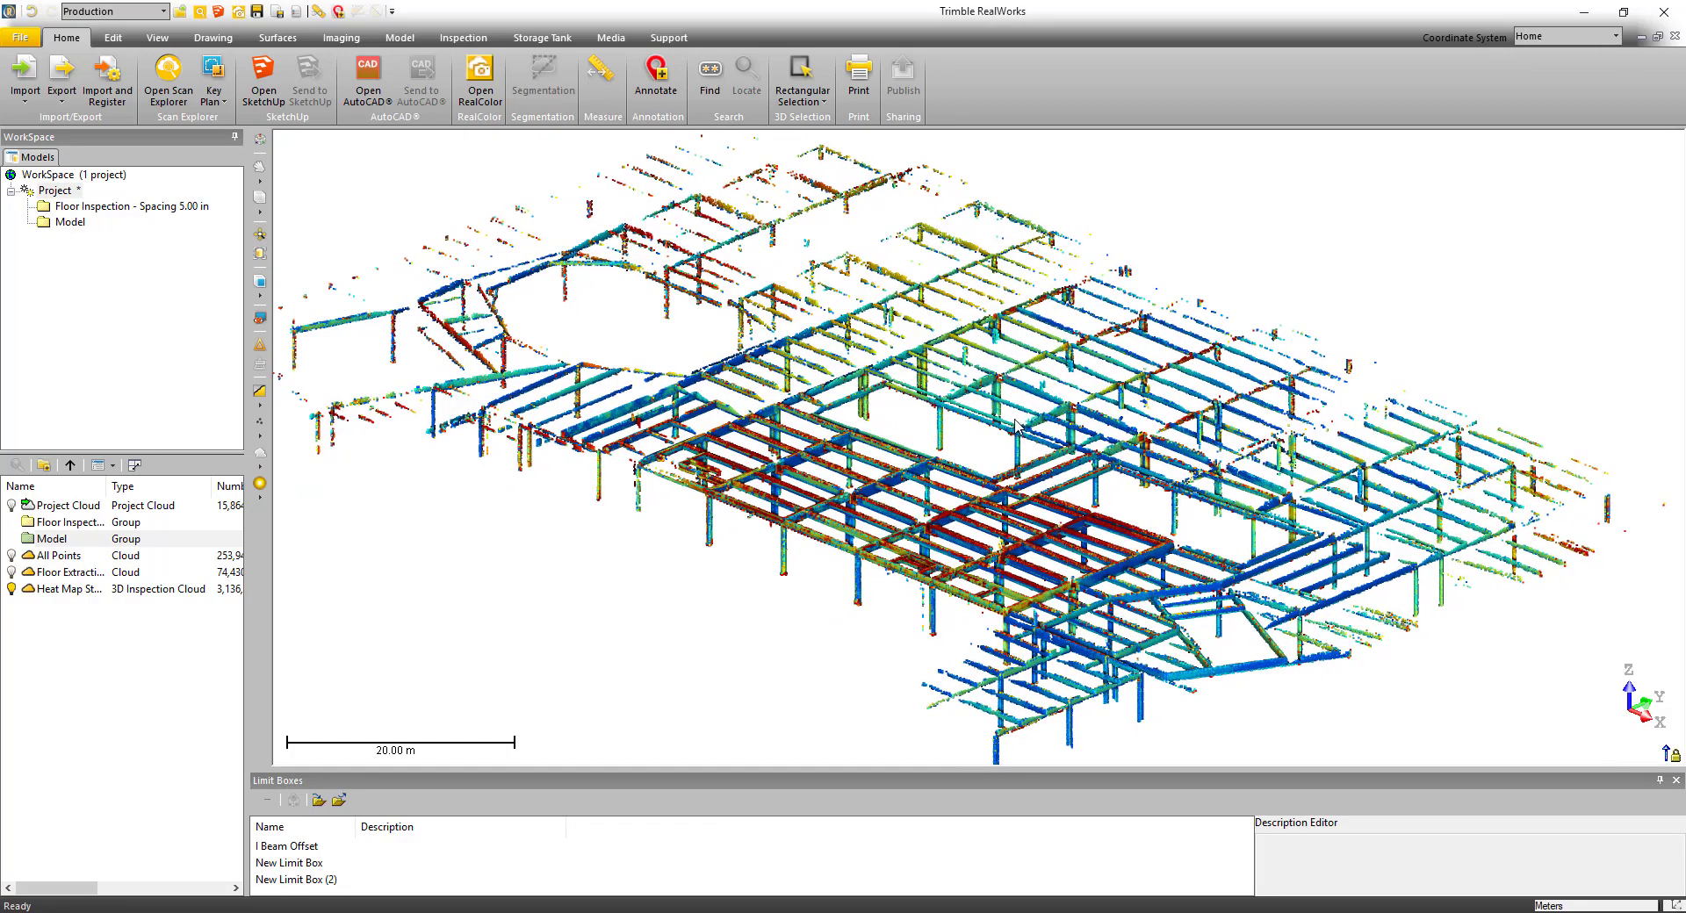
{"action": "right_click", "coordinate": [49, 546]}
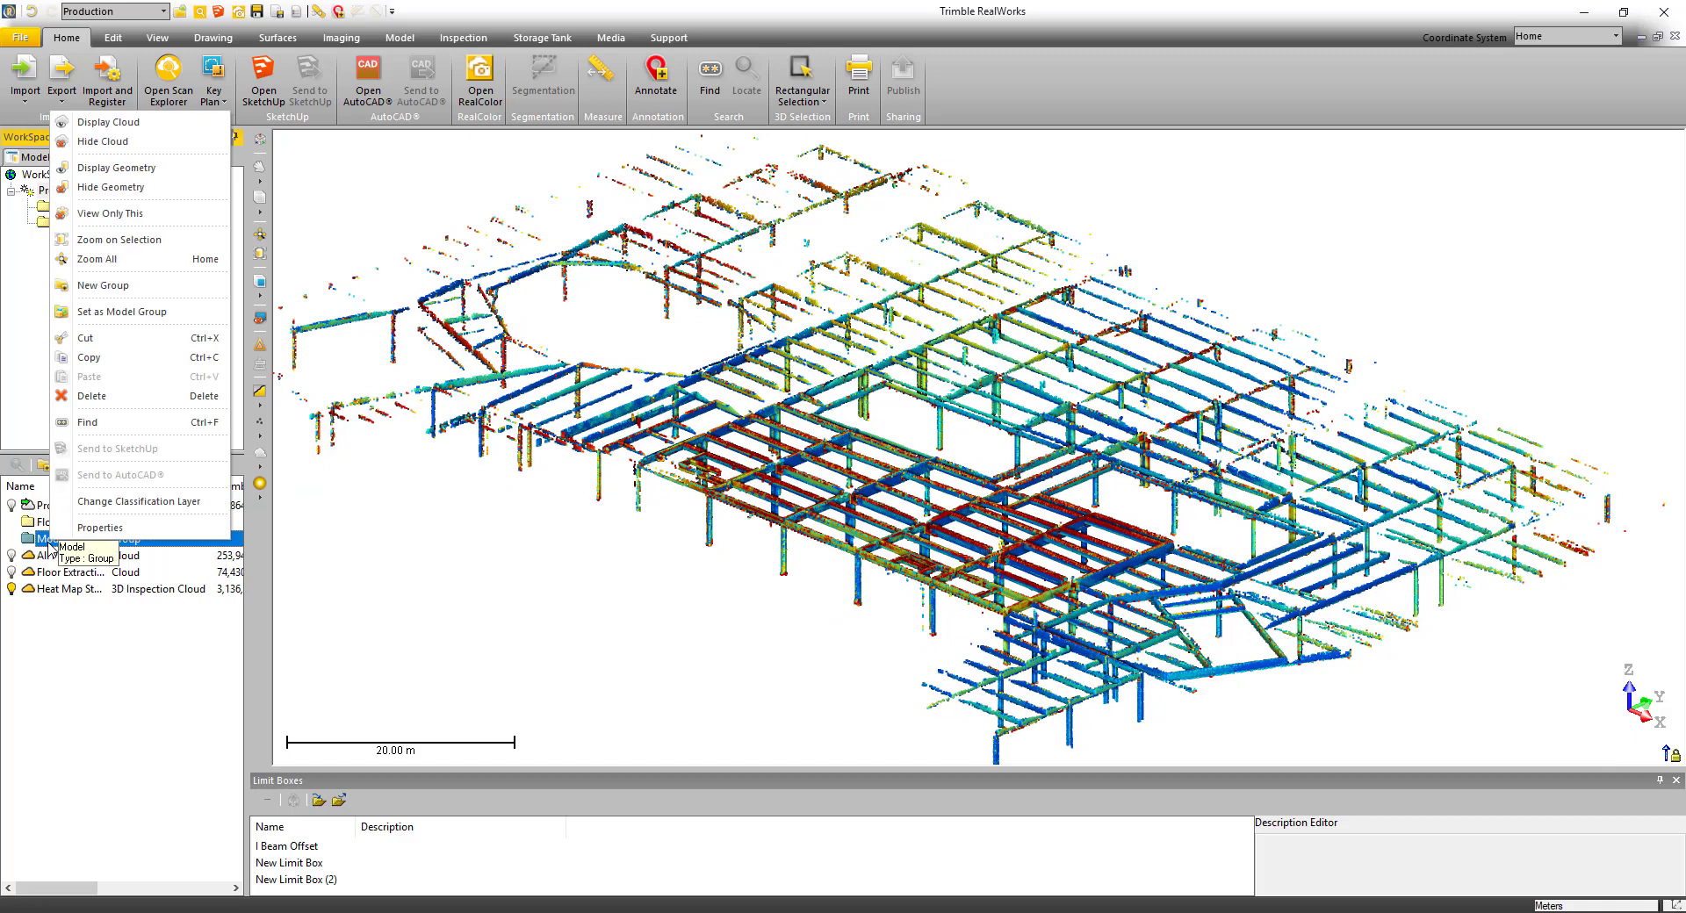
{"action": "left_click", "coordinate": [147, 175]}
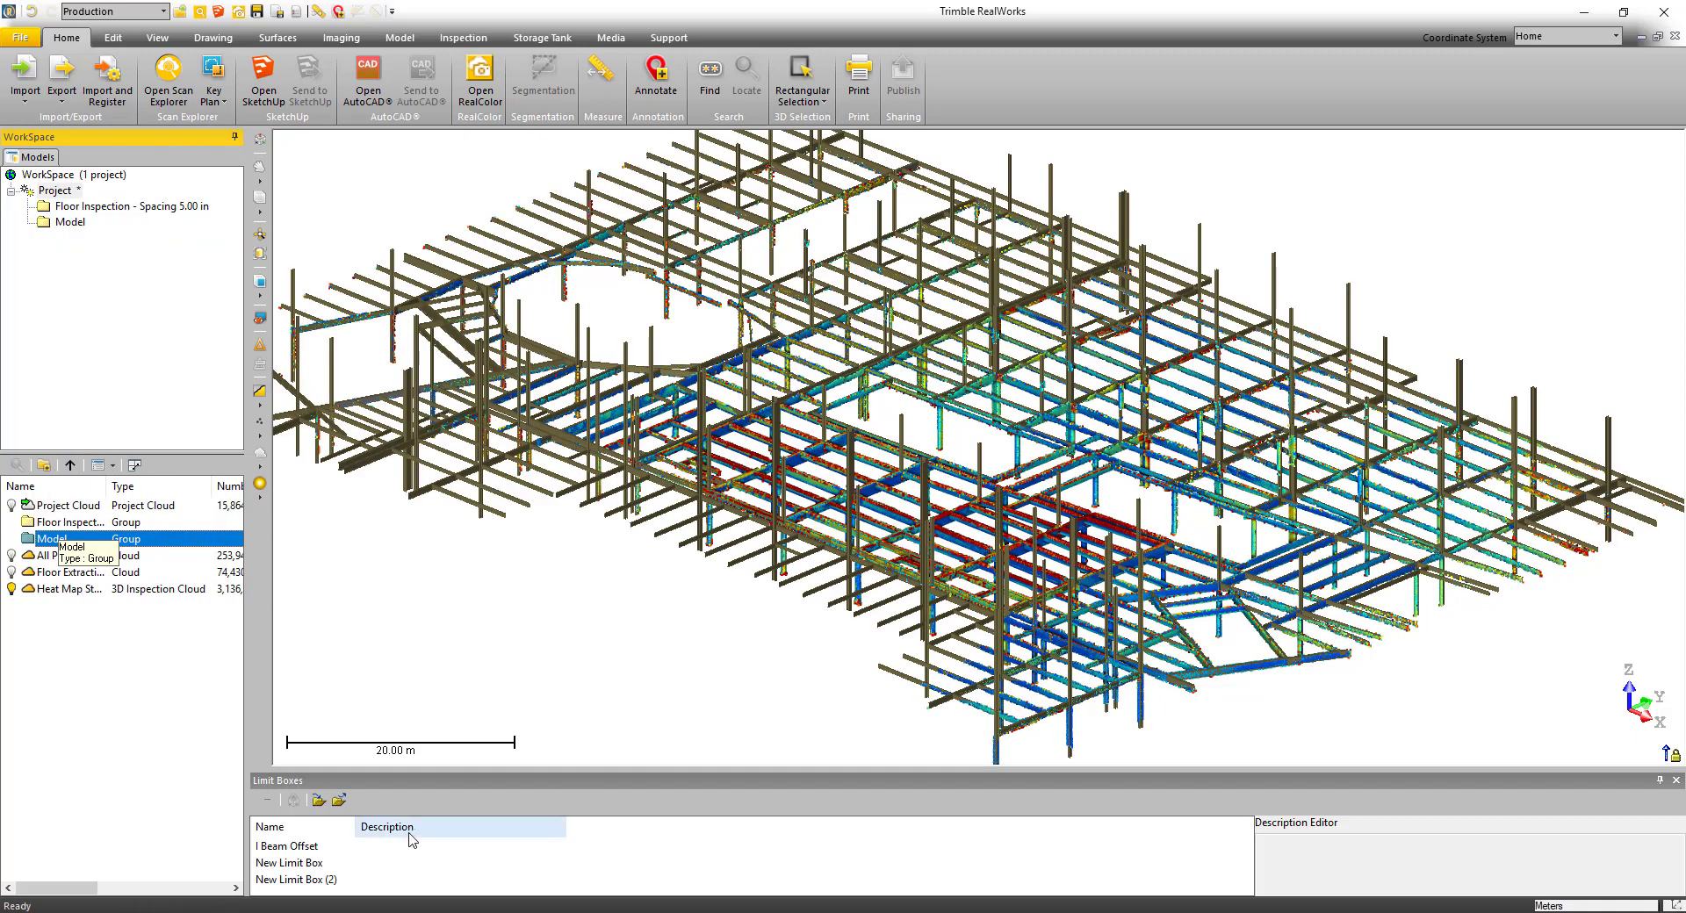
- Activate the I Beam Offset limit box and inspect the beam's cross-section against the scan points up close
{"action": "double_click", "coordinate": [313, 848]}
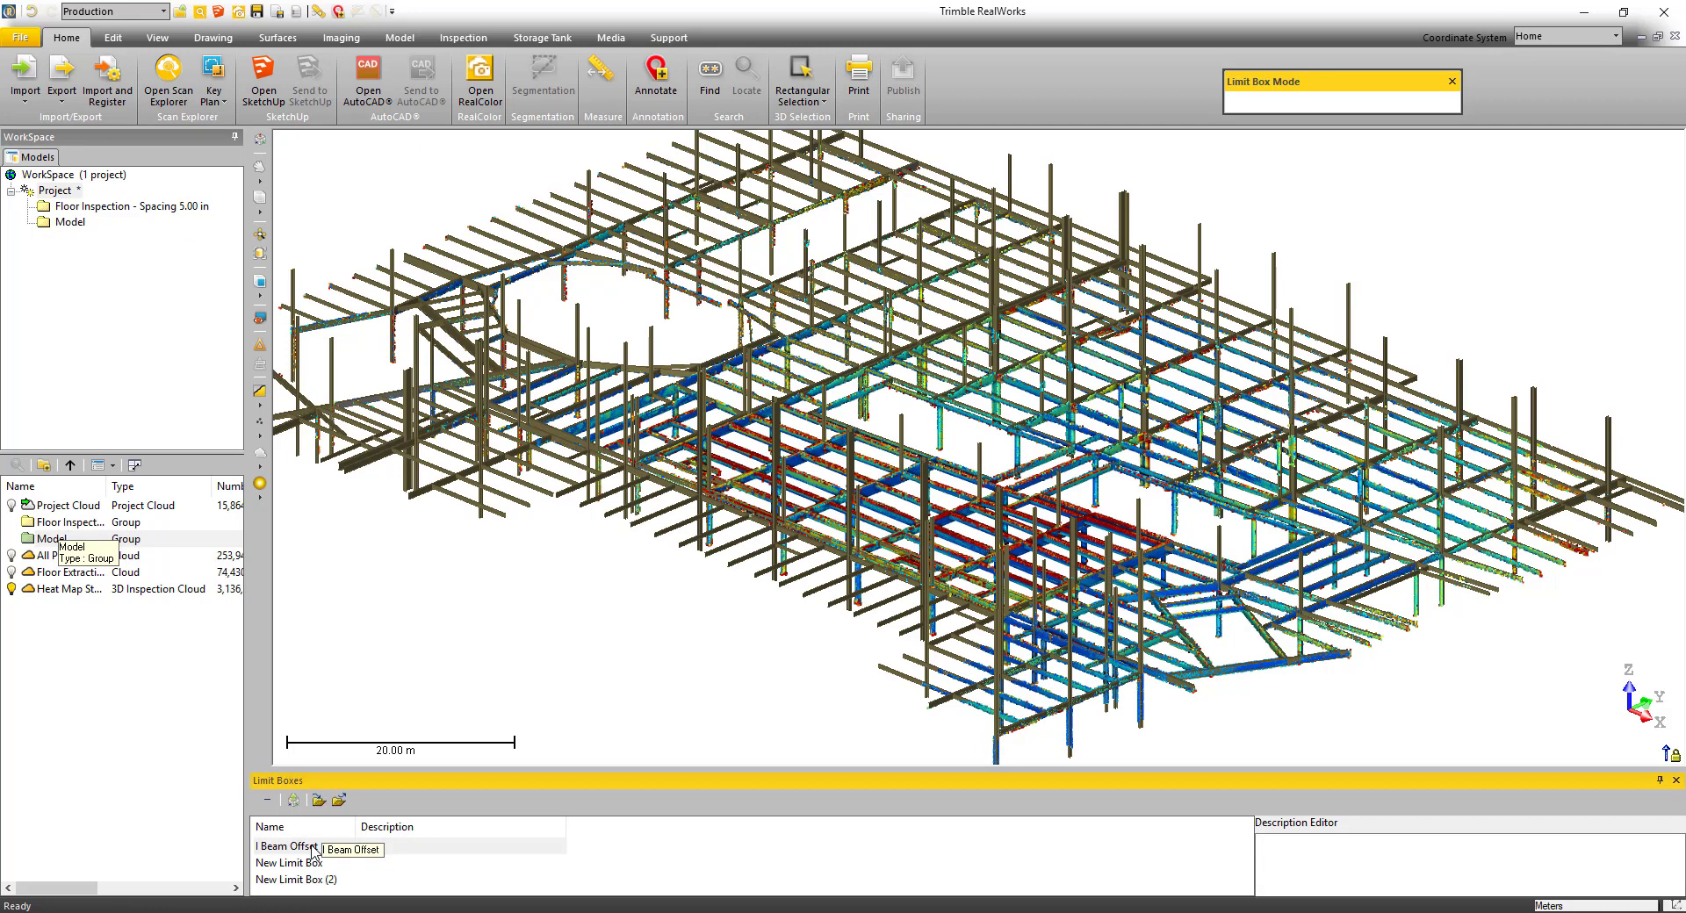
{"action": "left_click_drag", "start_coordinate": [1200, 532], "coordinate": [1375, 486]}
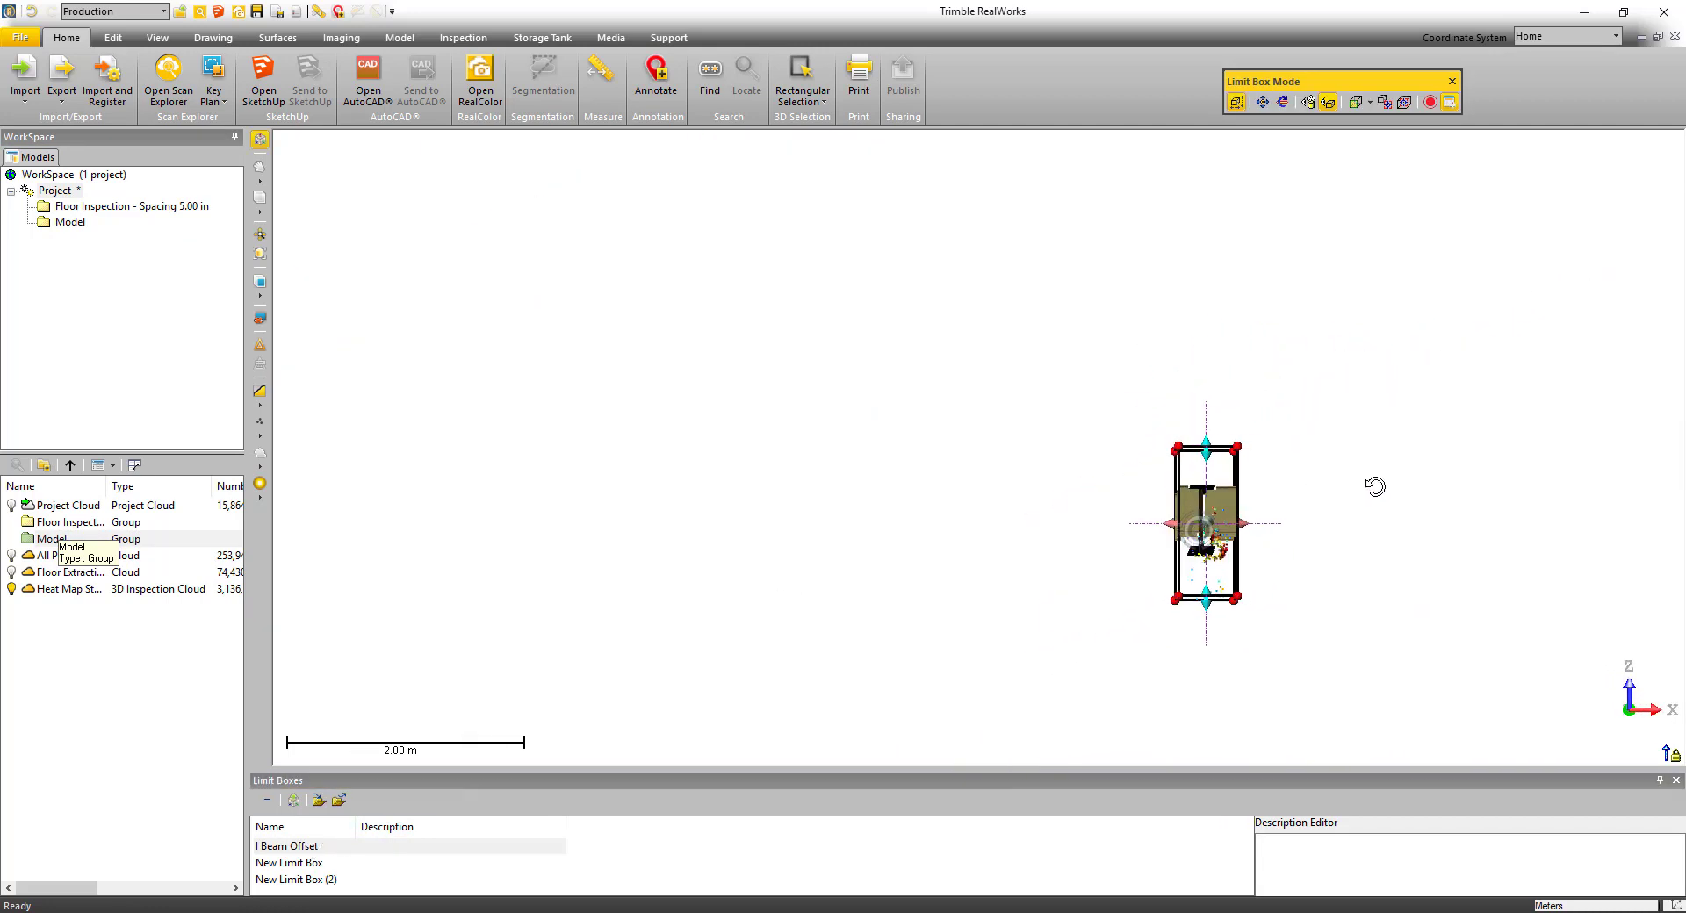
{"action": "scroll", "coordinate": [1339, 519], "scroll_direction": "up", "scroll_amount": 5}
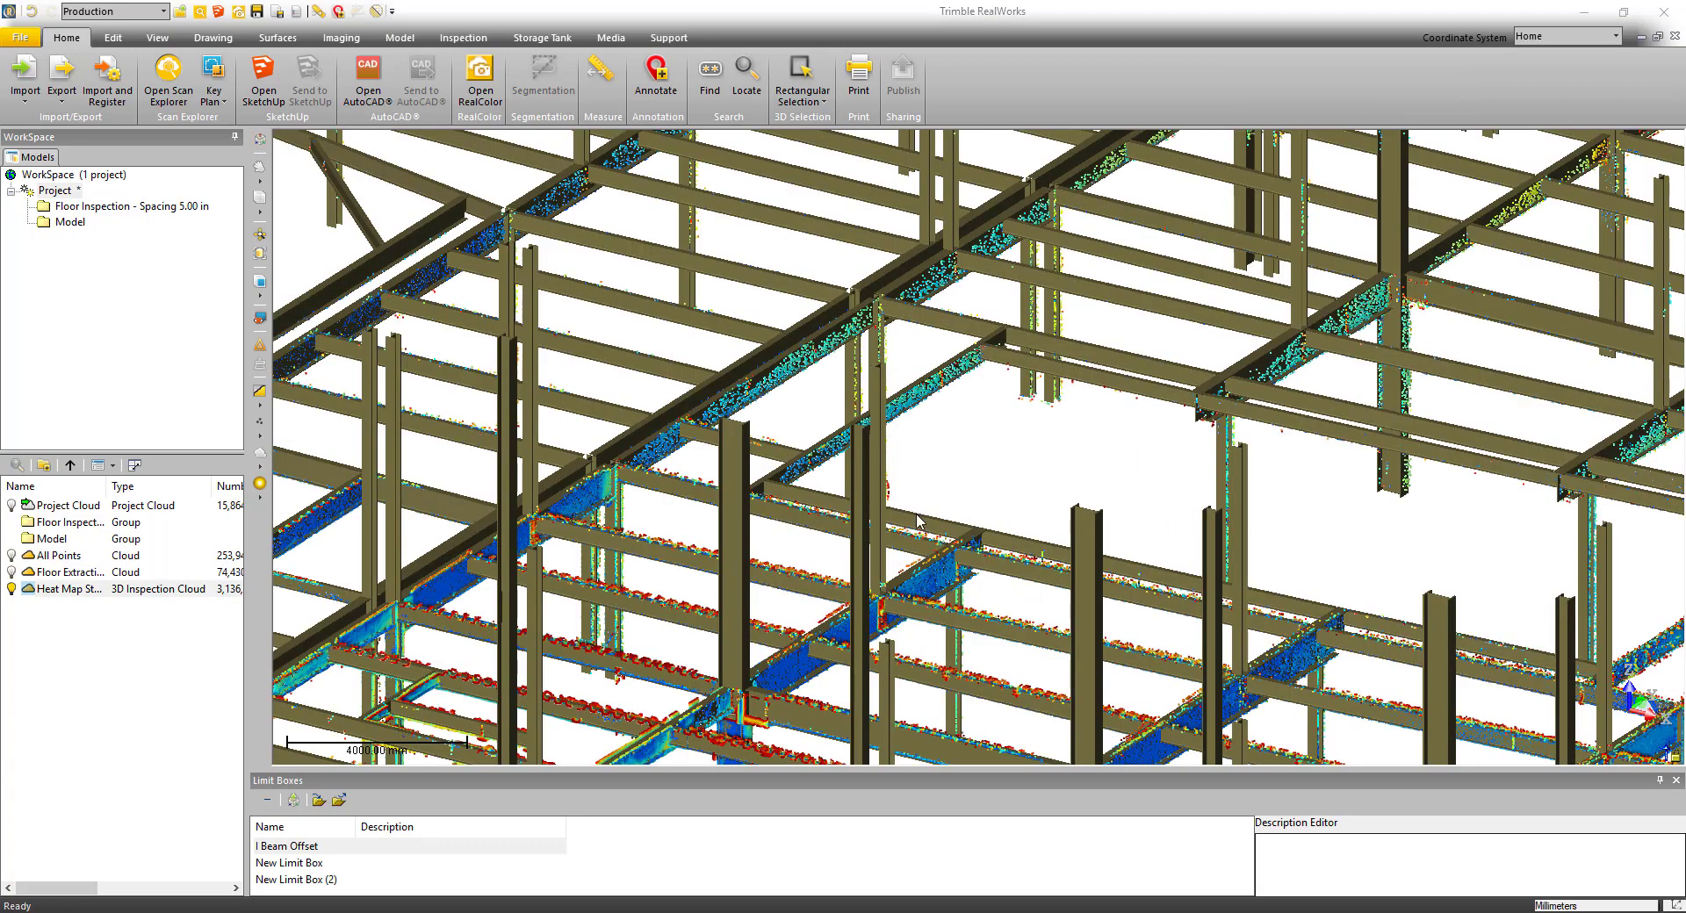
- Start the 3D Inspection Analyzer on the steel heat map cloud and open its color bar for editing, clear of the inspected steel
{"action": "left_click_drag", "start_coordinate": [917, 520], "coordinate": [864, 524]}
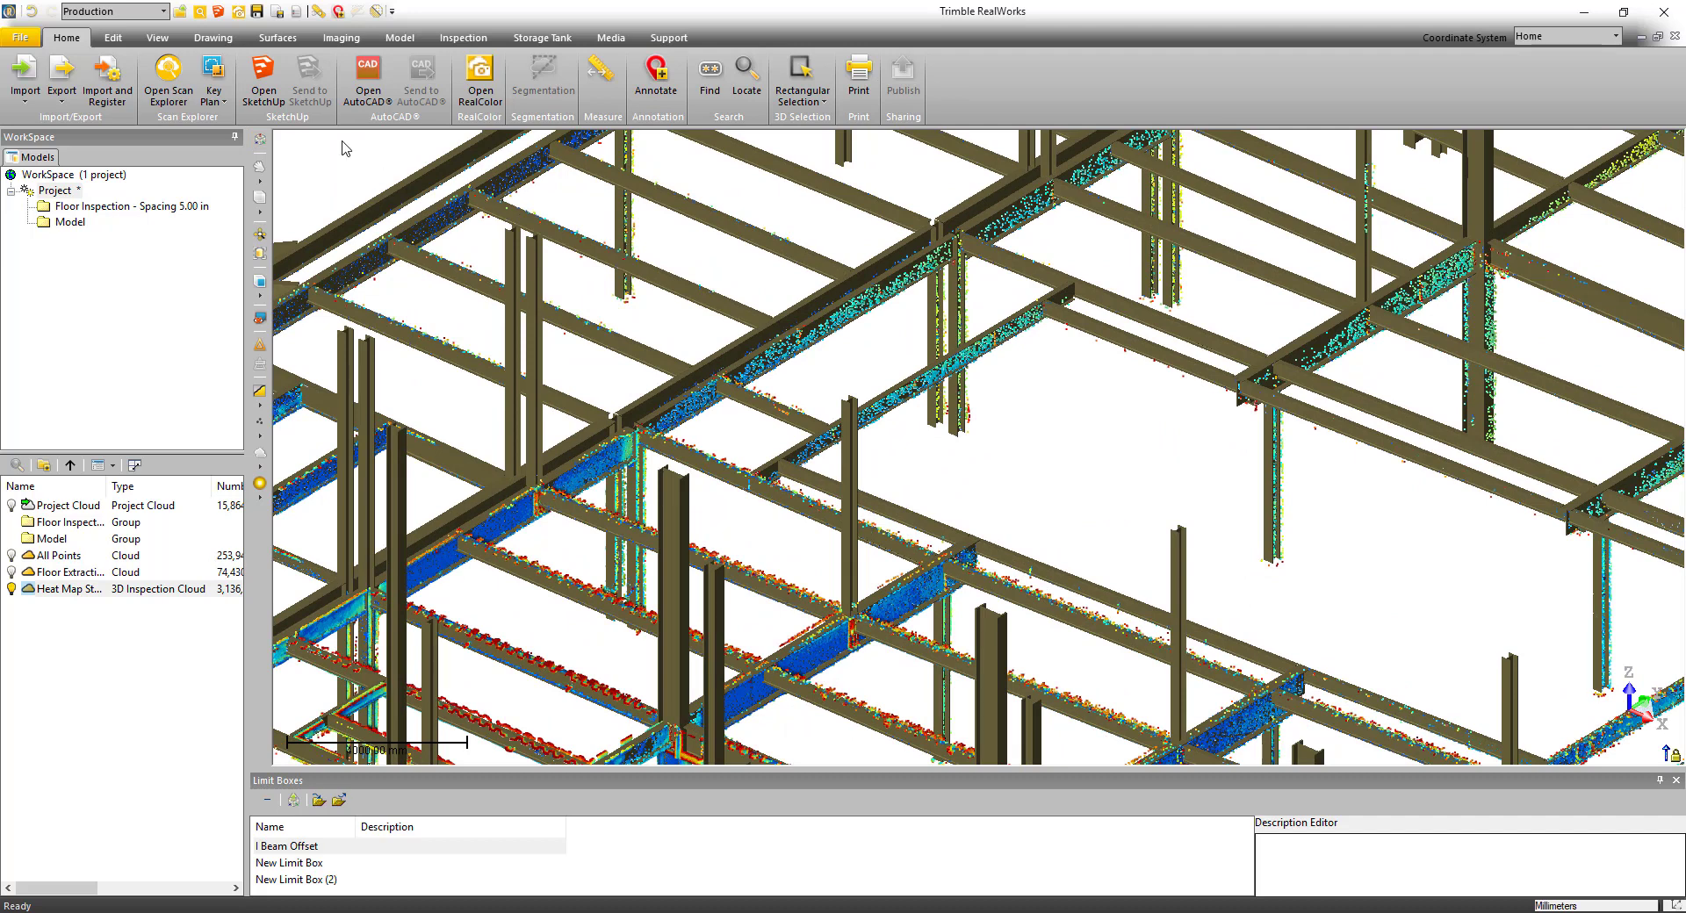
{"action": "left_click", "coordinate": [466, 40]}
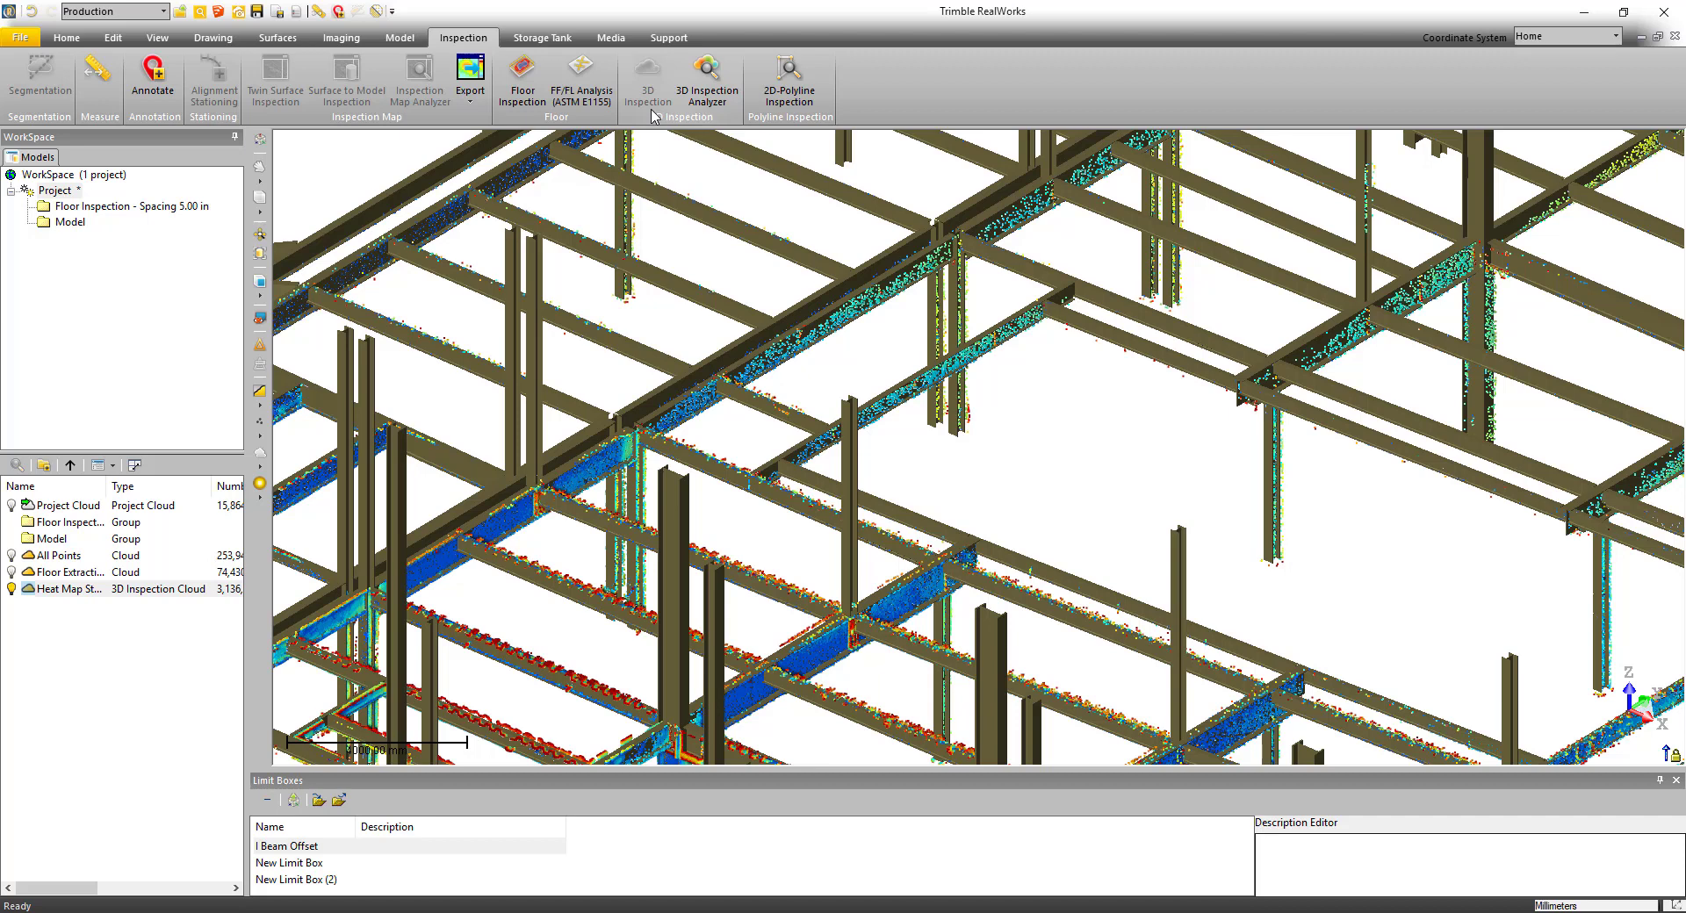
{"action": "left_click", "coordinate": [722, 77]}
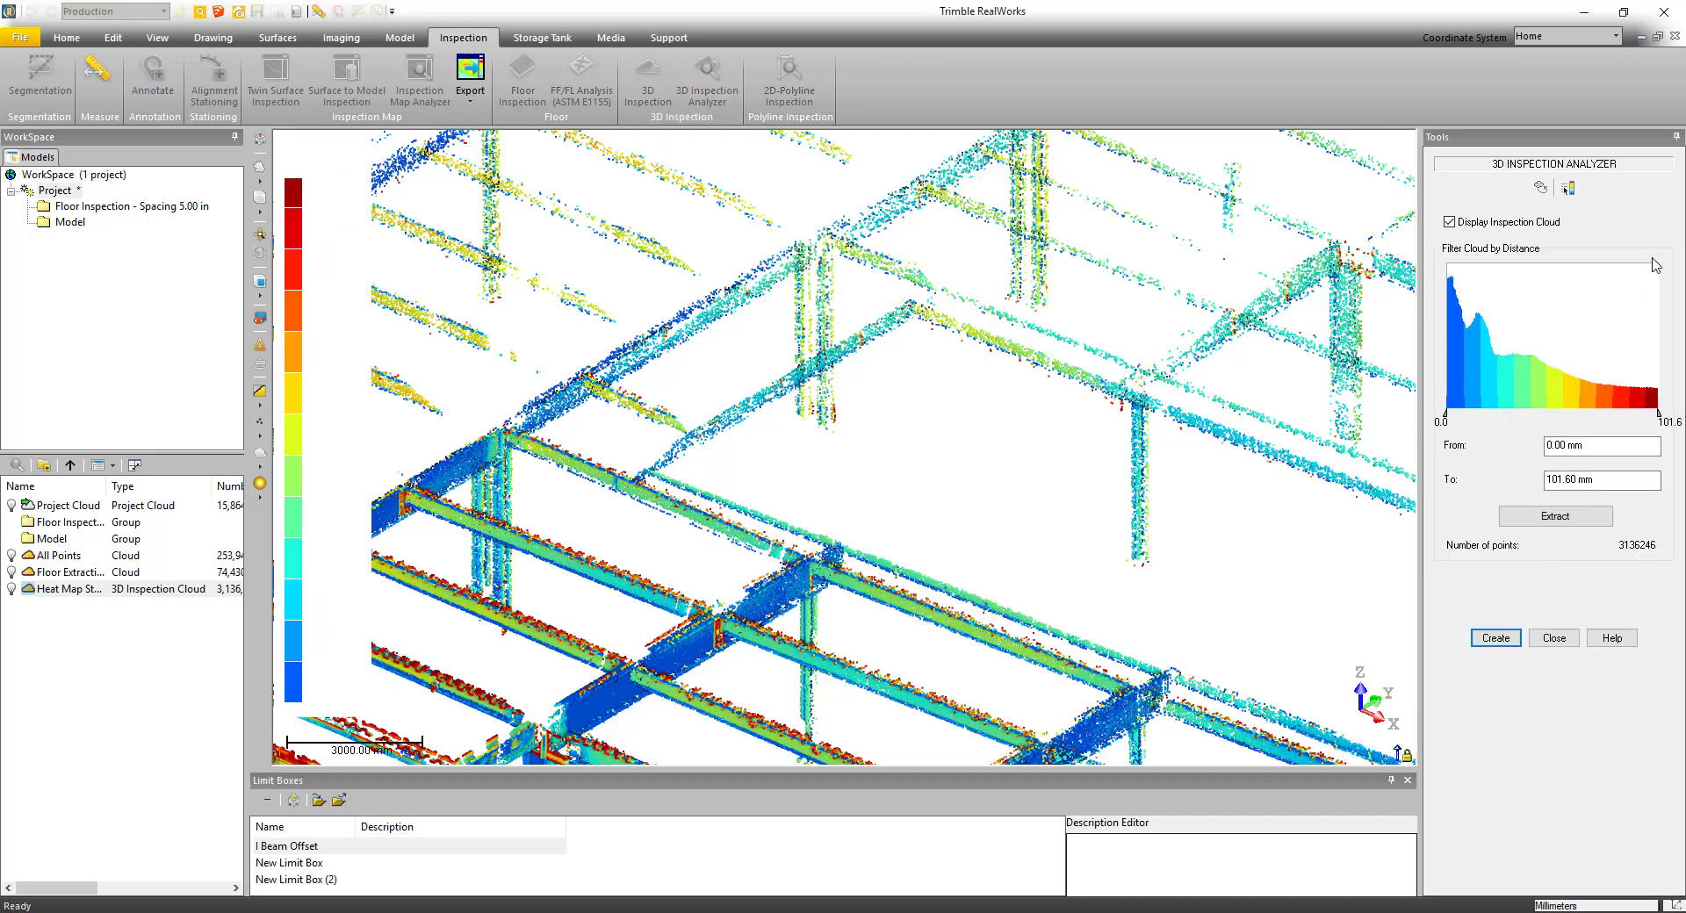
{"action": "left_click", "coordinate": [1568, 190]}
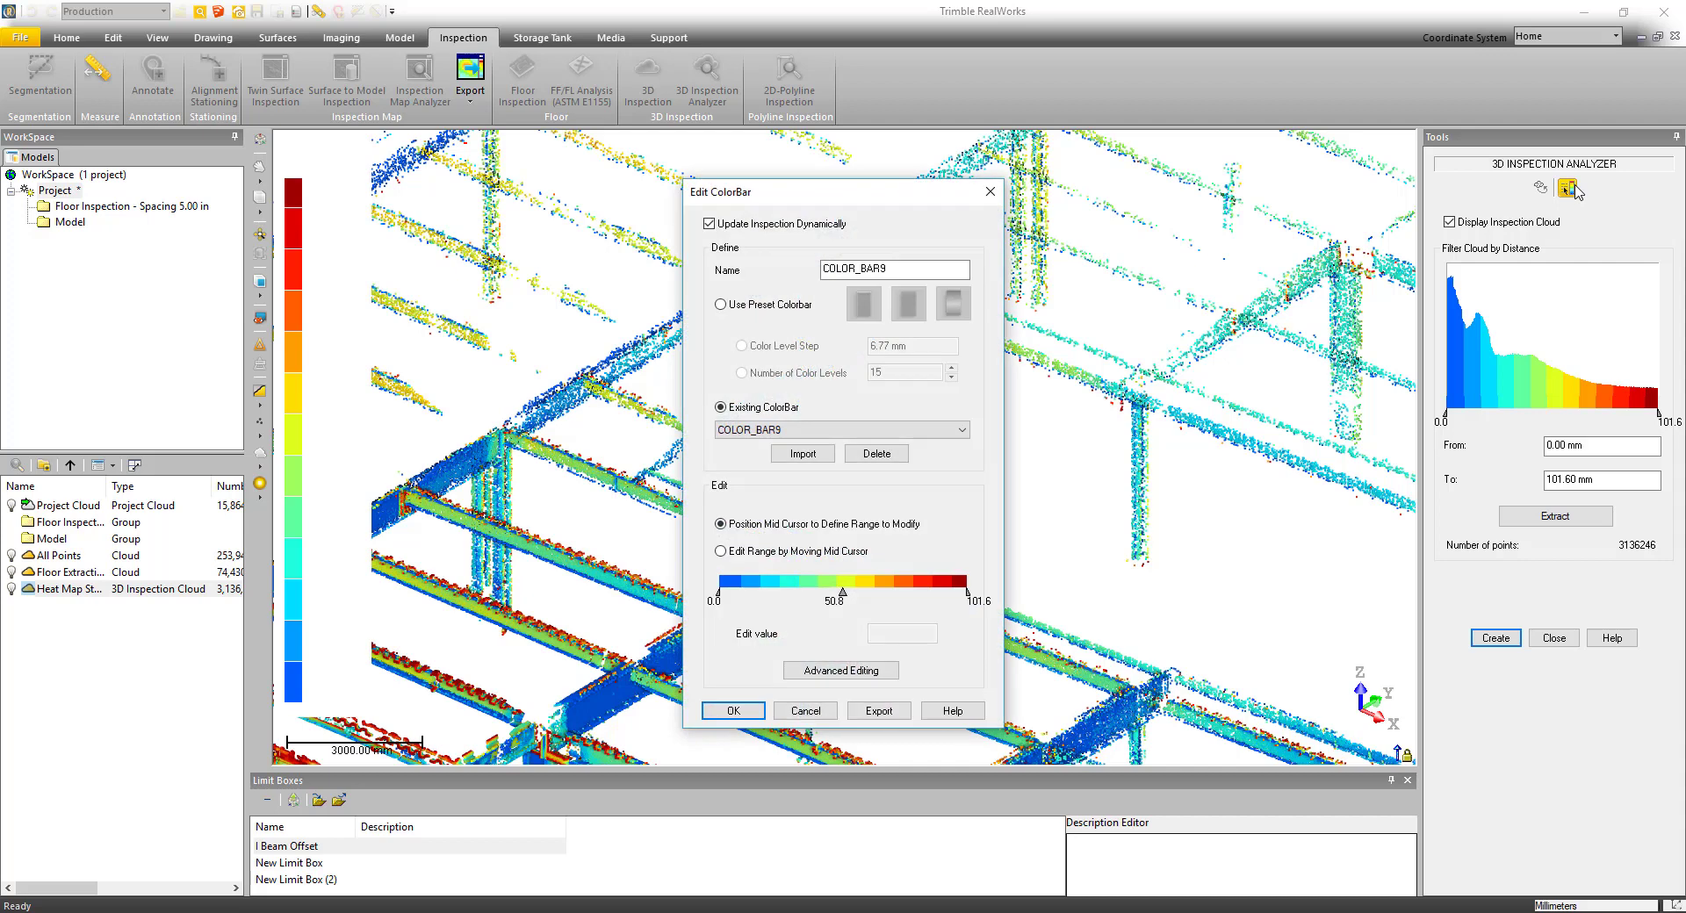
{"action": "left_click_drag", "start_coordinate": [894, 195], "coordinate": [1190, 150]}
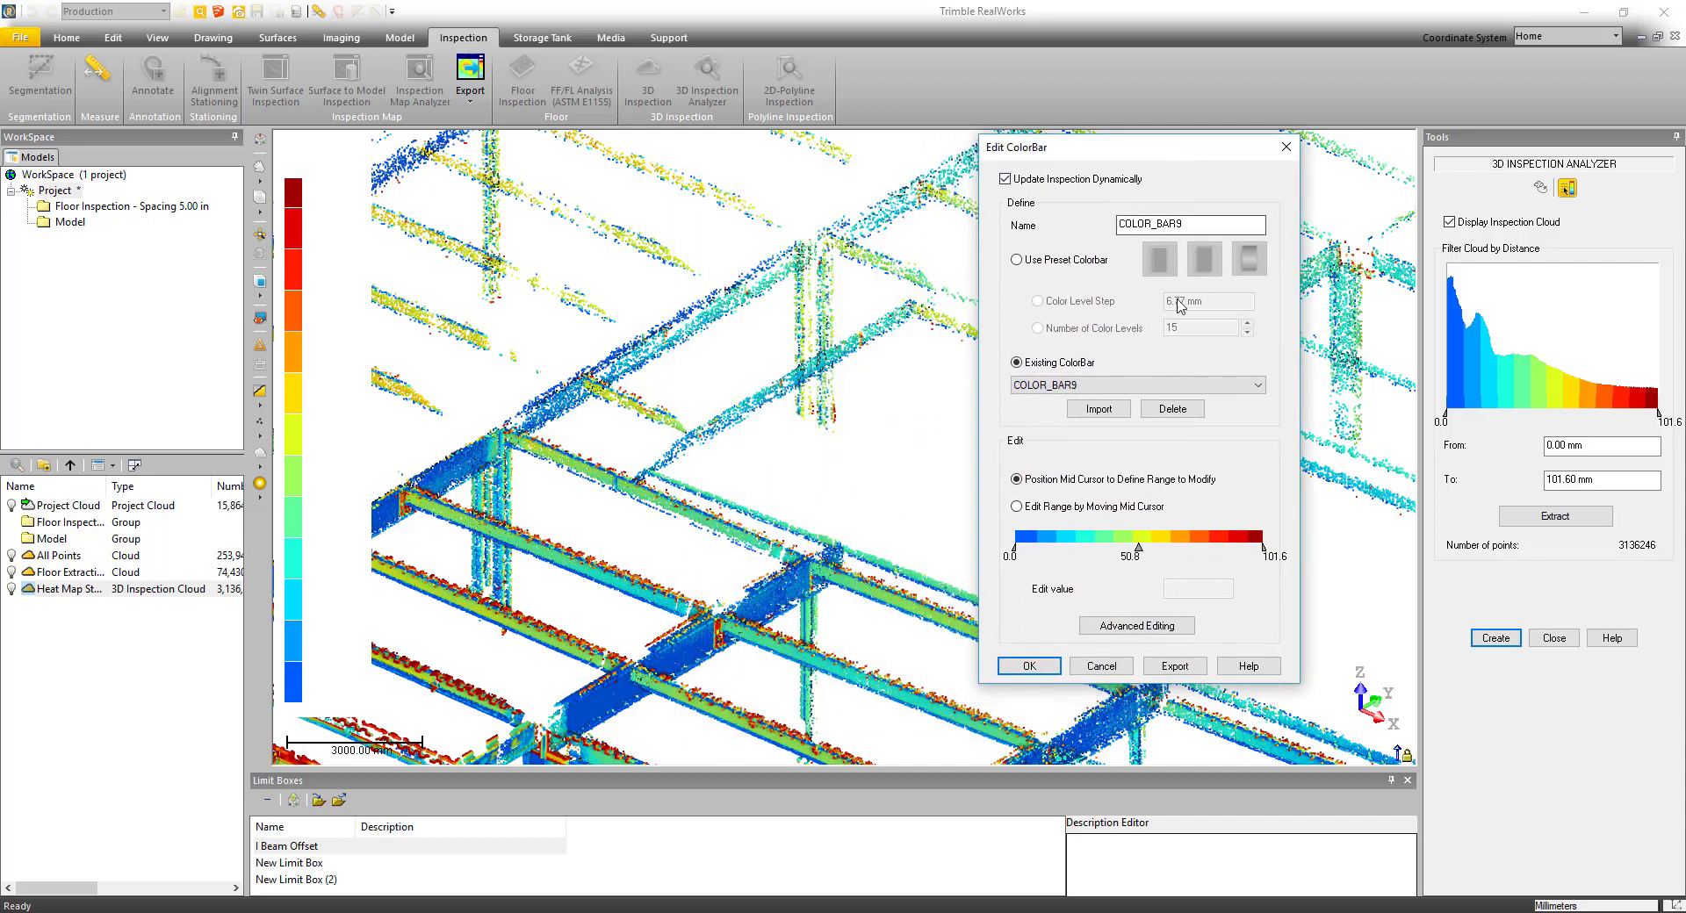
- Switch to a preset colorbar, try the Blue (Negative) and Red (Positive) one, and settle on the middle preset
{"action": "left_click", "coordinate": [1016, 259]}
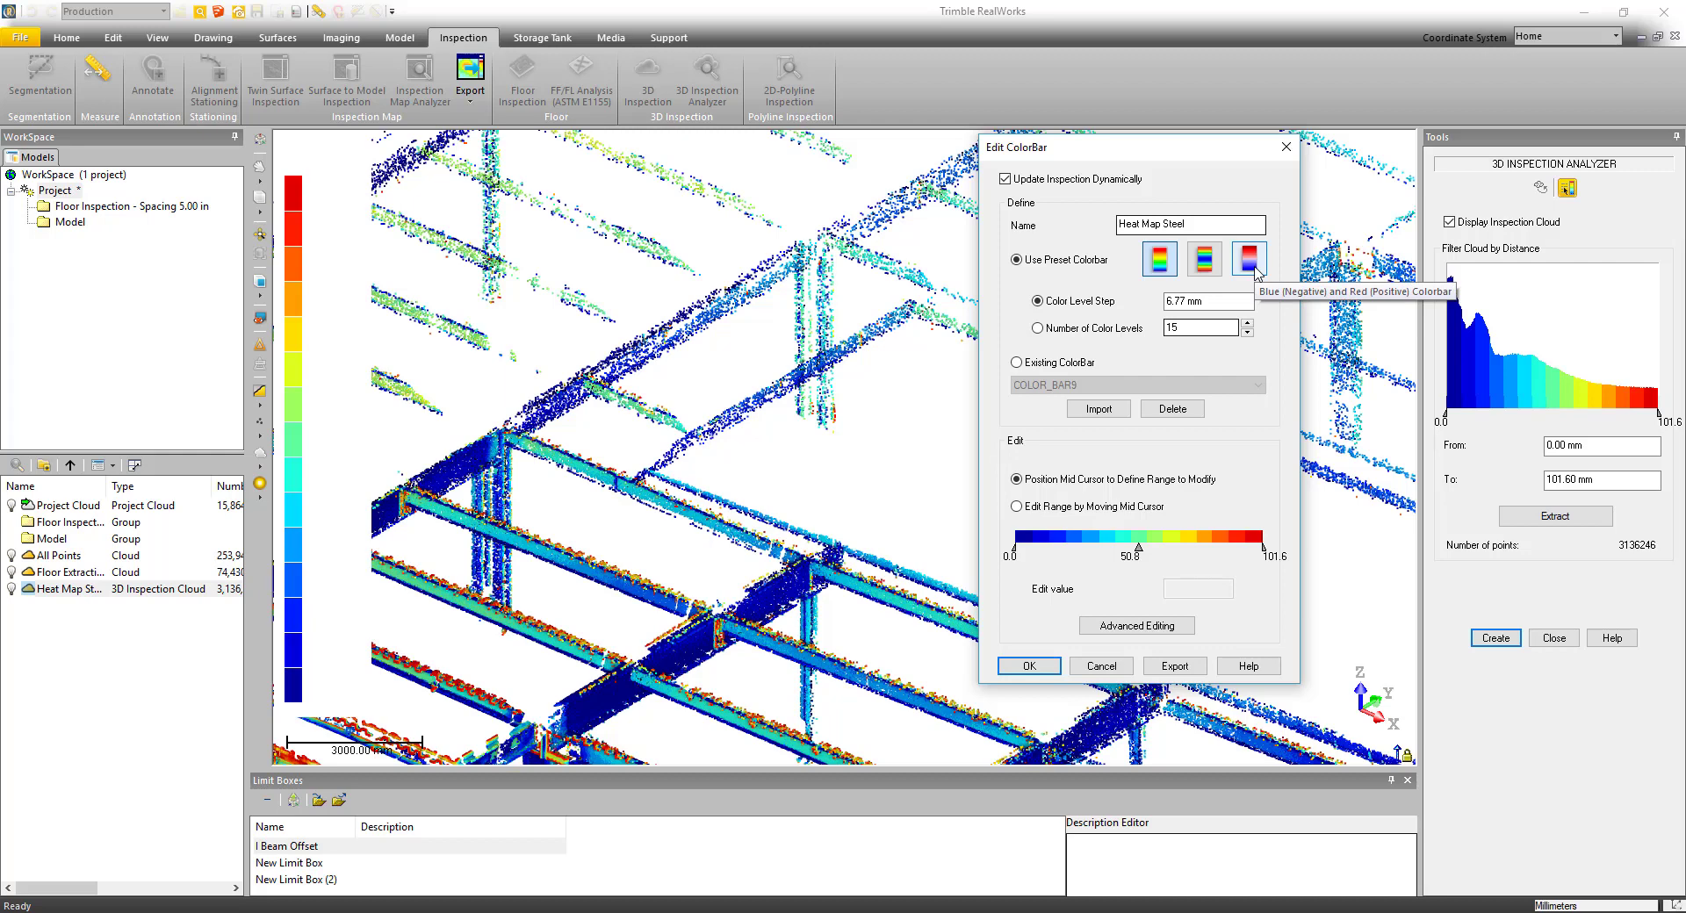
{"action": "left_click", "coordinate": [1212, 266]}
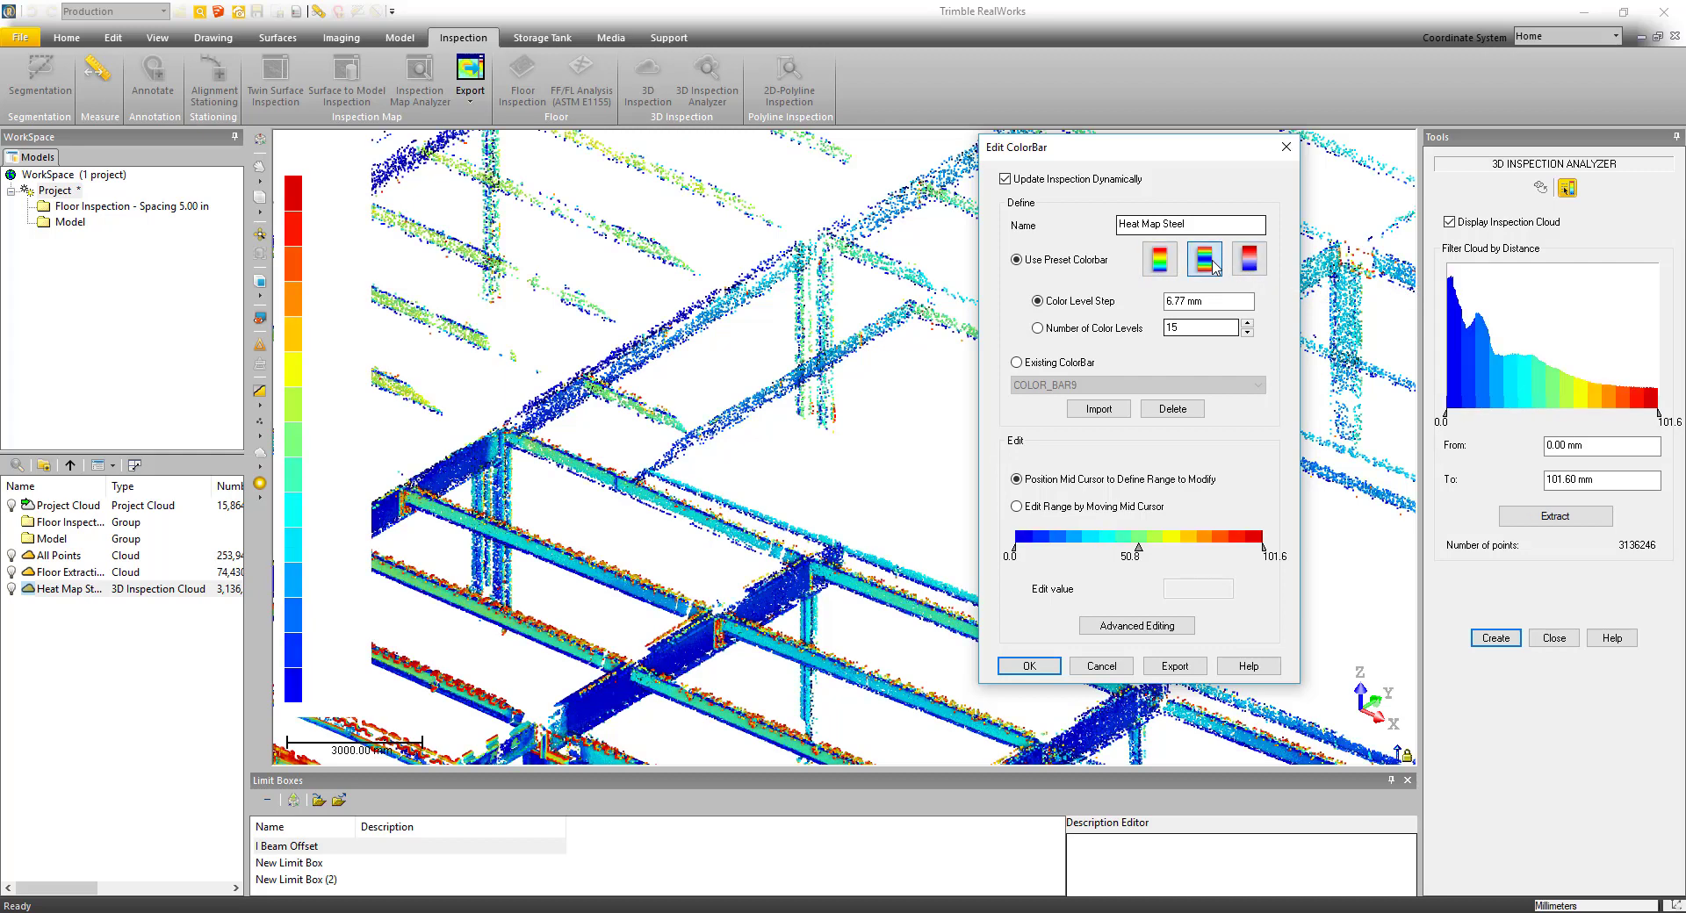
{"action": "left_click", "coordinate": [1250, 264]}
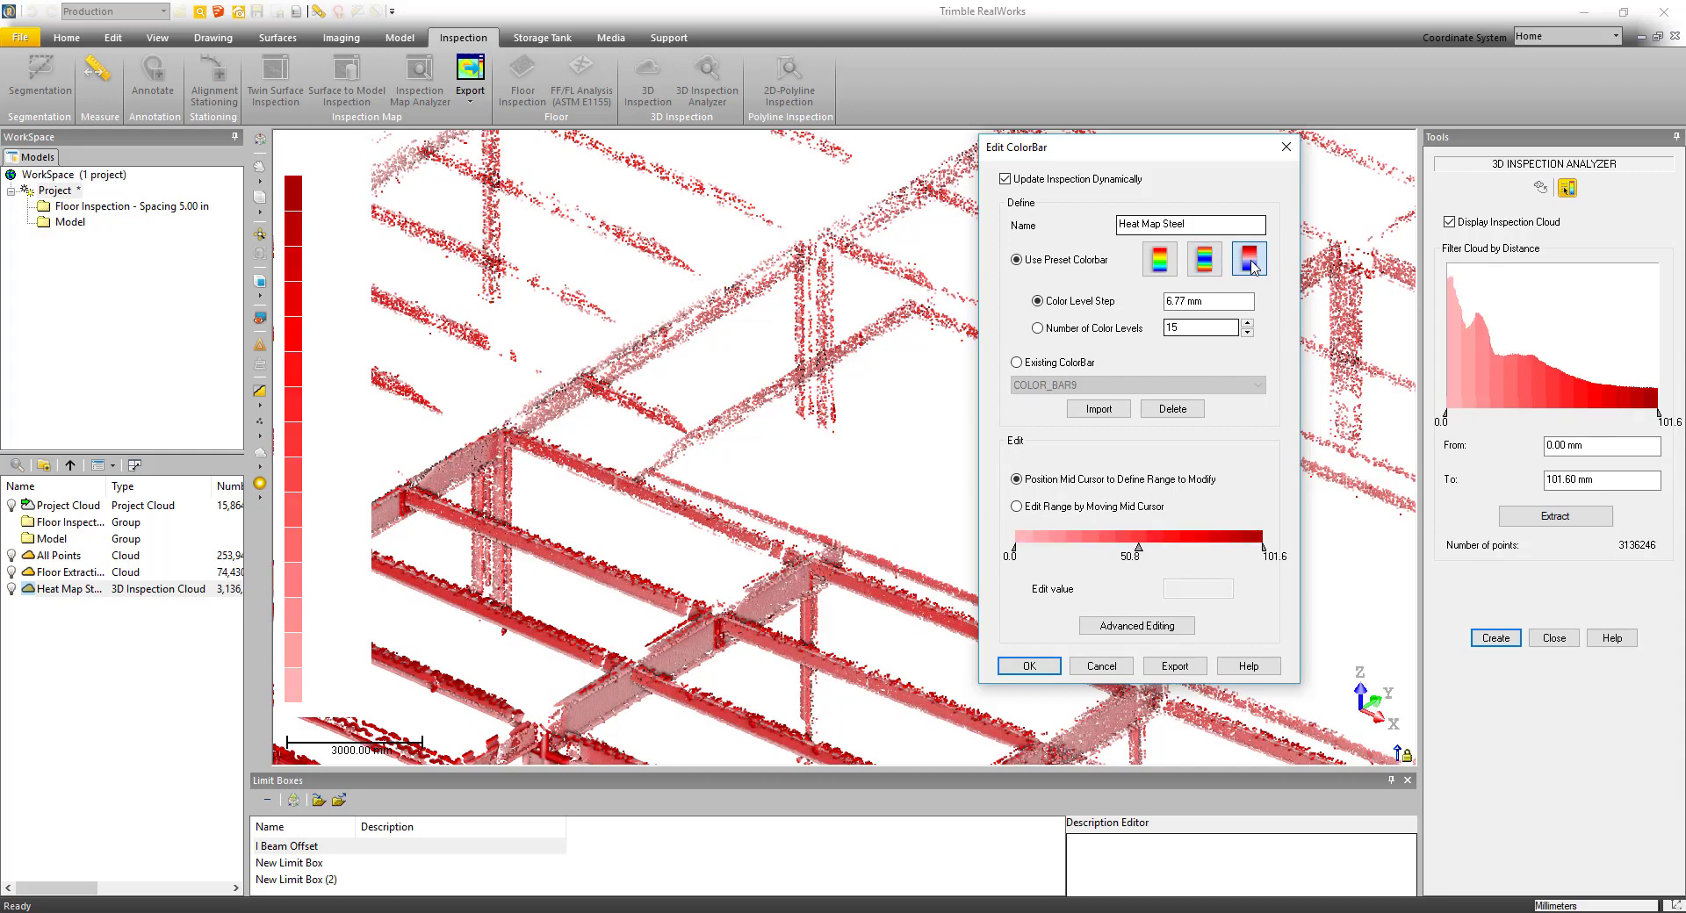
{"action": "left_click", "coordinate": [1206, 263]}
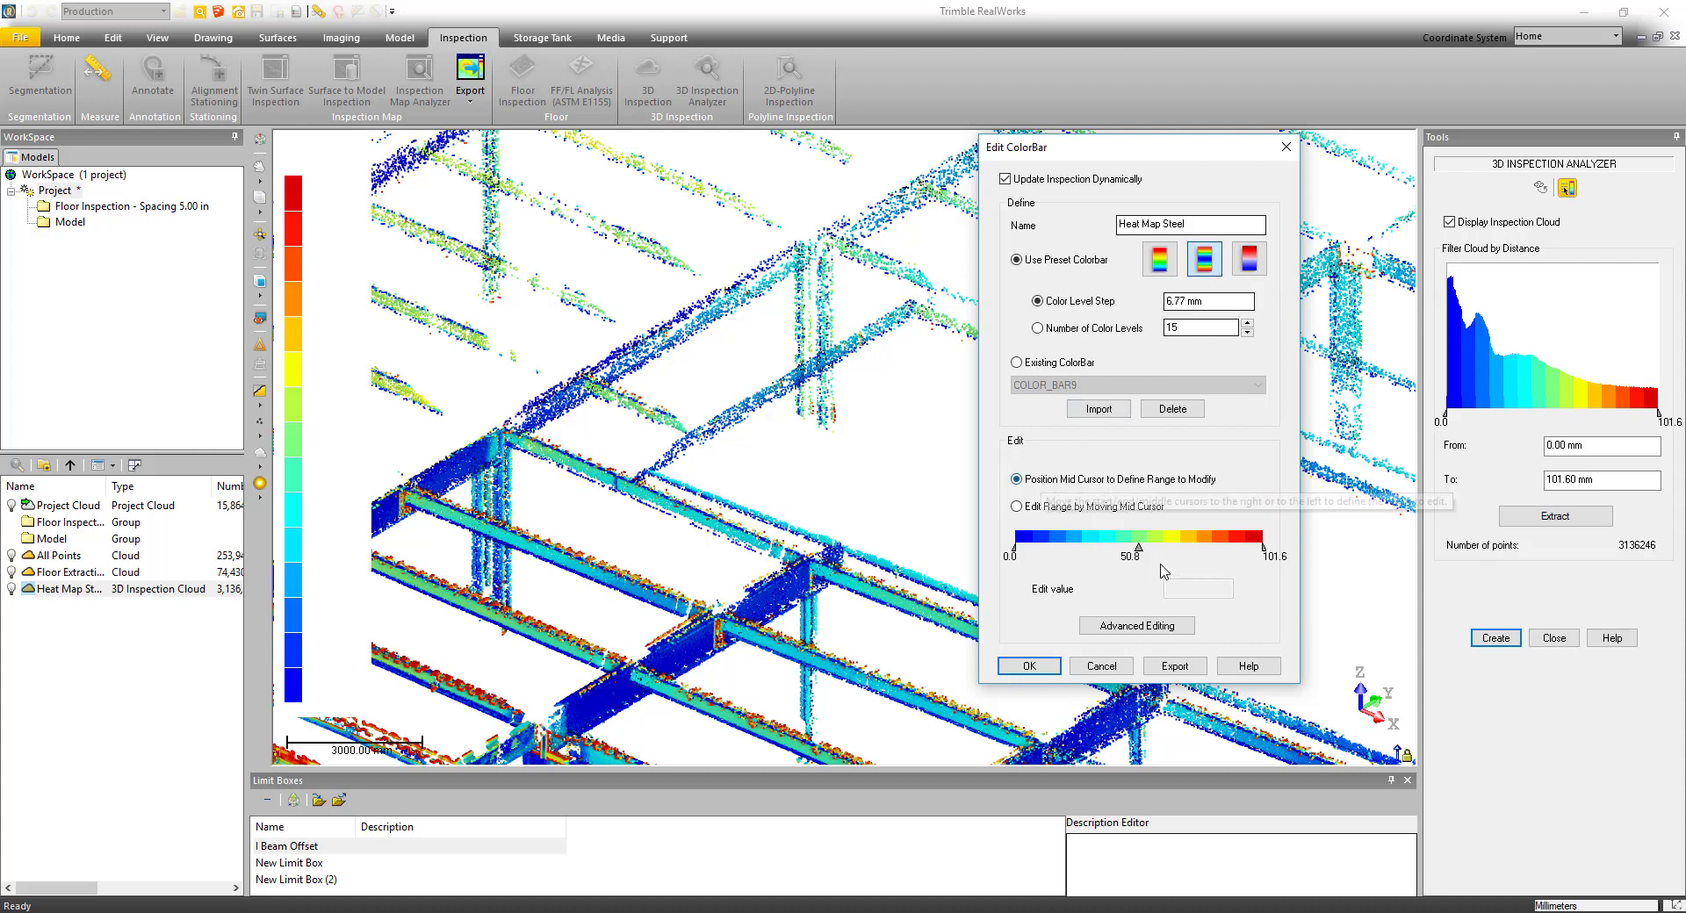
- Position the color bar's mid cursor at 81.28 mm and edit the range by moving that cursor toward smaller distances
{"action": "left_click_drag", "start_coordinate": [1138, 548], "coordinate": [1209, 550]}
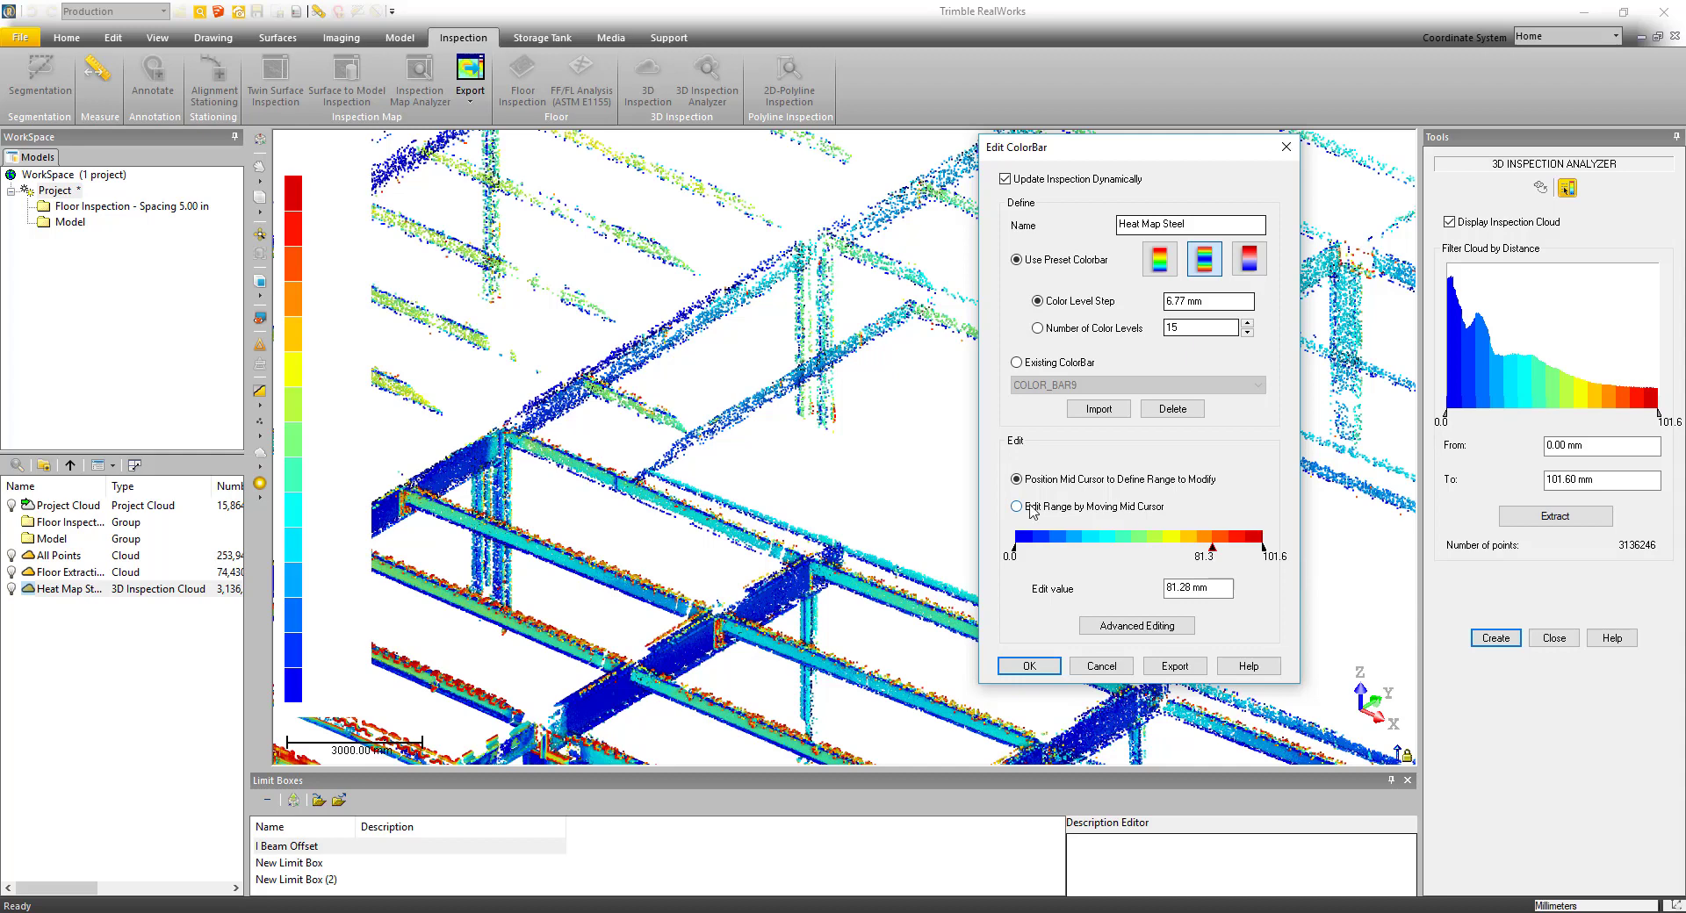
{"action": "left_click", "coordinate": [1017, 507]}
{"action": "left_click_drag", "start_coordinate": [1212, 551], "coordinate": [1080, 551]}
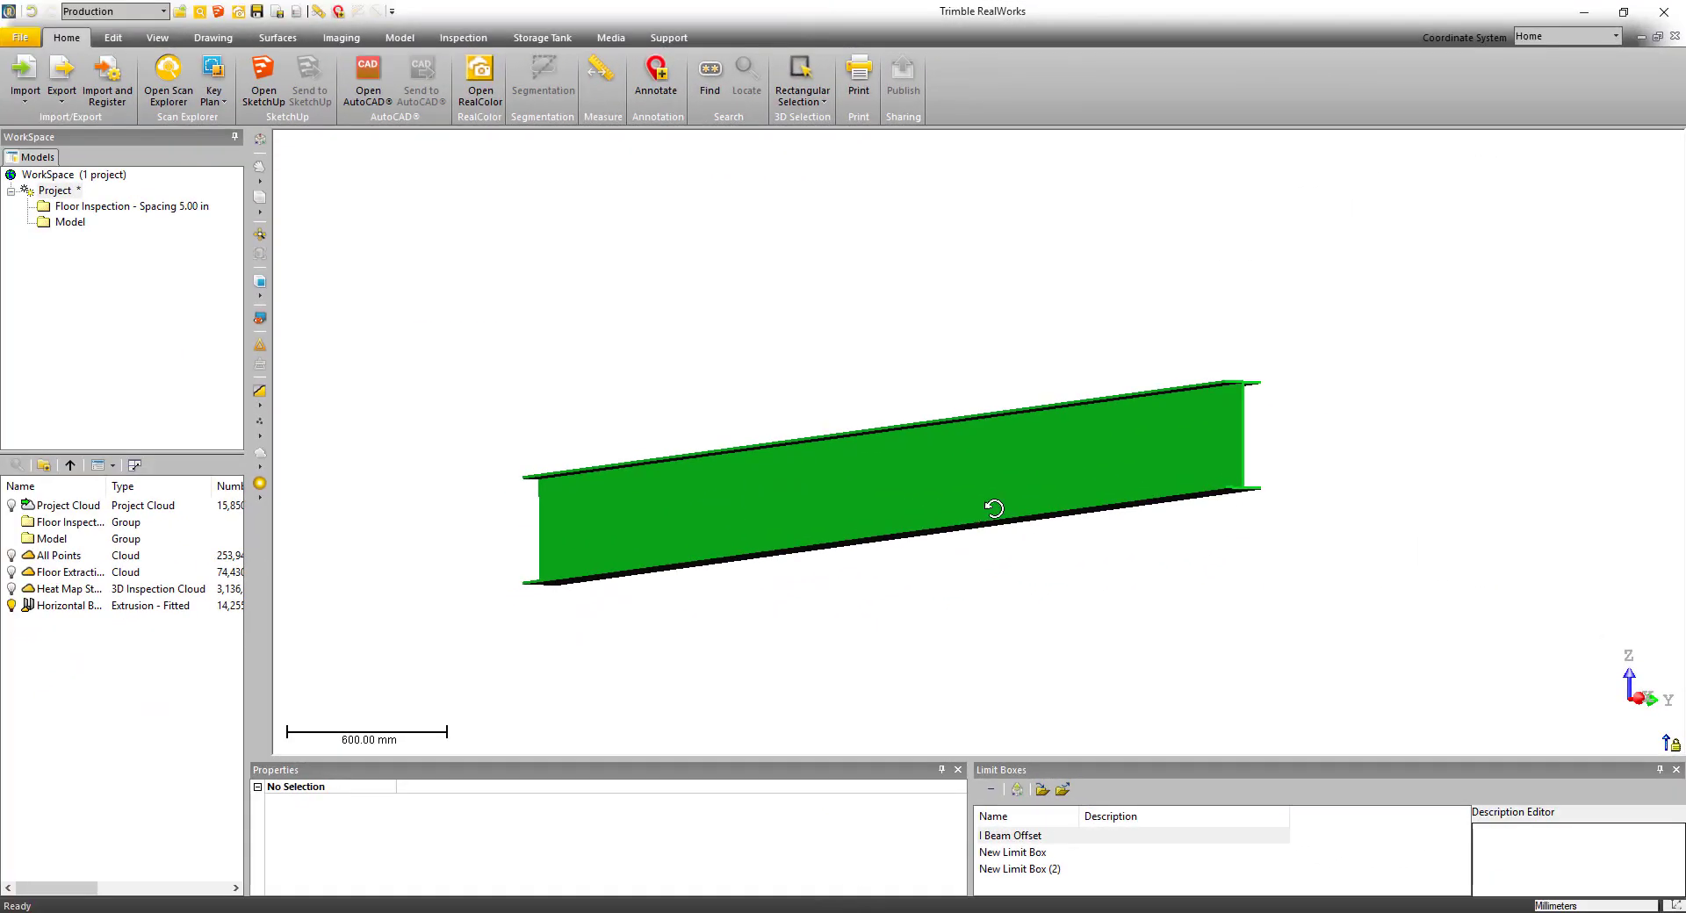
- Export the Horizontal Beam to an IFC file named Horizontal Beam in the IFC Exports folder, using the Home frame
{"action": "left_click_drag", "start_coordinate": [994, 508], "coordinate": [1075, 507]}
{"action": "left_click_drag", "start_coordinate": [796, 483], "coordinate": [636, 492]}
{"action": "left_click", "coordinate": [797, 508]}
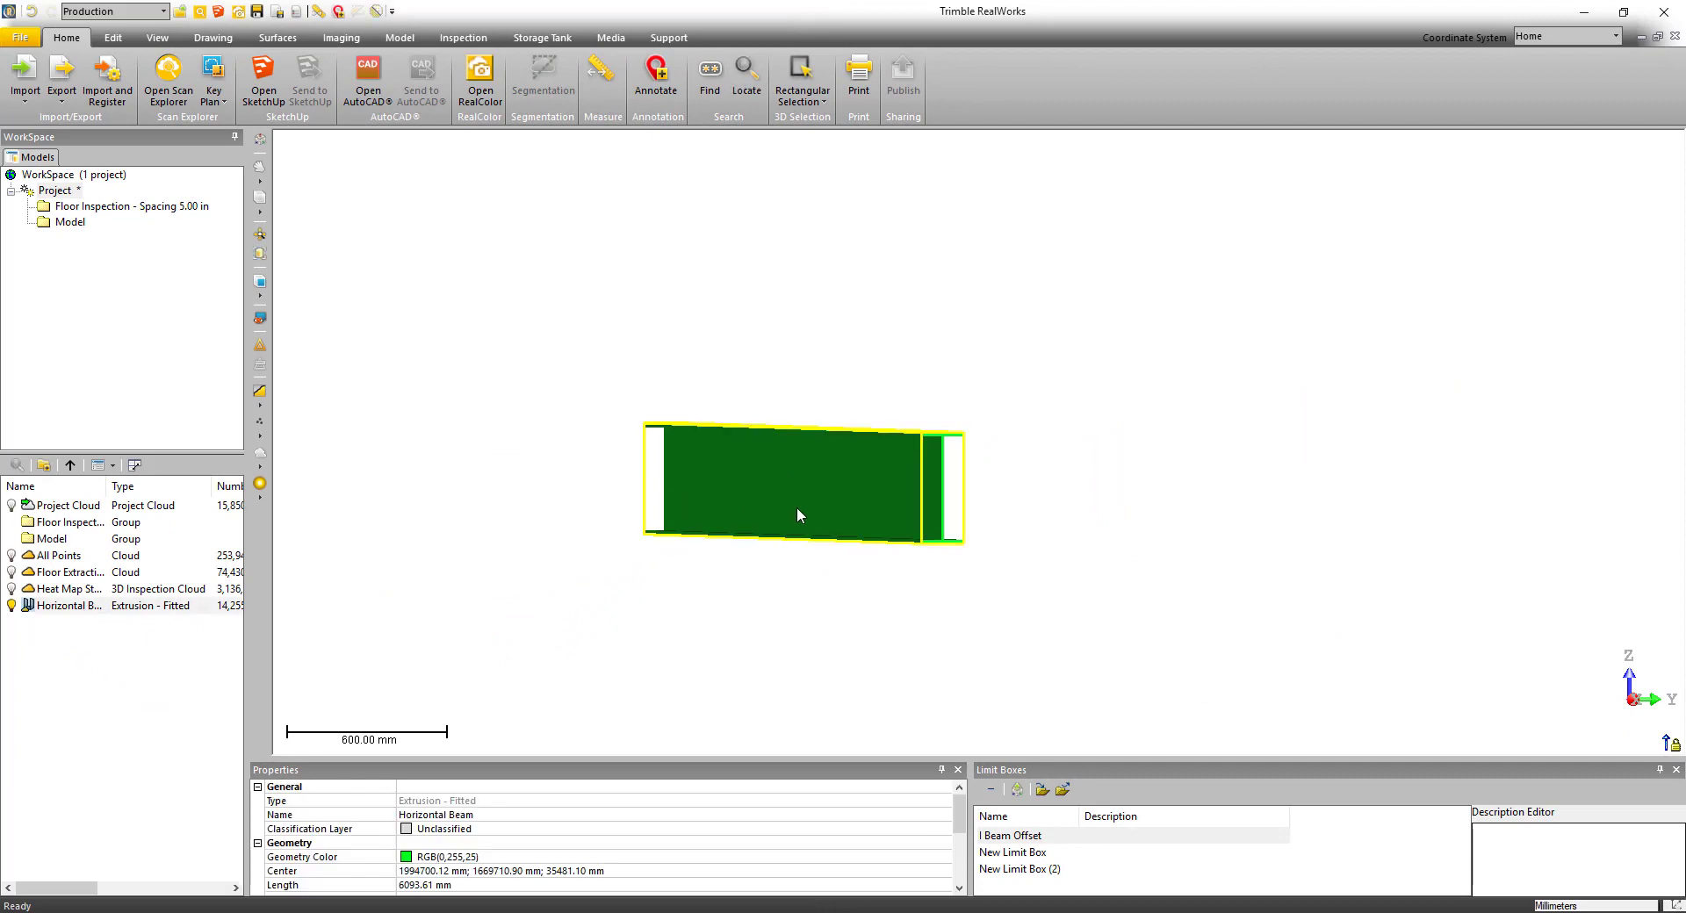
{"action": "left_click", "coordinate": [65, 103]}
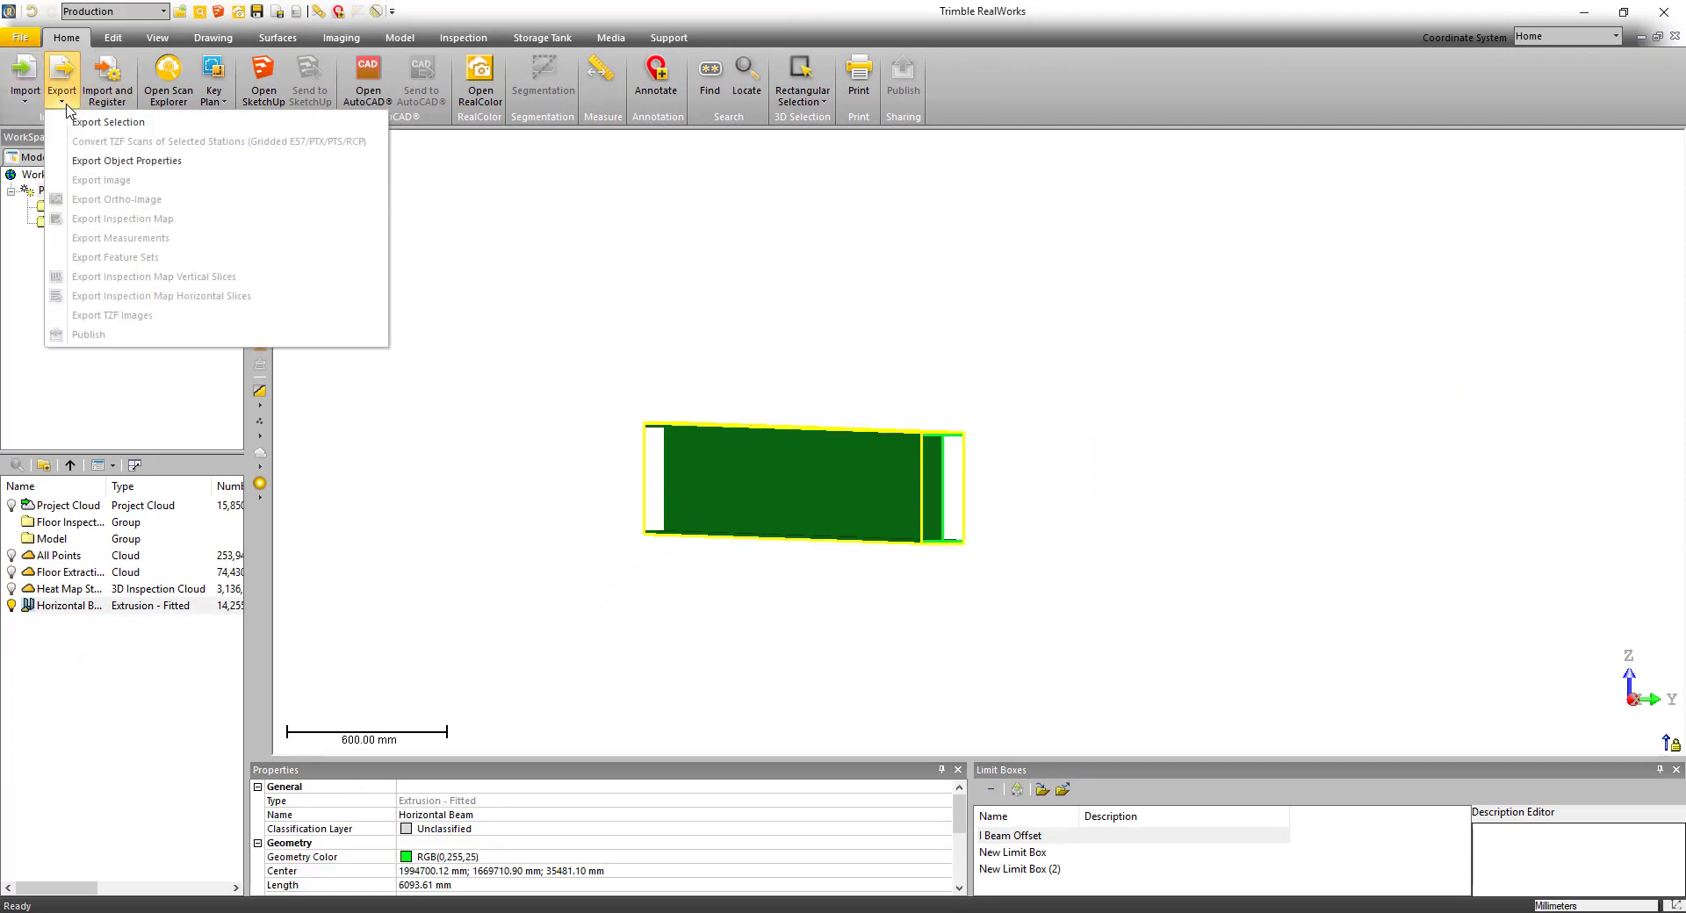
{"action": "left_click", "coordinate": [80, 123]}
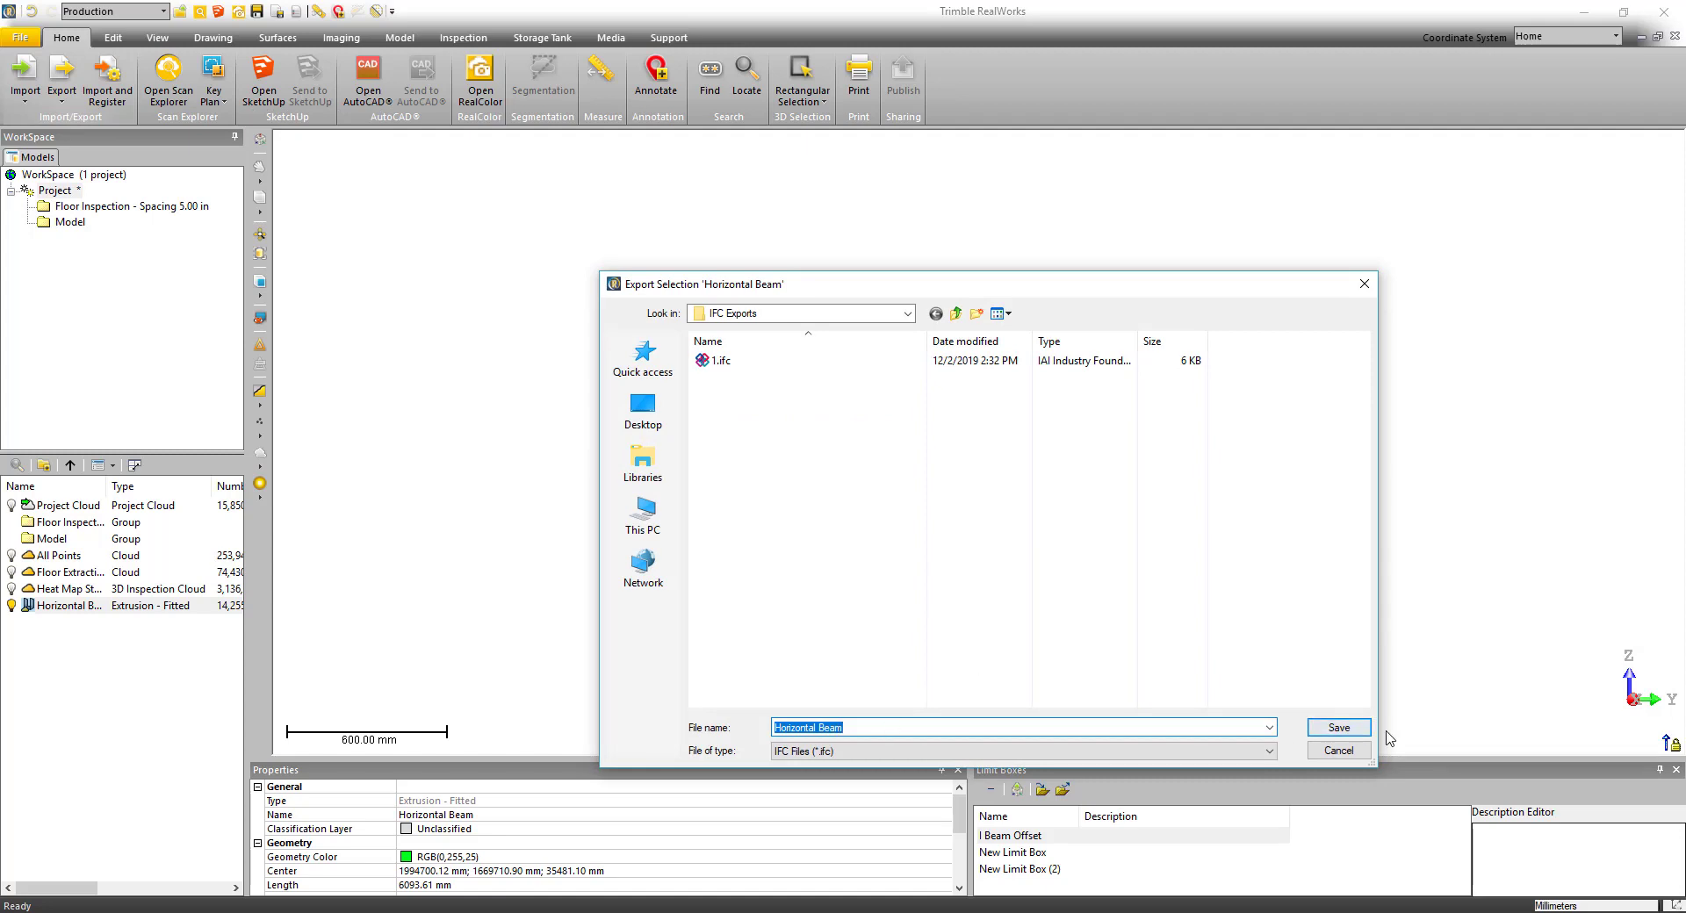
{"action": "left_click", "coordinate": [1359, 734]}
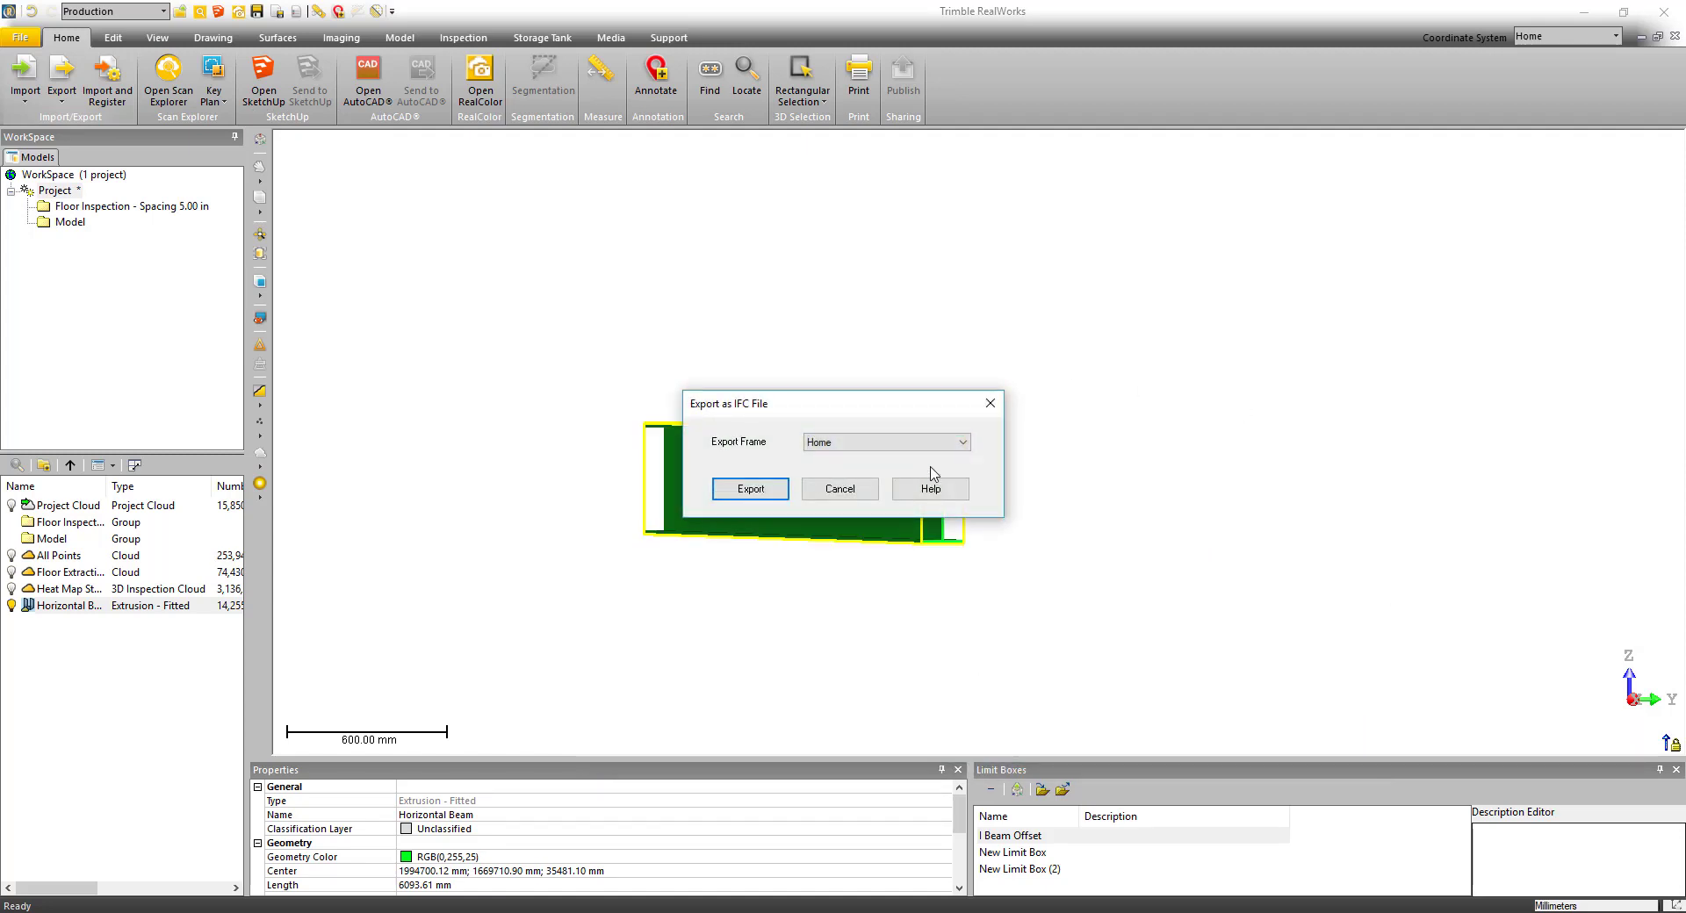
{"action": "left_click", "coordinate": [750, 489]}
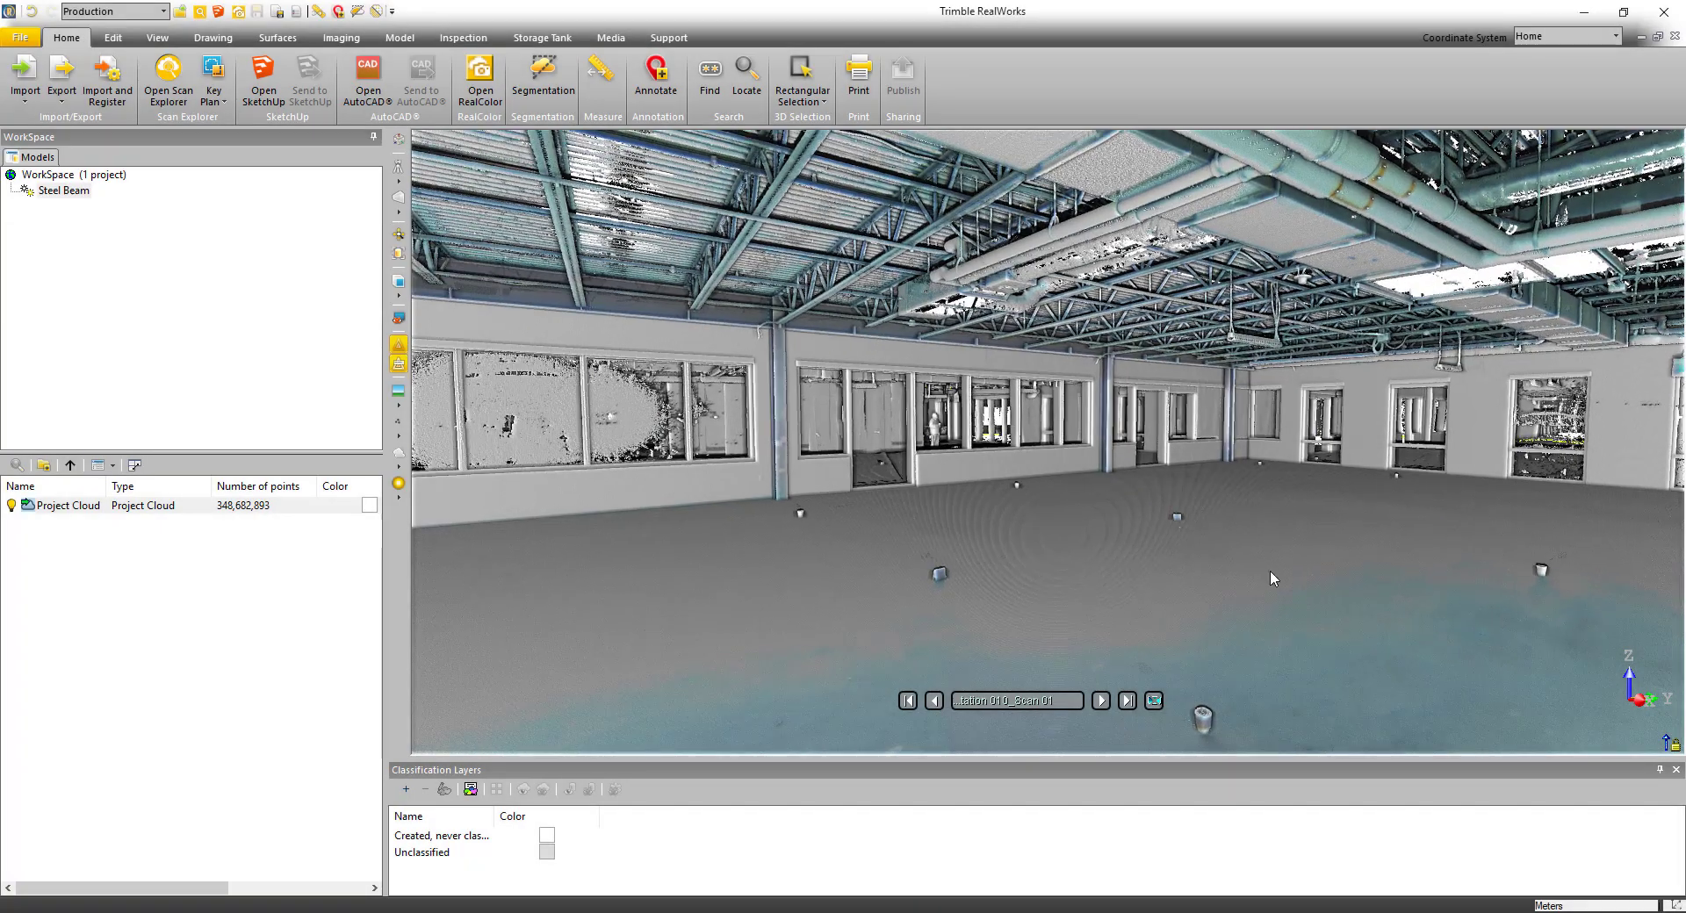
- Run Auto-Segment Steel Beams on the Steel Beam project's Project Cloud
{"action": "left_click_drag", "start_coordinate": [1270, 572], "coordinate": [1213, 596]}
{"action": "scroll", "coordinate": [992, 489], "scroll_direction": "up", "scroll_amount": 5}
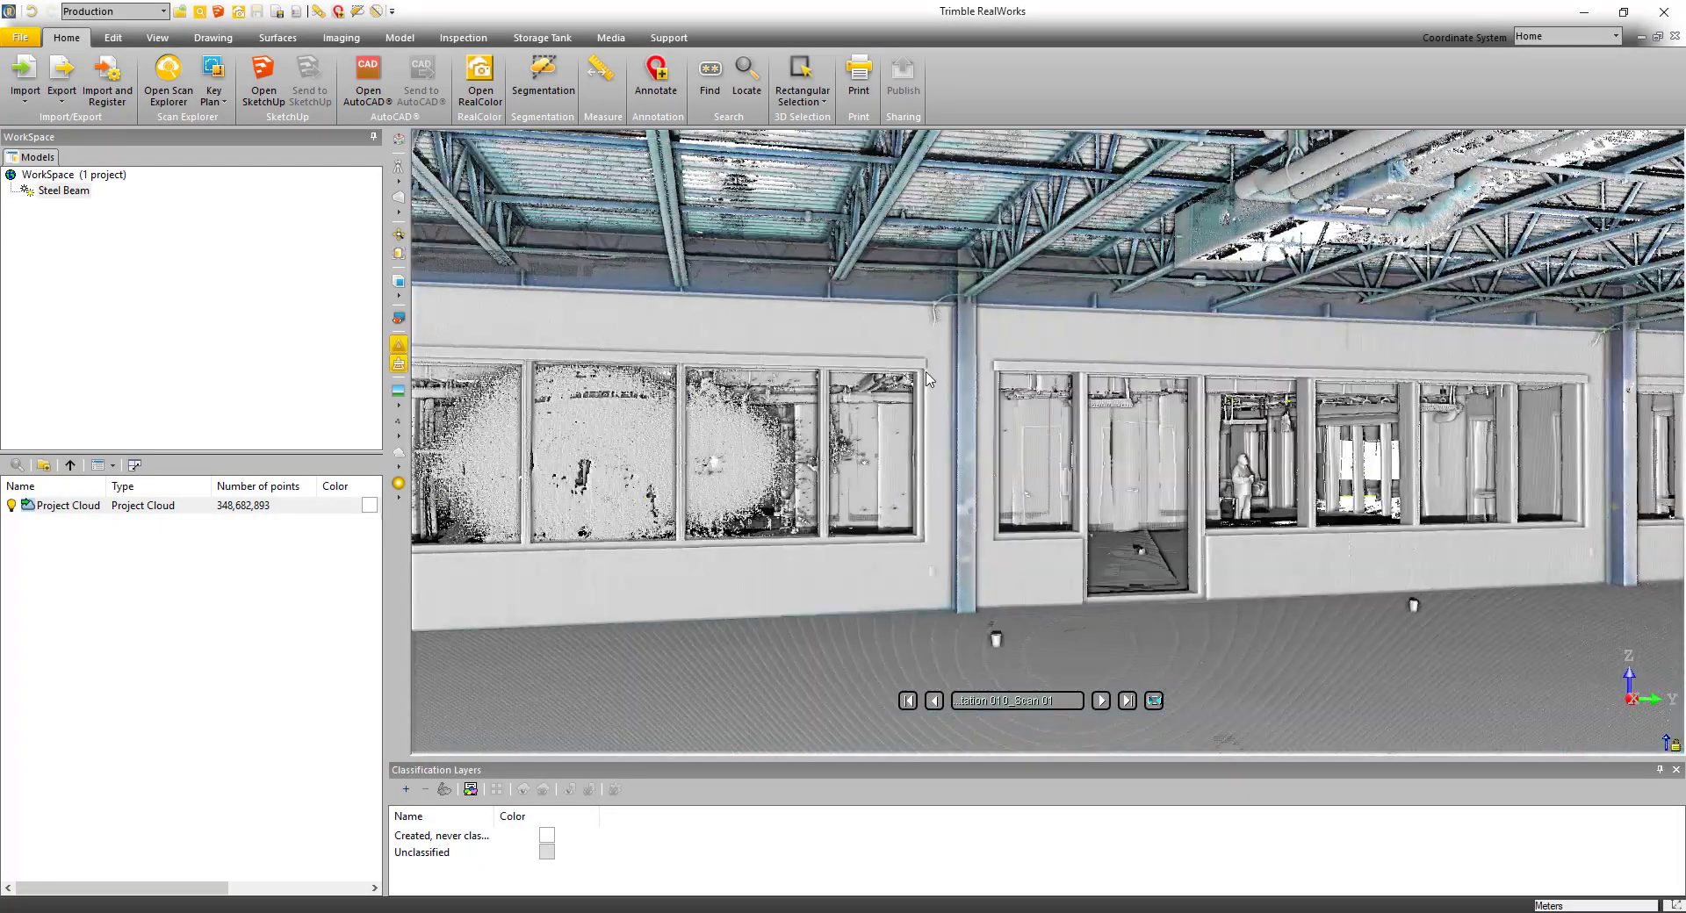
{"action": "scroll", "coordinate": [913, 576], "scroll_direction": "up", "scroll_amount": 2}
{"action": "left_click_drag", "start_coordinate": [913, 576], "coordinate": [884, 605]}
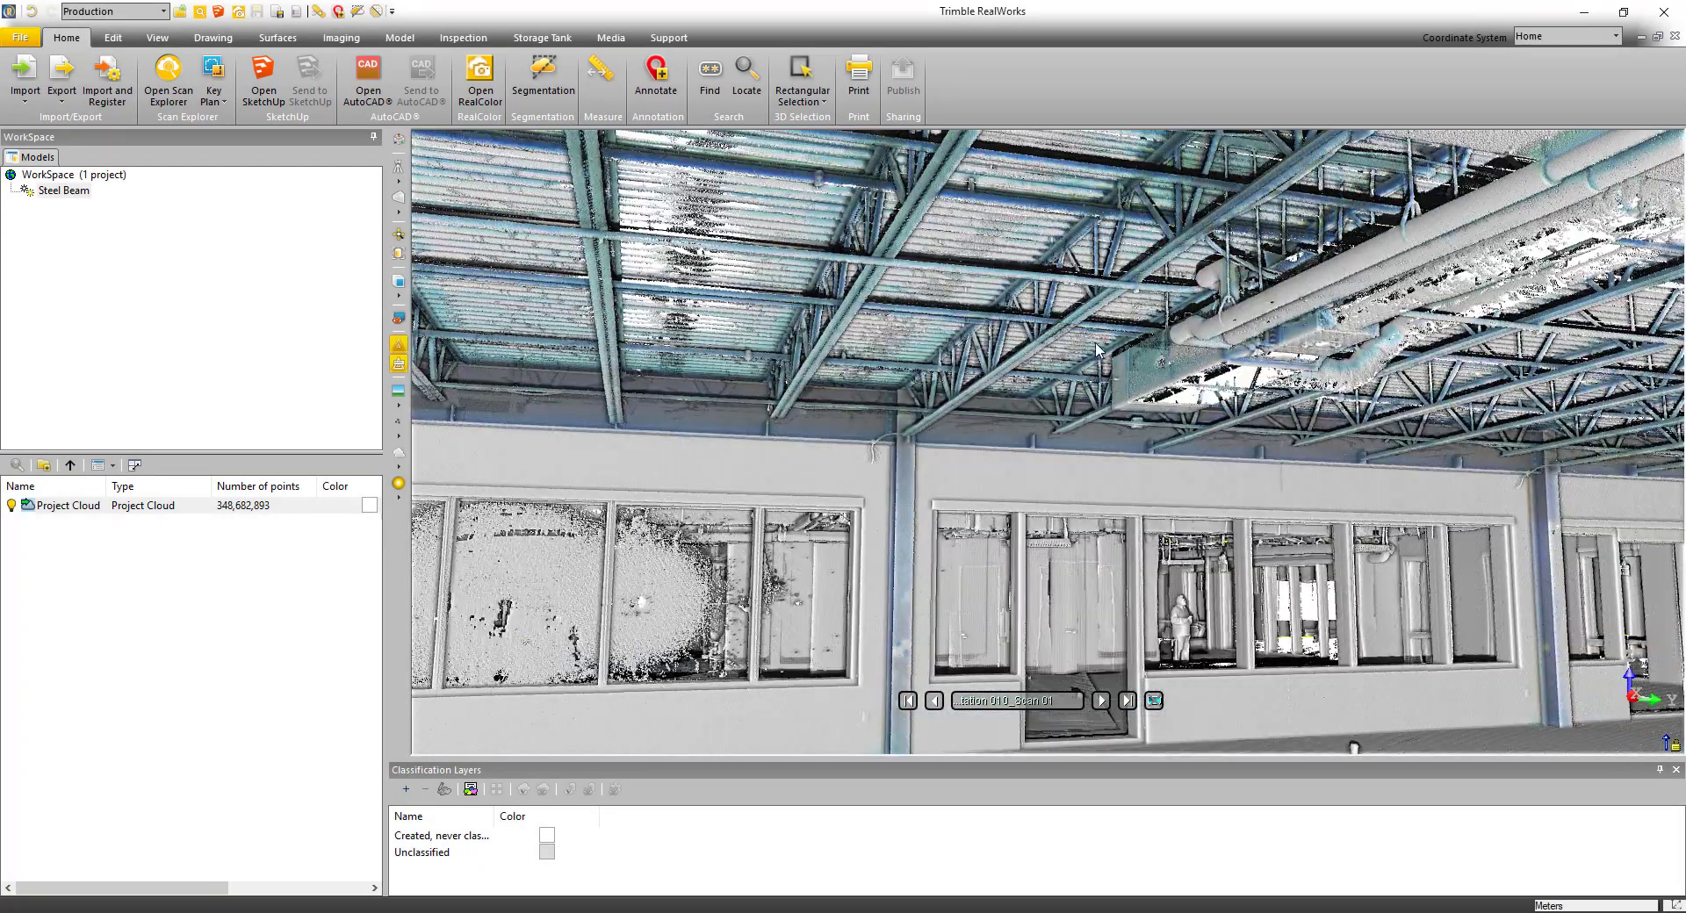
{"action": "left_click_drag", "start_coordinate": [1093, 342], "coordinate": [673, 281]}
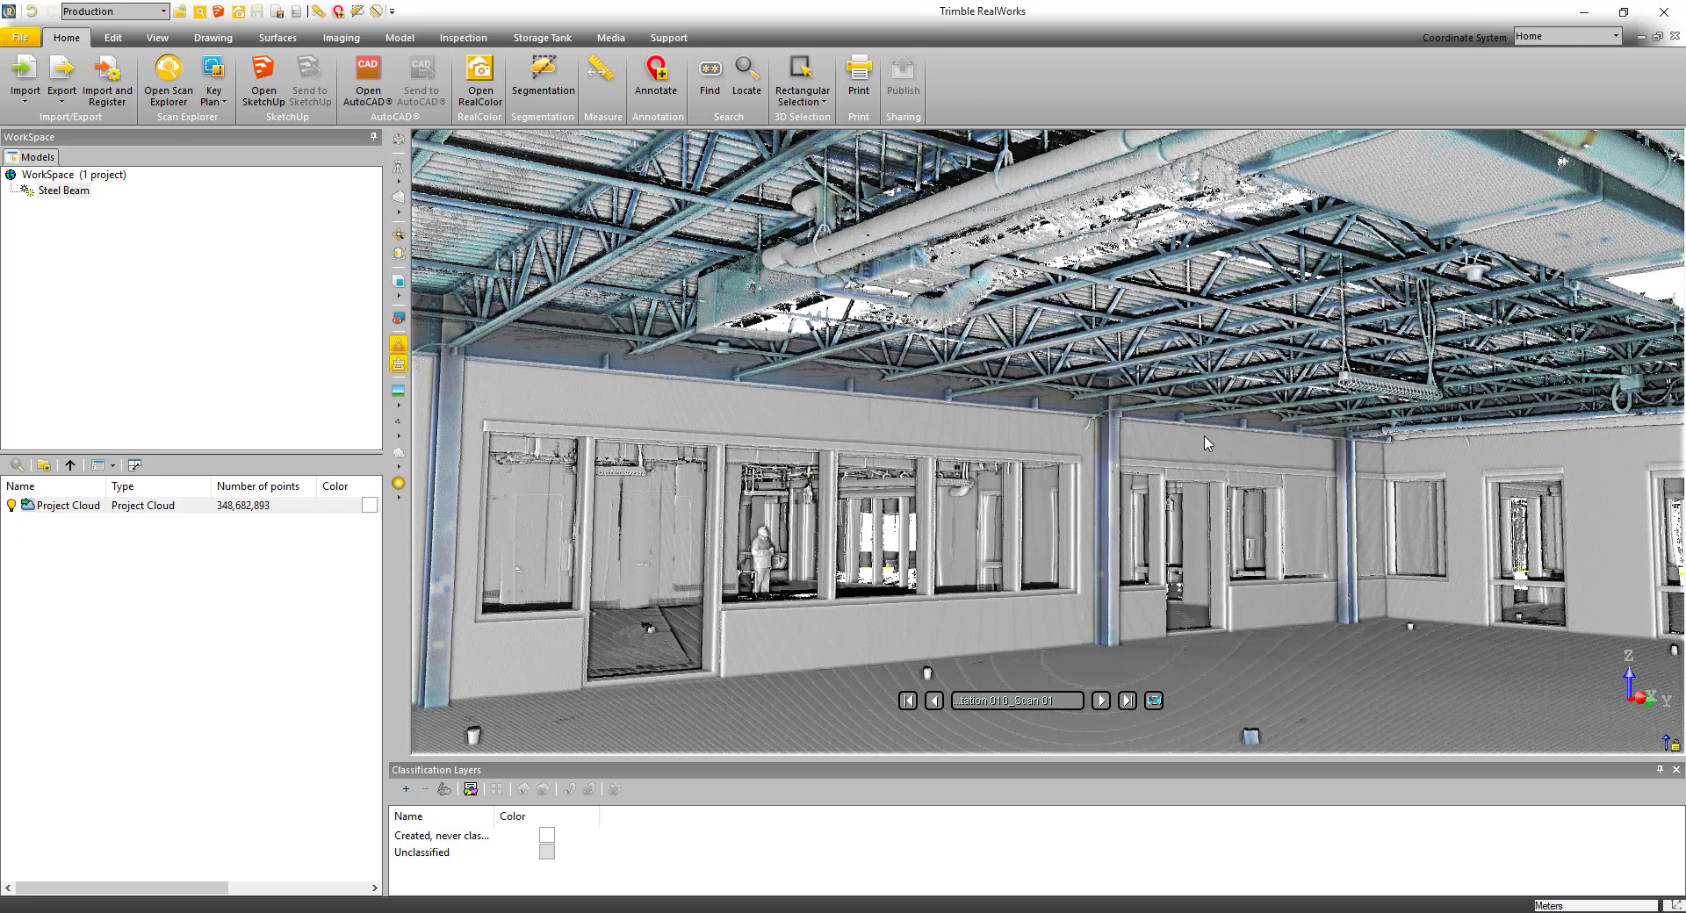
{"action": "left_click", "coordinate": [144, 506]}
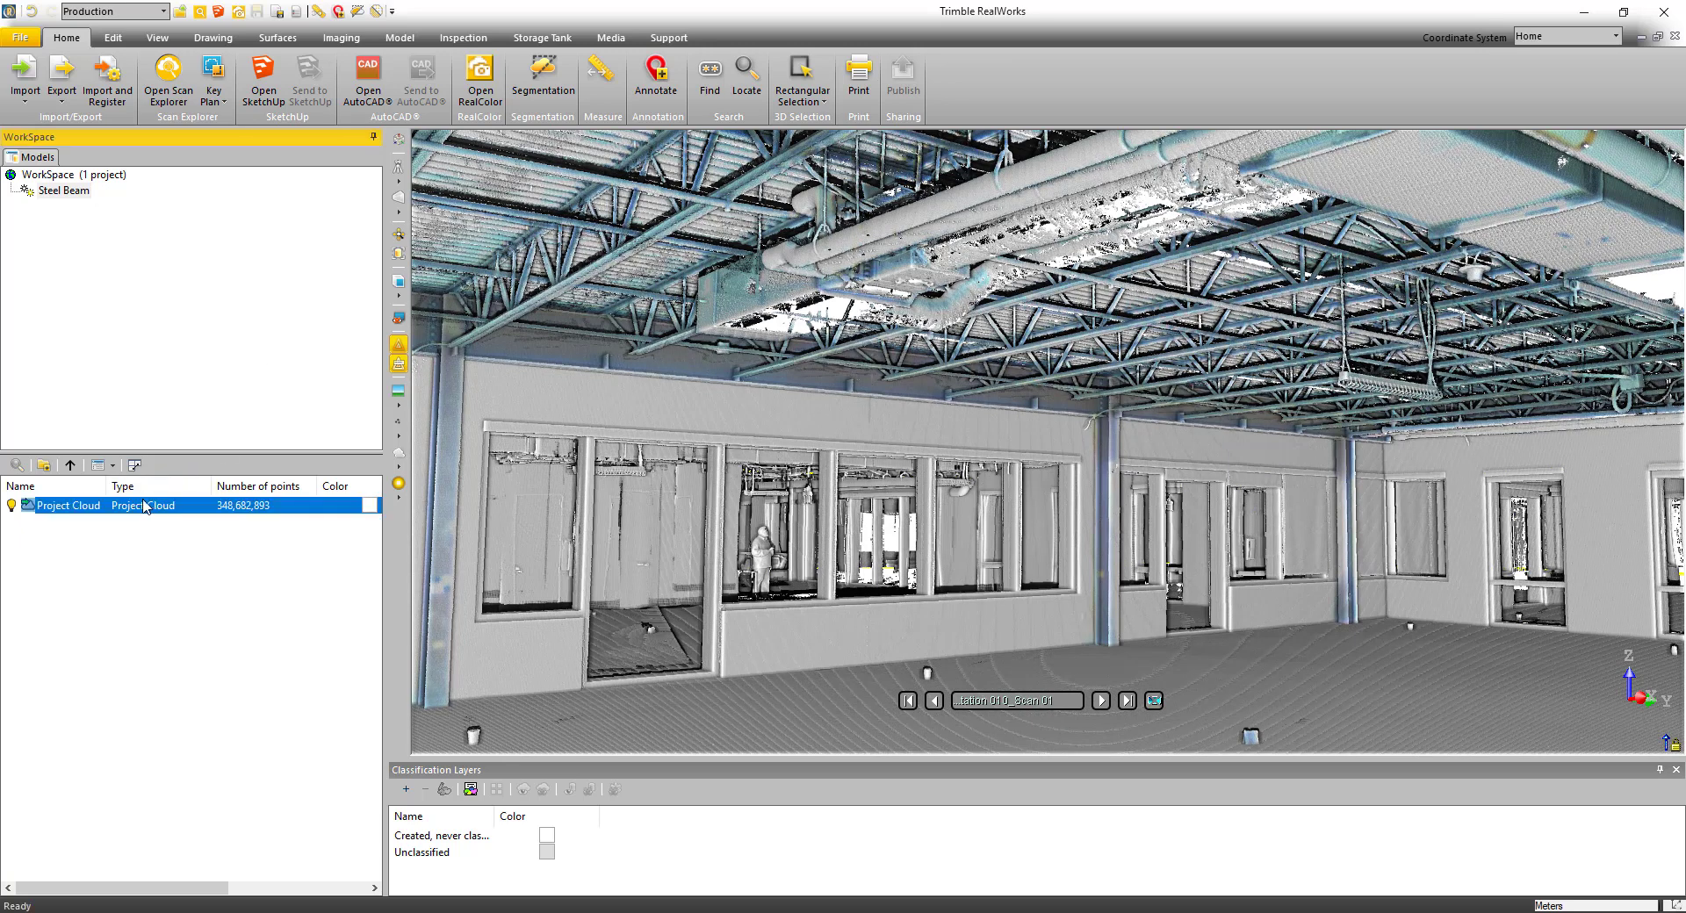
{"action": "left_click", "coordinate": [400, 39]}
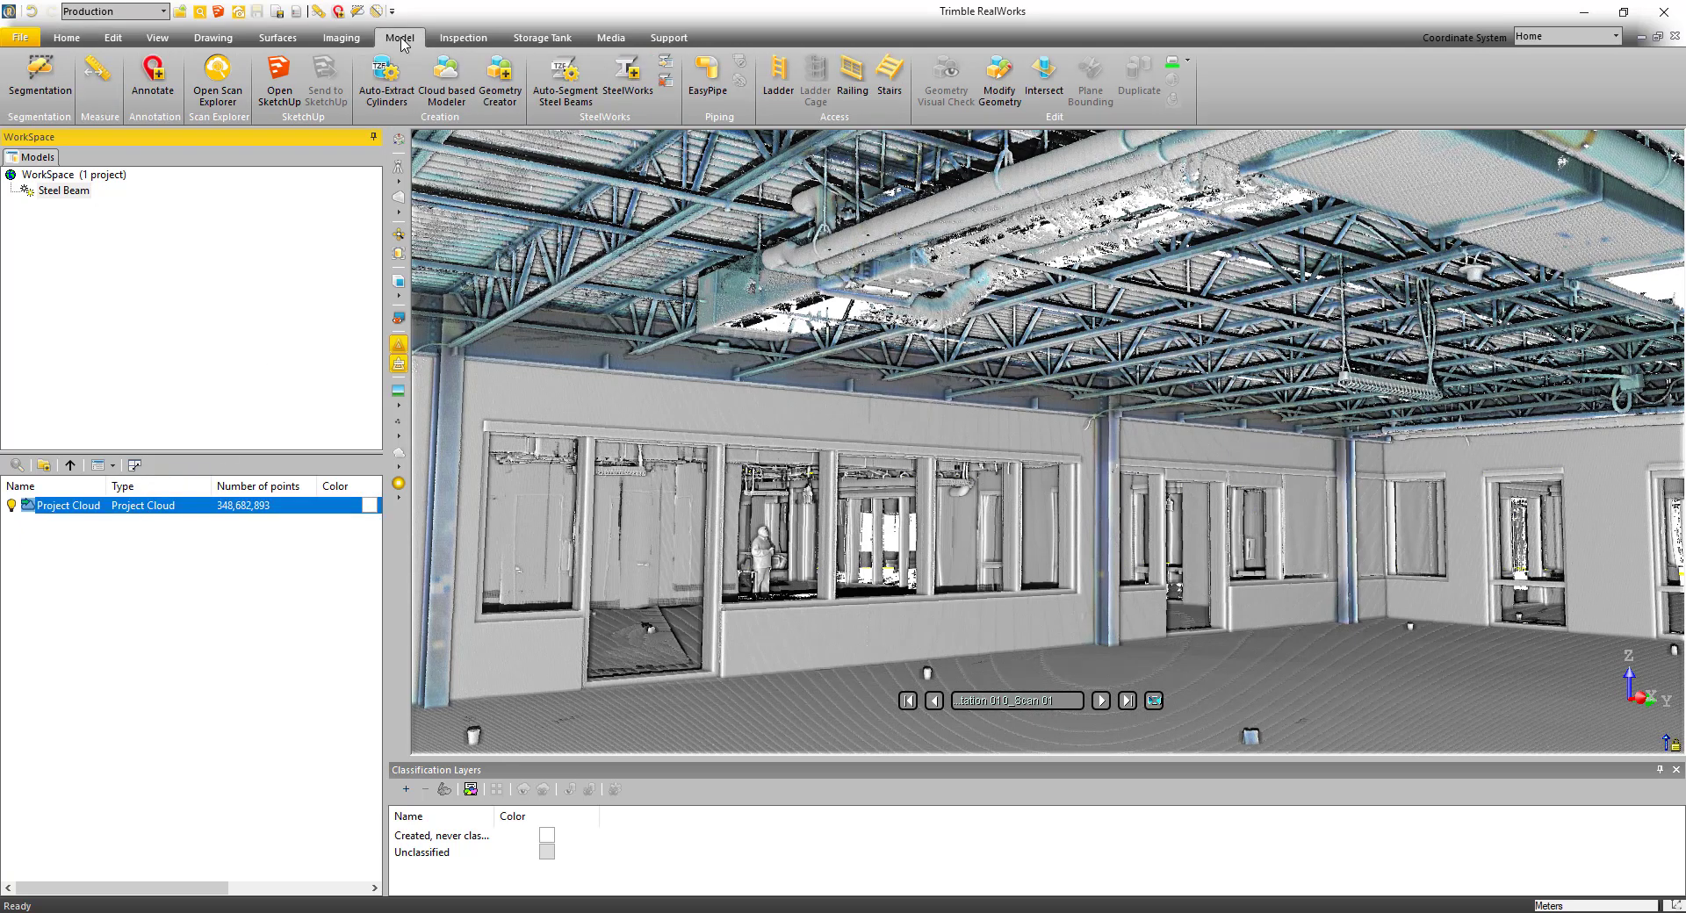
{"action": "left_click", "coordinate": [594, 63]}
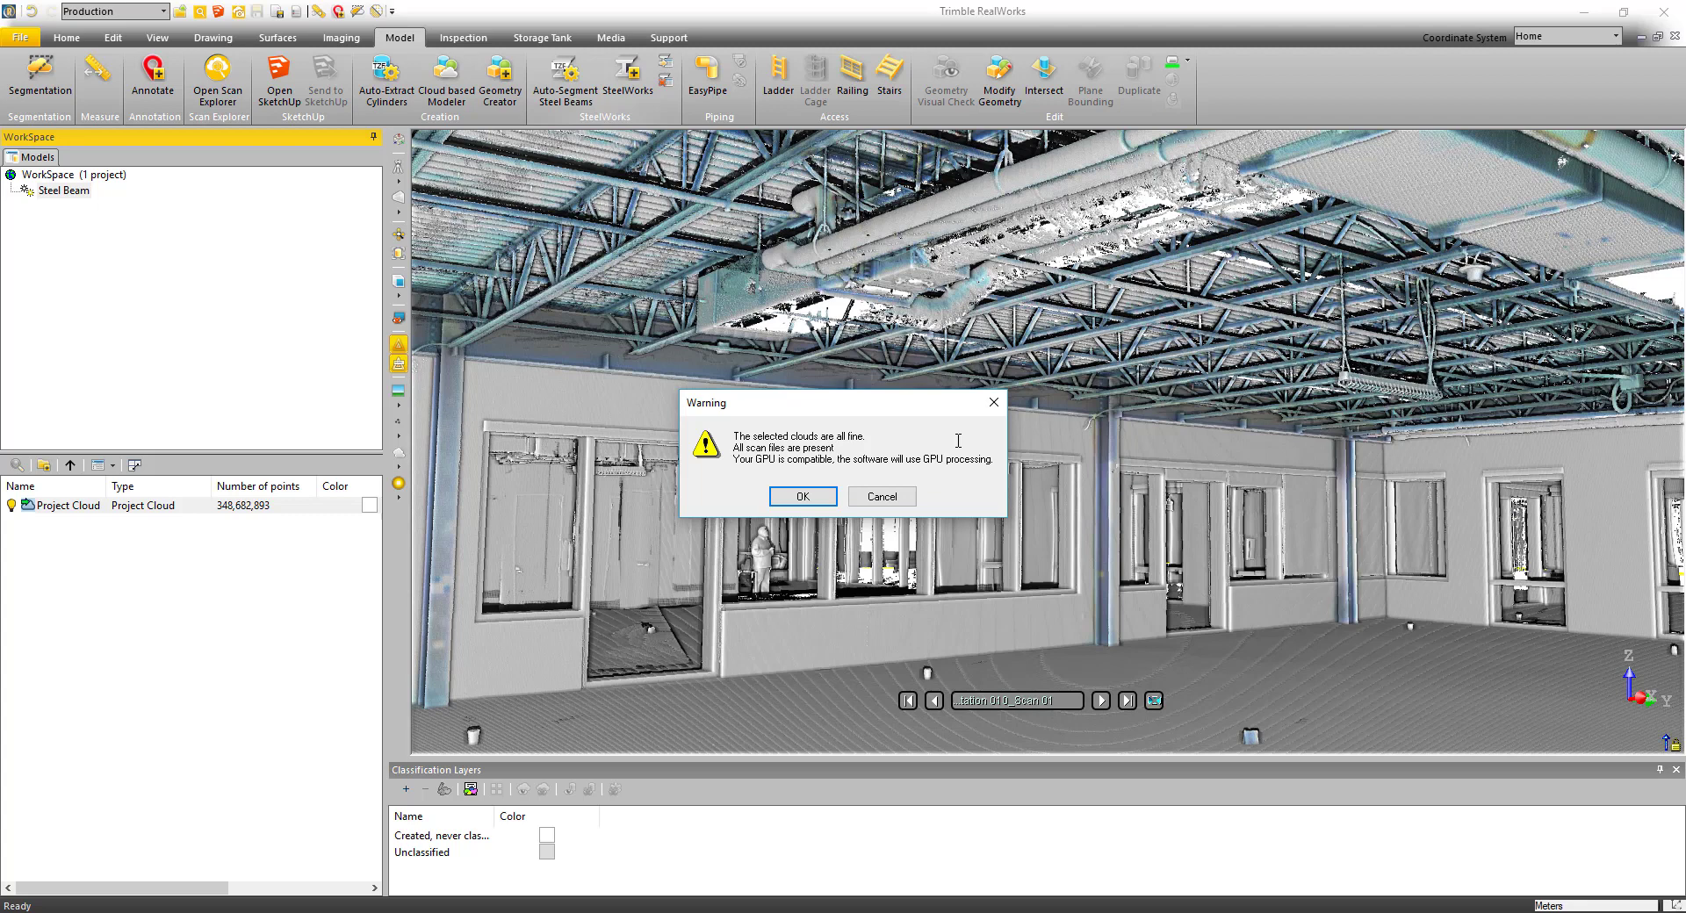
{"action": "left_click", "coordinate": [820, 497]}
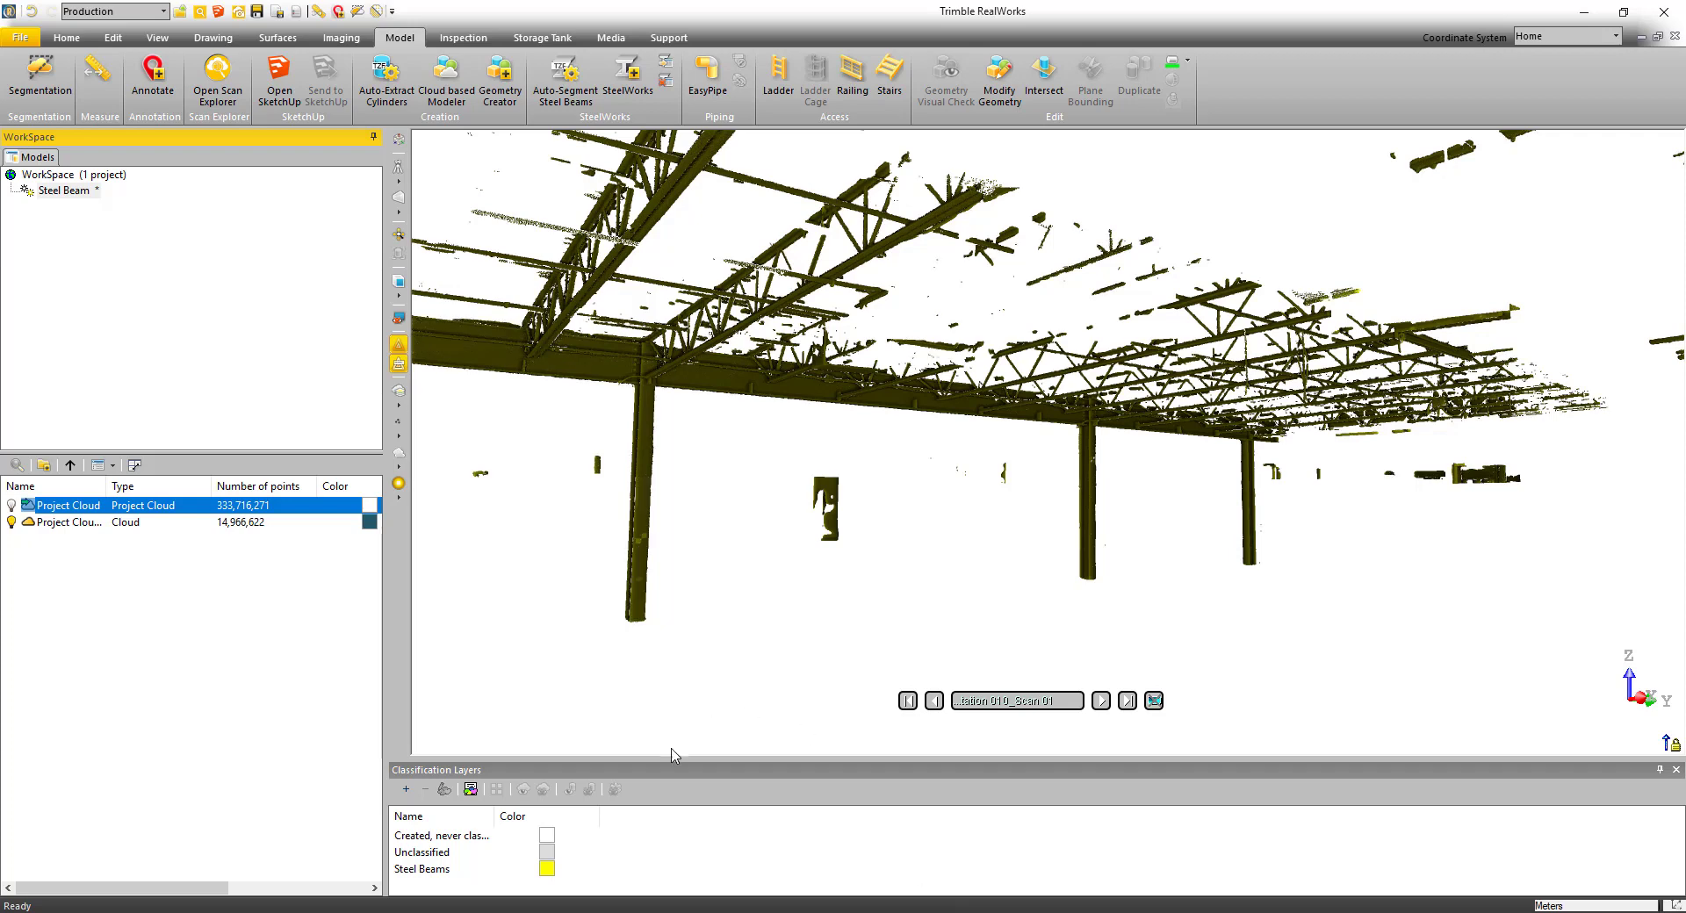
- Change the colour of the Steel Beams classification layer to red
{"action": "left_click", "coordinate": [547, 871]}
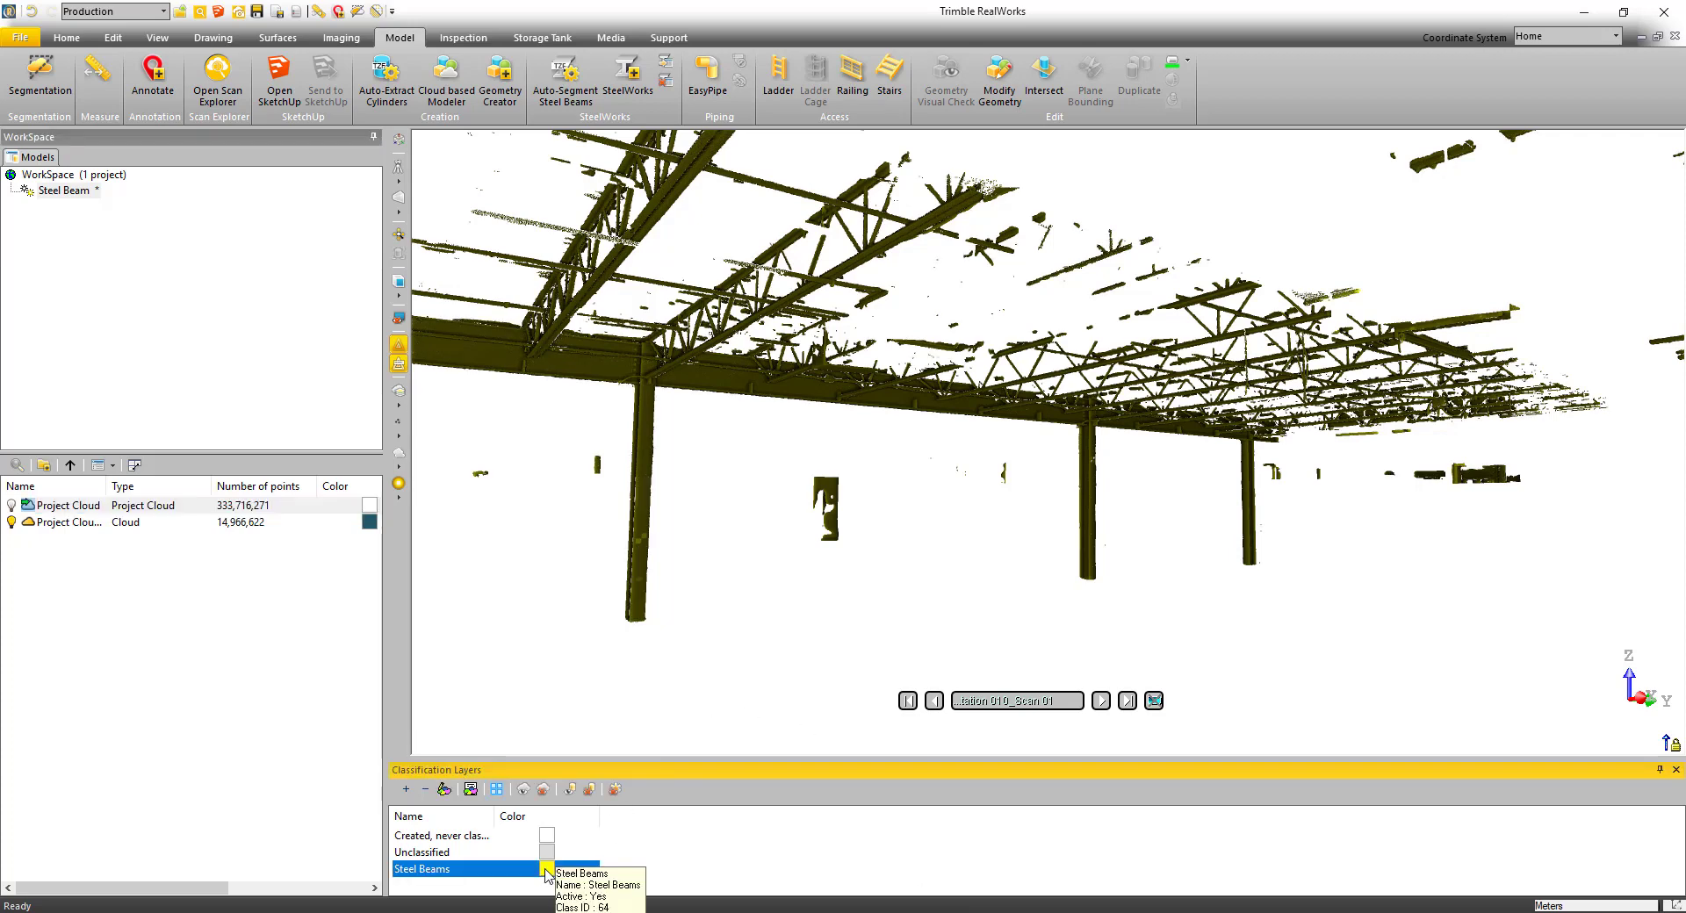
{"action": "double_click", "coordinate": [546, 870]}
{"action": "left_click", "coordinate": [942, 435]}
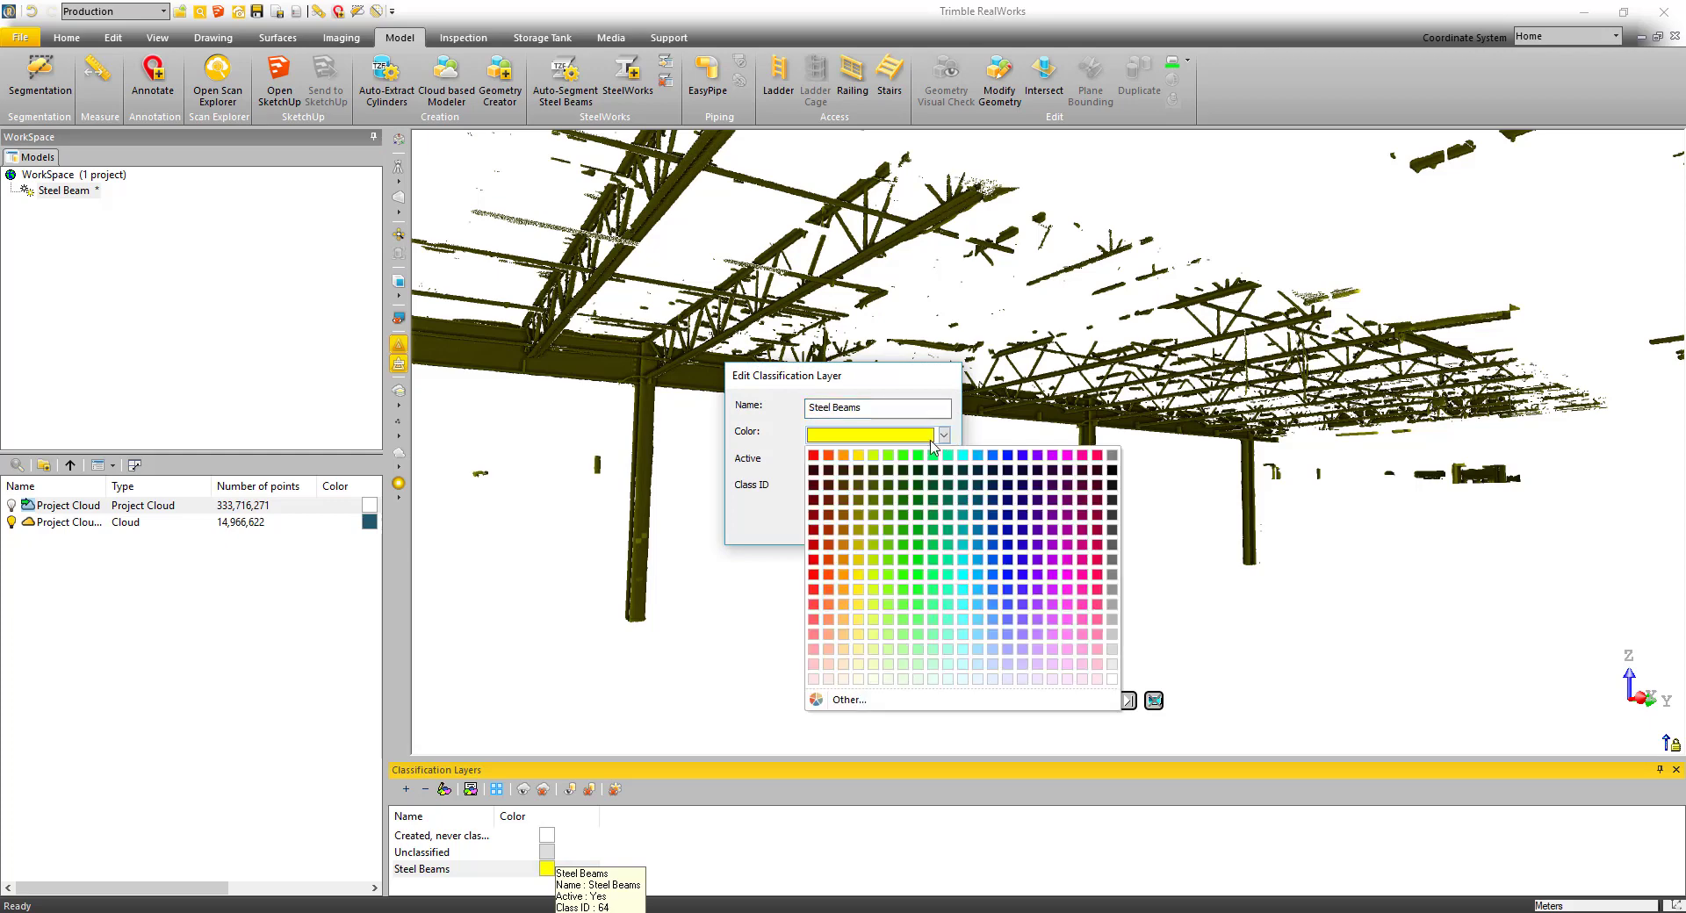
{"action": "left_click", "coordinate": [817, 456]}
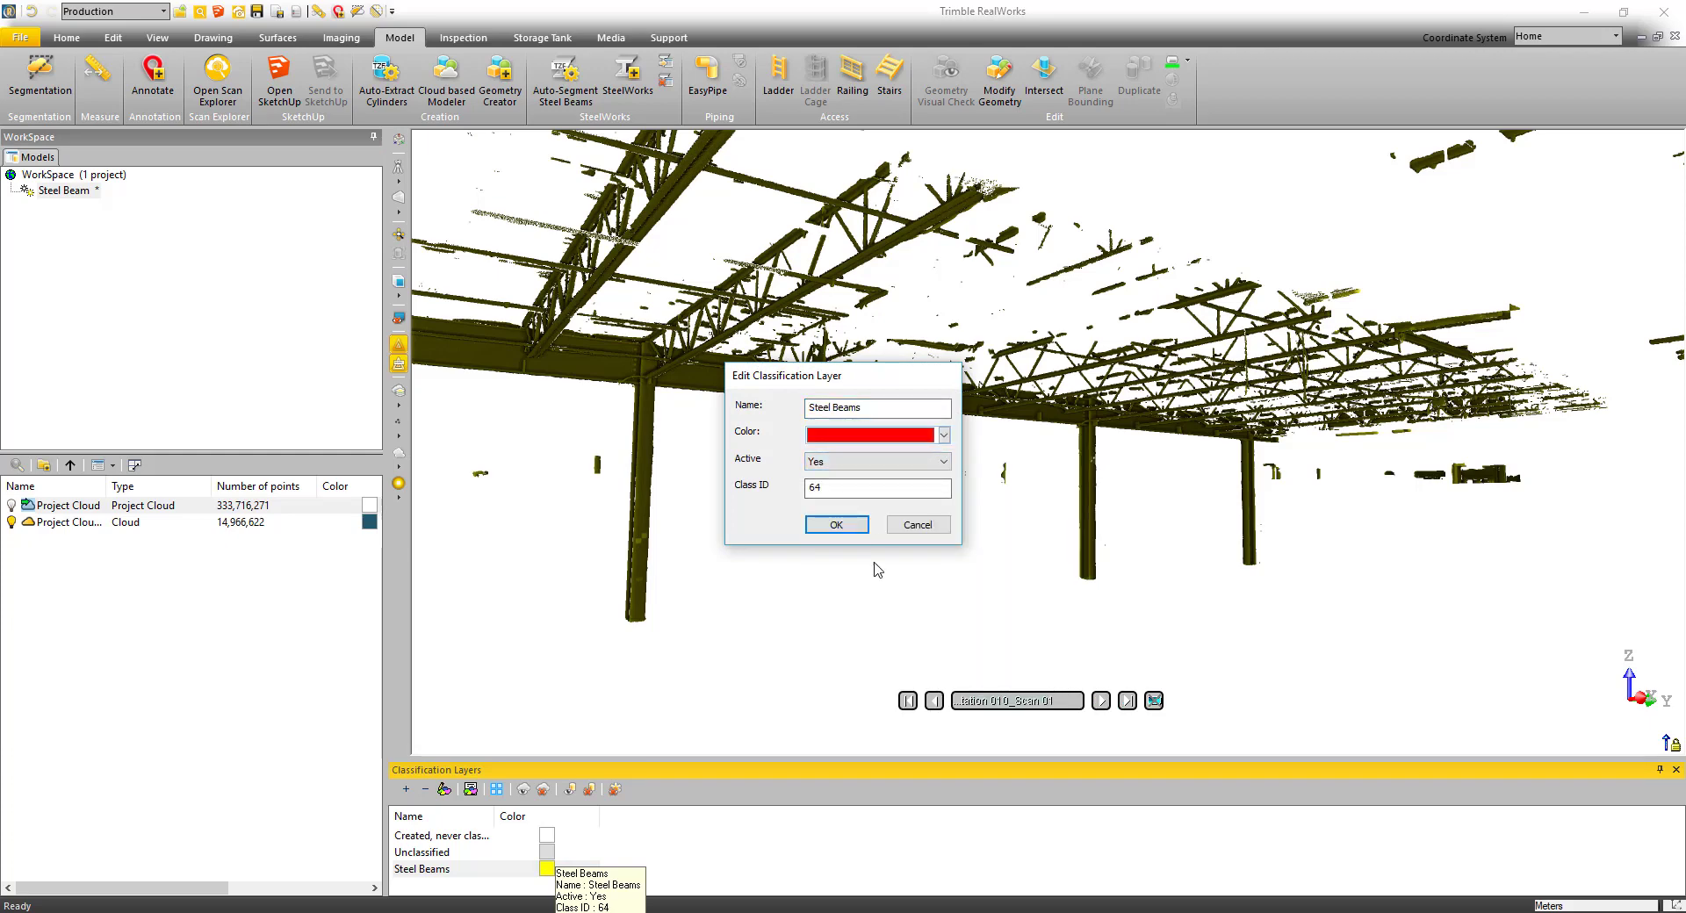
{"action": "left_click", "coordinate": [836, 524]}
- Leave the station-based view to see the steel beam cloud from outside, and hide the scan station markers
{"action": "left_click_drag", "start_coordinate": [924, 558], "coordinate": [1346, 542]}
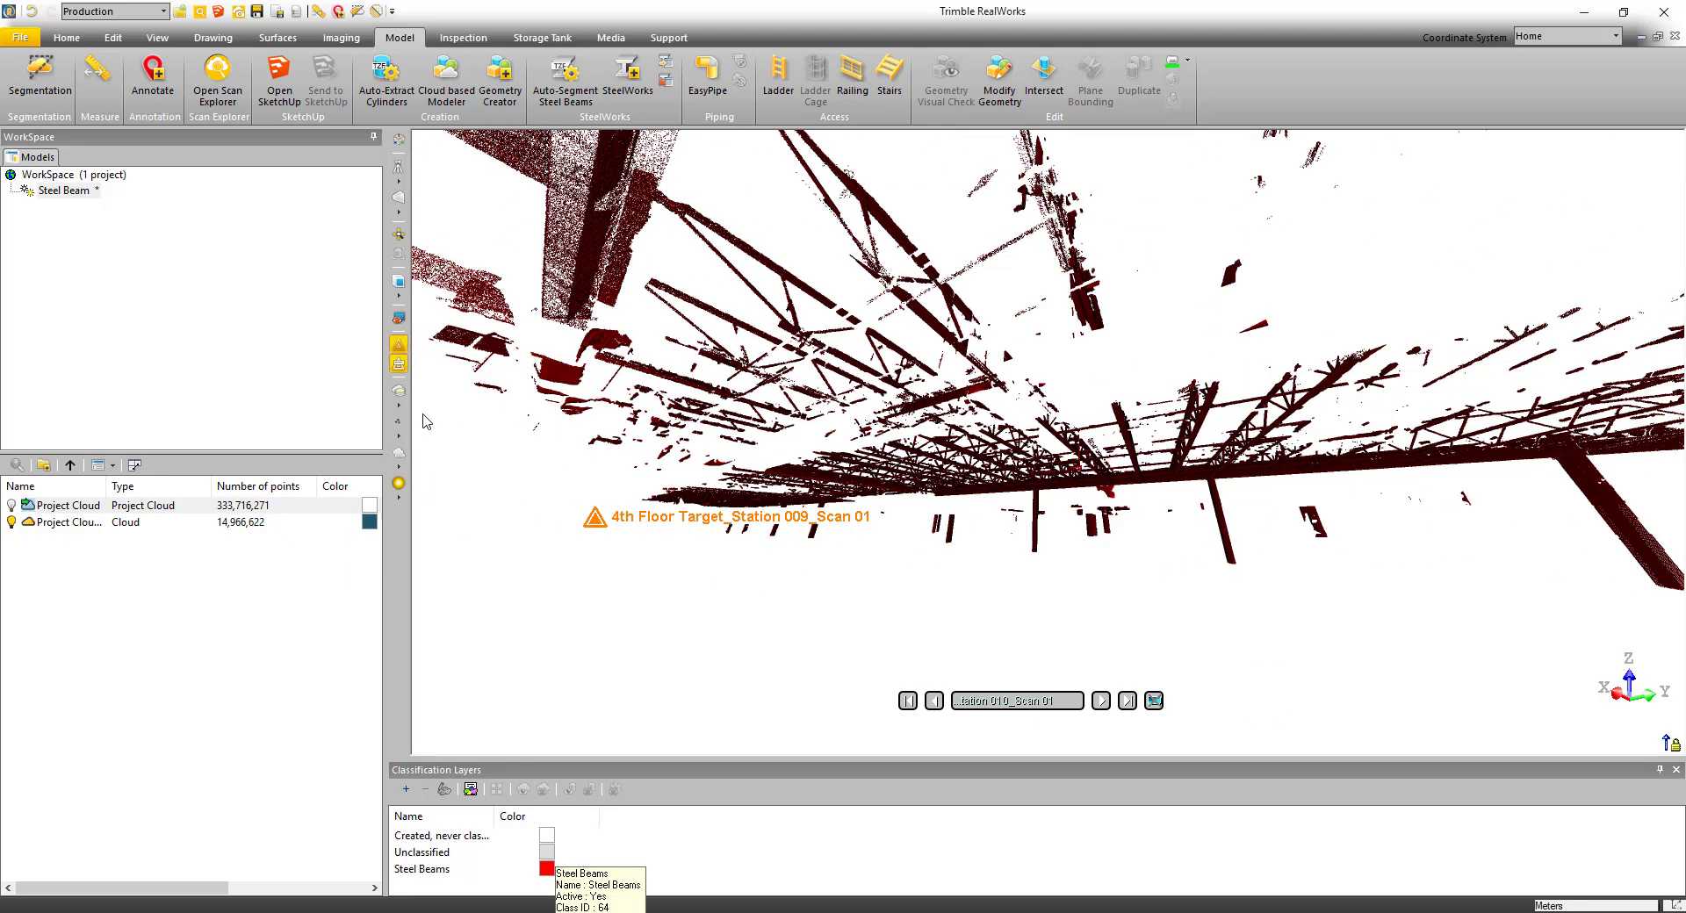
{"action": "left_click", "coordinate": [400, 182]}
{"action": "left_click", "coordinate": [439, 199]}
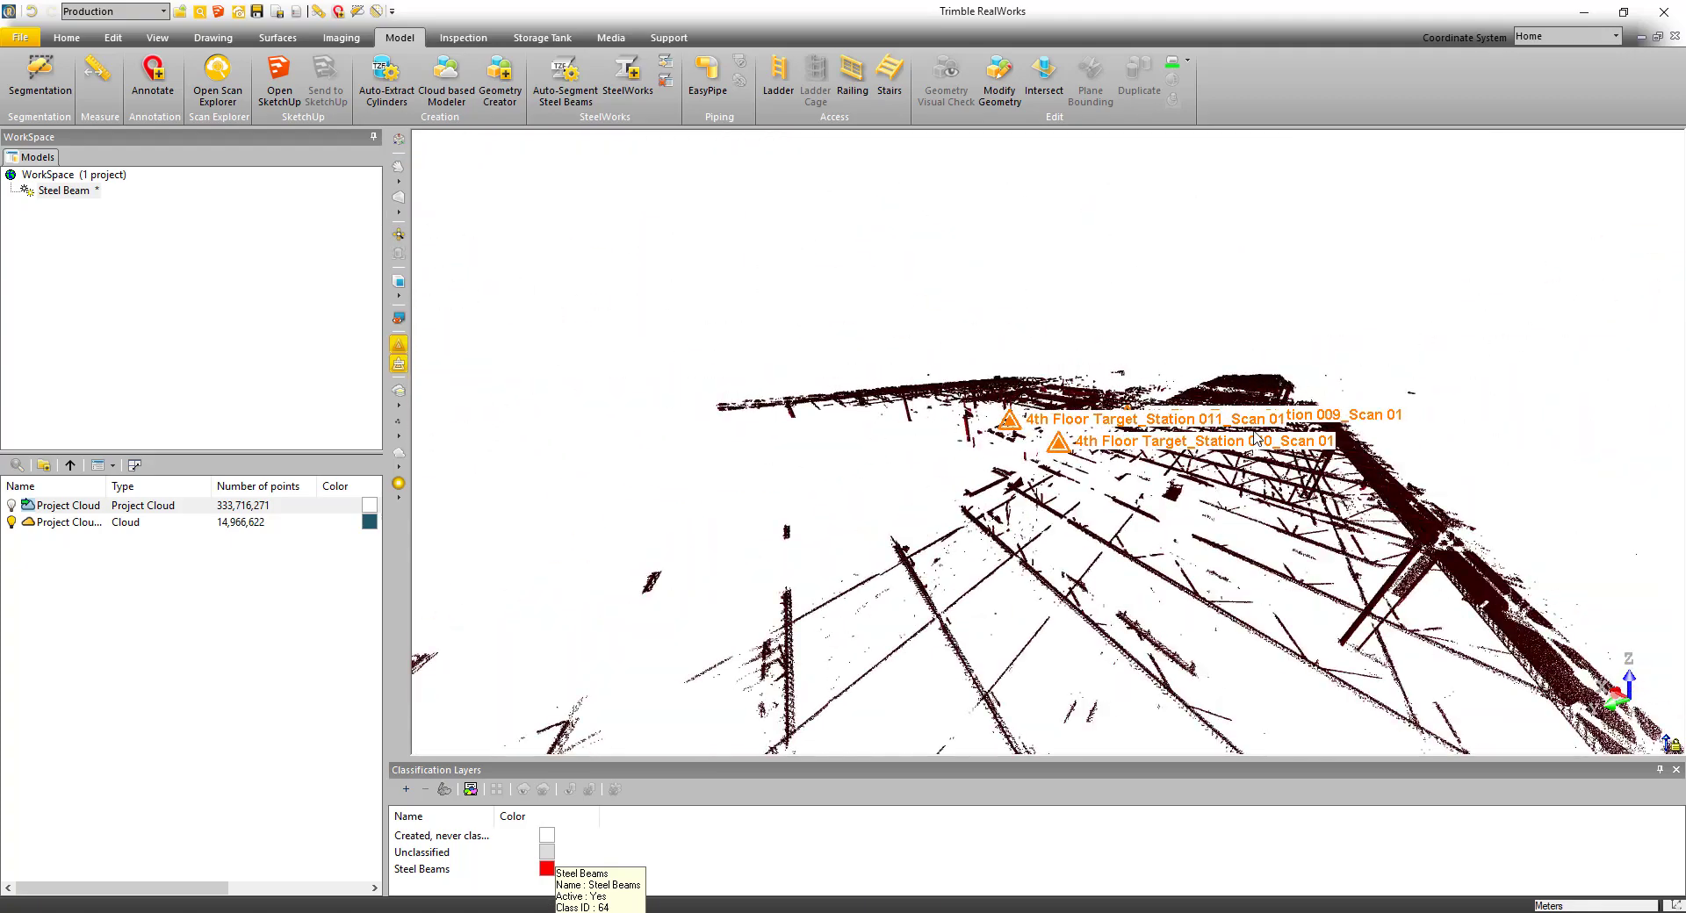
{"action": "left_click_drag", "start_coordinate": [1255, 439], "coordinate": [1043, 512]}
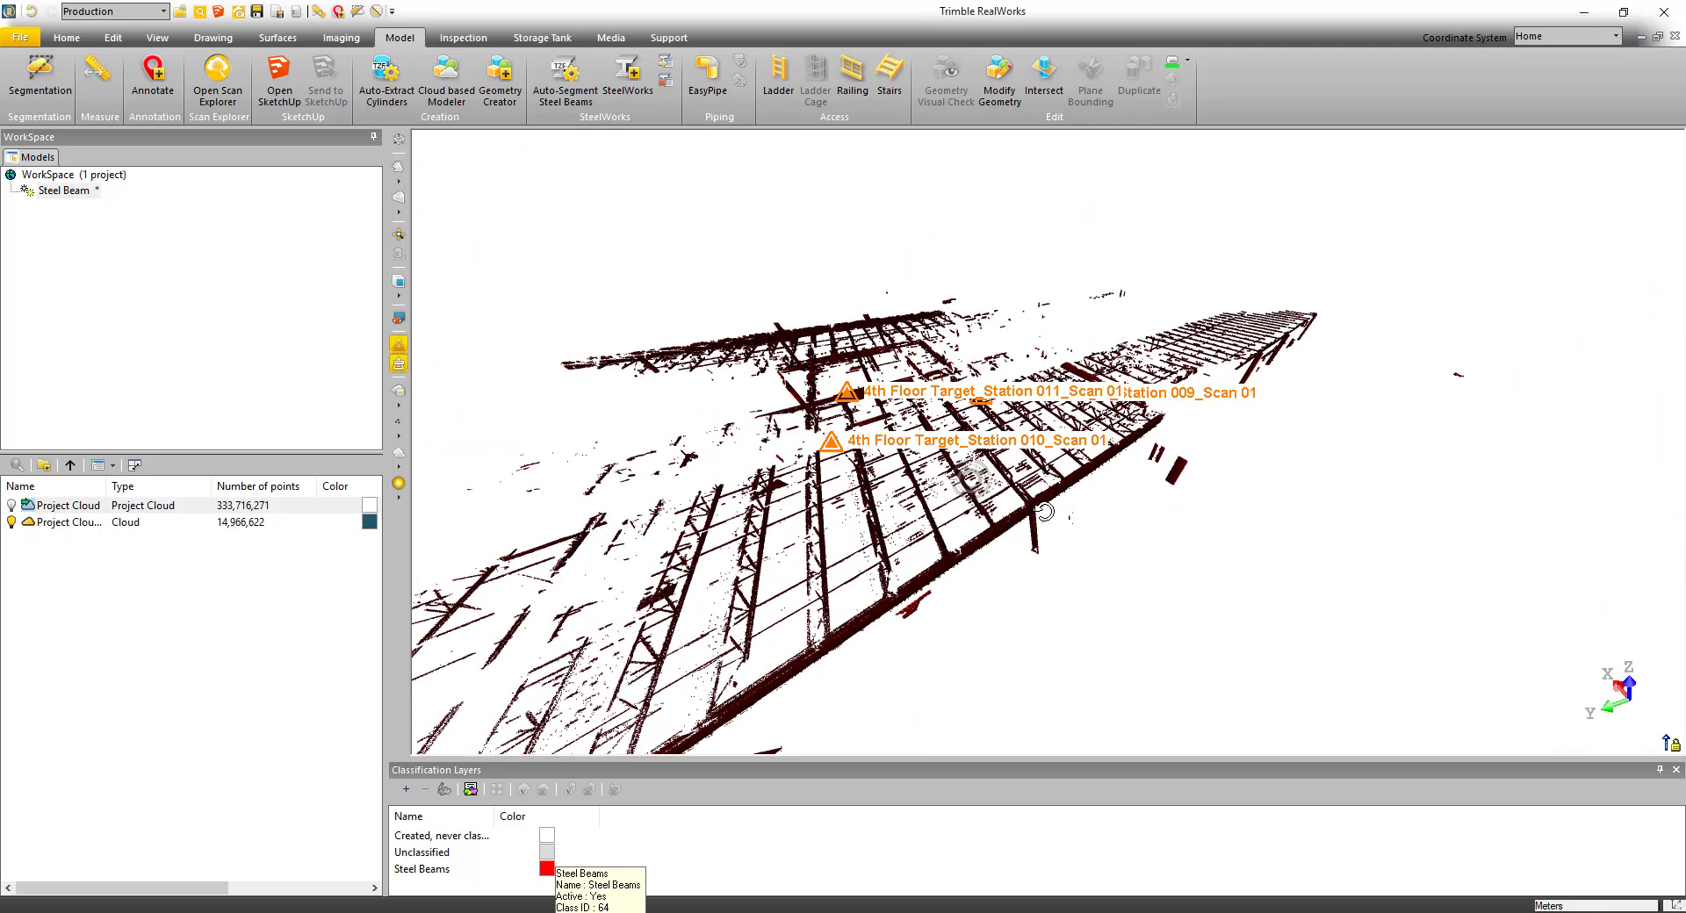
{"action": "left_click", "coordinate": [400, 348]}
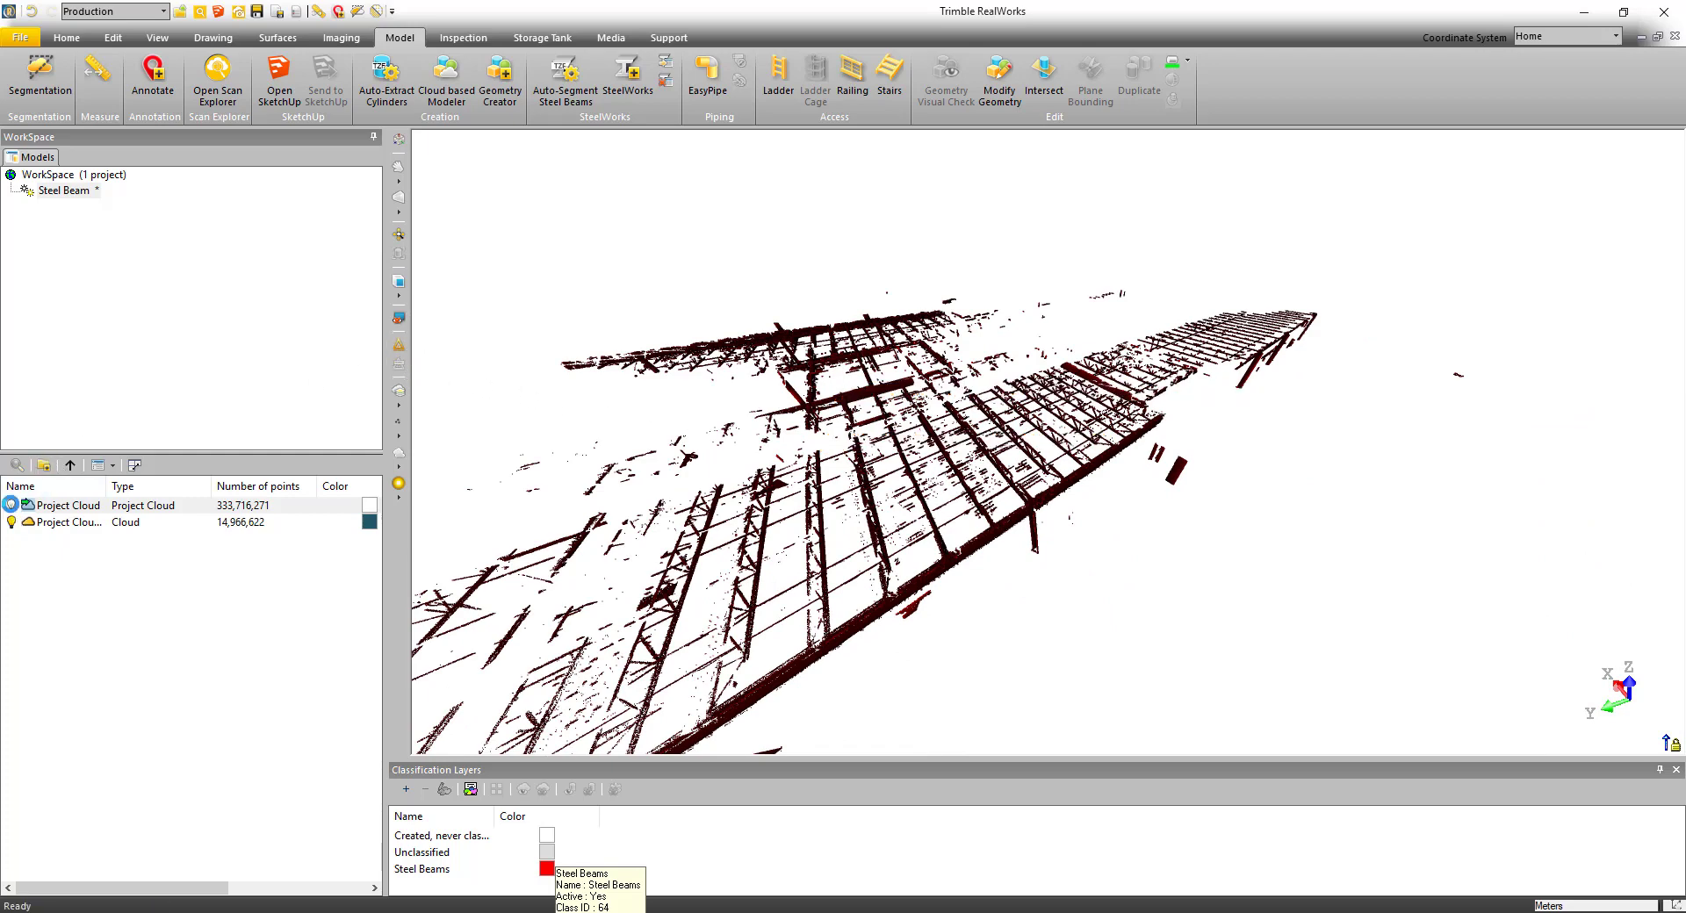
- Display the Project Cloud together with the segmented steel beams and examine the beams from outside and inside the building
{"action": "left_click", "coordinate": [10, 505]}
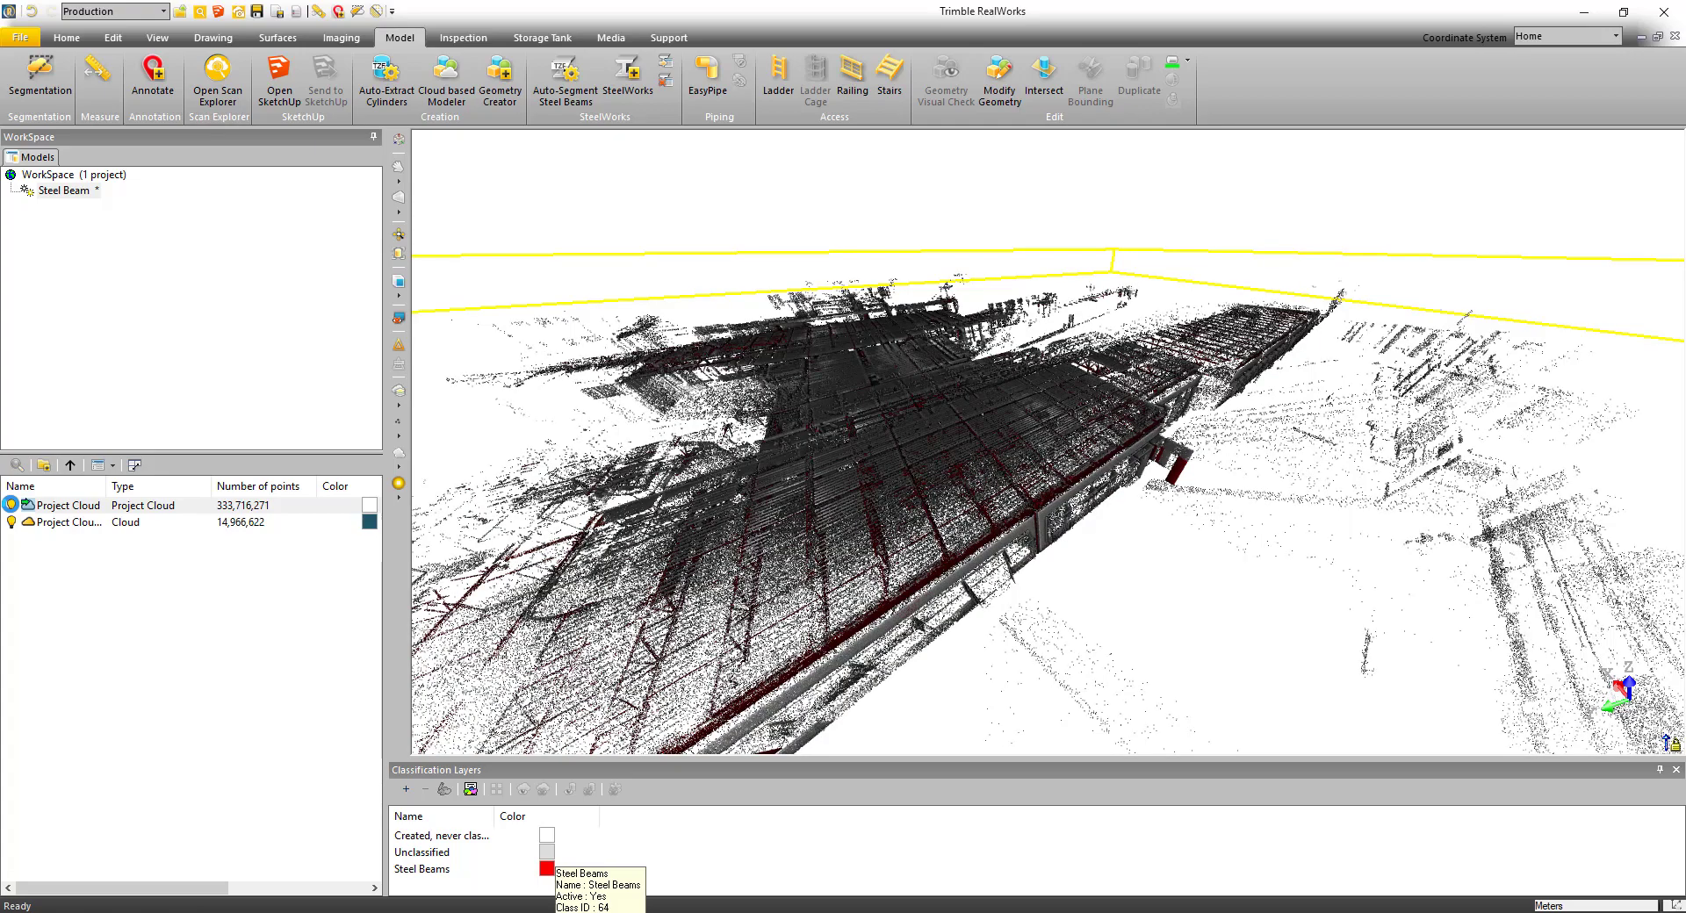
{"action": "left_click_drag", "start_coordinate": [994, 527], "coordinate": [1103, 447]}
{"action": "middle_click_drag", "start_coordinate": [1103, 448], "coordinate": [1197, 428]}
{"action": "left_click_drag", "start_coordinate": [1208, 428], "coordinate": [1012, 395]}
{"action": "middle_click_drag", "start_coordinate": [1012, 395], "coordinate": [676, 380]}
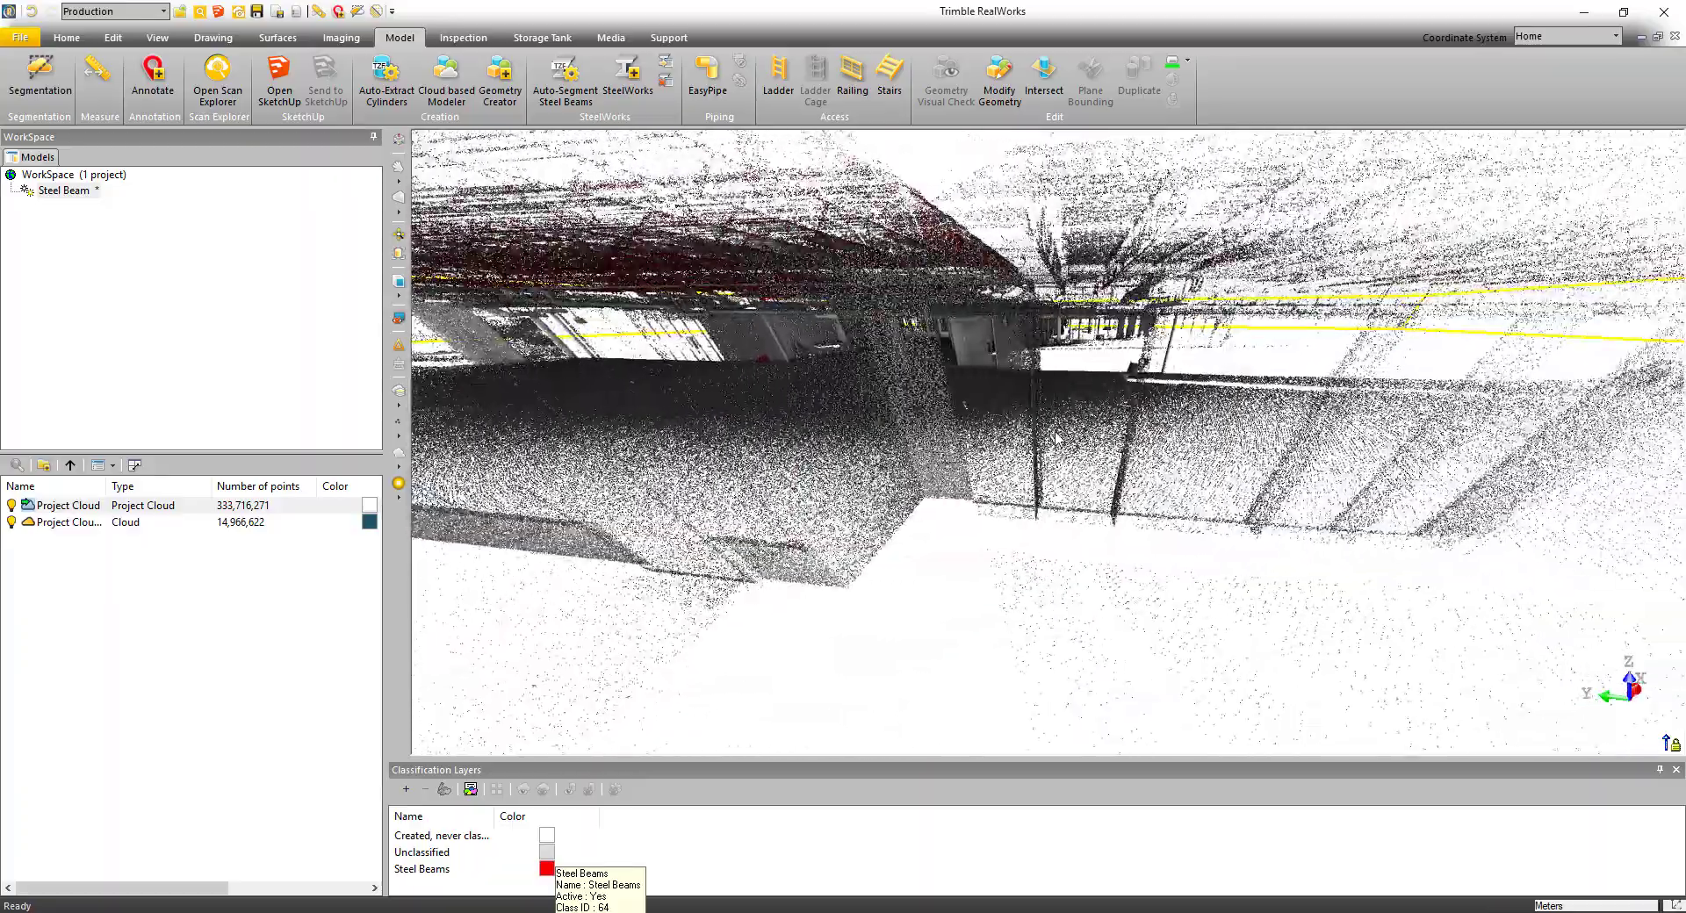
{"action": "left_click_drag", "start_coordinate": [1044, 421], "coordinate": [1081, 479]}
{"action": "scroll", "coordinate": [1130, 429], "scroll_direction": "down", "scroll_amount": 10}
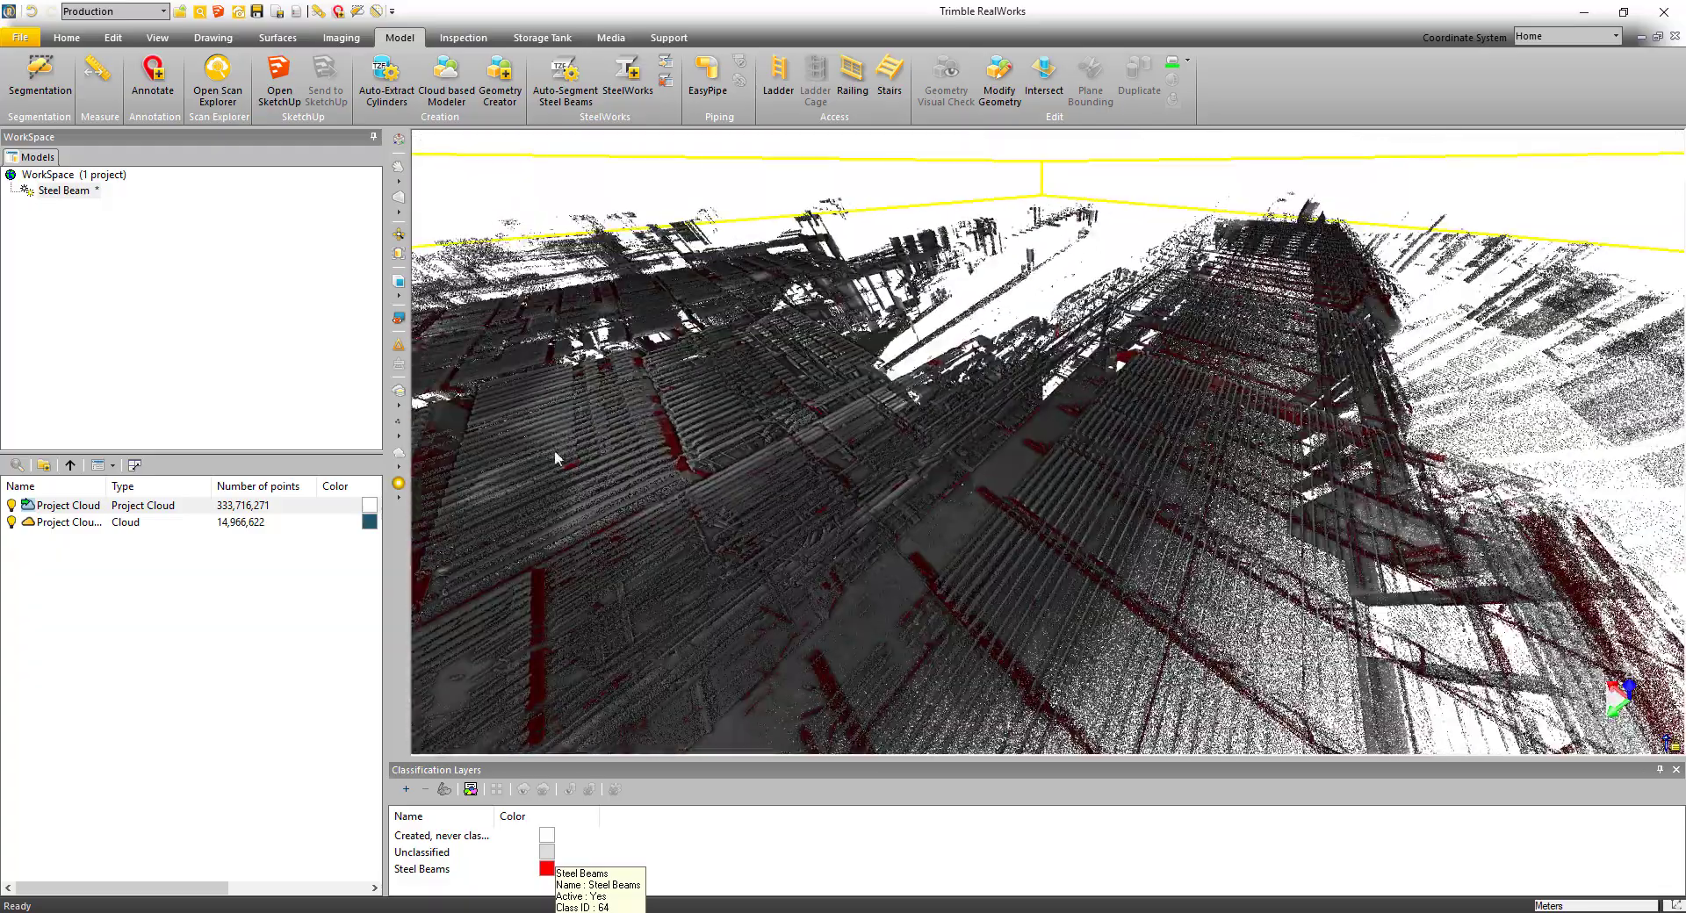
{"action": "left_click_drag", "start_coordinate": [797, 546], "coordinate": [797, 529]}
{"action": "middle_click_drag", "start_coordinate": [797, 532], "coordinate": [869, 471]}
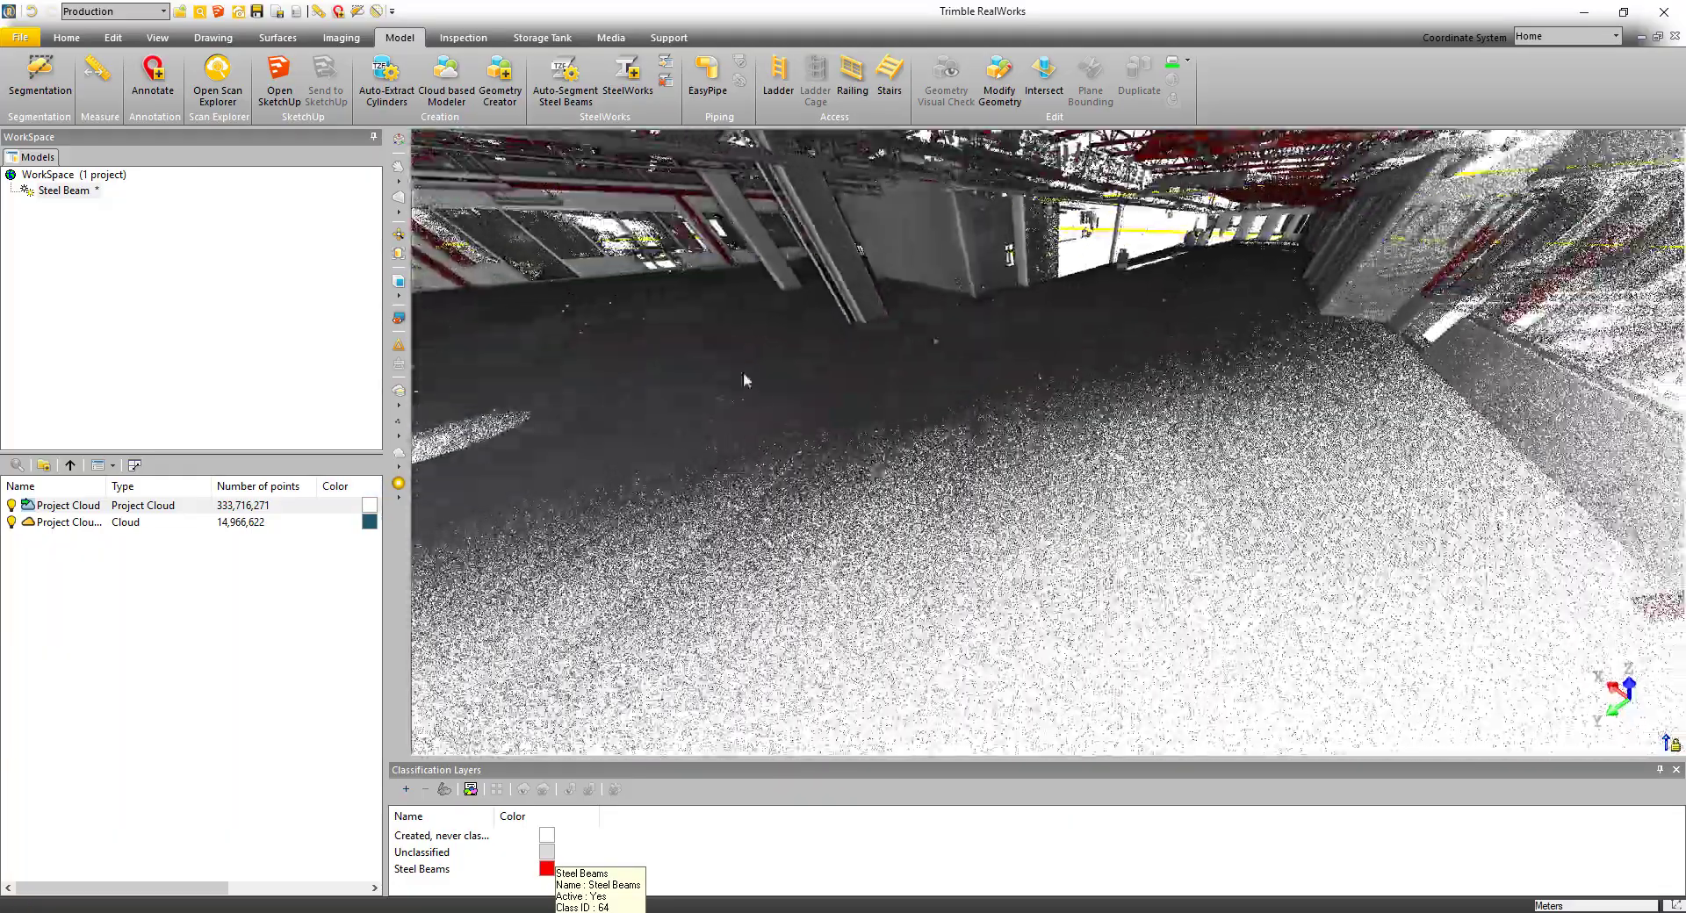
{"action": "scroll", "coordinate": [664, 228], "scroll_direction": "up", "scroll_amount": 4}
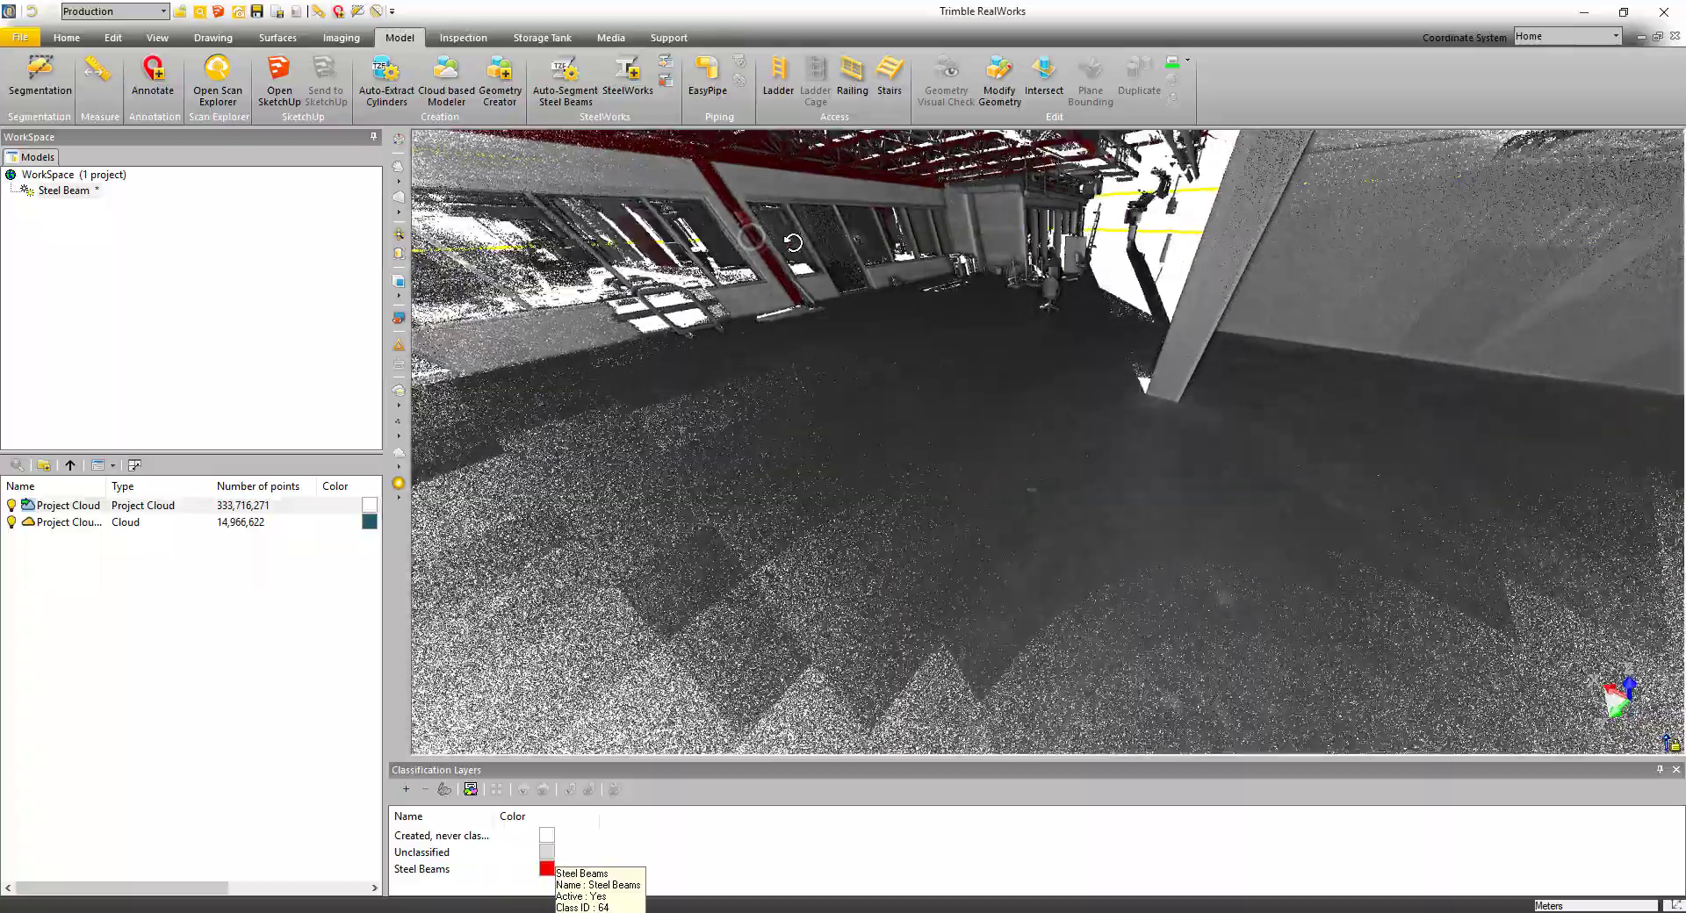
{"action": "left_click_drag", "start_coordinate": [665, 230], "coordinate": [650, 290]}
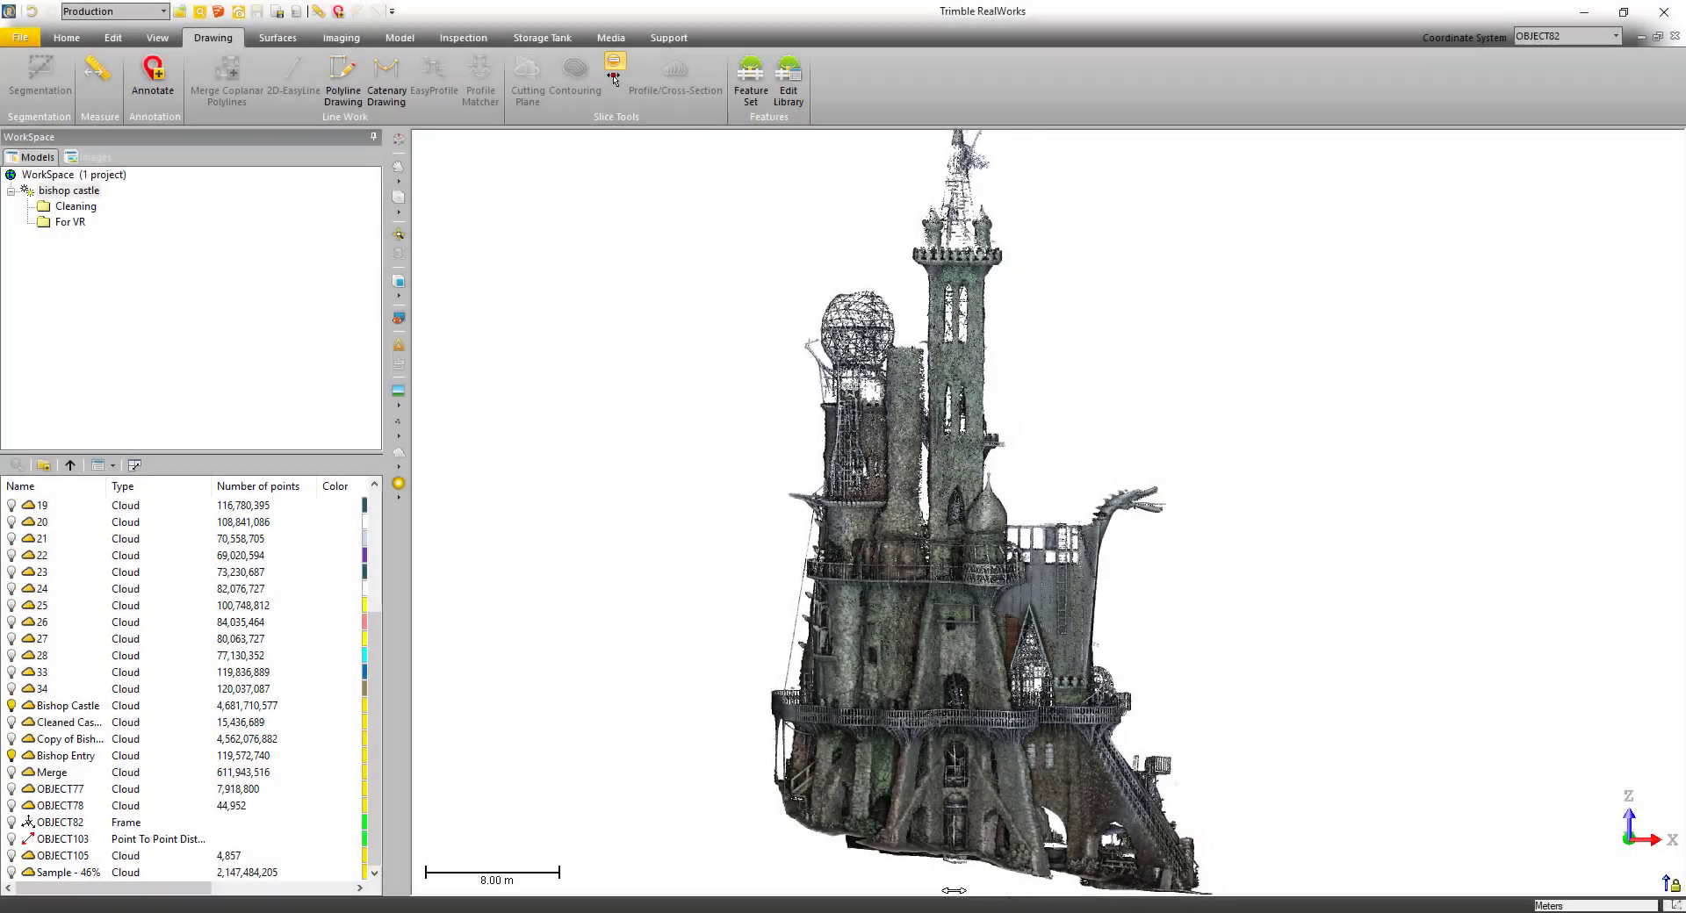
- Face the castle's gabled front, hide the Bishop Castle cloud so Bishop Entry stands alone, and show the OBJECT103 distance measurement
{"action": "left_click_drag", "start_coordinate": [1031, 884], "coordinate": [738, 883]}
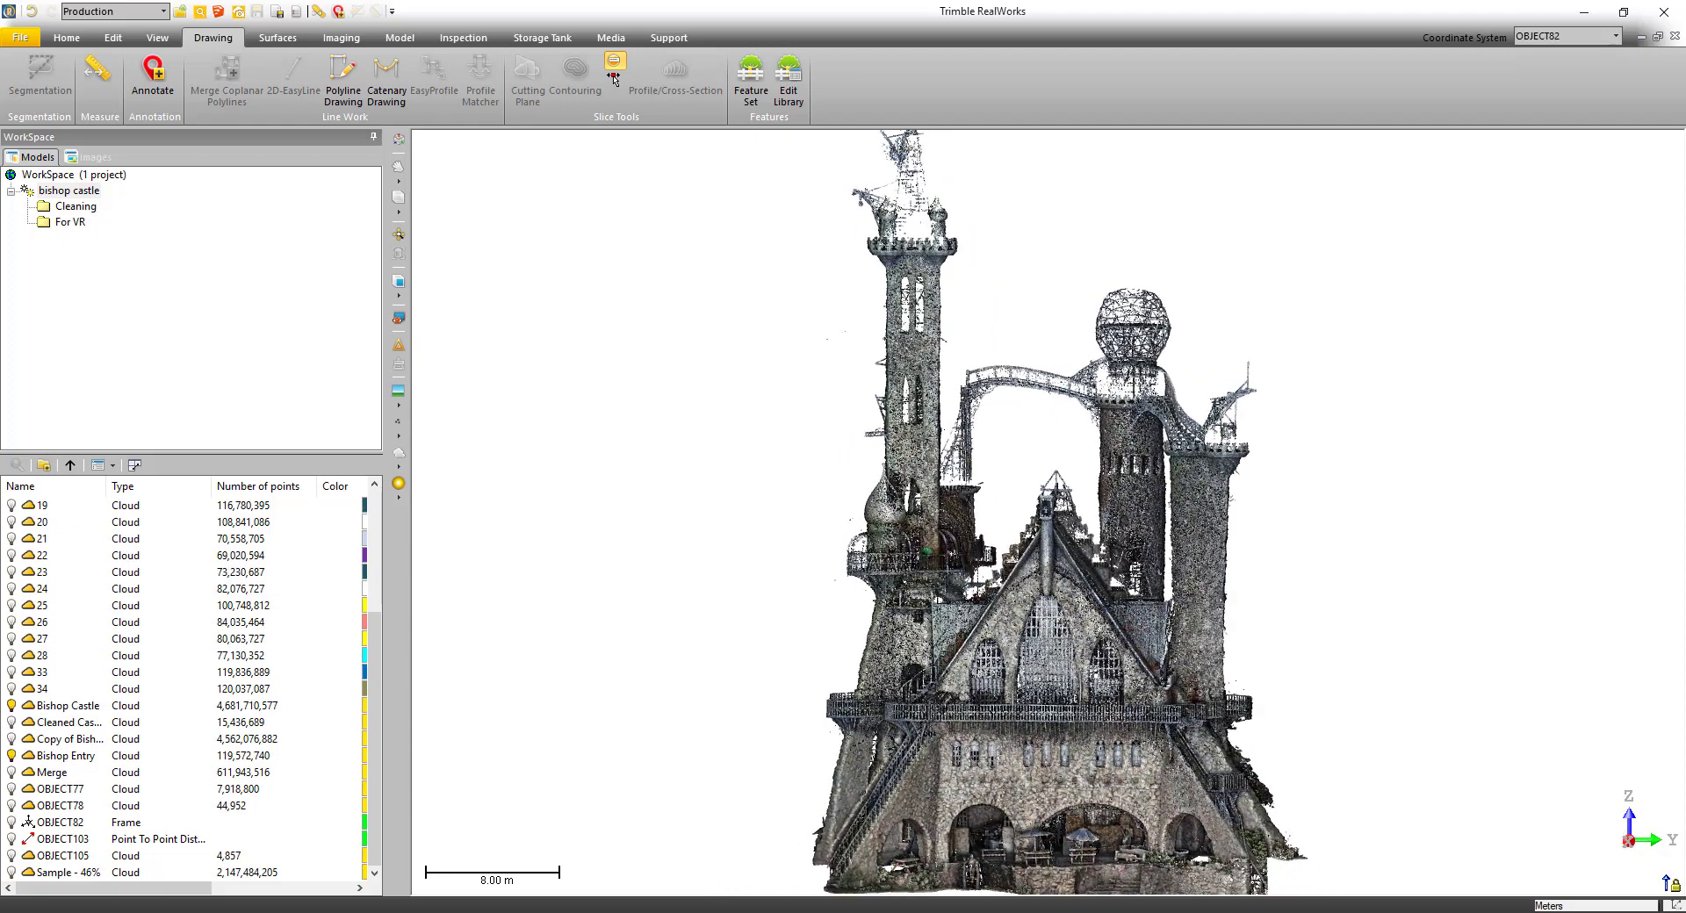
{"action": "left_click", "coordinate": [11, 706]}
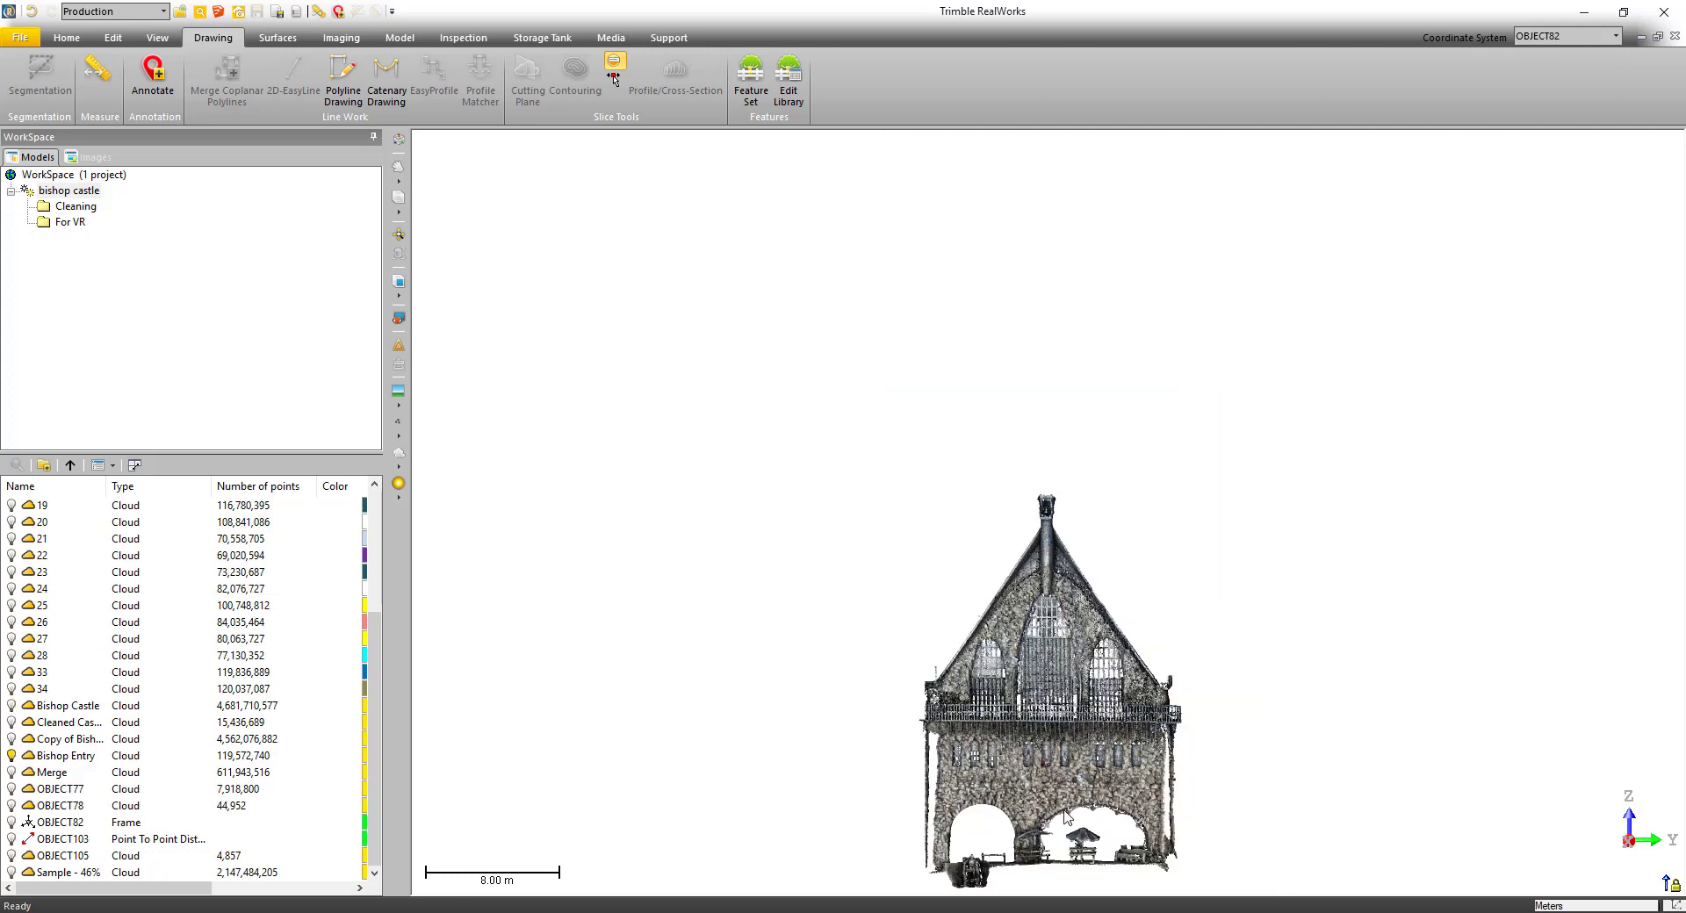
{"action": "middle_click_drag", "start_coordinate": [1071, 704], "coordinate": [1078, 543]}
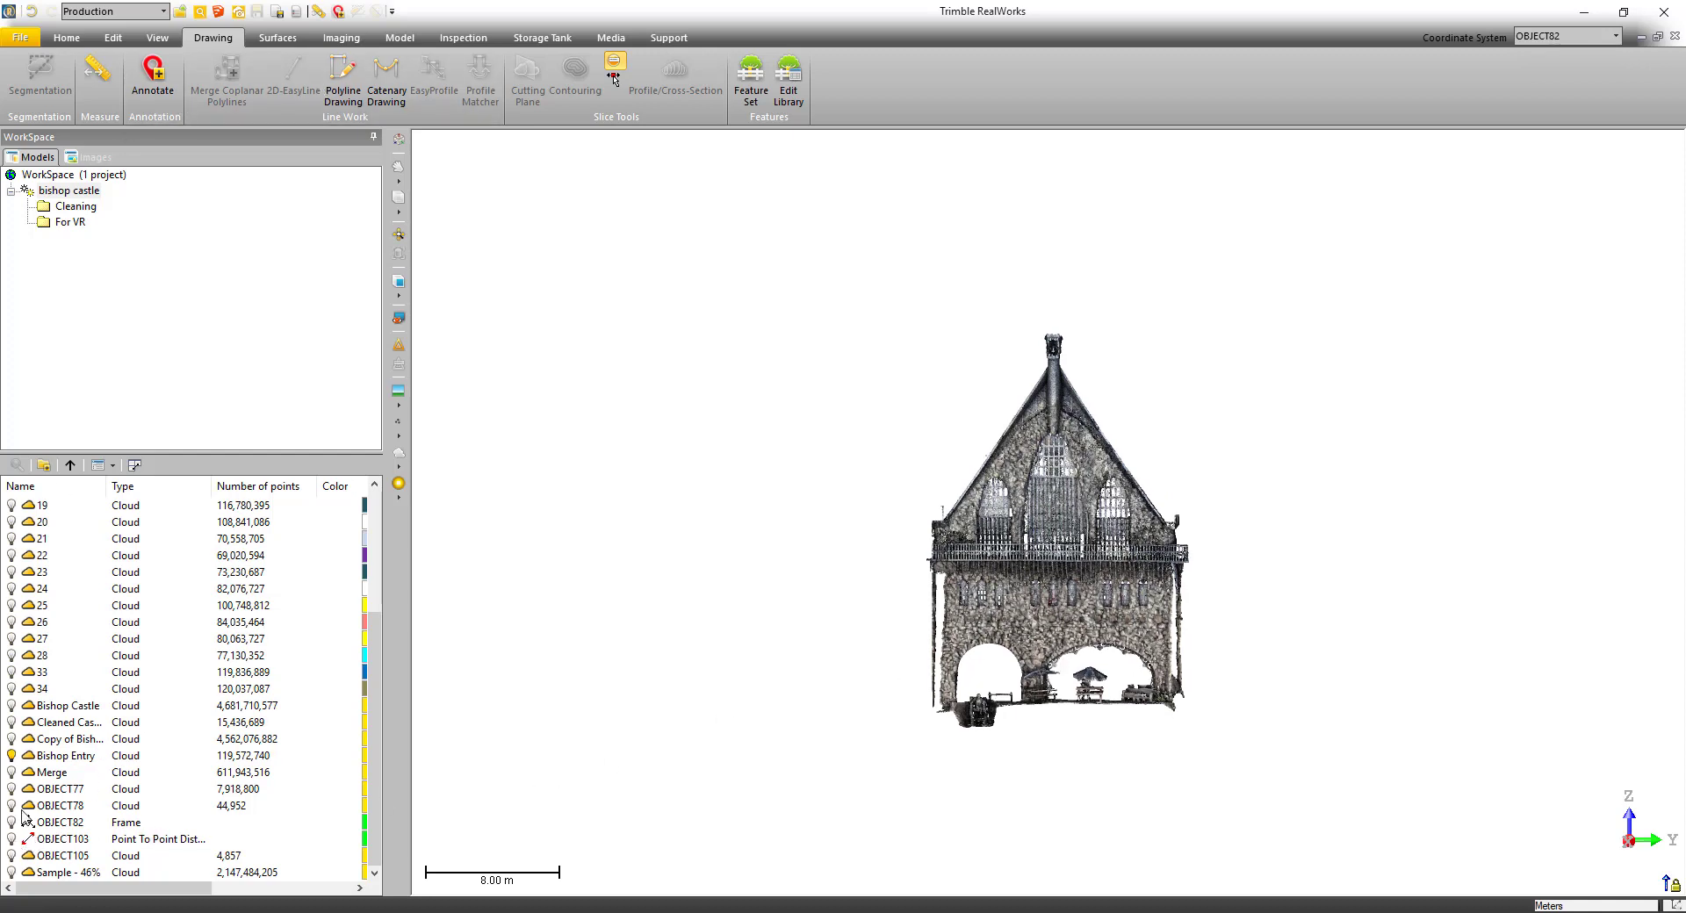
{"action": "left_click", "coordinate": [11, 839]}
{"action": "scroll", "coordinate": [1029, 510], "scroll_direction": "up", "scroll_amount": 3}
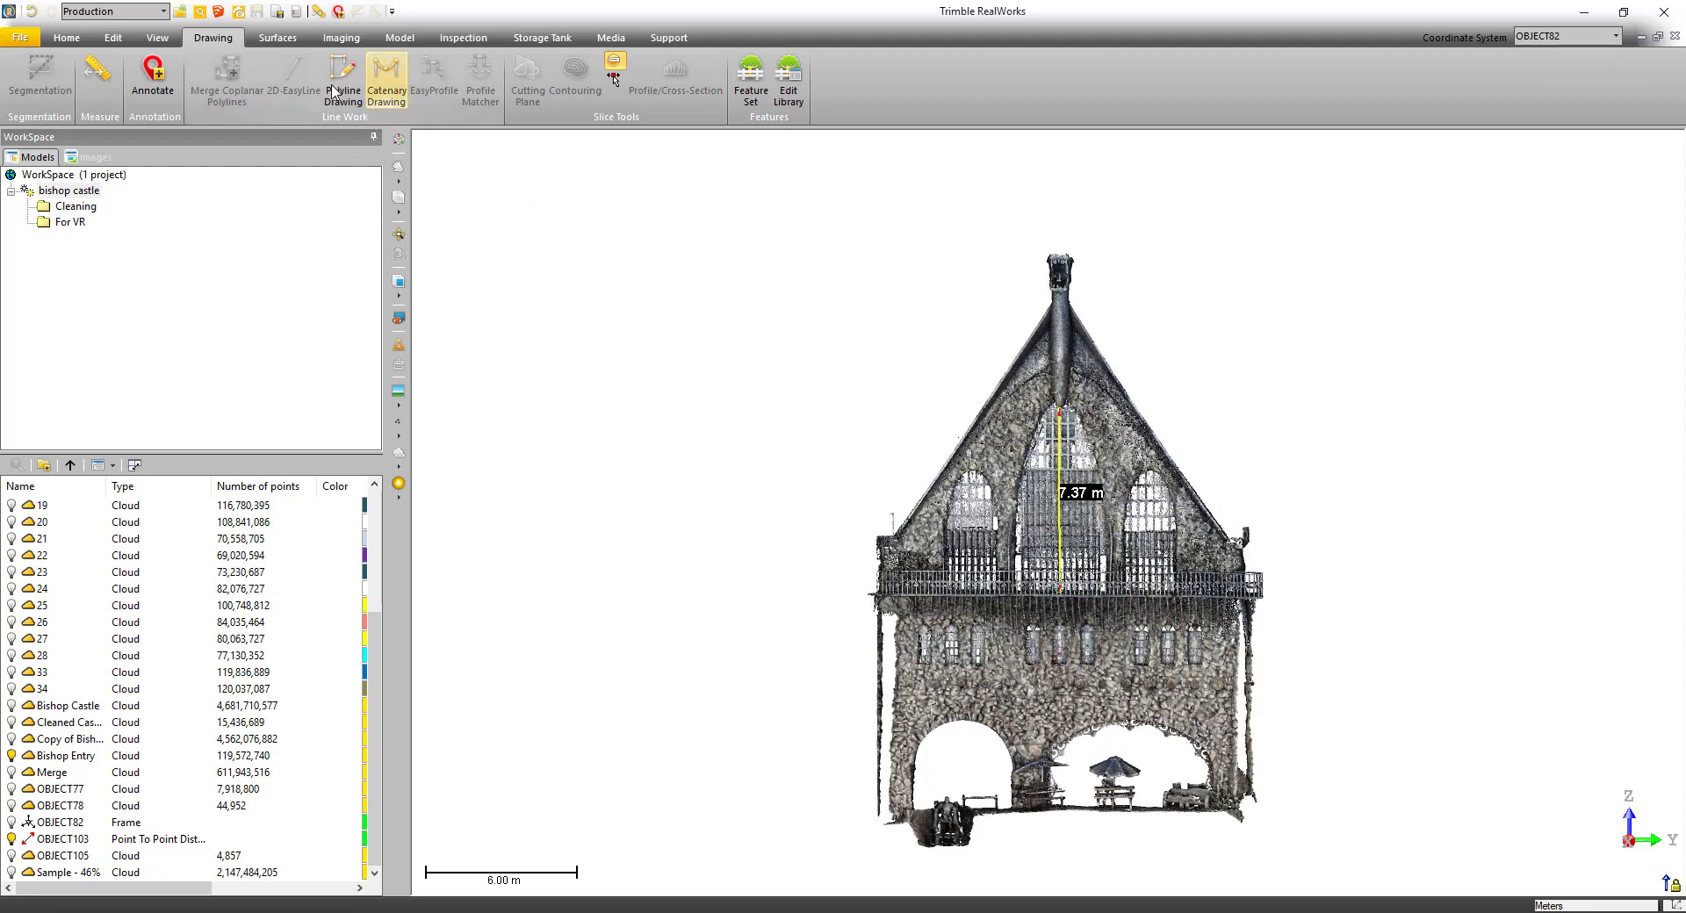
- Start an Ortho-Projection and define its projection plane with three points picked on the gabled entry facade
{"action": "left_click", "coordinate": [354, 45]}
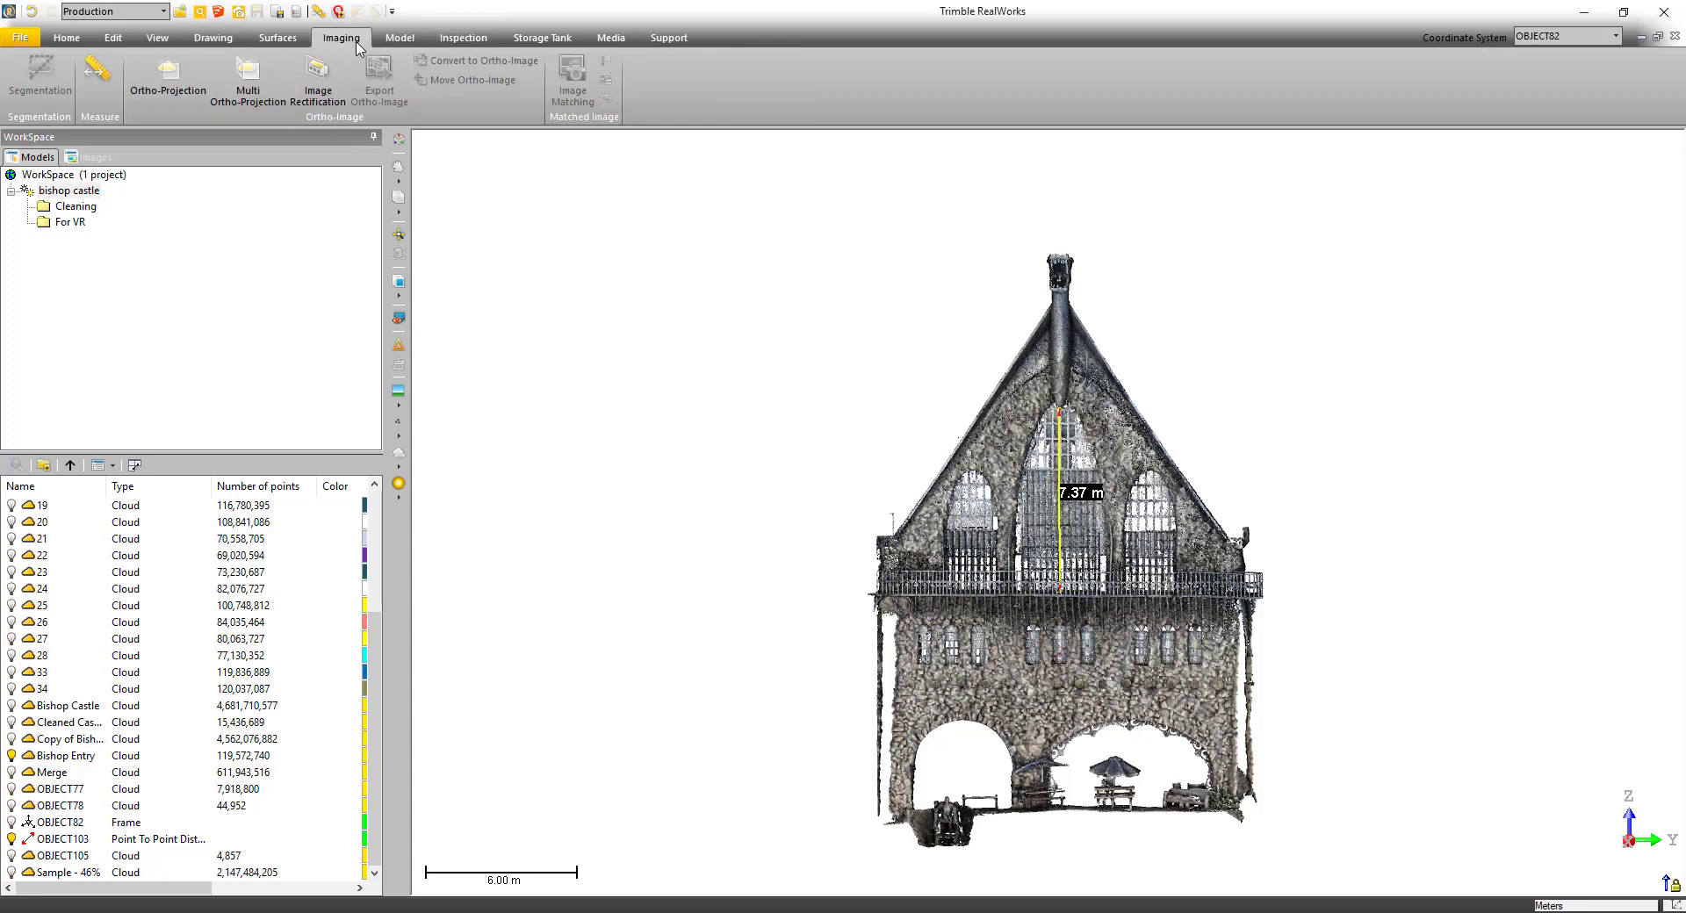
{"action": "left_click", "coordinate": [168, 74]}
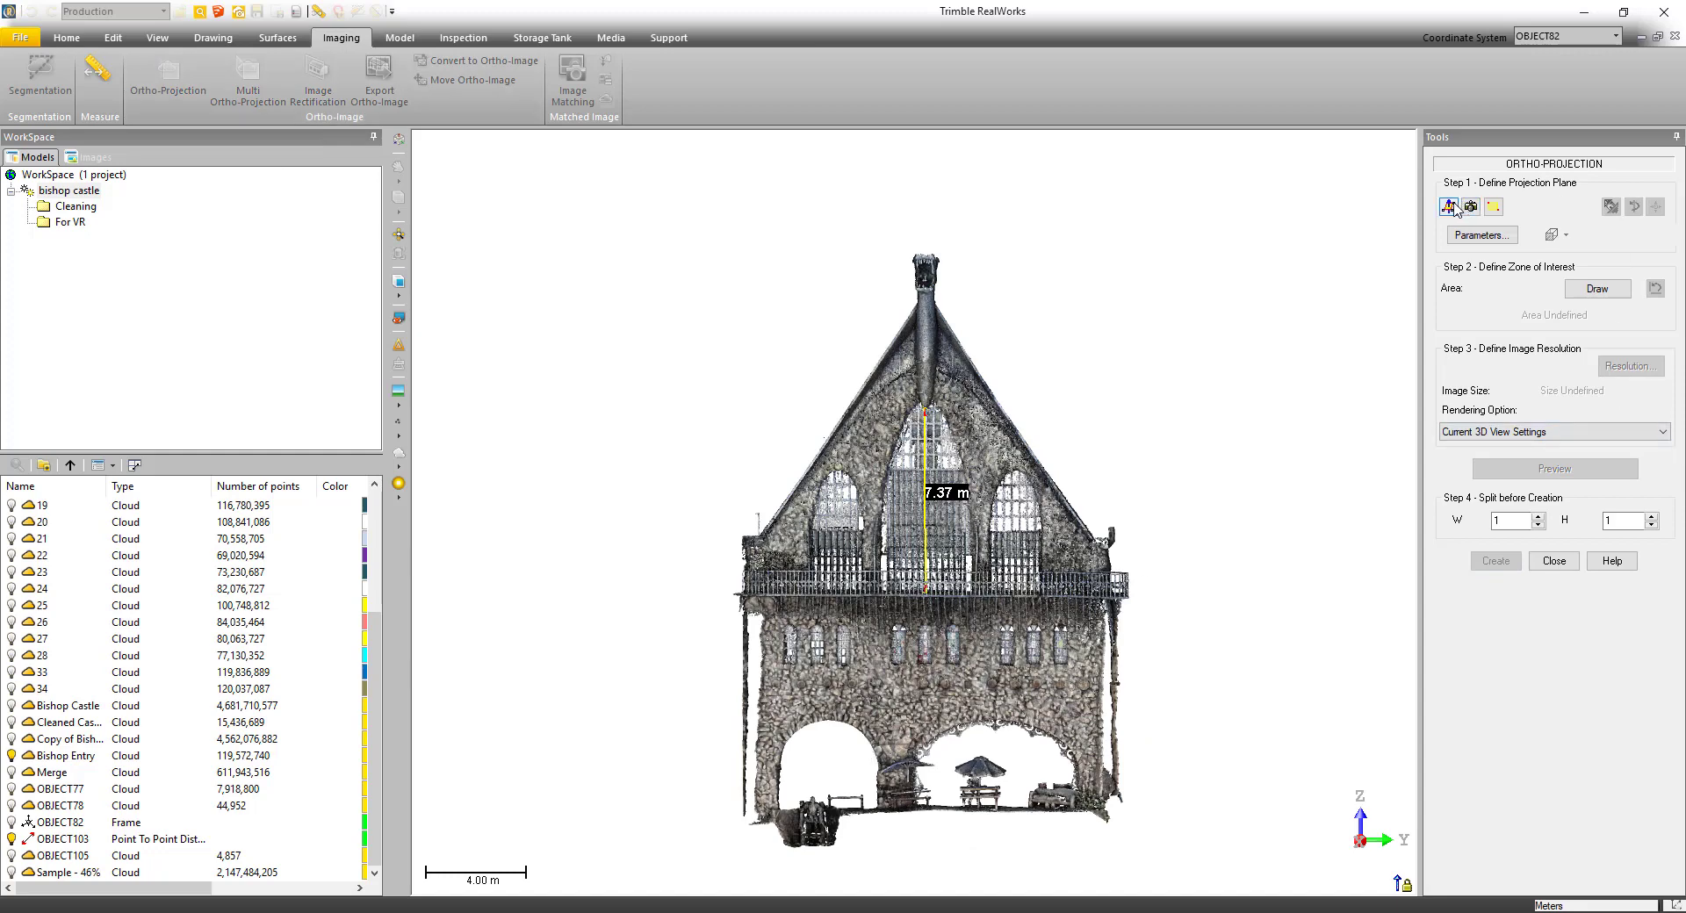
{"action": "left_click", "coordinate": [1450, 208]}
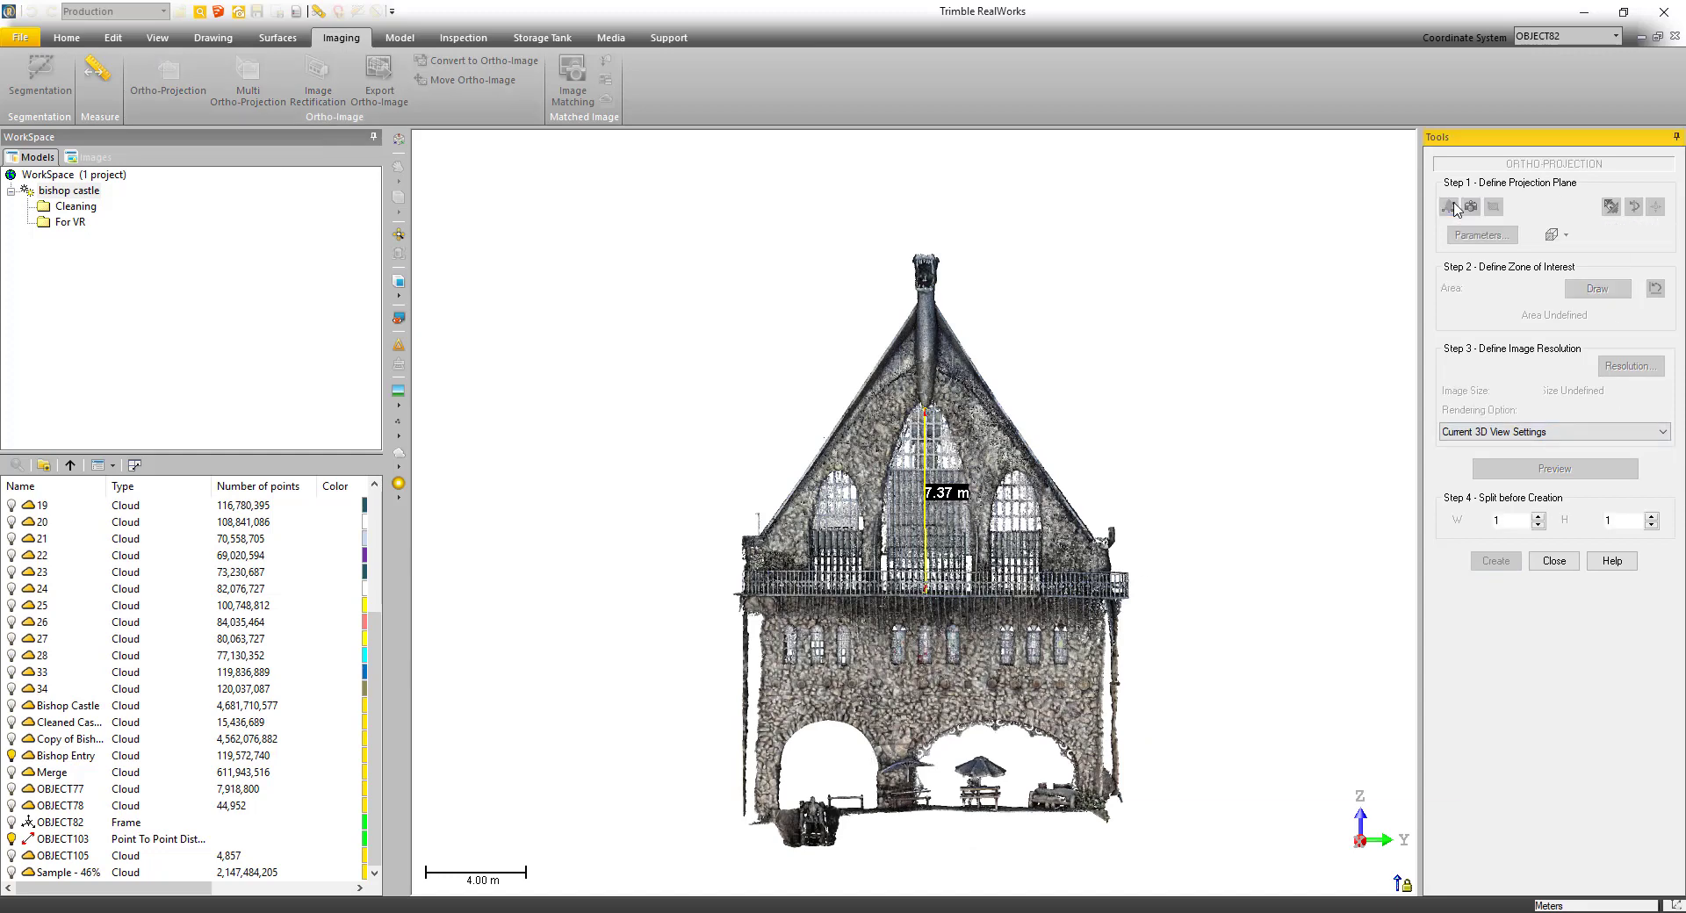
{"action": "left_click", "coordinate": [804, 685]}
{"action": "left_click", "coordinate": [1073, 684]}
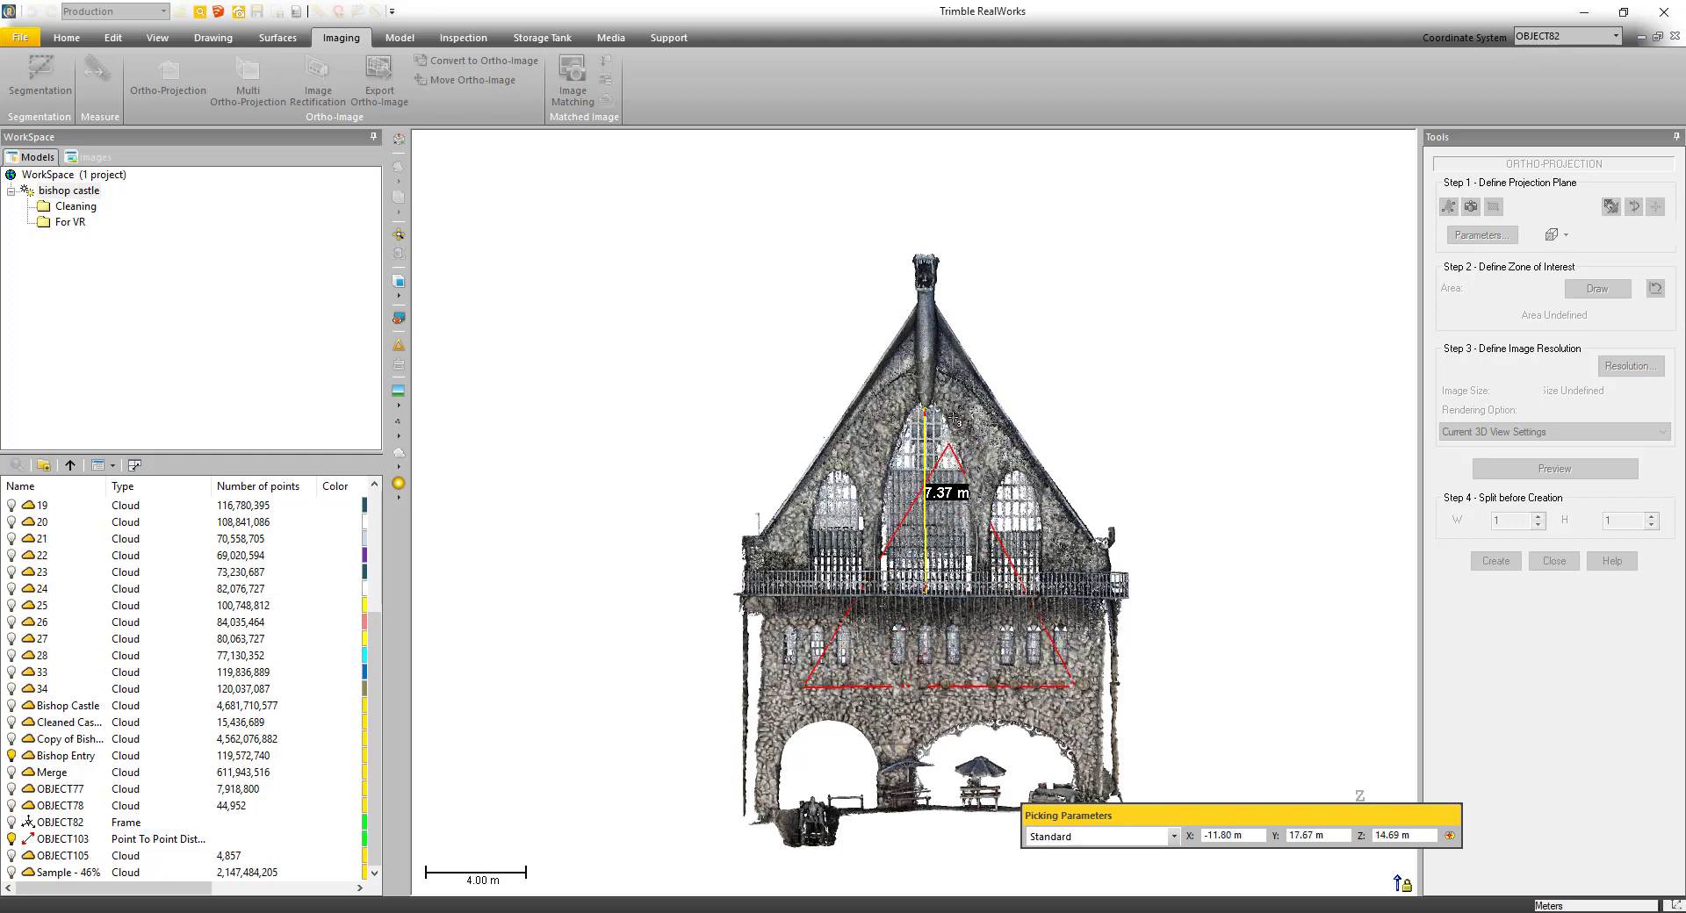
{"action": "left_click", "coordinate": [925, 406]}
{"action": "mouse_move", "coordinate": [759, 595]}
{"action": "left_mouse_down"}
{"action": "mouse_move", "coordinate": [922, 567]}
{"action": "mouse_move", "coordinate": [1045, 572]}
{"action": "mouse_move", "coordinate": [768, 590]}
{"action": "left_mouse_up"}
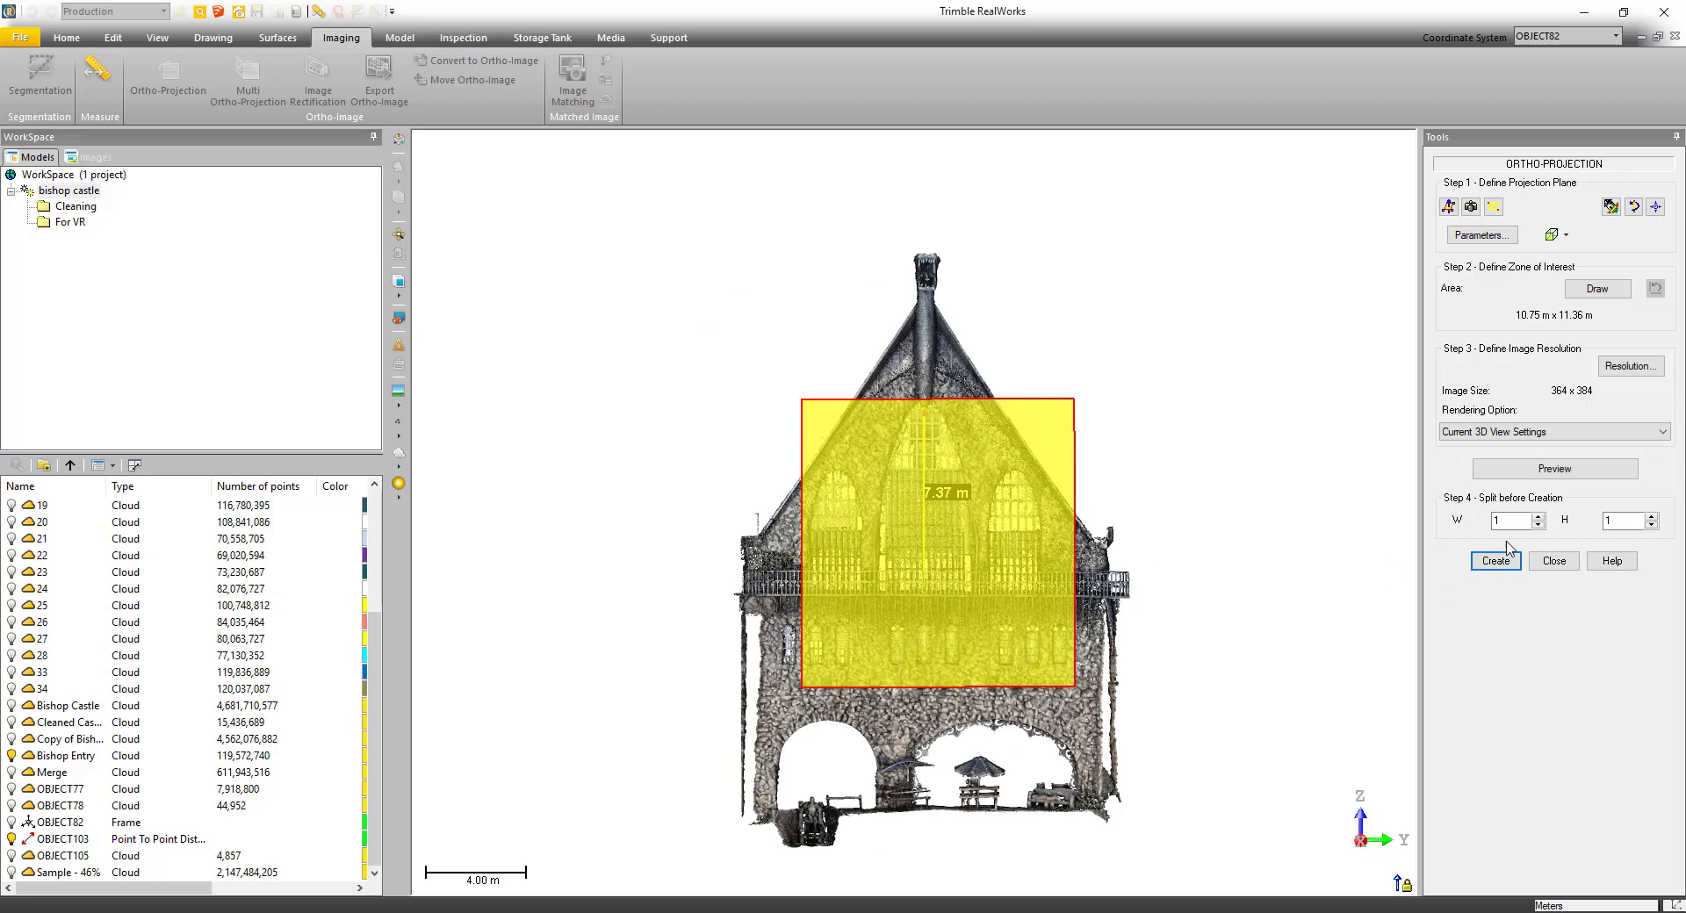
- Redraw the projection's zone of interest as about 15.62 m x 23.90 m around the entire facade and accept the current image resolution
{"action": "left_click", "coordinate": [1599, 290]}
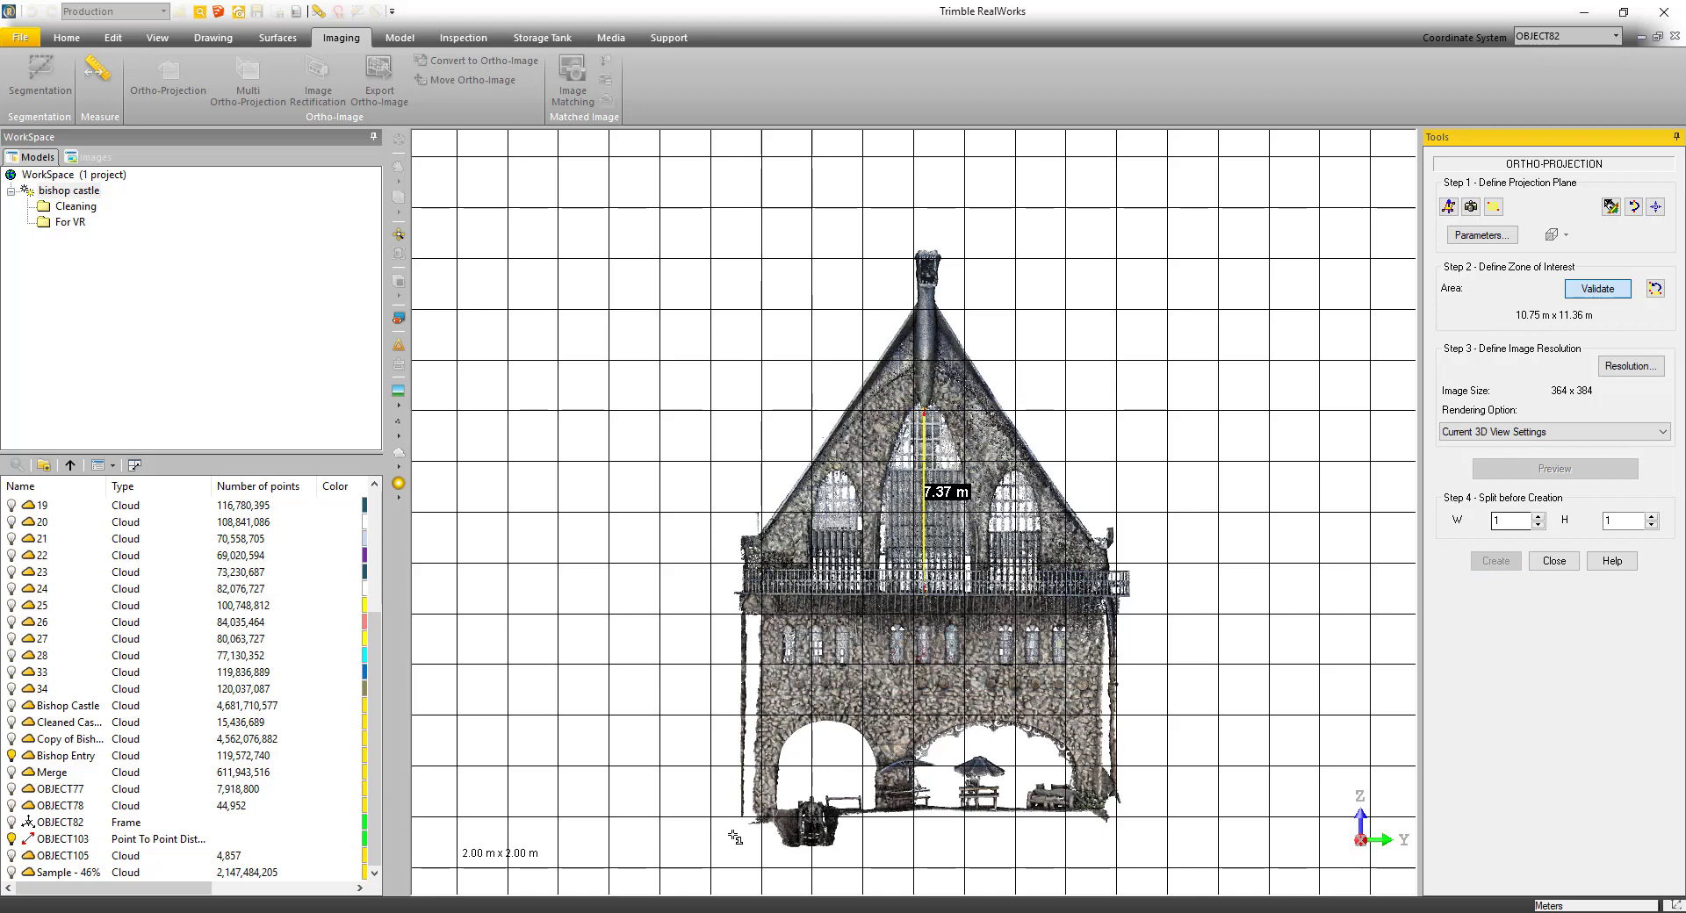
{"action": "left_click_drag", "start_coordinate": [737, 852], "coordinate": [1133, 251]}
{"action": "left_click_drag", "start_coordinate": [935, 251], "coordinate": [935, 247]}
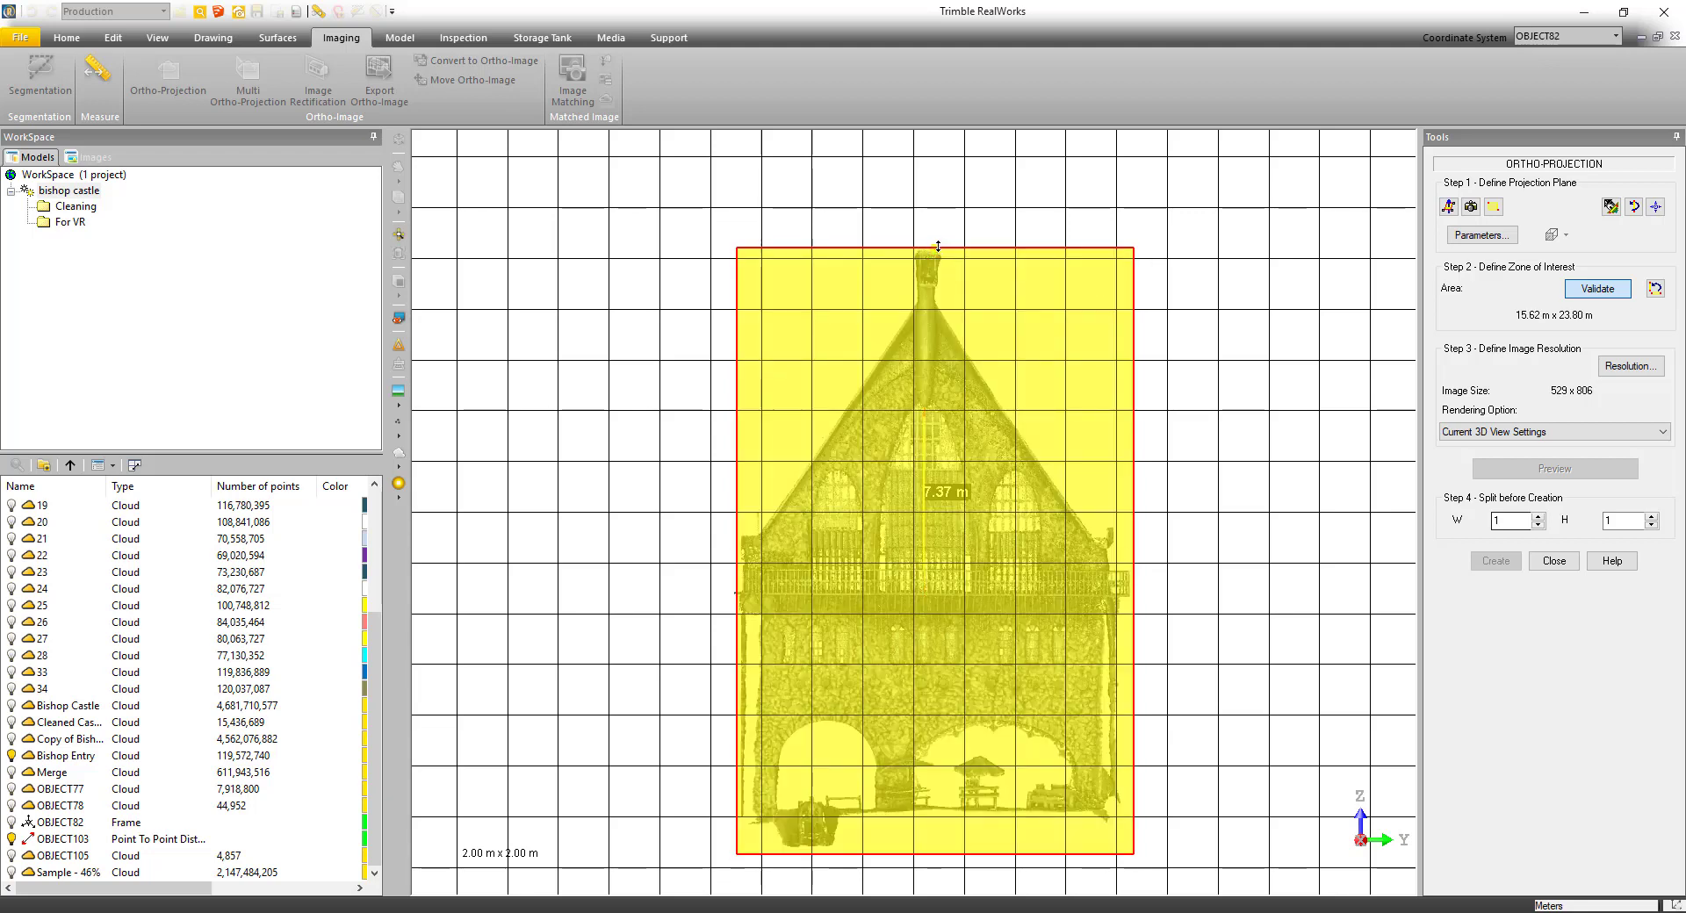
{"action": "left_click", "coordinate": [1603, 291]}
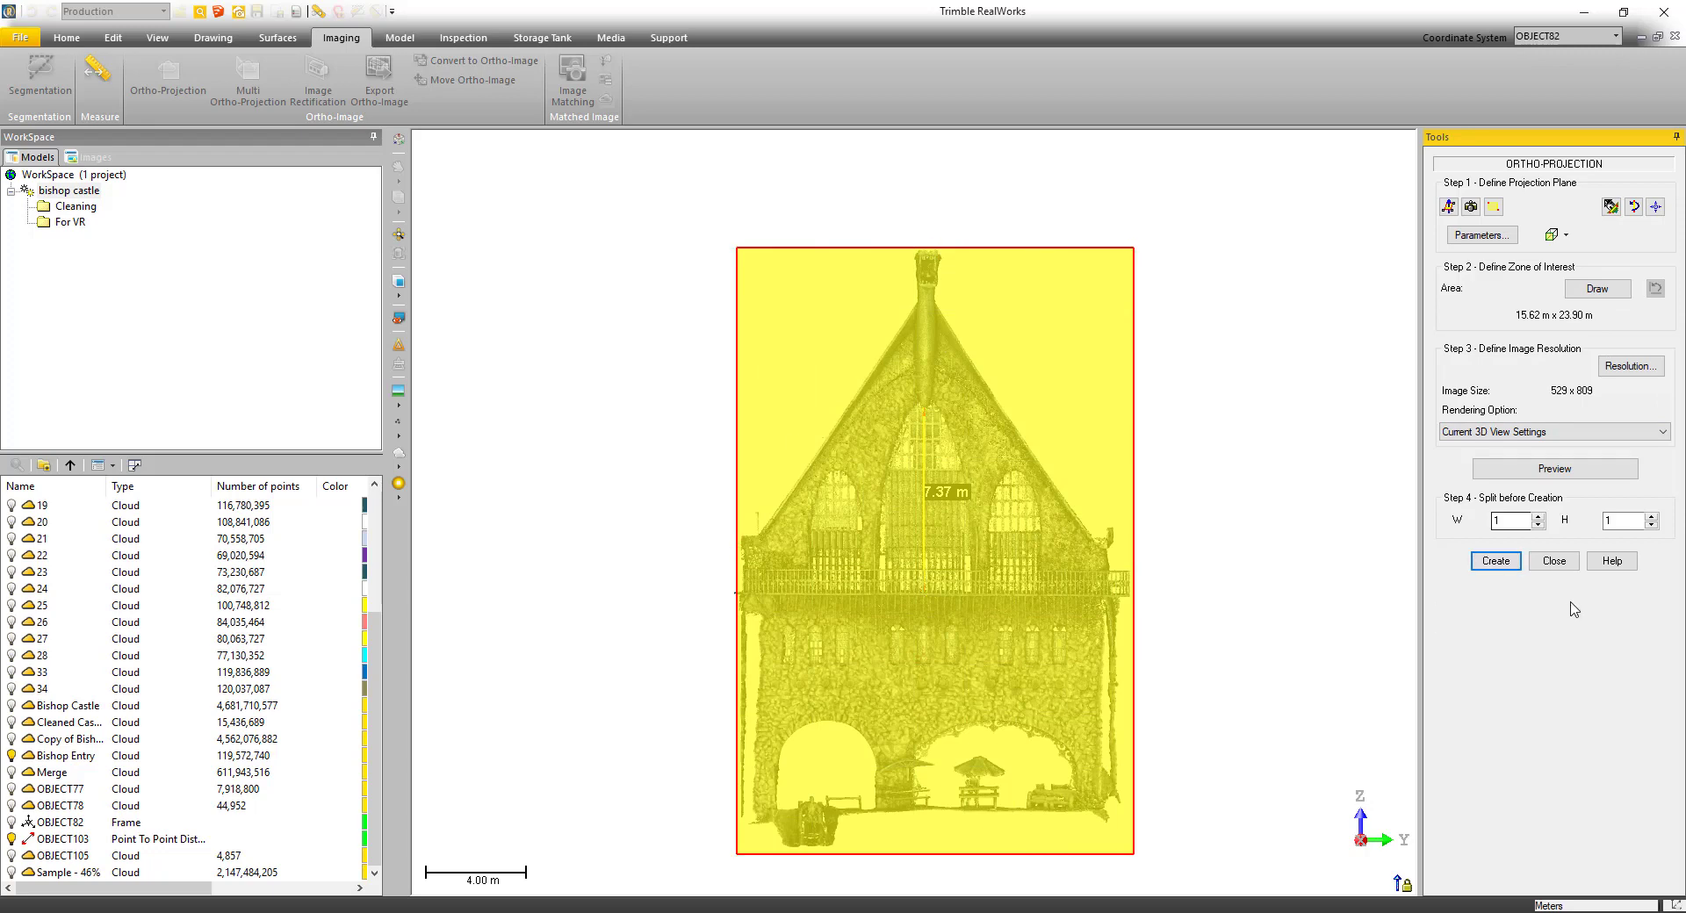
{"action": "left_click", "coordinate": [1654, 369]}
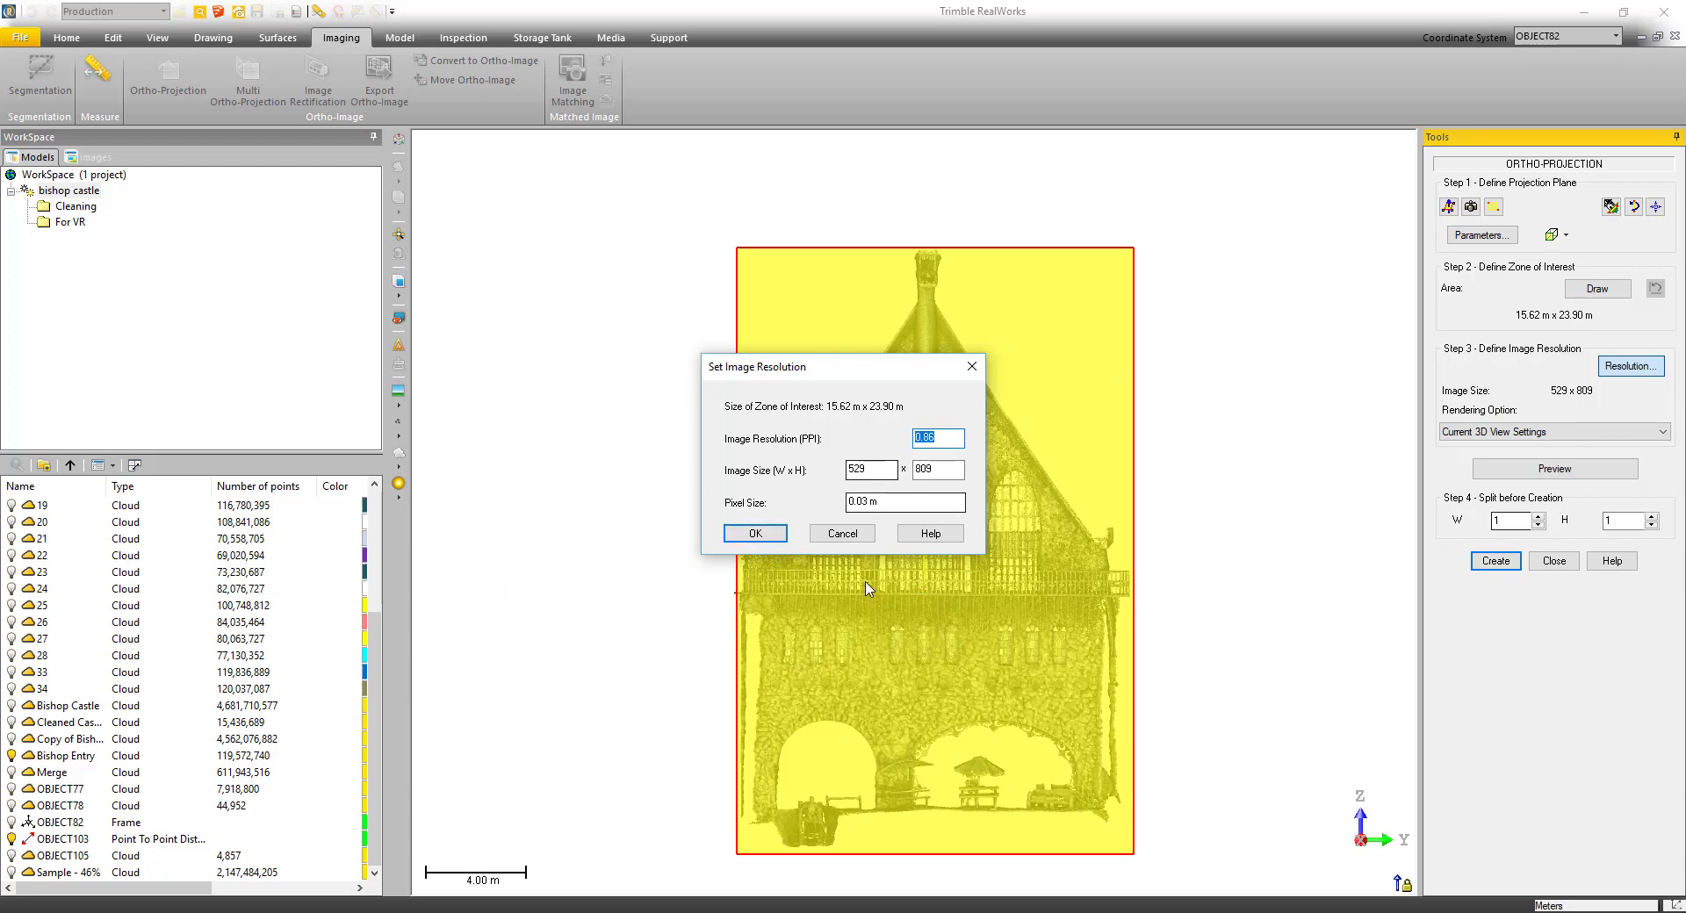
{"action": "left_click", "coordinate": [755, 532]}
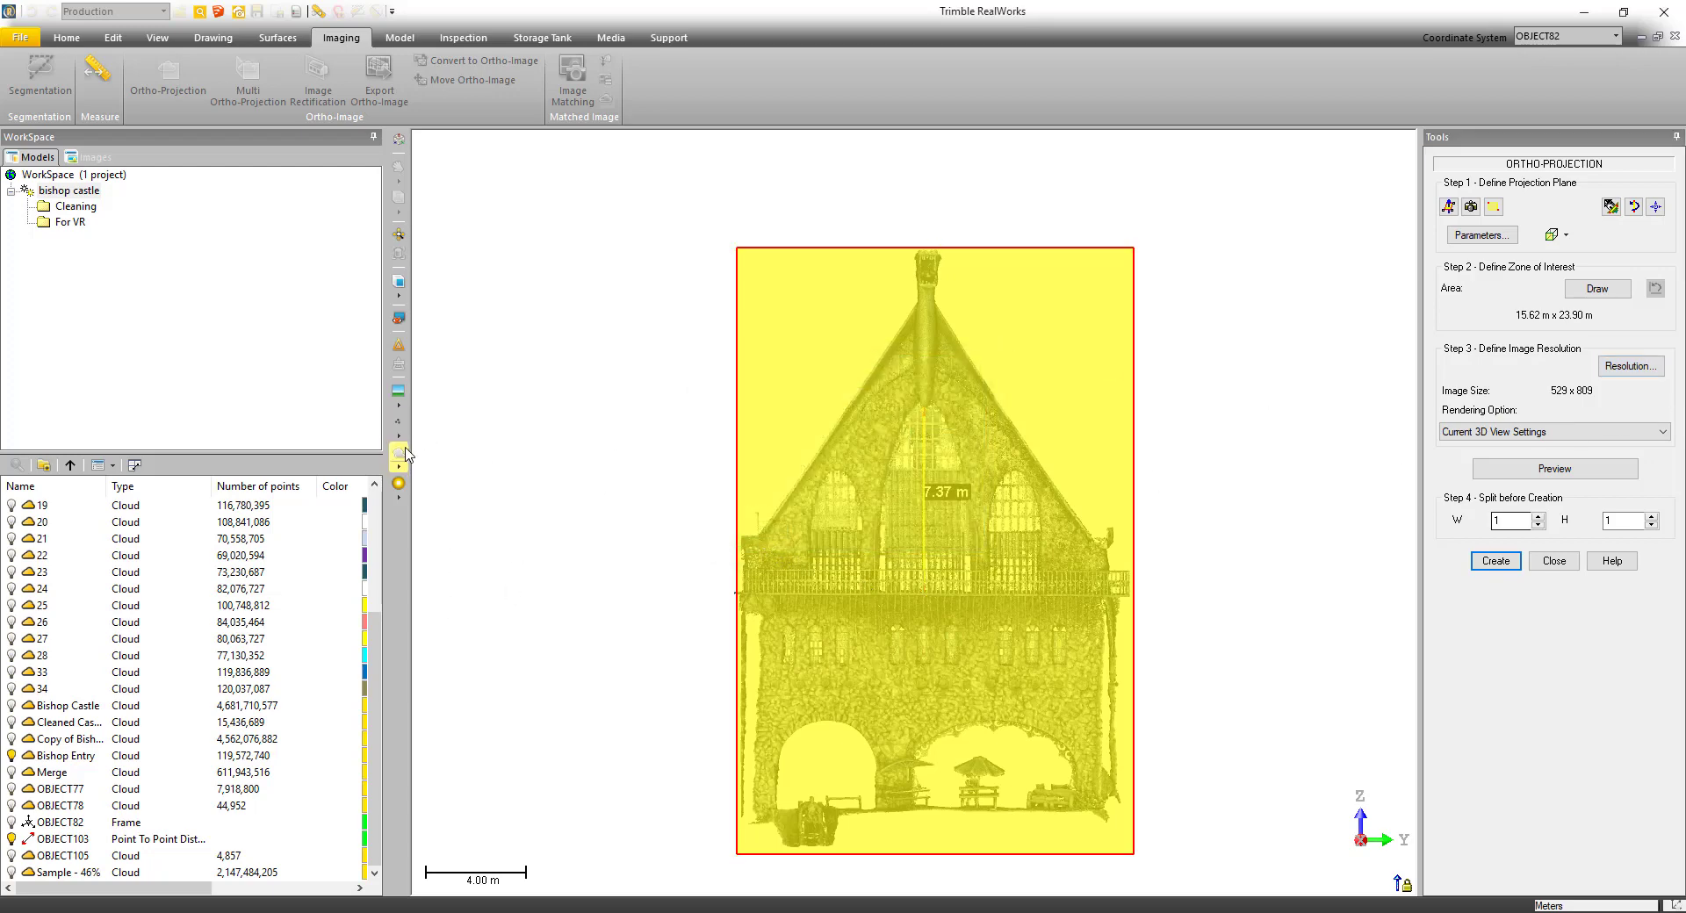
- Compare the facade cloud under No Shading and Ambient Shading, ending on Enhanced Ambient Shading
{"action": "left_click", "coordinate": [399, 405]}
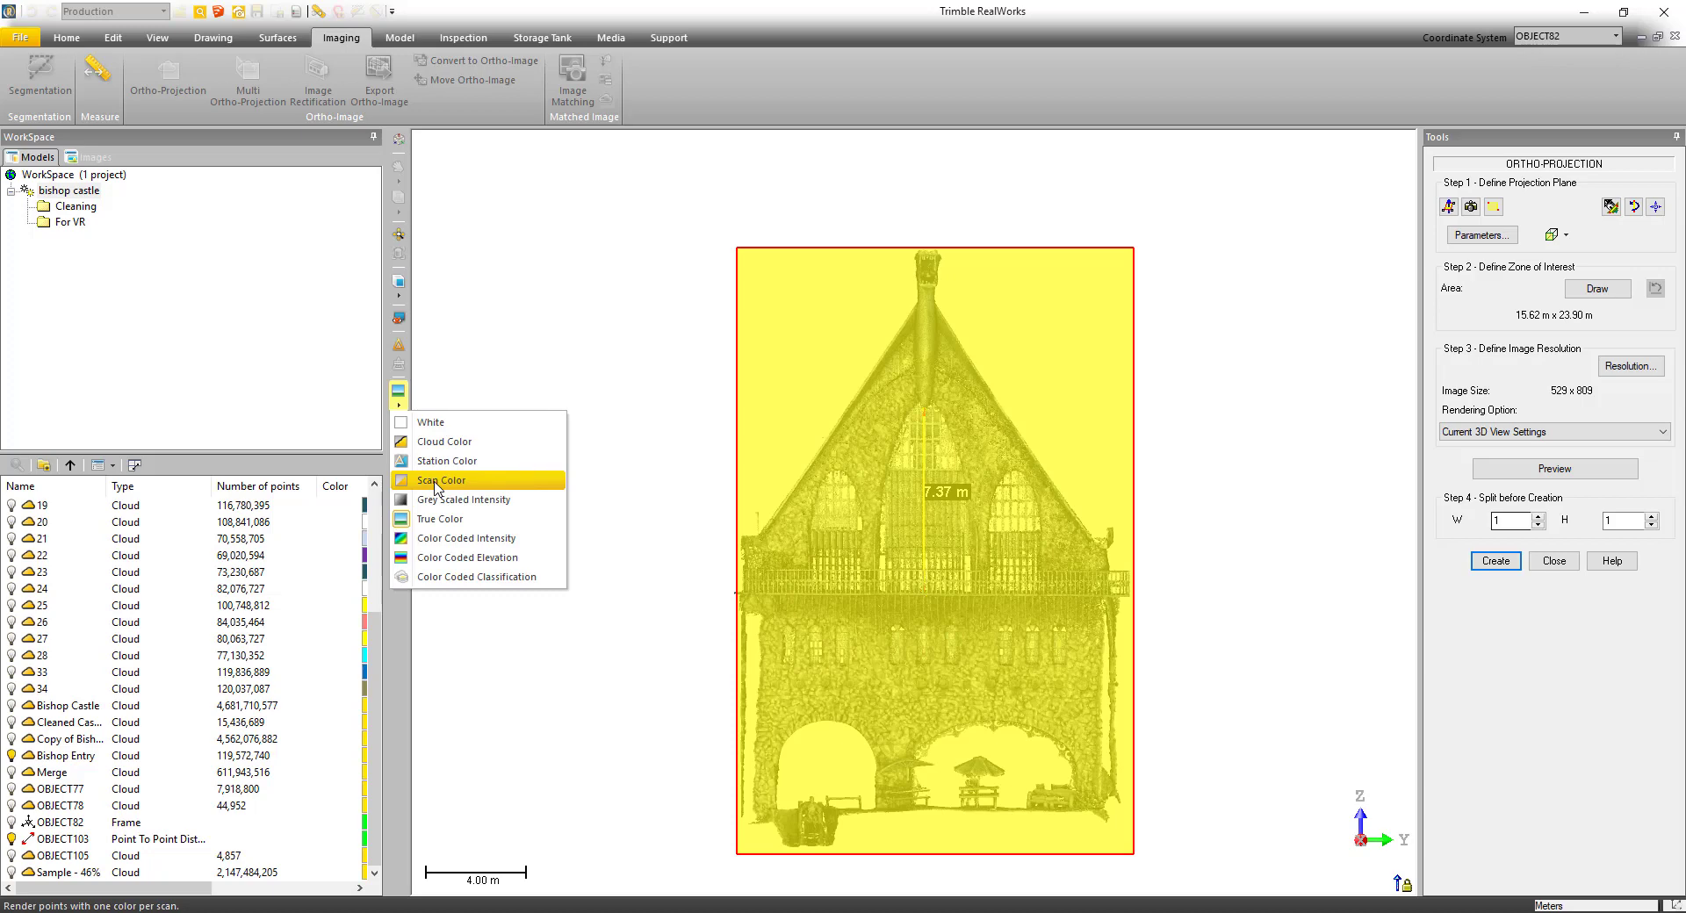
{"action": "left_click", "coordinate": [386, 355]}
{"action": "left_click", "coordinate": [399, 498]}
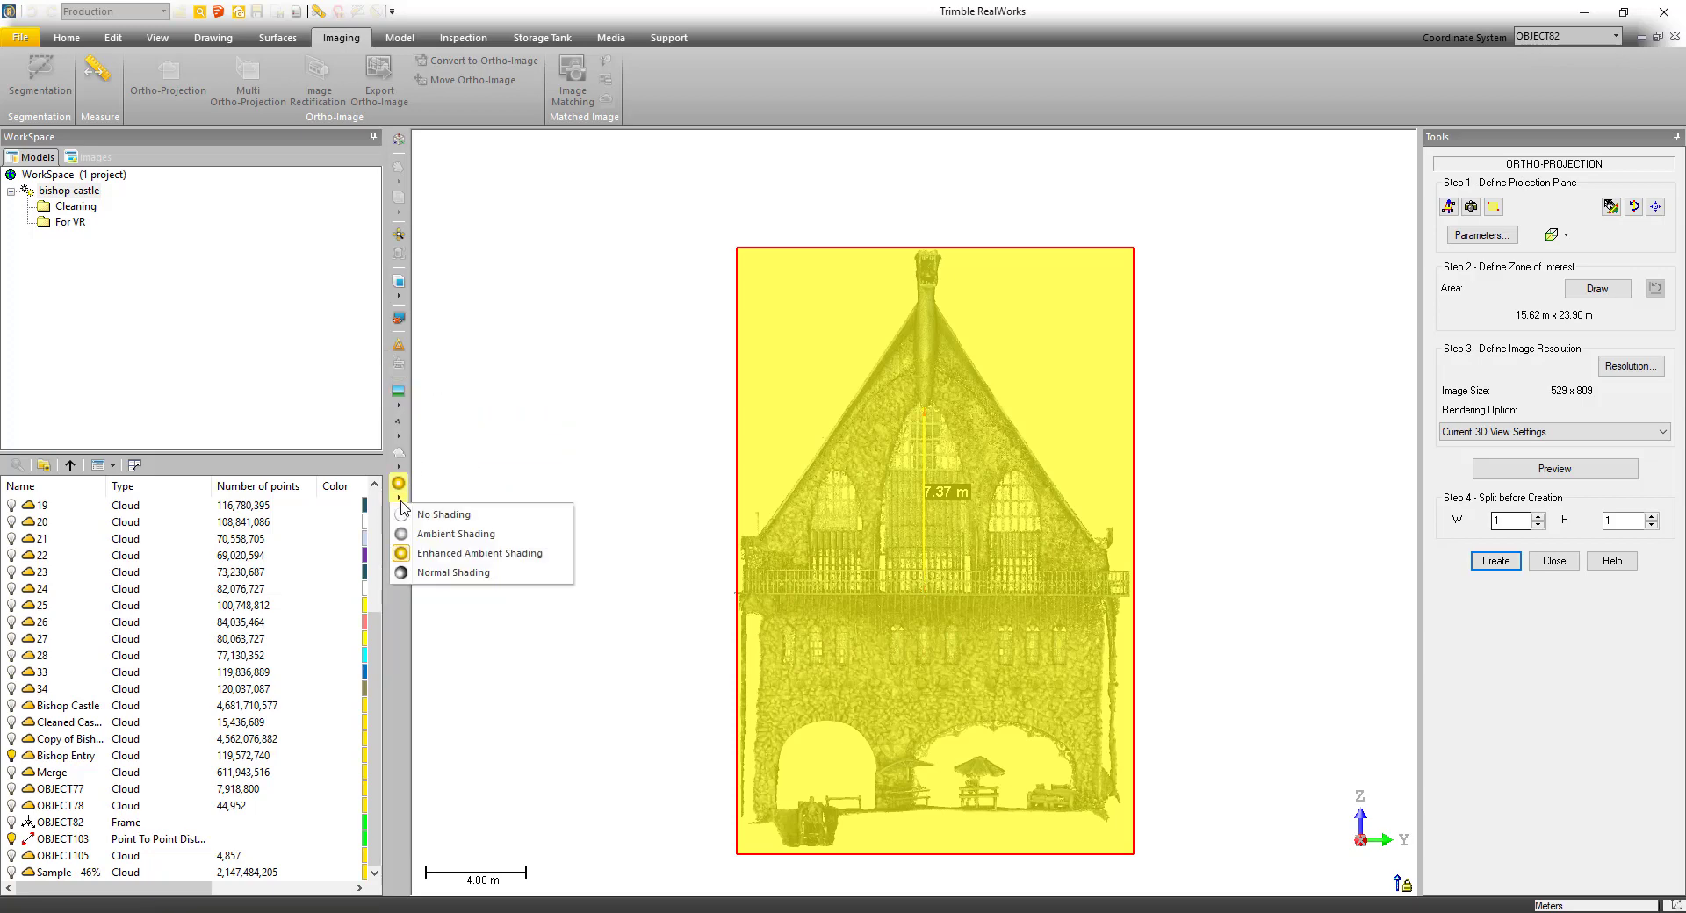
{"action": "left_click", "coordinate": [460, 518]}
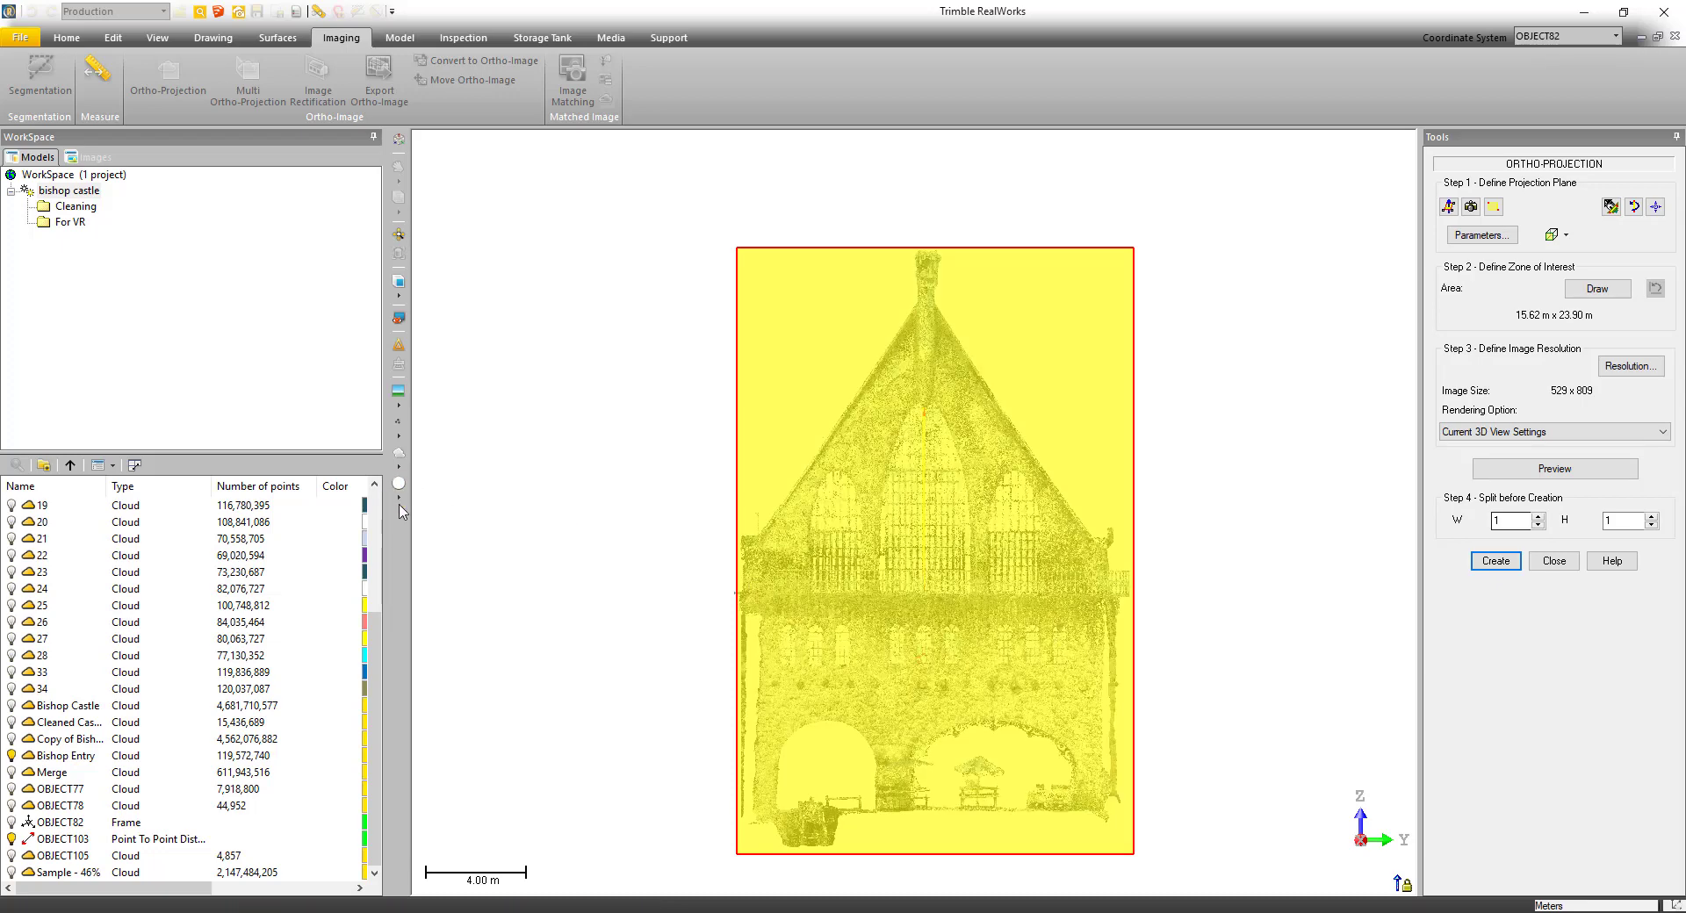
{"action": "left_click", "coordinate": [398, 484]}
{"action": "left_click", "coordinate": [479, 534]}
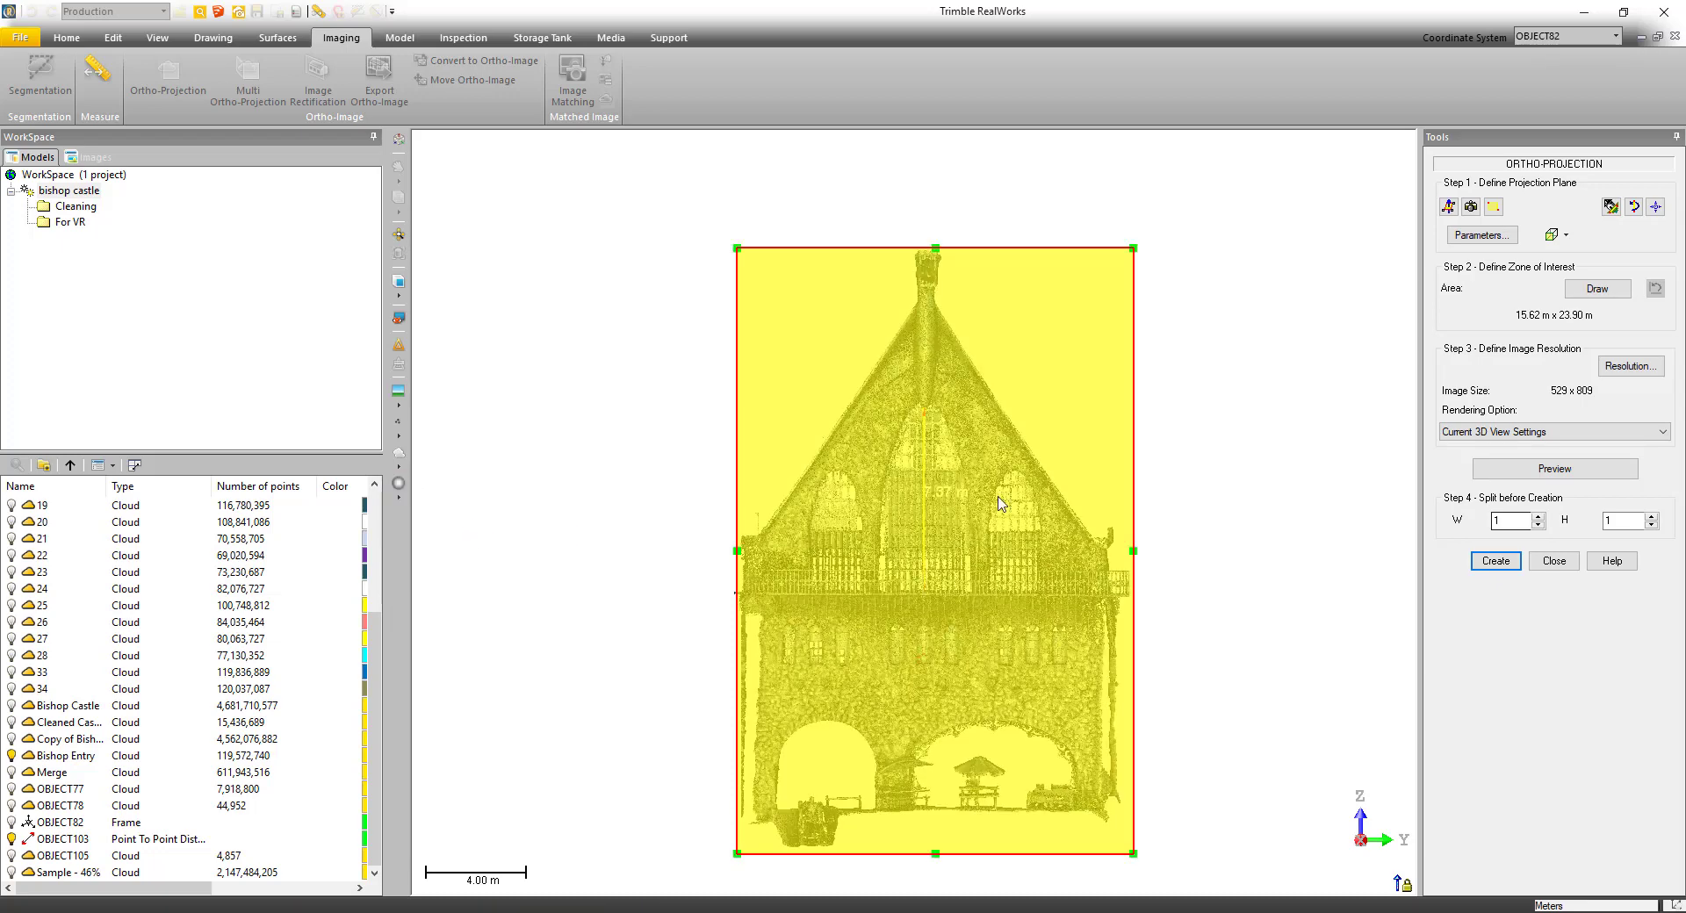
{"action": "left_click", "coordinate": [399, 484]}
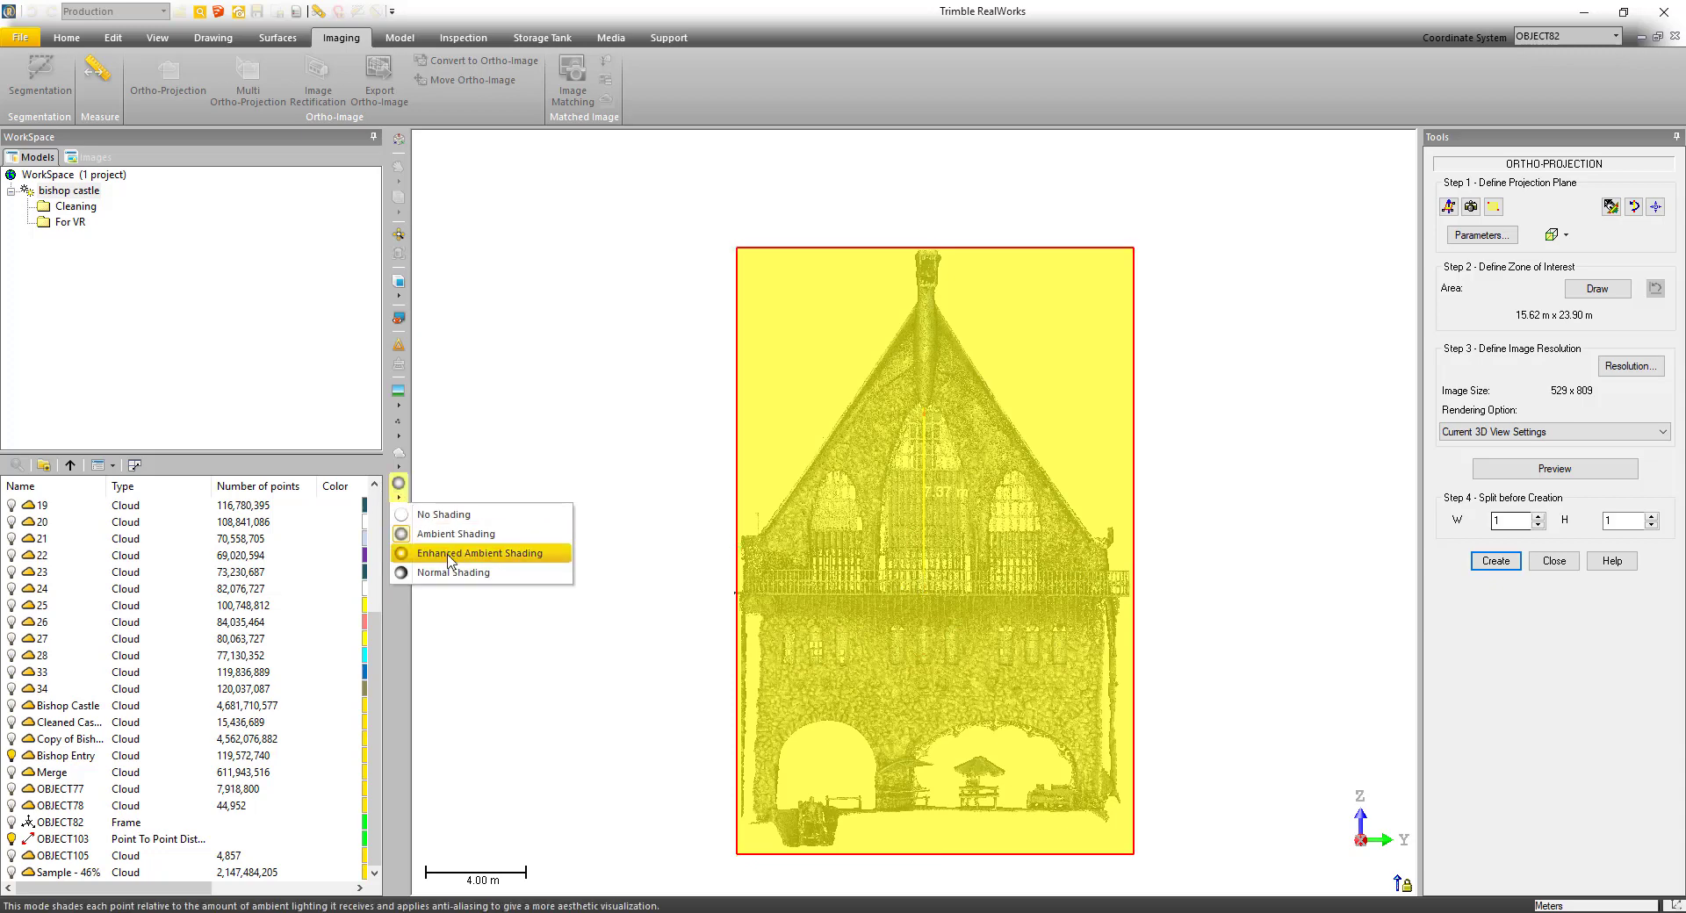
{"action": "left_click", "coordinate": [474, 553]}
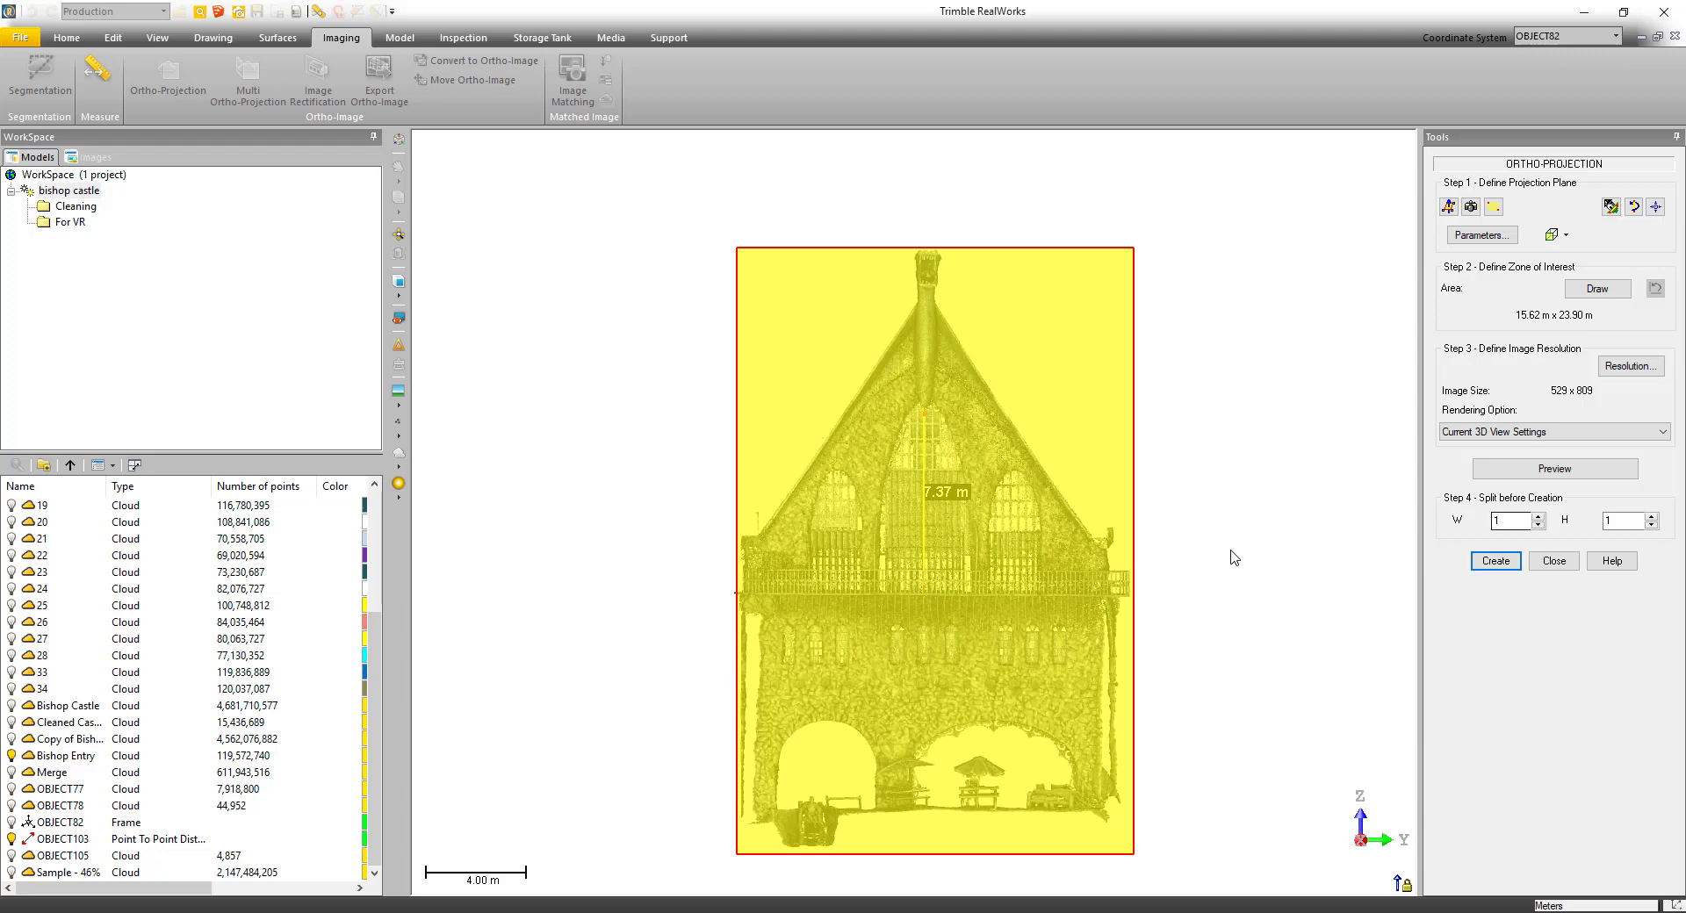
- Create the facade's ortho-image using the current 3D view settings and close the Ortho-Projection tool
{"action": "left_click", "coordinate": [1504, 562]}
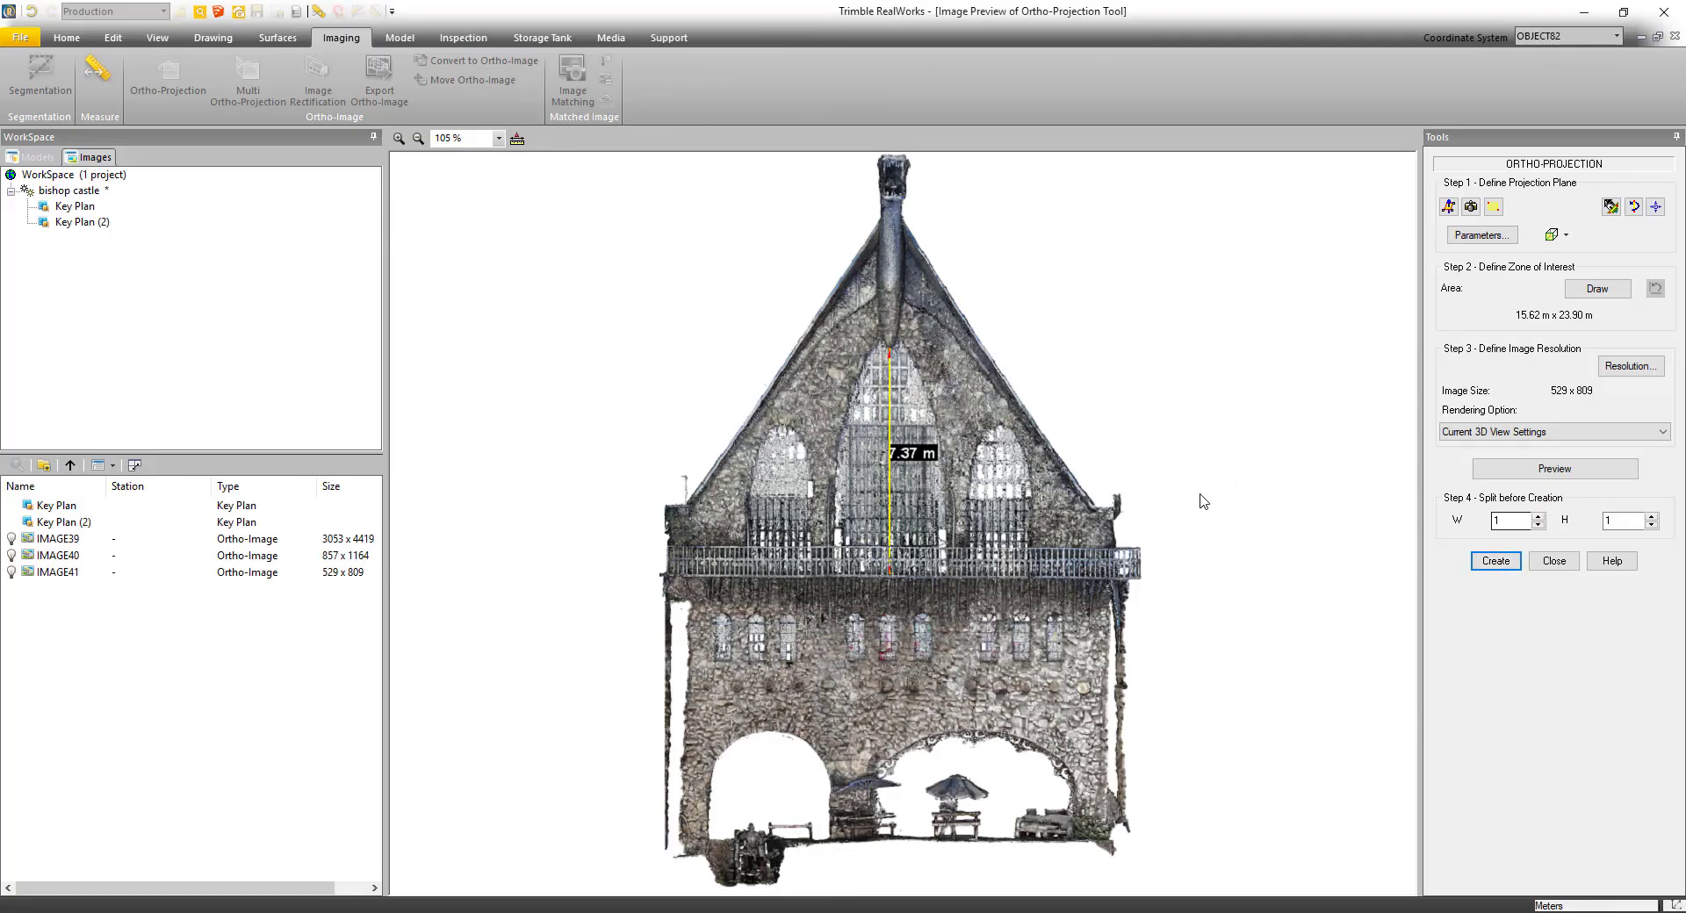
{"action": "left_click", "coordinate": [1553, 561]}
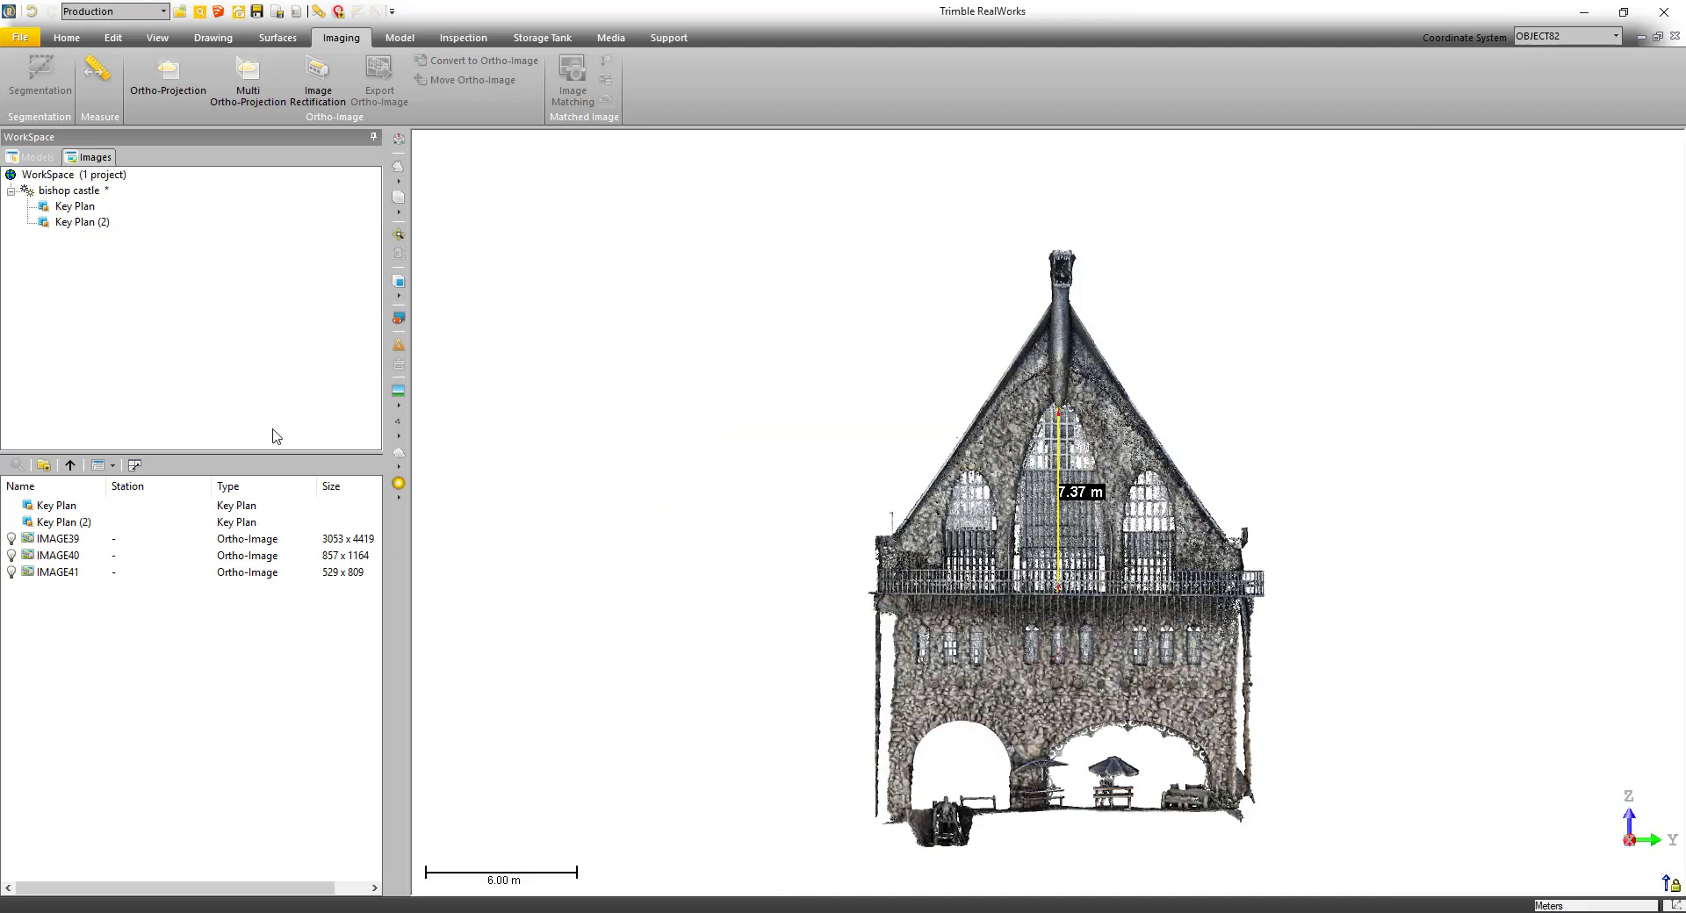
{"action": "left_click", "coordinate": [400, 320]}
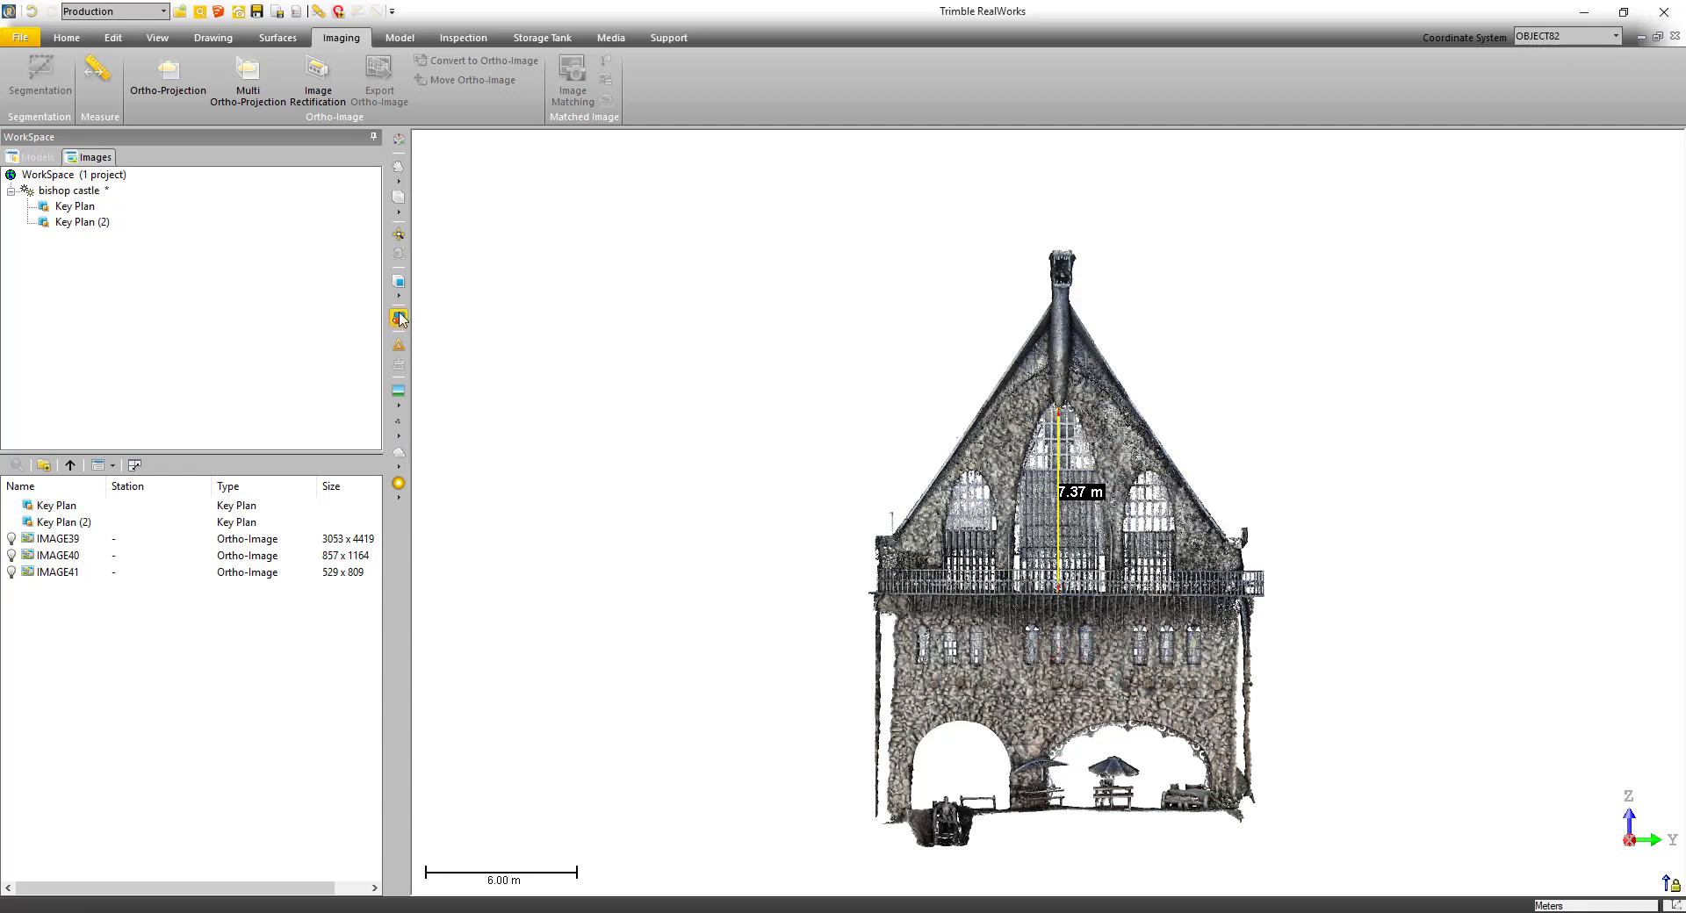
- Open the newly created ortho-image and measure the central window's height between the ends of the embedded distance line
{"action": "double_click", "coordinate": [38, 573]}
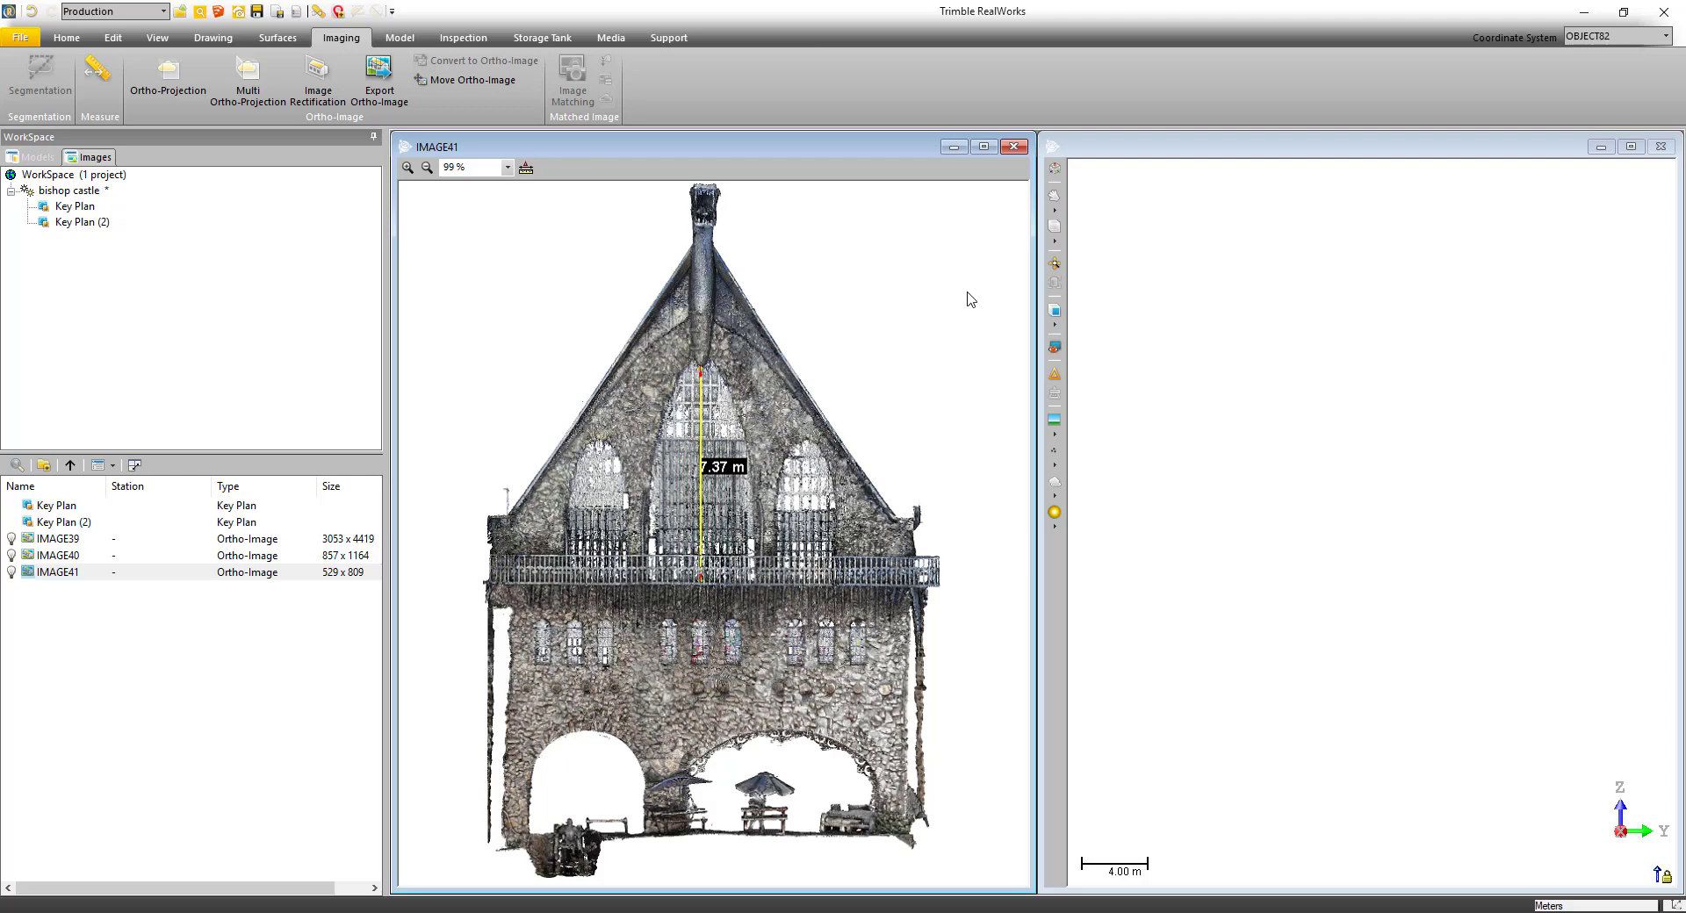
{"action": "left_click", "coordinate": [526, 167]}
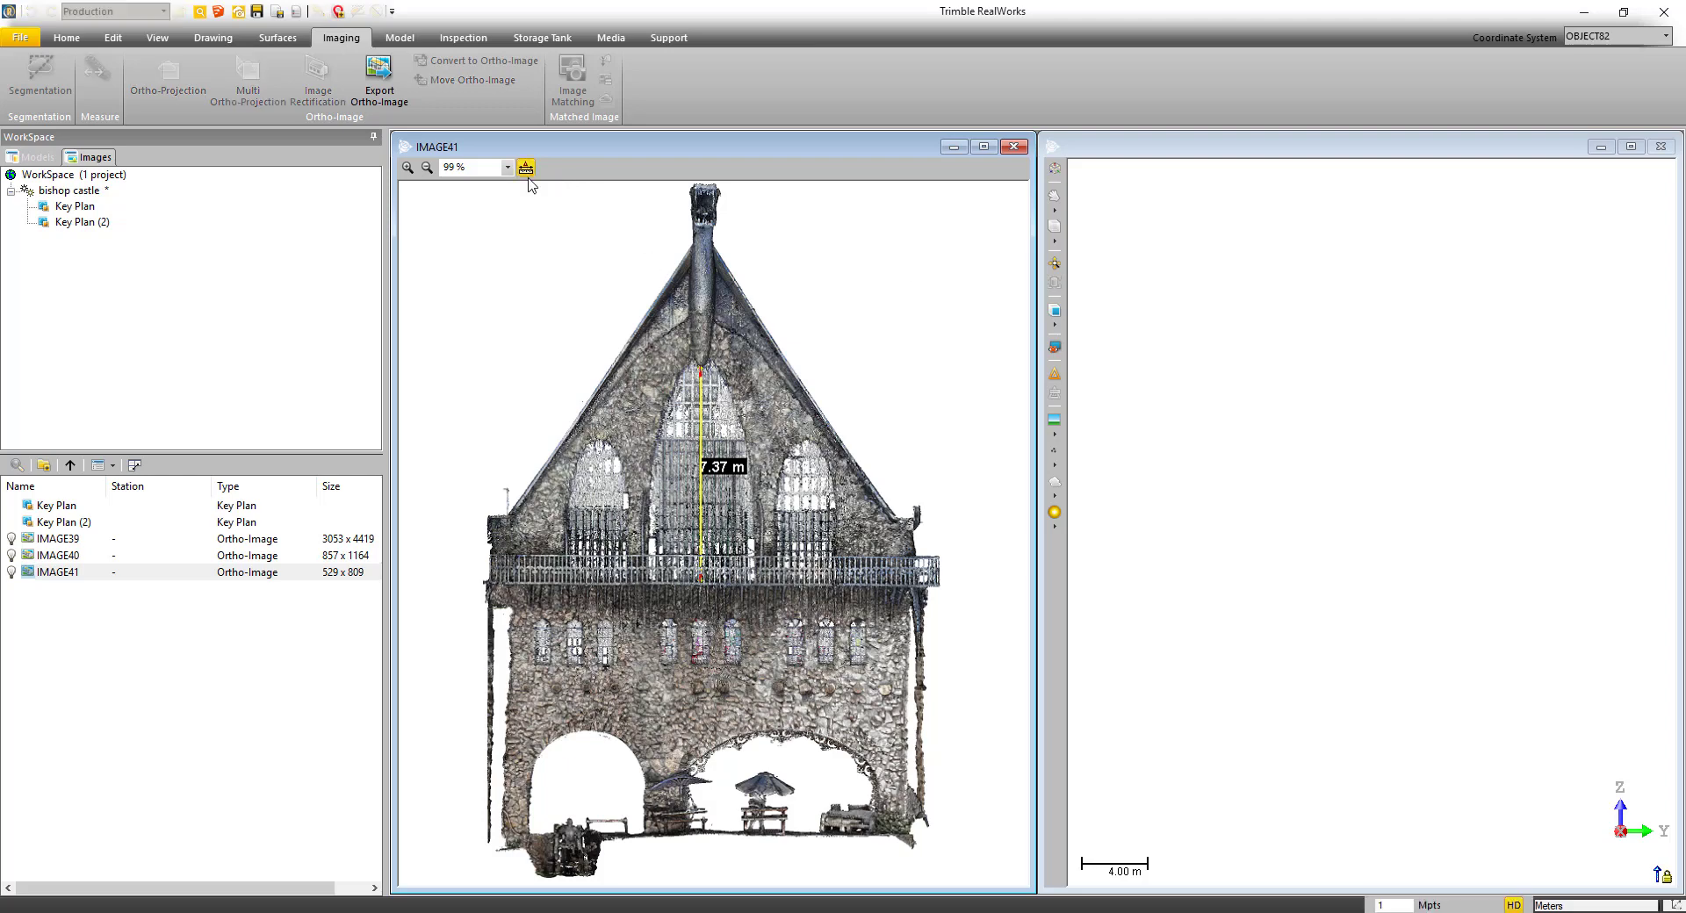
{"action": "left_click", "coordinate": [702, 368]}
{"action": "left_click", "coordinate": [700, 580]}
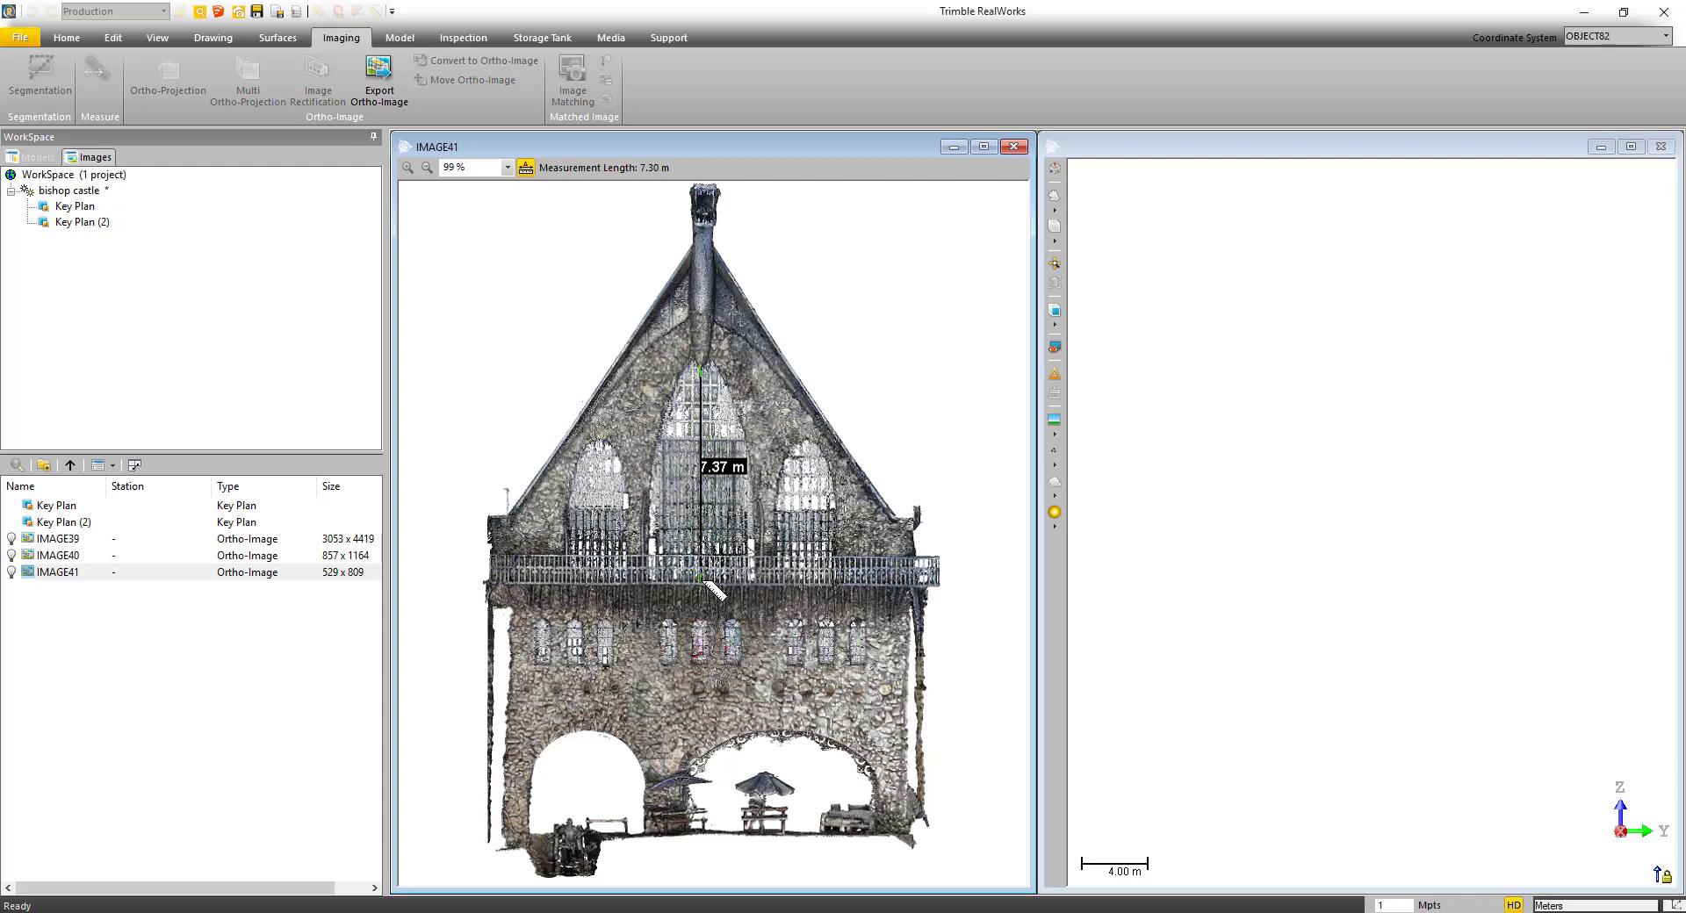